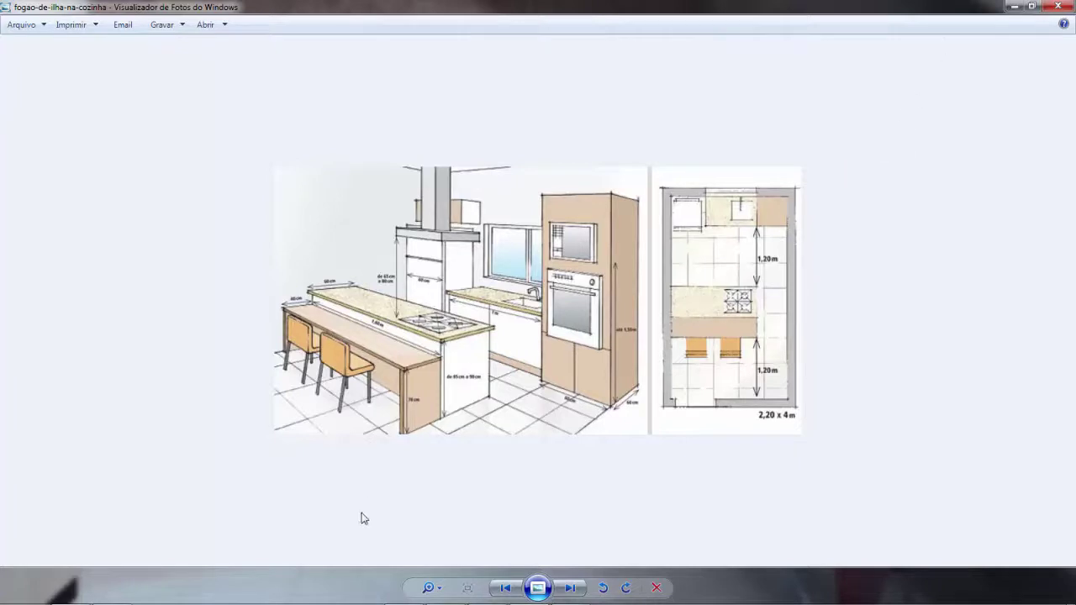
# Launch marmoPLANE from the PROGRAMA folder and start its planning workspace.
pyautogui.press('super')
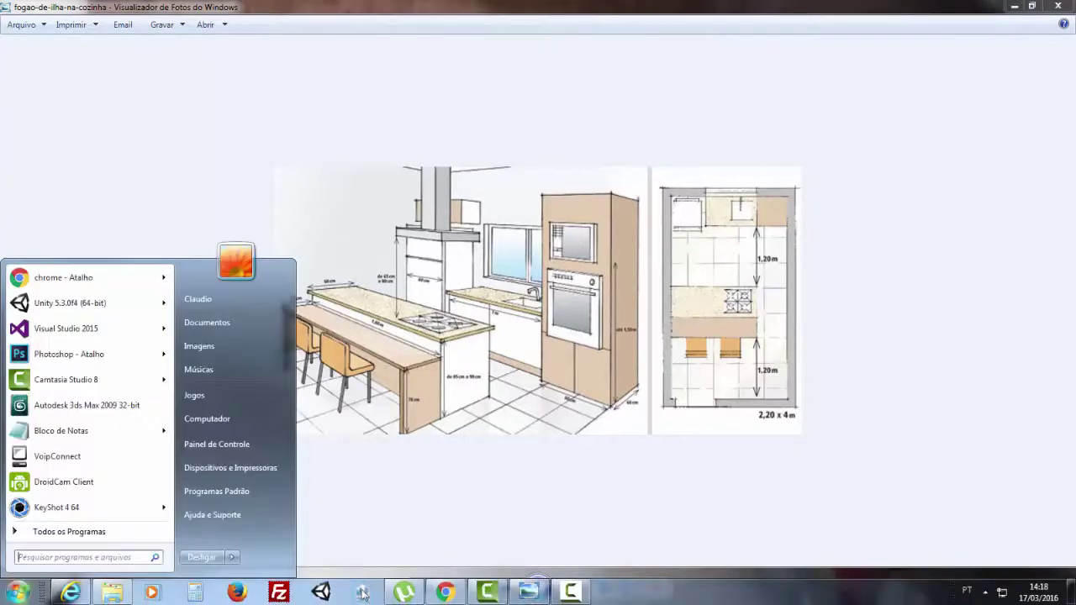
pyautogui.click(113, 591)
pyautogui.click(257, 102)
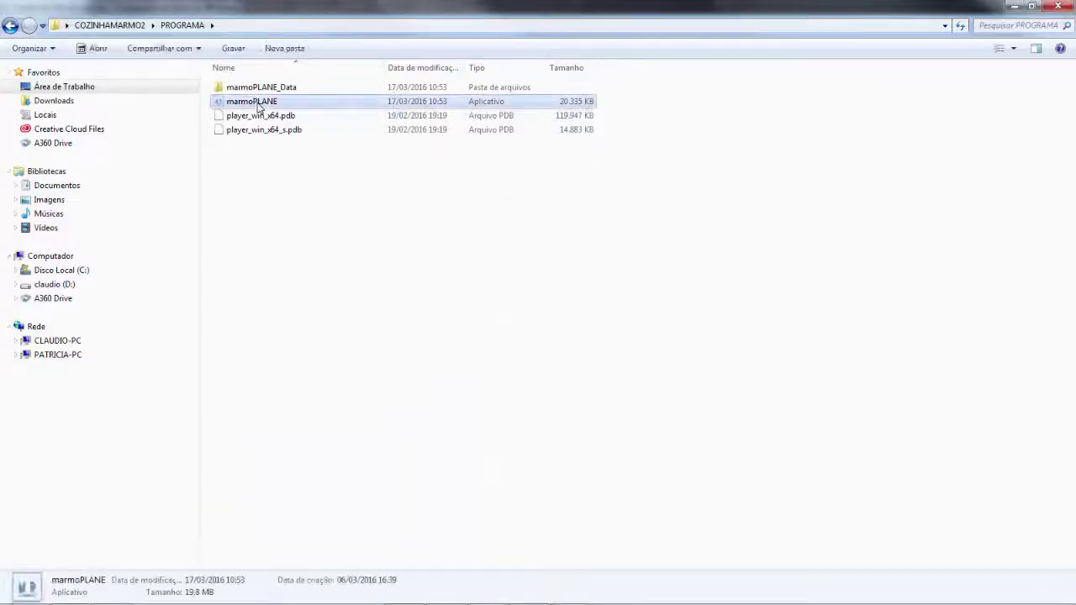
pyautogui.doubleClick(256, 103)
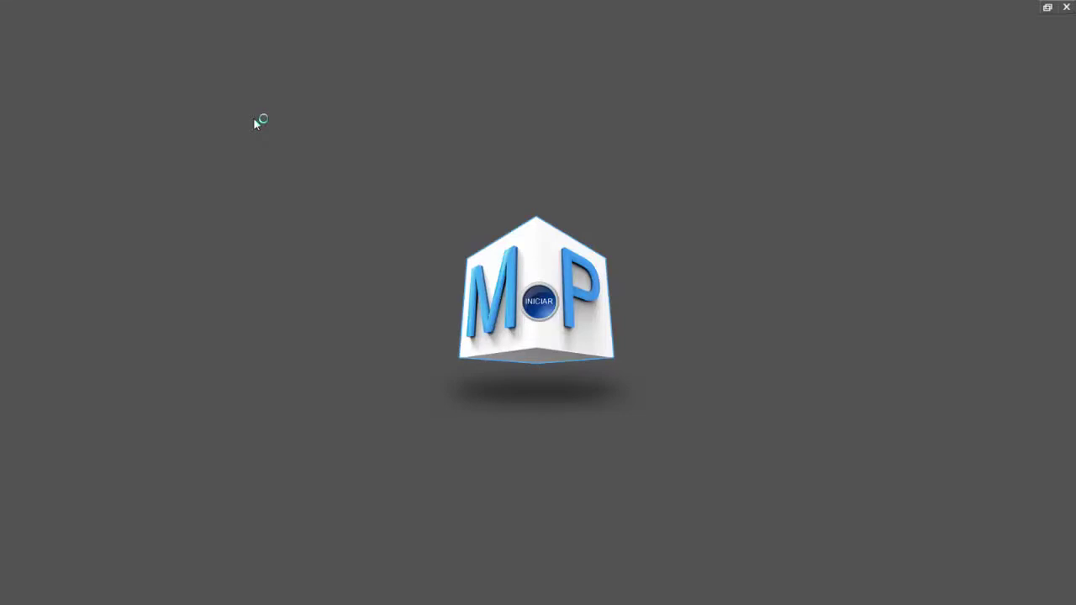
pyautogui.click(538, 301)
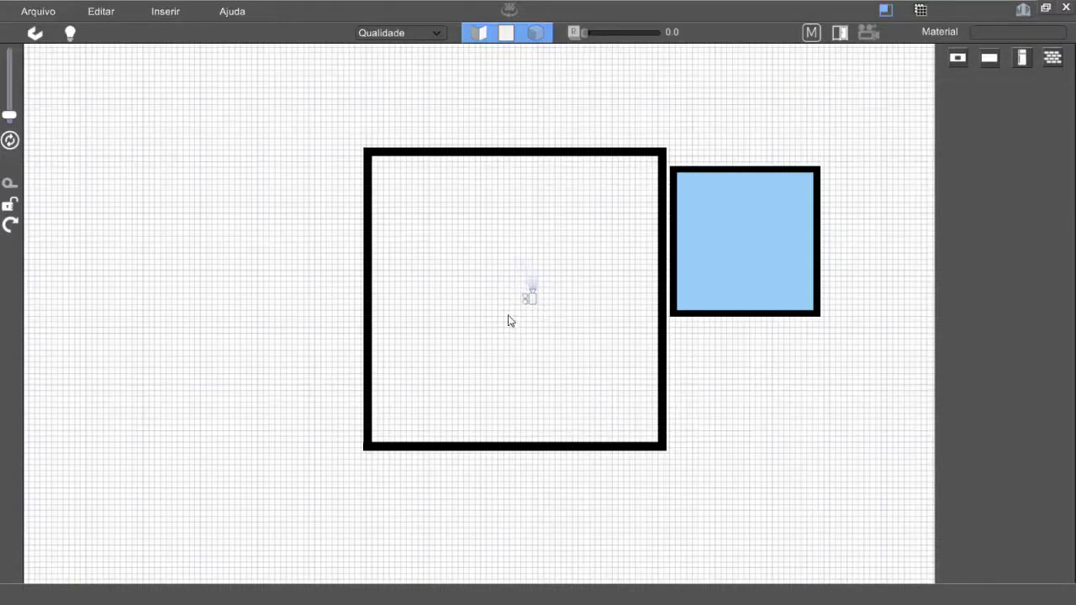
# Set the room dimensions to a length of 5.00 and a width of 3.00, closing the size dialog.
pyautogui.moveTo(509, 319); pyautogui.dragTo(424, 338)
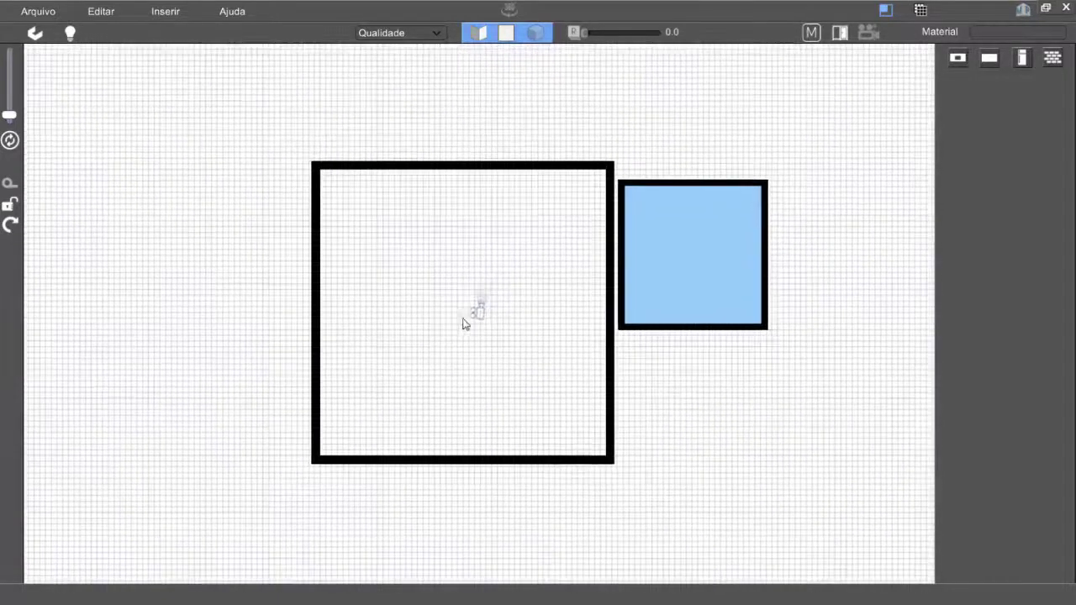
pyautogui.moveTo(479, 313); pyautogui.dragTo(580, 349)
pyautogui.moveTo(535, 375); pyautogui.dragTo(506, 355)
pyautogui.click(33, 34)
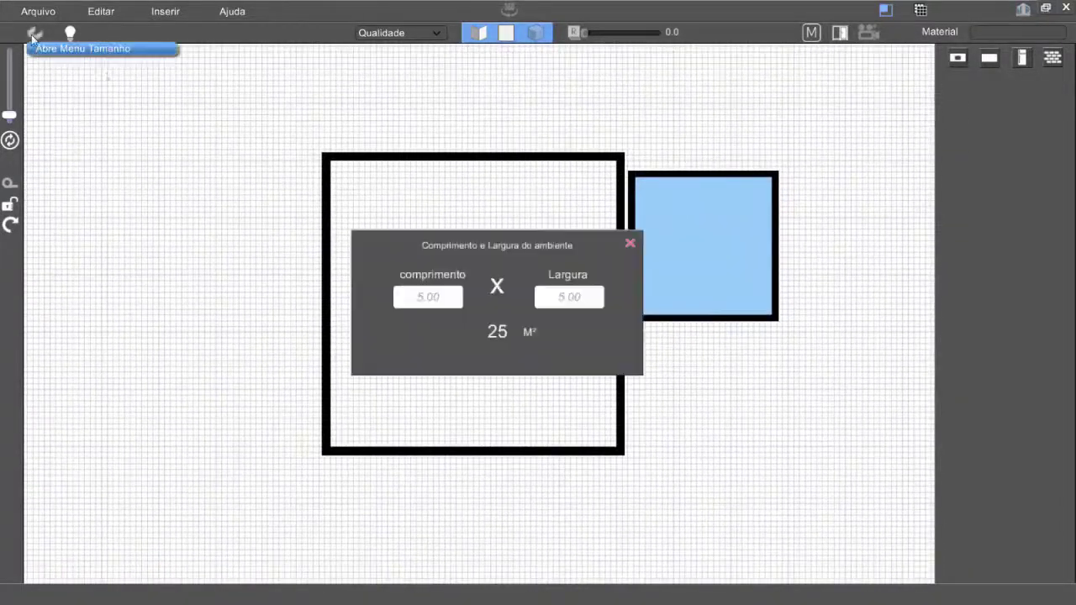
pyautogui.moveTo(456, 242); pyautogui.dragTo(275, 113)
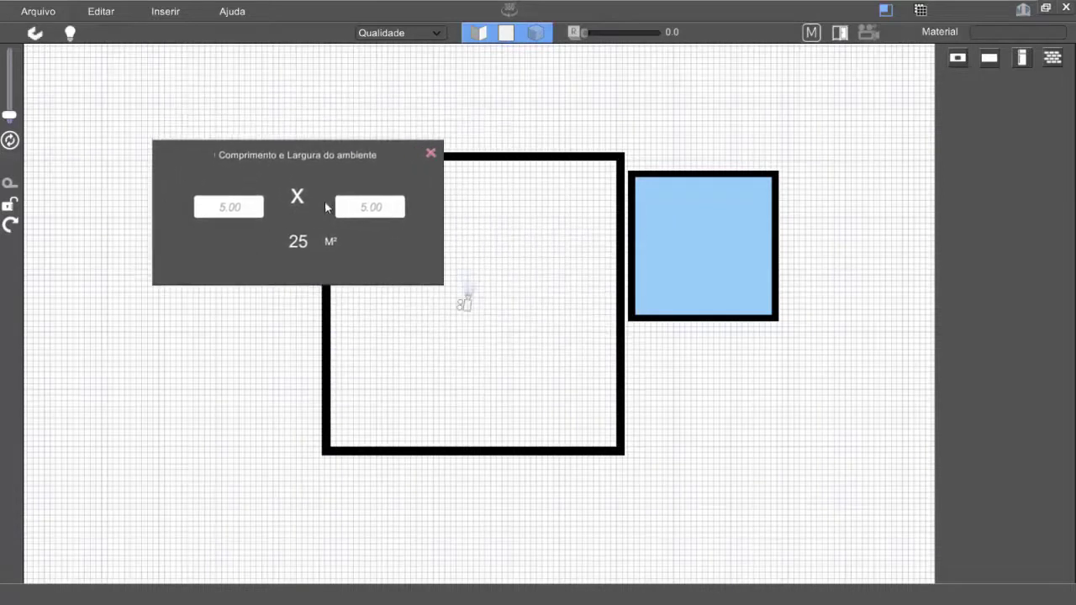
pyautogui.click(379, 215)
pyautogui.write('3.00')
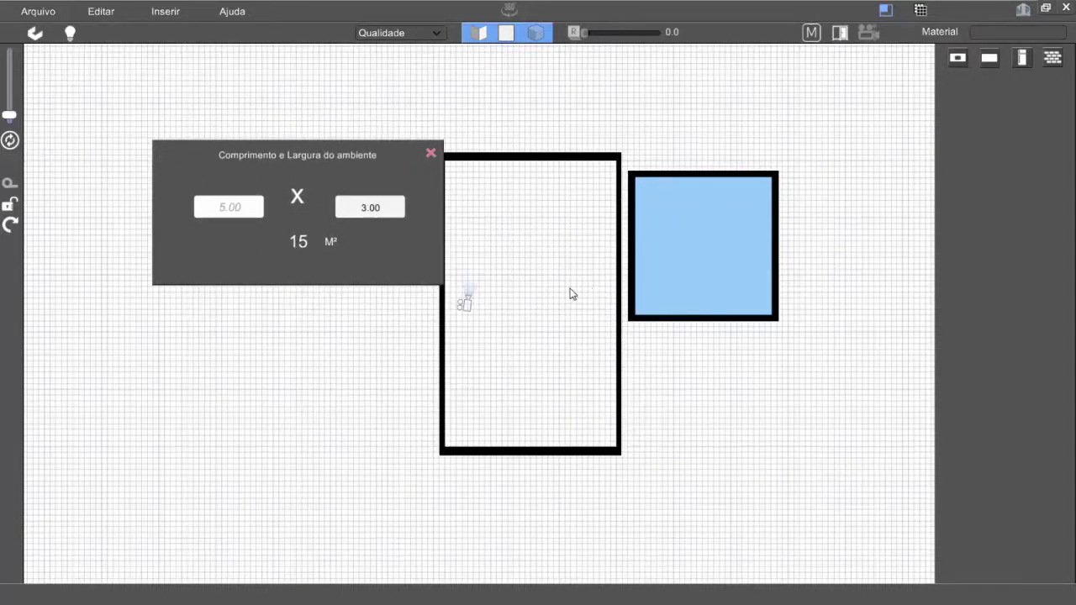
pyautogui.moveTo(594, 297); pyautogui.dragTo(634, 288, button='middle')
pyautogui.click(235, 216)
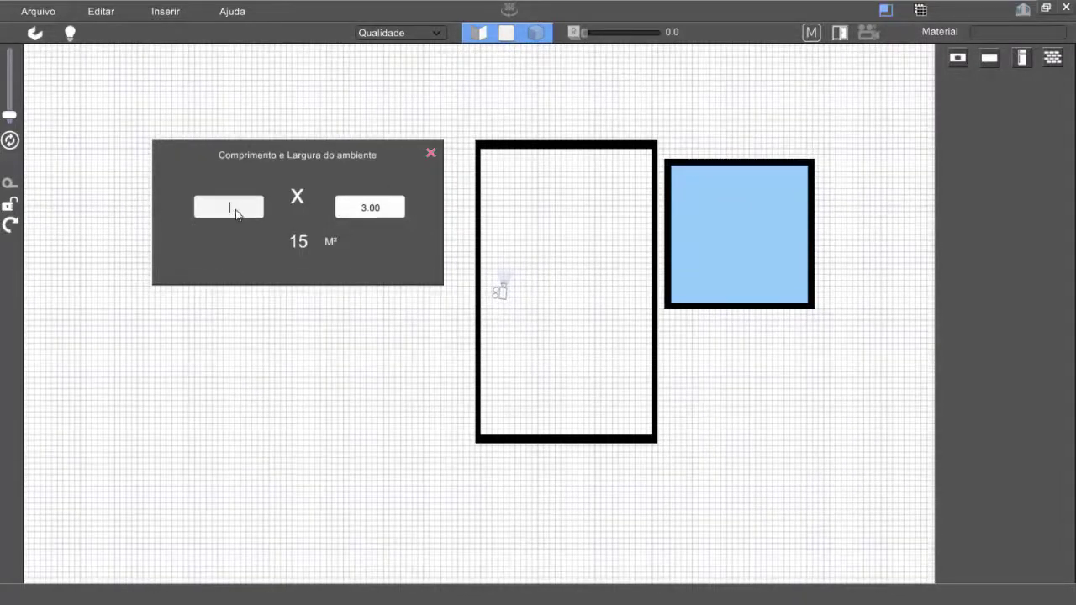
pyautogui.write('4')
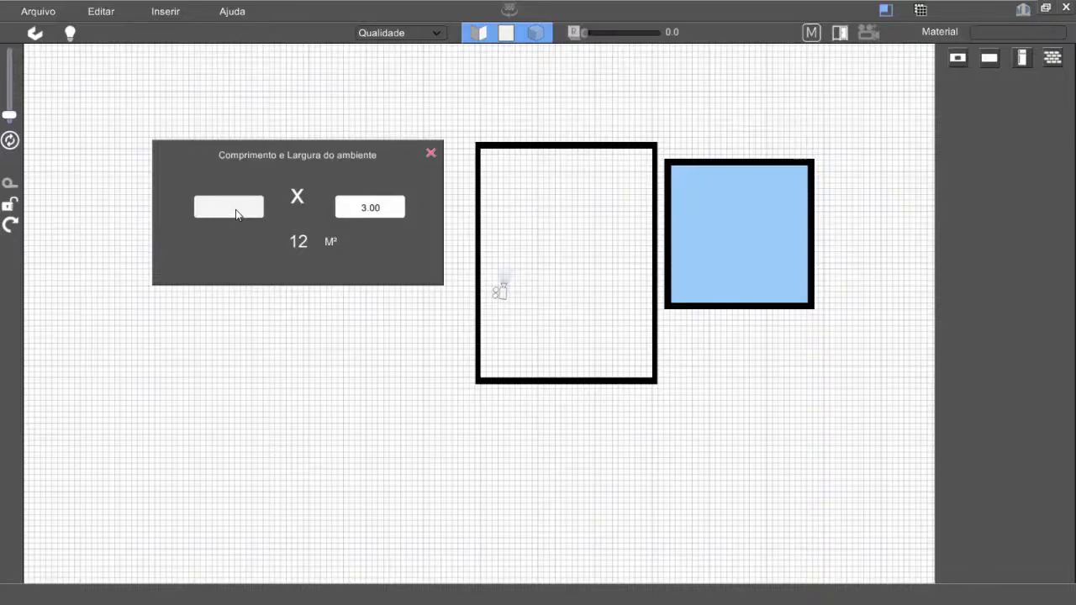
pyautogui.write('5.')
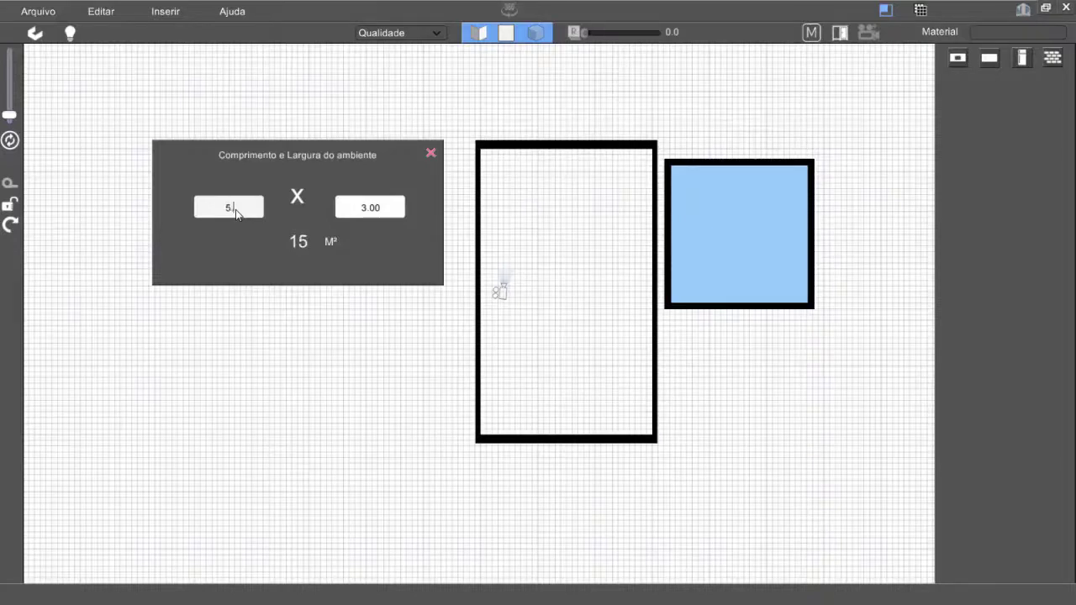
pyautogui.write('00')
pyautogui.click(432, 155)
# Place a Pia / 100 cm sink in the upper part of the room and move its options window beside the plan.
pyautogui.scroll(3, 500, 256)
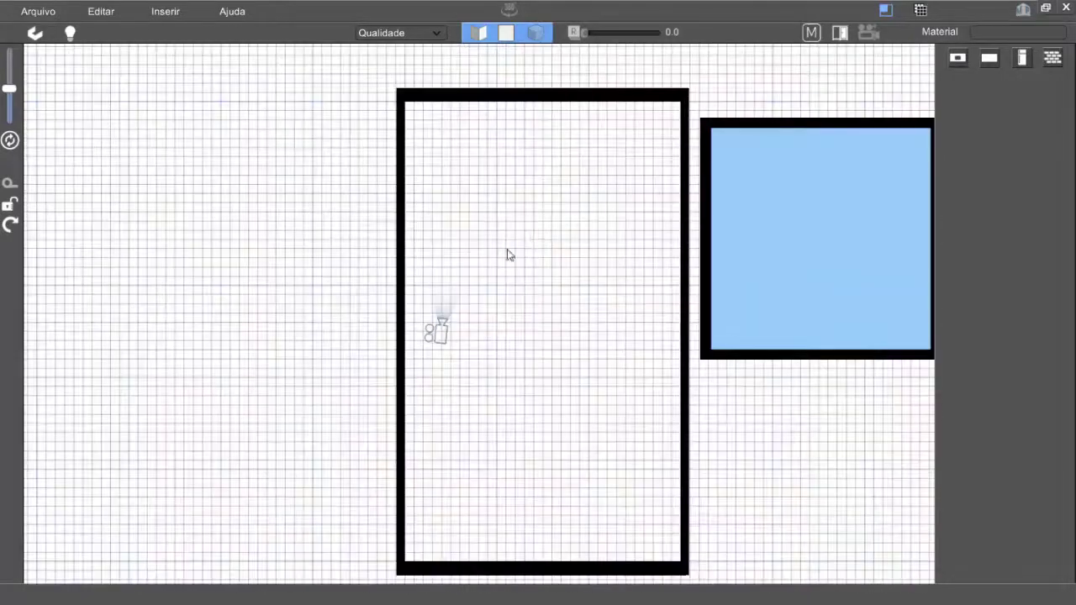
pyautogui.moveTo(534, 249); pyautogui.dragTo(451, 300, button='middle')
pyautogui.scroll(3, 496, 275)
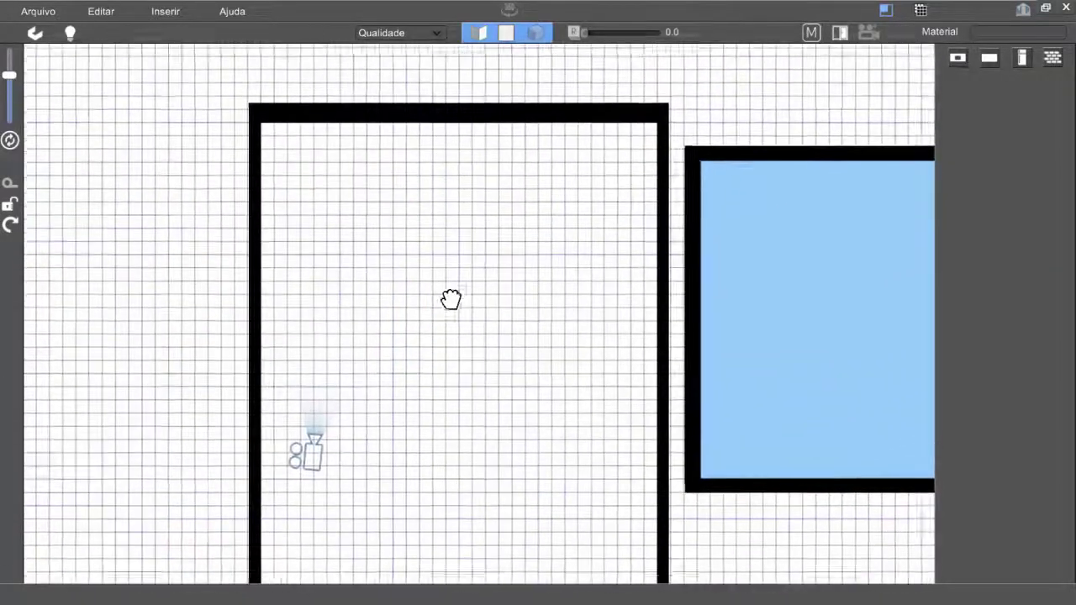
pyautogui.moveTo(450, 299); pyautogui.dragTo(405, 322)
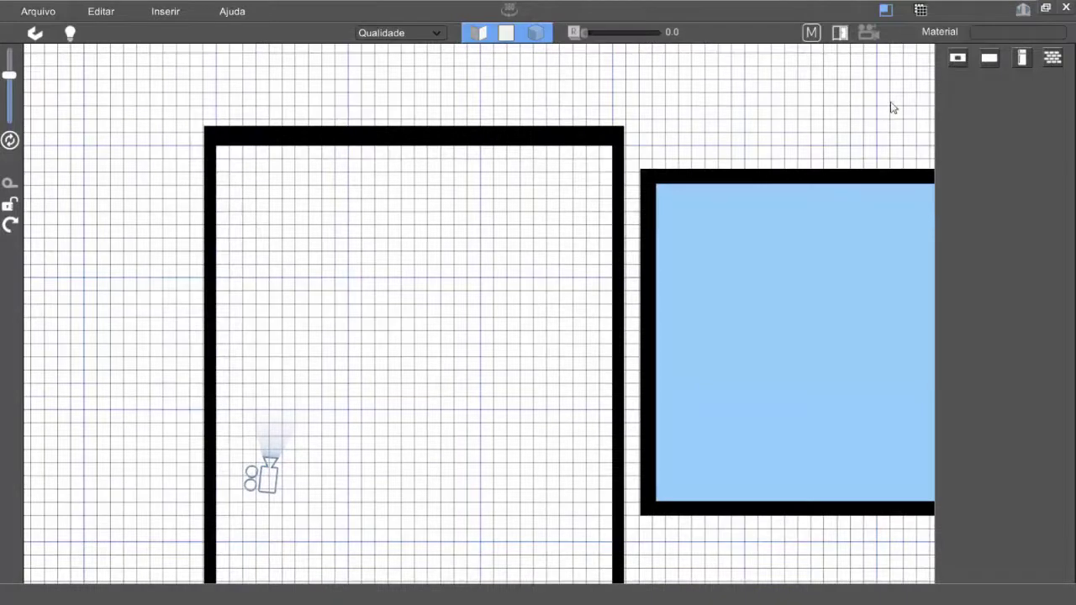
pyautogui.click(957, 58)
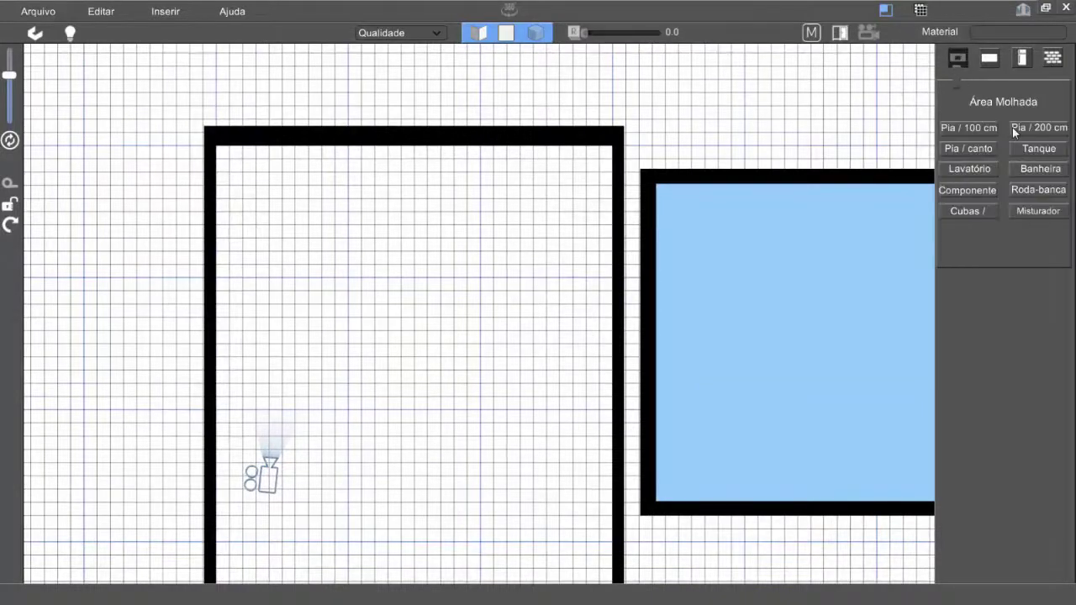
pyautogui.click(973, 131)
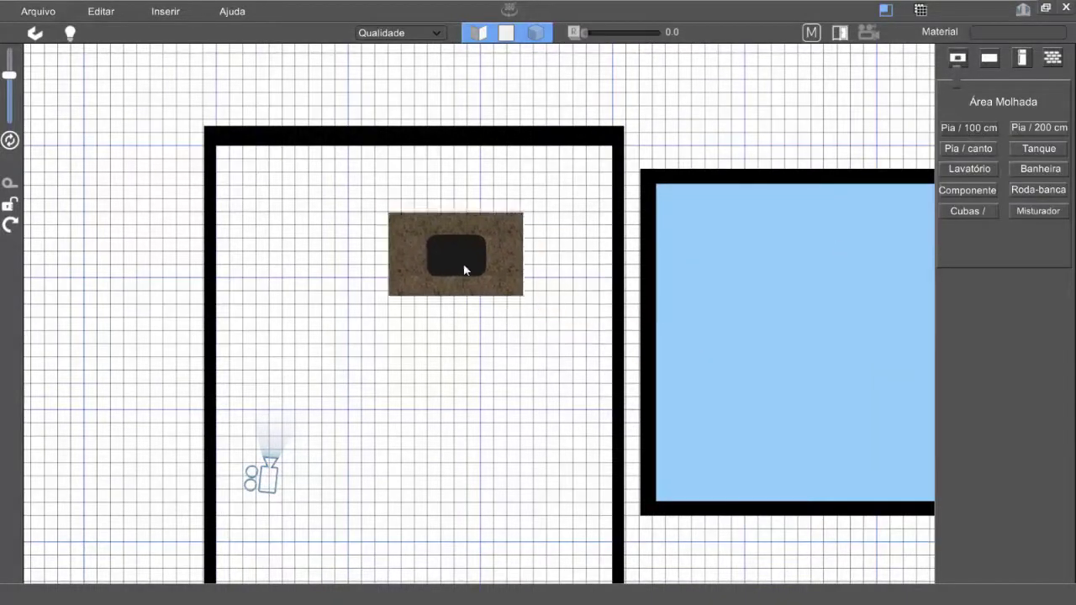
pyautogui.click(463, 265)
pyautogui.moveTo(996, 383); pyautogui.dragTo(732, 293)
# Switch the plan to a dark background, set the sink's length to 1.20 and shift it toward the room's upper-left corner.
pyautogui.click(920, 10)
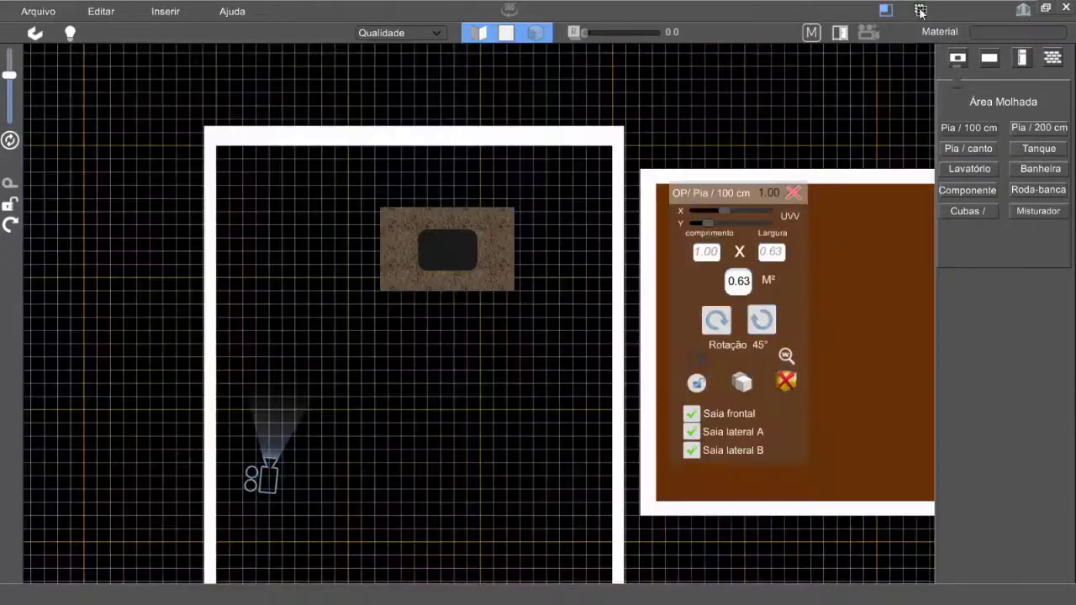
pyautogui.moveTo(460, 271); pyautogui.dragTo(458, 266)
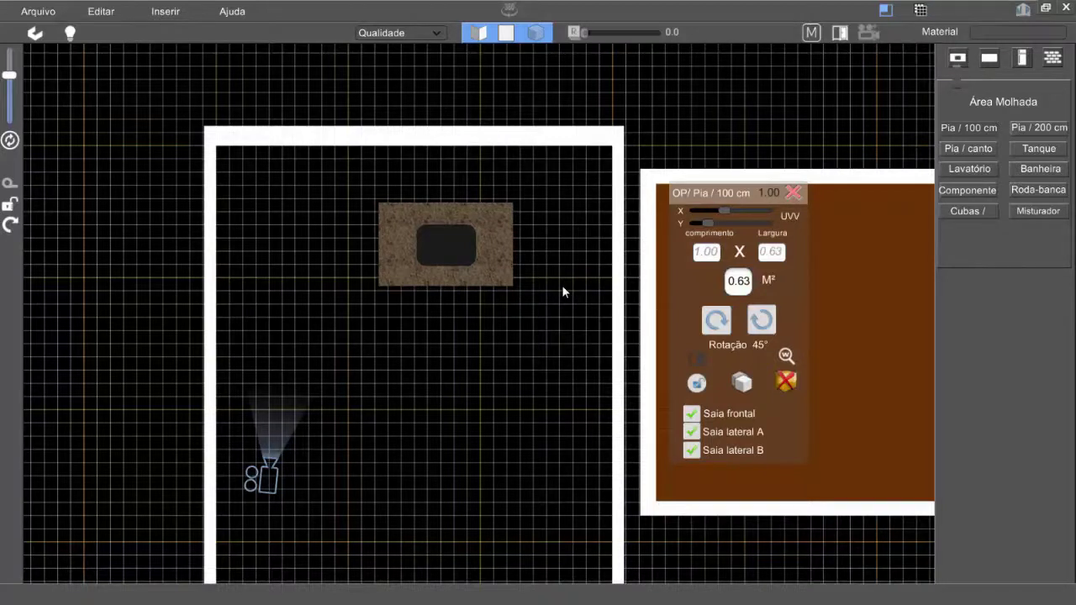
pyautogui.click(706, 253)
pyautogui.write('1,20')
pyautogui.moveTo(459, 242); pyautogui.dragTo(367, 218)
pyautogui.moveTo(479, 339); pyautogui.dragTo(493, 331, button='middle')
pyautogui.moveTo(493, 329); pyautogui.dragTo(513, 316)
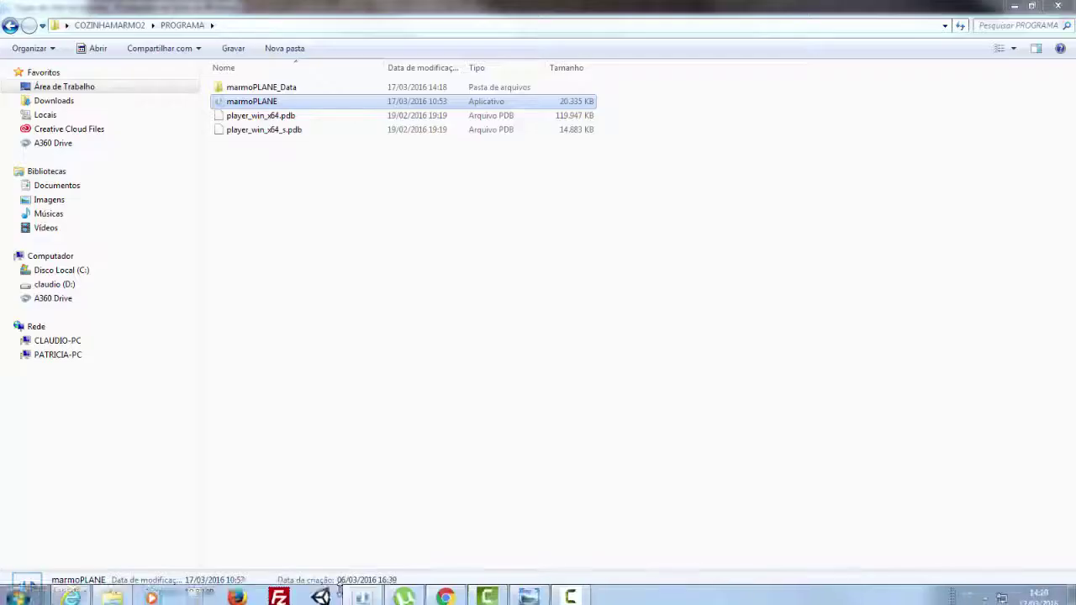
# Check the kitchen layout in the fogao-de-ilha-na-cozinha reference image and return to marmoPLANE.
pyautogui.press('super')
pyautogui.click(528, 593)
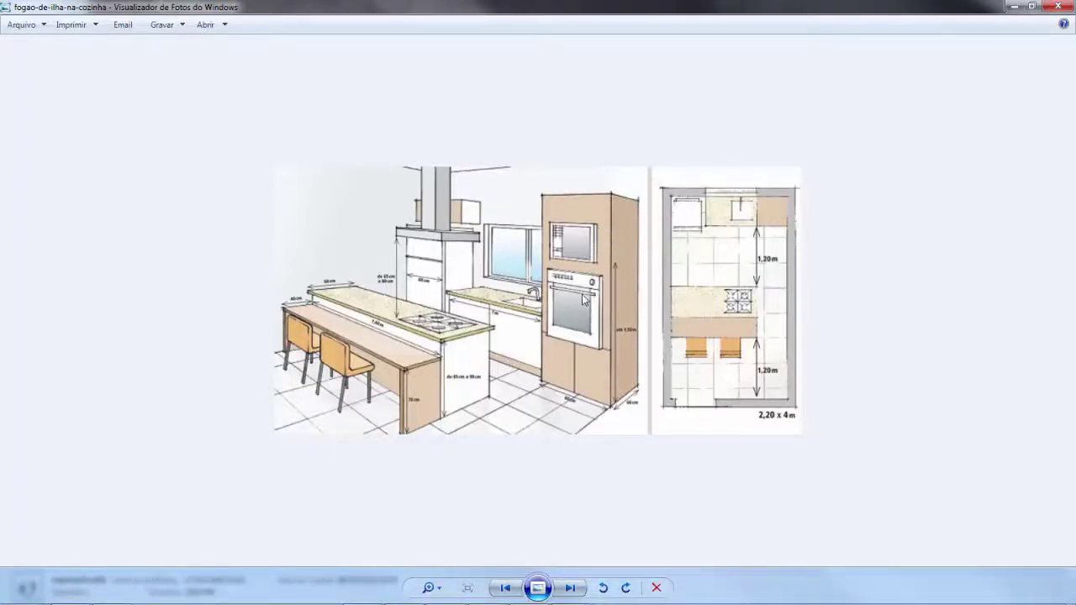
pyautogui.press('super')
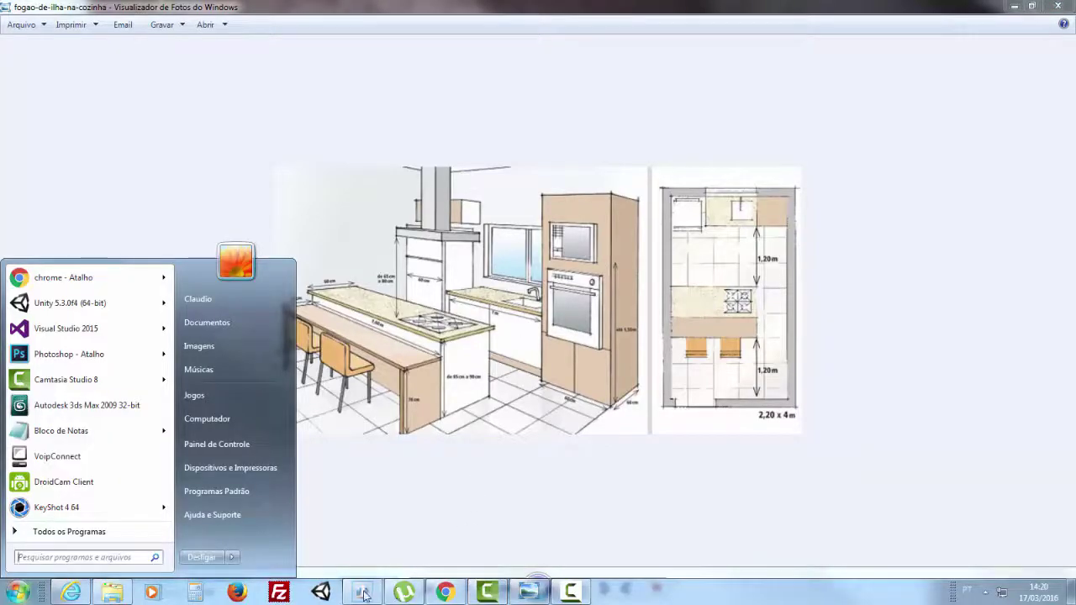
pyautogui.click(404, 593)
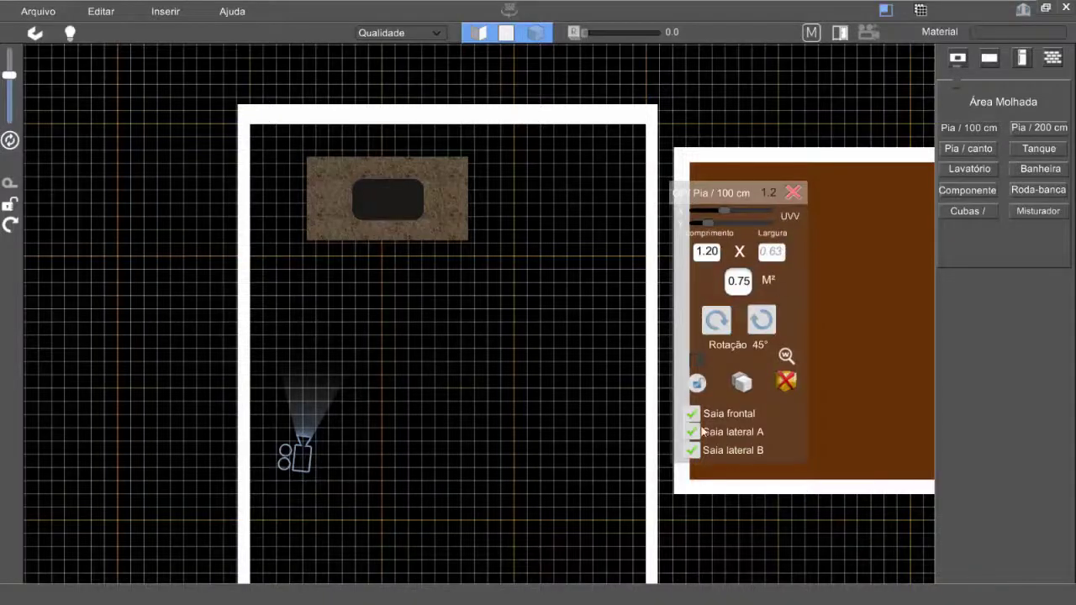
# Insert a Componente block beside the sink and set its length to 0.80, width to 2.00 and depth to 0.70.
pyautogui.moveTo(705, 273); pyautogui.dragTo(84, 307)
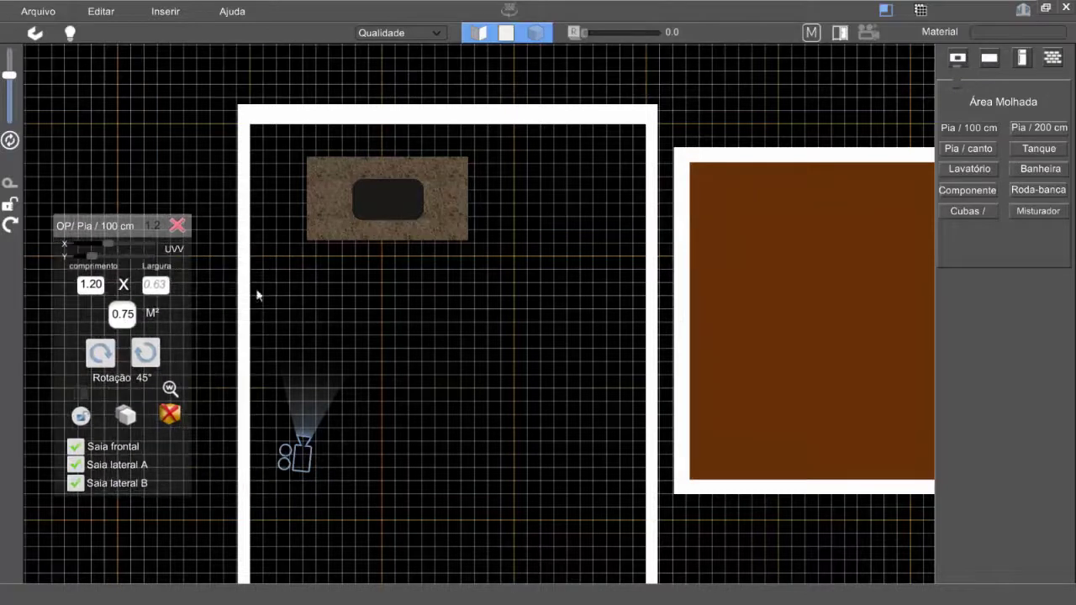
pyautogui.click(966, 191)
pyautogui.click(569, 306)
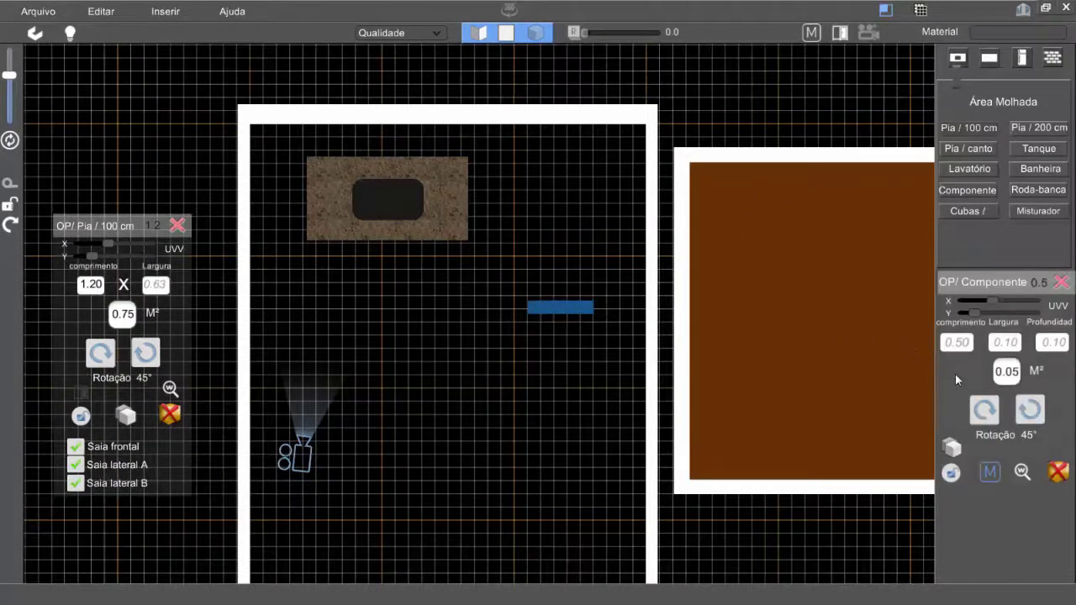
pyautogui.moveTo(955, 374); pyautogui.dragTo(745, 327)
pyautogui.click(742, 298)
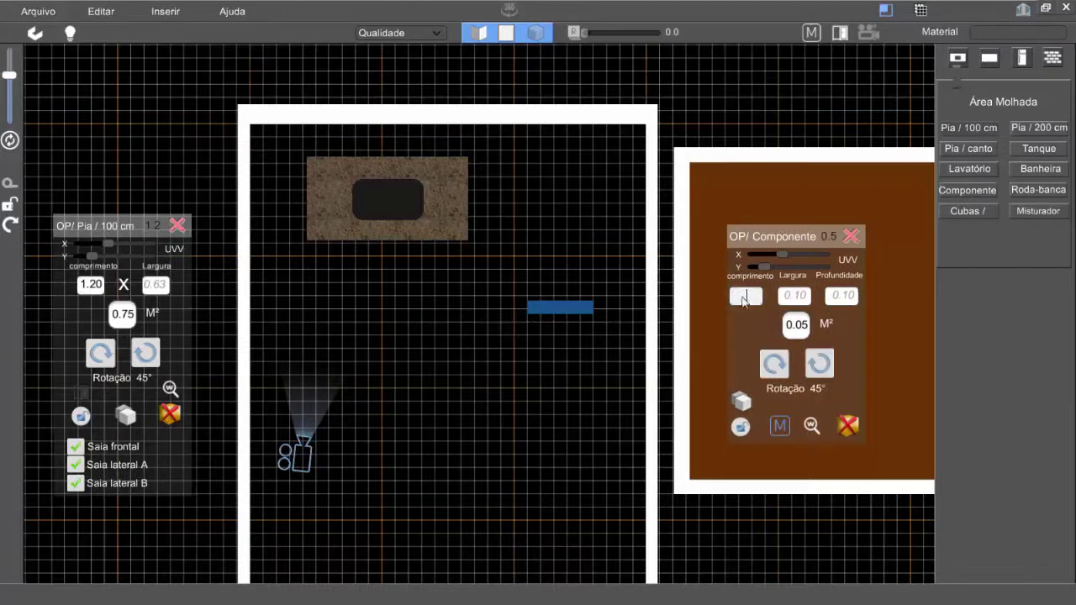
pyautogui.write('0.80')
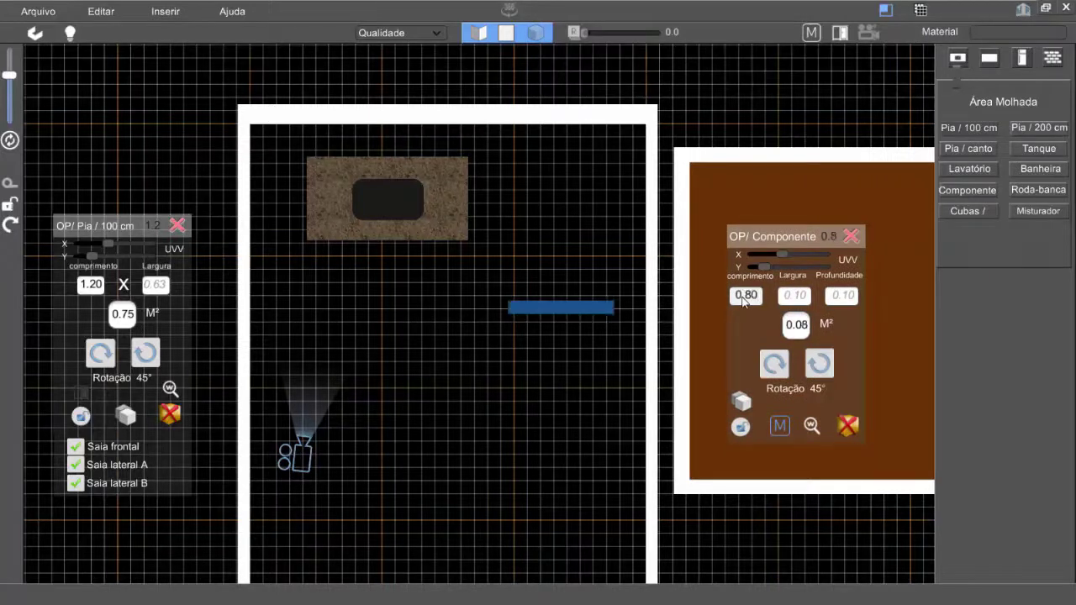
pyautogui.click(803, 297)
pyautogui.write('2.00')
pyautogui.click(842, 296)
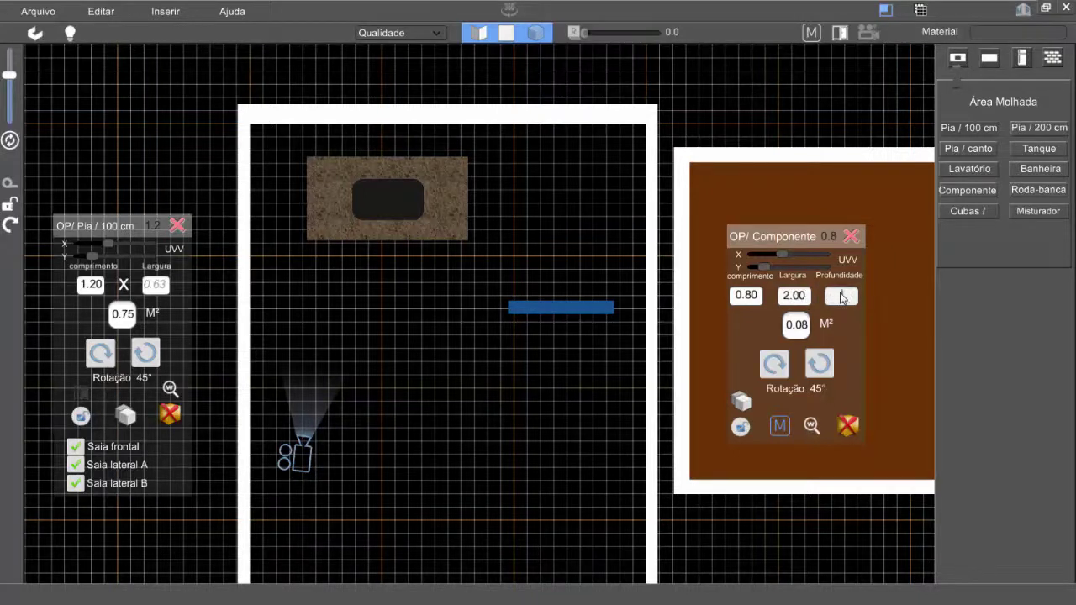
pyautogui.write('0.70')
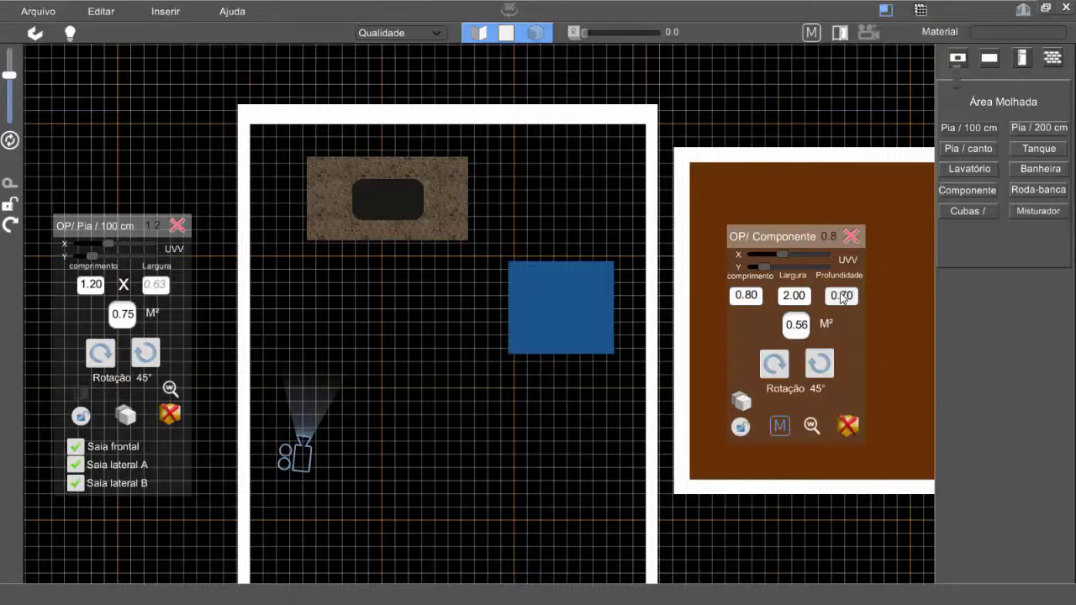
# Move the blue component into the room's upper-right corner, flush with both walls.
pyautogui.moveTo(487, 368); pyautogui.dragTo(479, 392, button='middle')
pyautogui.scroll(-1, 485, 346)
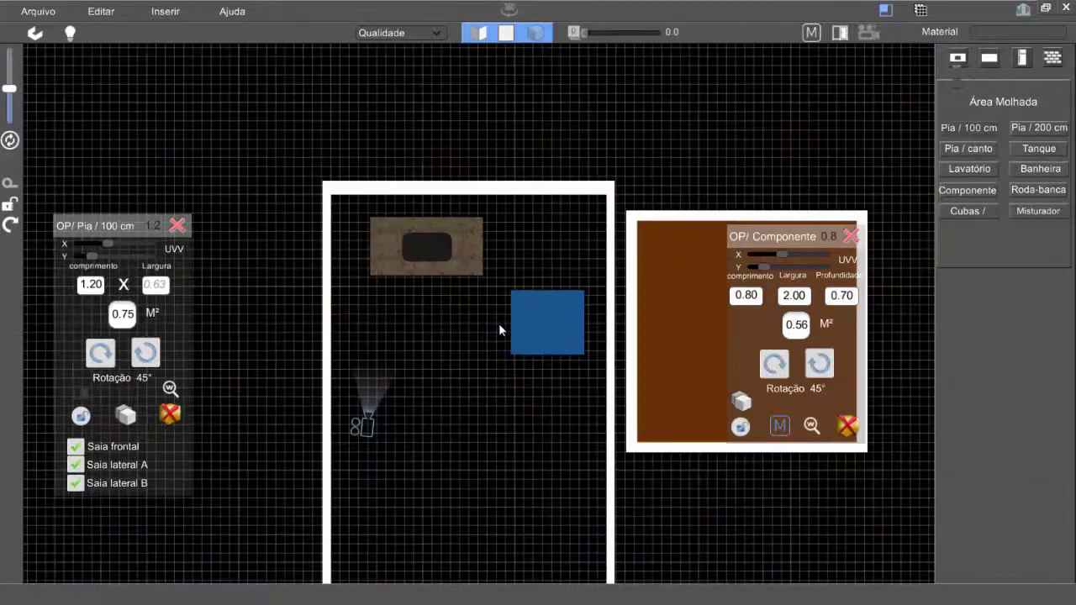
pyautogui.scroll(1, 500, 326)
pyautogui.scroll(3, 499, 329)
pyautogui.moveTo(558, 286); pyautogui.dragTo(591, 210, button='right')
pyautogui.moveTo(591, 211); pyautogui.dragTo(593, 182)
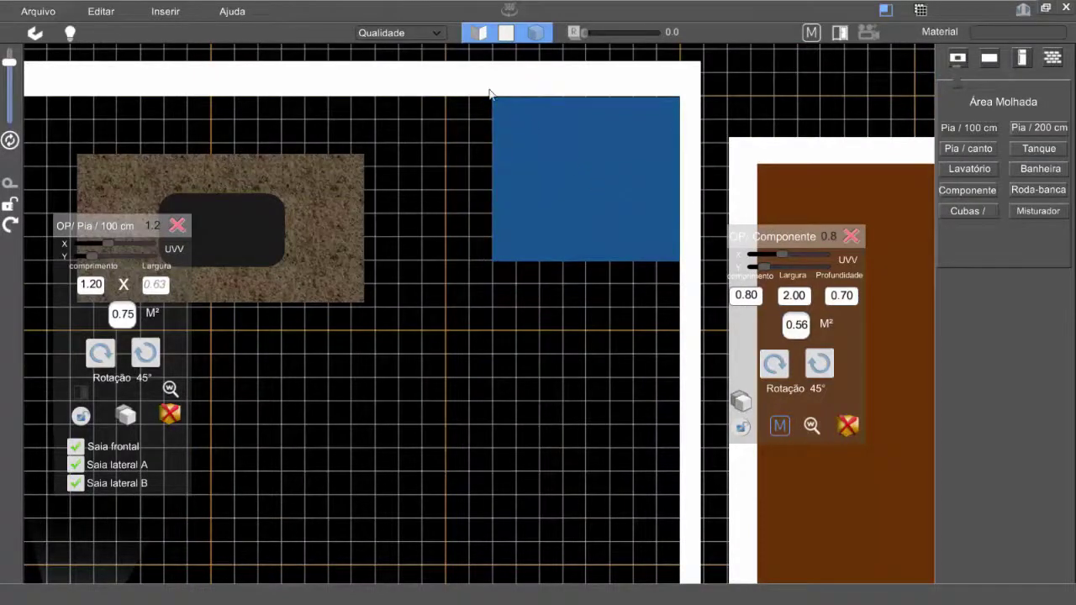
# Inspect the sink and the component in the front elevation, and return to the top view.
pyautogui.click(478, 36)
pyautogui.moveTo(523, 257); pyautogui.dragTo(293, 84, button='right')
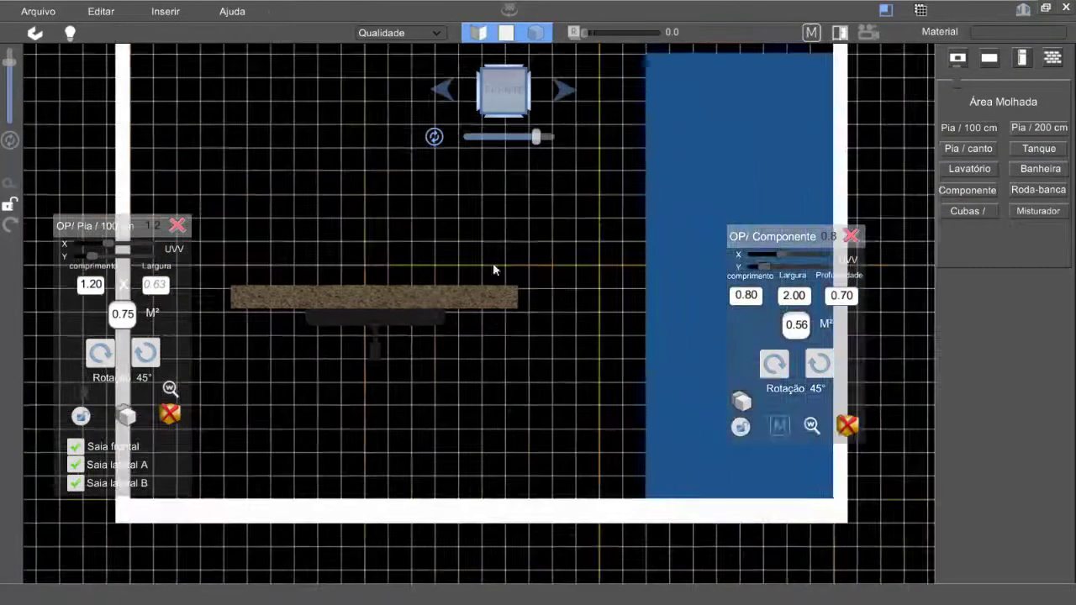
pyautogui.moveTo(560, 308); pyautogui.dragTo(504, 339, button='right')
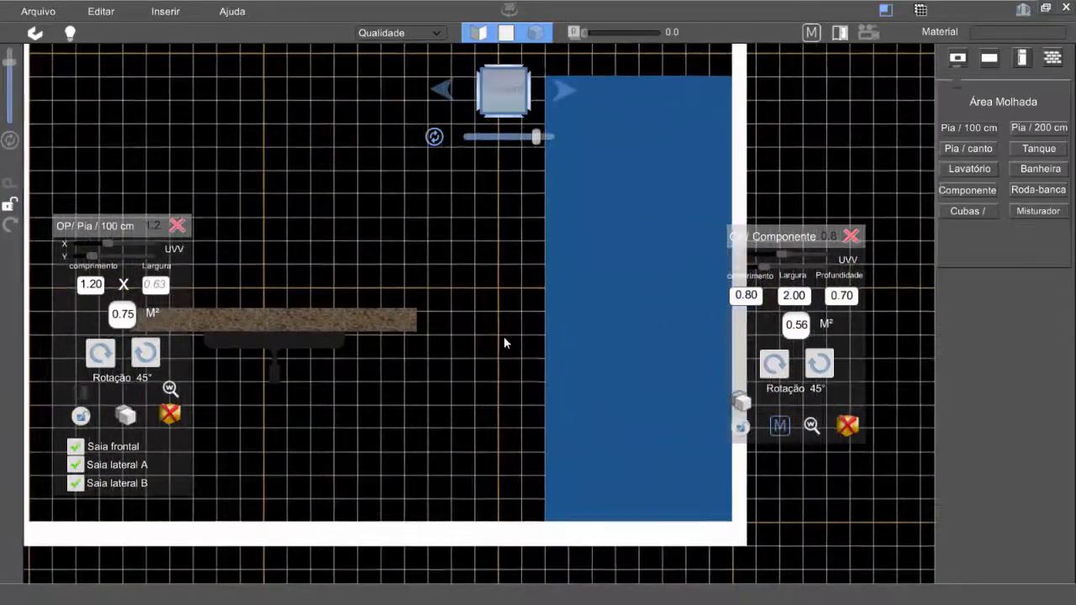
pyautogui.moveTo(656, 377); pyautogui.dragTo(597, 411, button='middle')
pyautogui.click(510, 34)
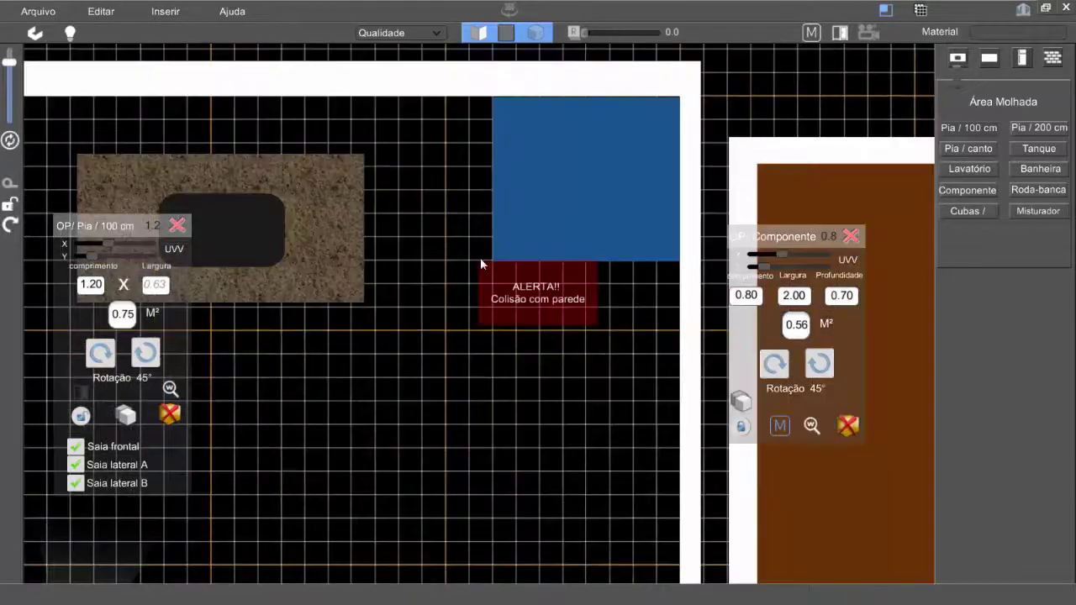
# Move the sink against the upper wall and the blue component's left side, and lock its position.
pyautogui.moveTo(536, 245); pyautogui.dragTo(696, 381, button='middle')
pyautogui.moveTo(489, 373); pyautogui.dragTo(380, 268, button='middle')
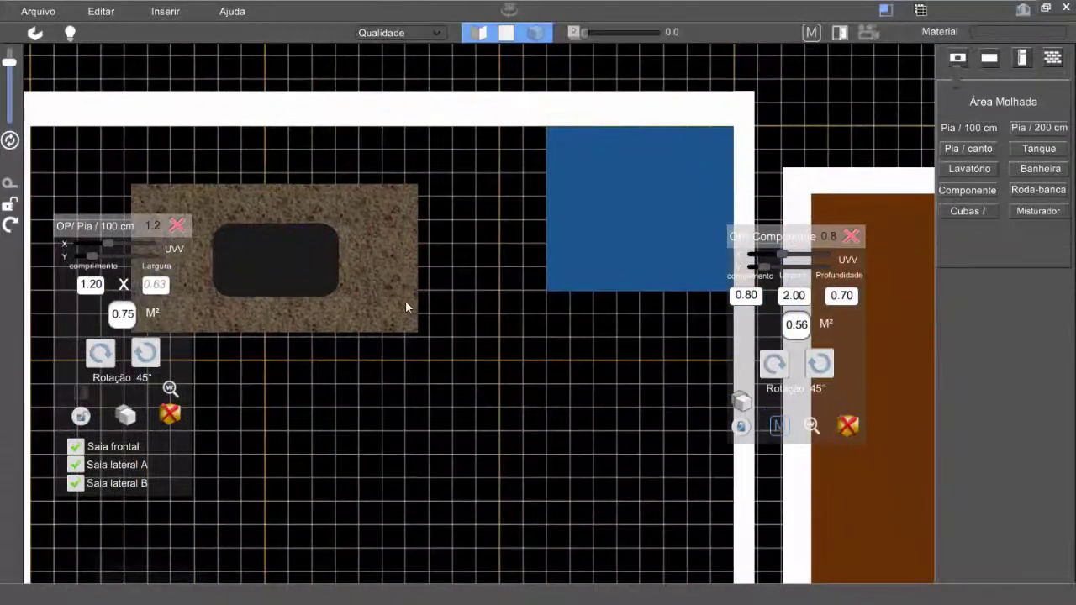
pyautogui.moveTo(401, 300); pyautogui.dragTo(530, 228)
pyautogui.moveTo(443, 358); pyautogui.dragTo(517, 353, button='middle')
pyautogui.click(79, 419)
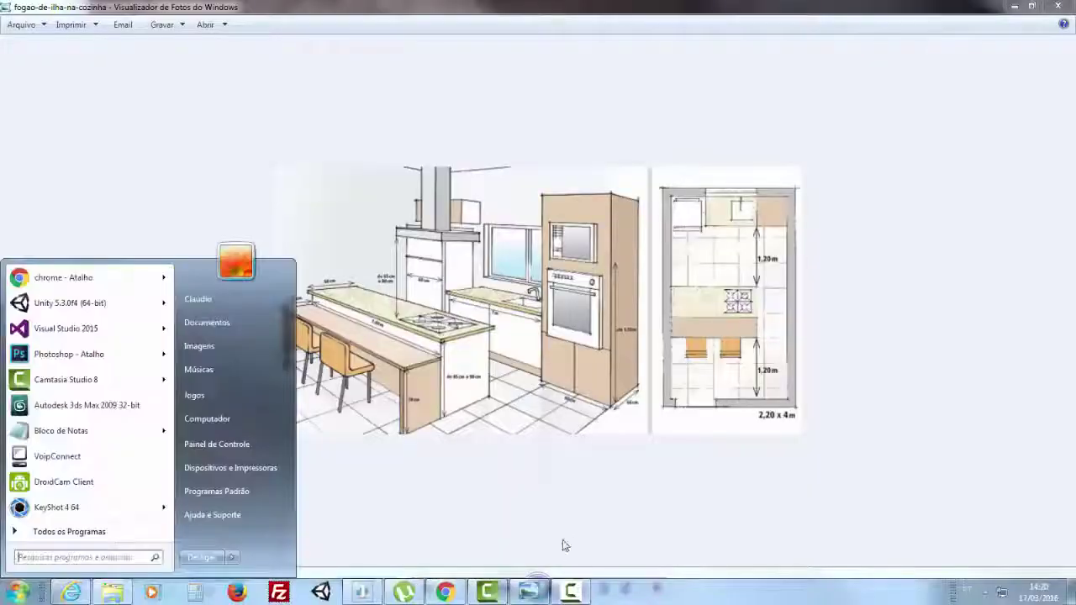
# Insert a refrigerator (Geladeira) and place it in the room's upper-left corner, beside the sink.
pyautogui.click(433, 264)
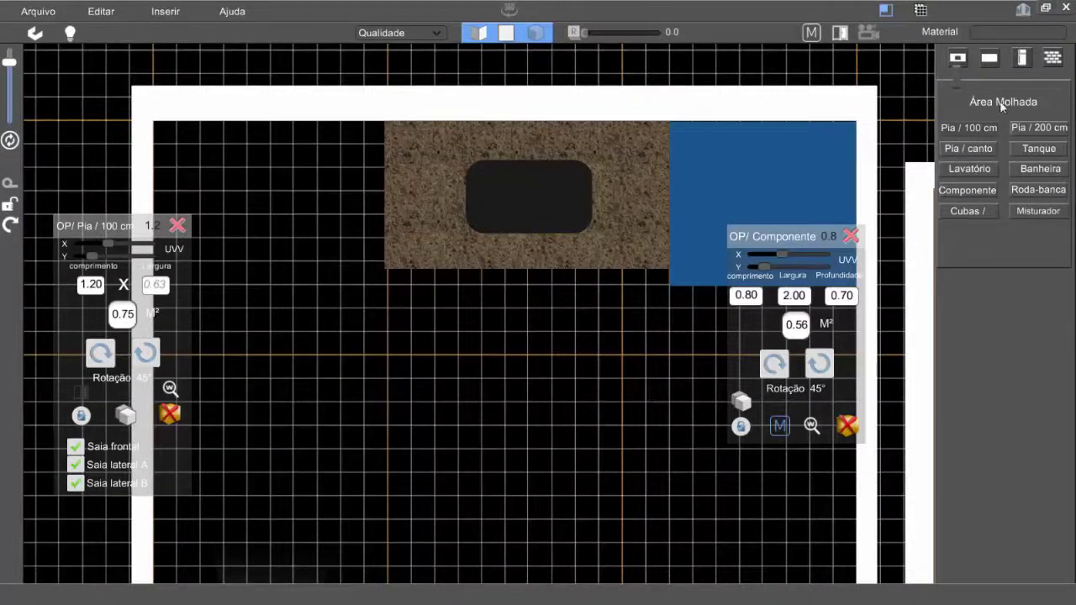
pyautogui.click(1018, 59)
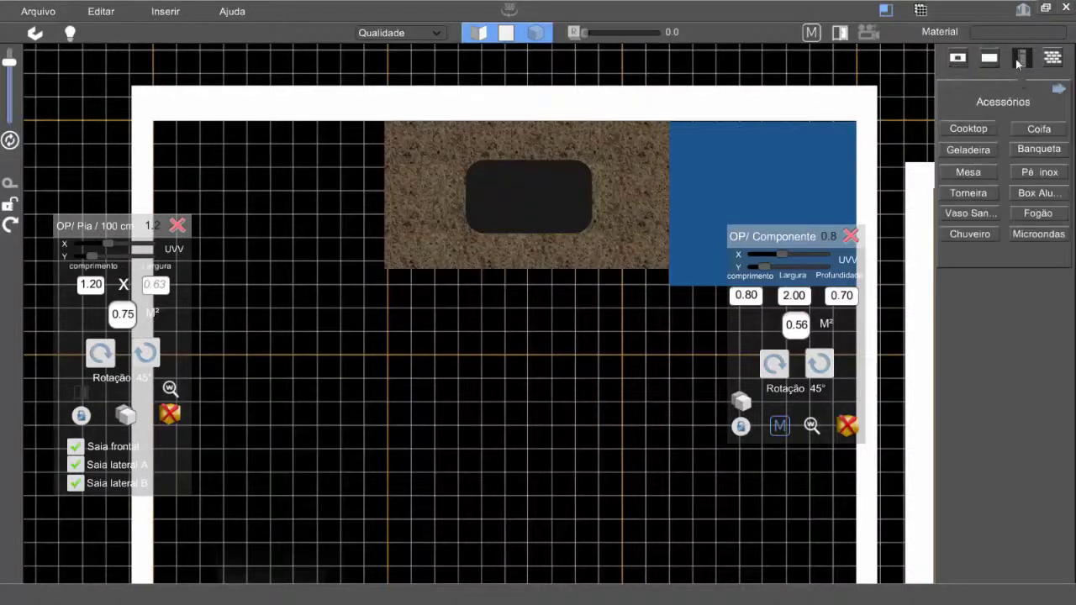
pyautogui.click(965, 150)
pyautogui.moveTo(564, 322); pyautogui.dragTo(373, 285, button='middle')
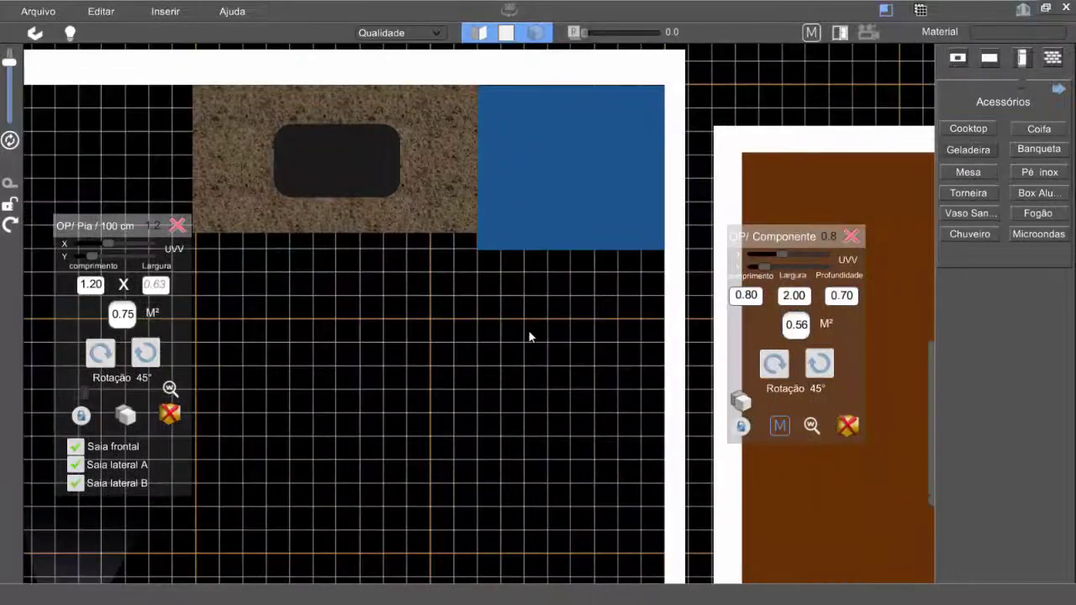
pyautogui.scroll(-2, 529, 332)
pyautogui.scroll(-2, 530, 348)
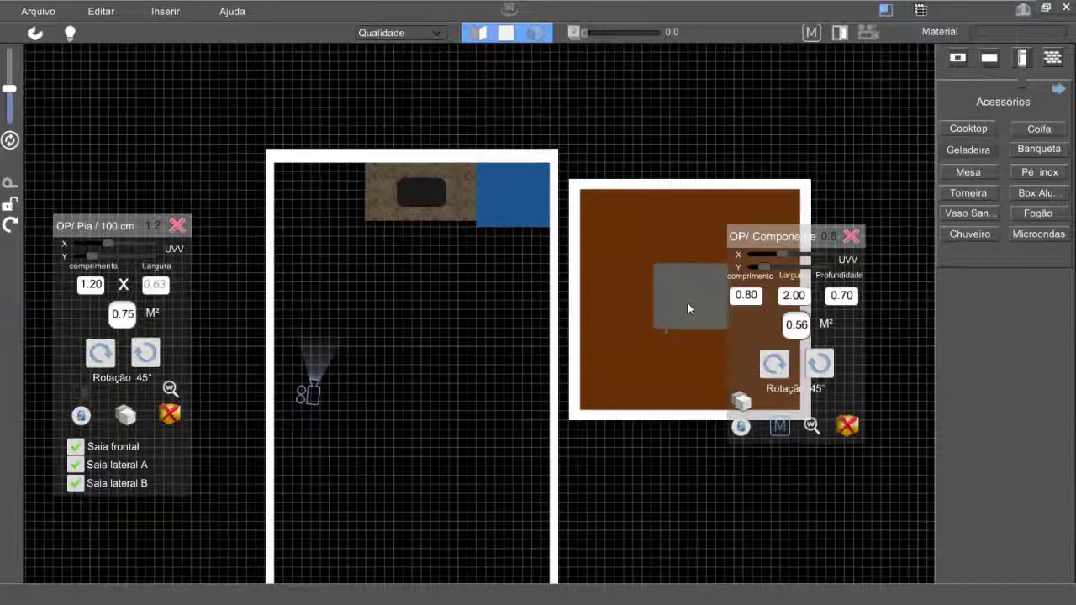
pyautogui.moveTo(686, 308); pyautogui.dragTo(316, 200)
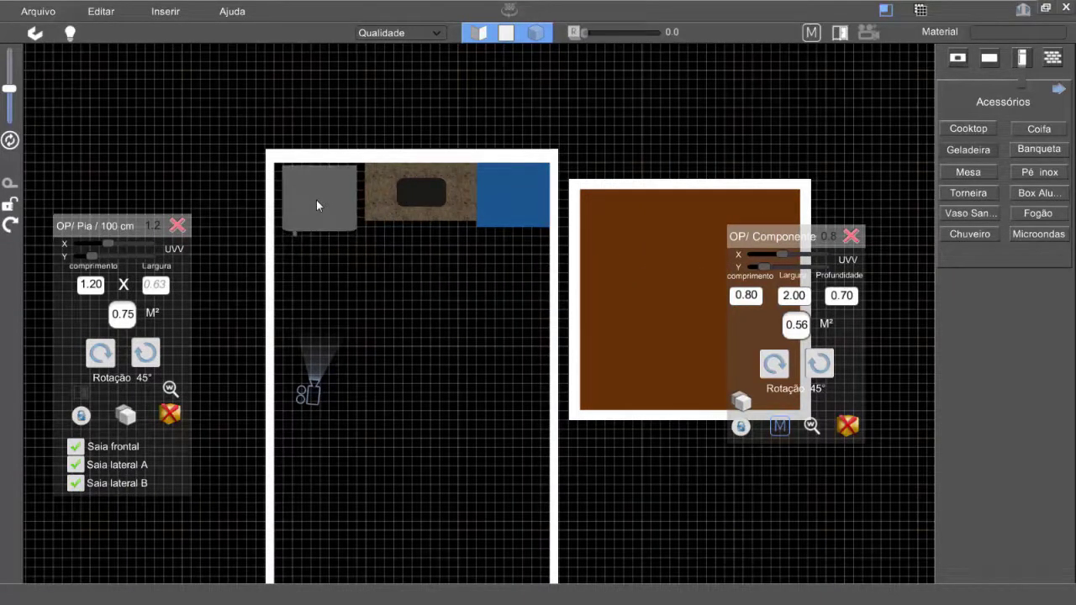
# Open the refrigerator's options, and close the option windows of the refrigerator, the blue component and the sink.
pyautogui.click(316, 200)
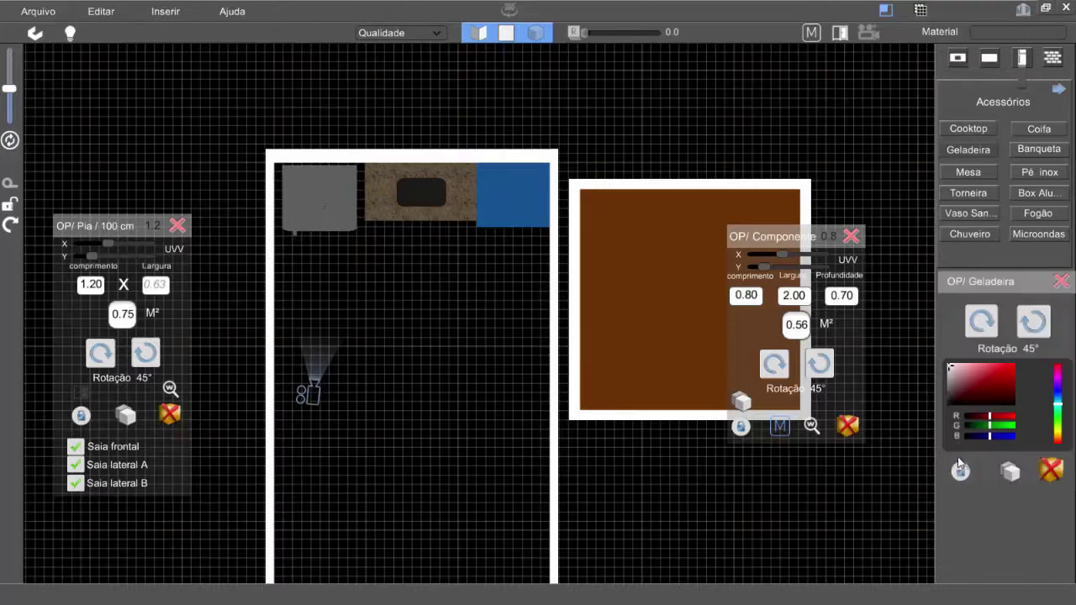
pyautogui.click(1061, 281)
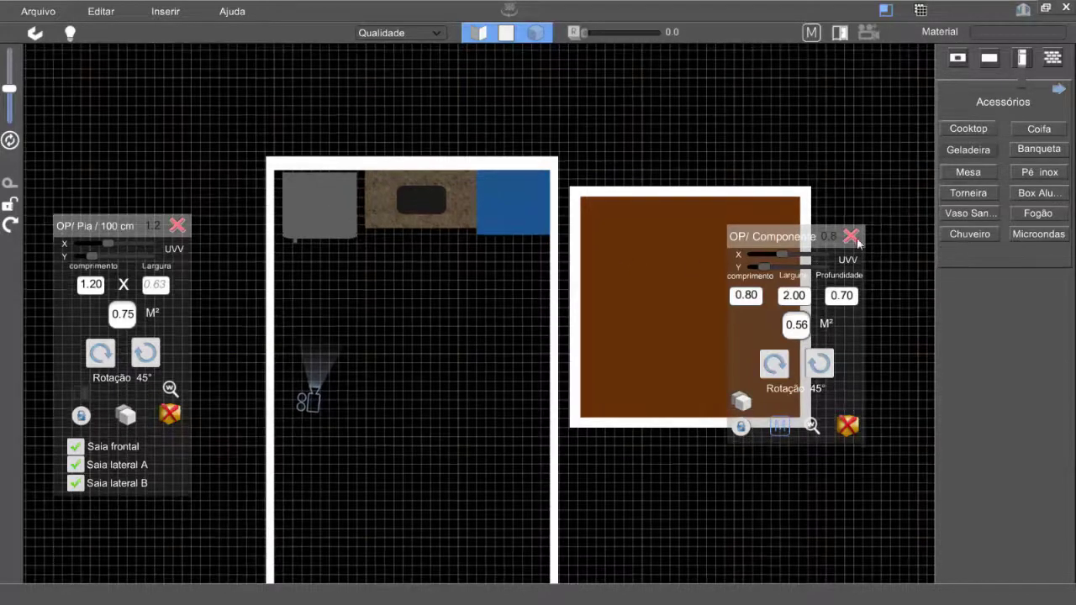
pyautogui.click(851, 236)
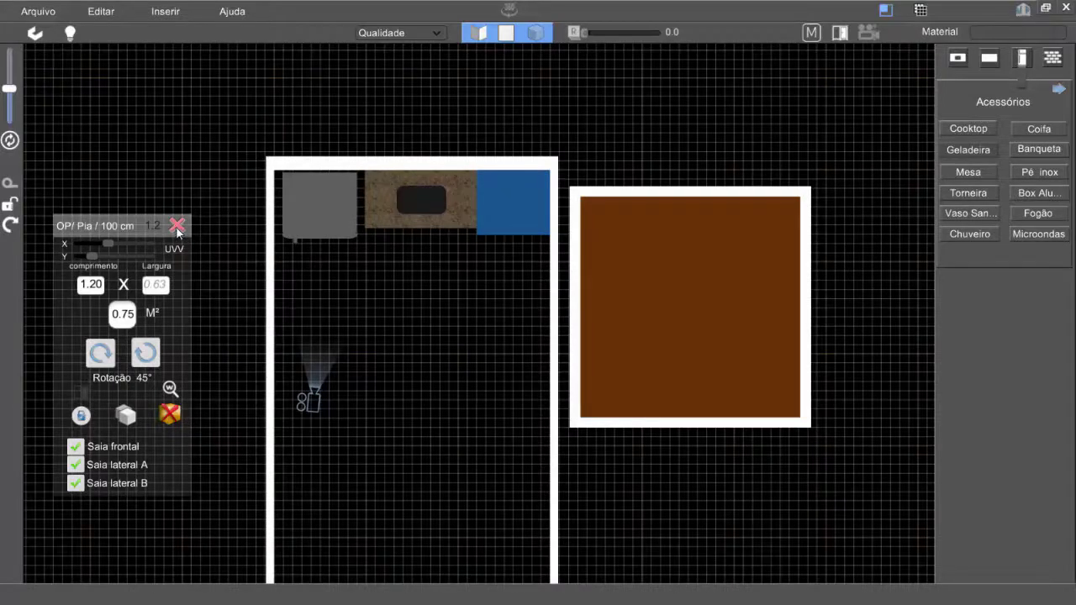
pyautogui.click(177, 226)
# Insert an electric oven (Forno) and place it directly in front of the blue component.
pyautogui.scroll(5, 443, 372)
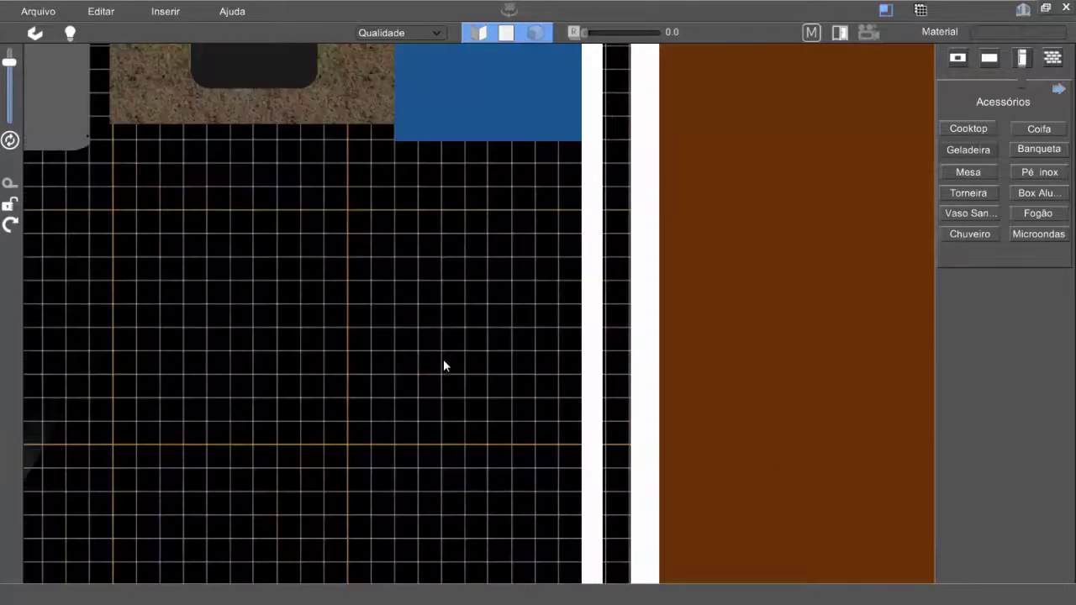
pyautogui.scroll(-3, 443, 374)
pyautogui.moveTo(428, 388)
pyautogui.mouseDown(button='middle')
pyautogui.moveTo(442, 392)
pyautogui.moveTo(425, 403)
pyautogui.moveTo(438, 403)
pyautogui.mouseUp(button='middle')
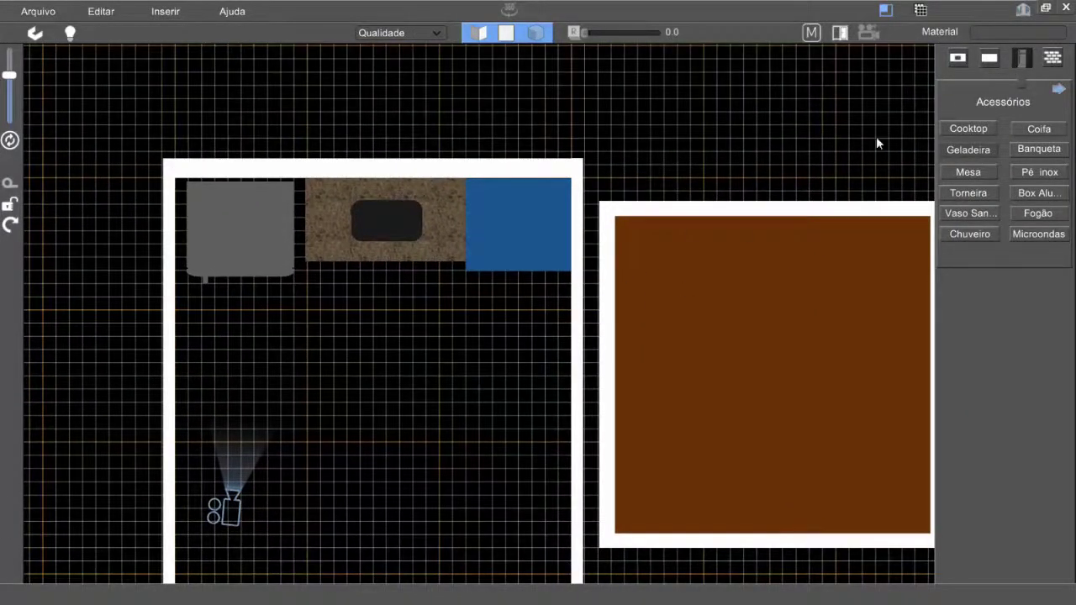
pyautogui.moveTo(389, 385); pyautogui.dragTo(403, 347, button='middle')
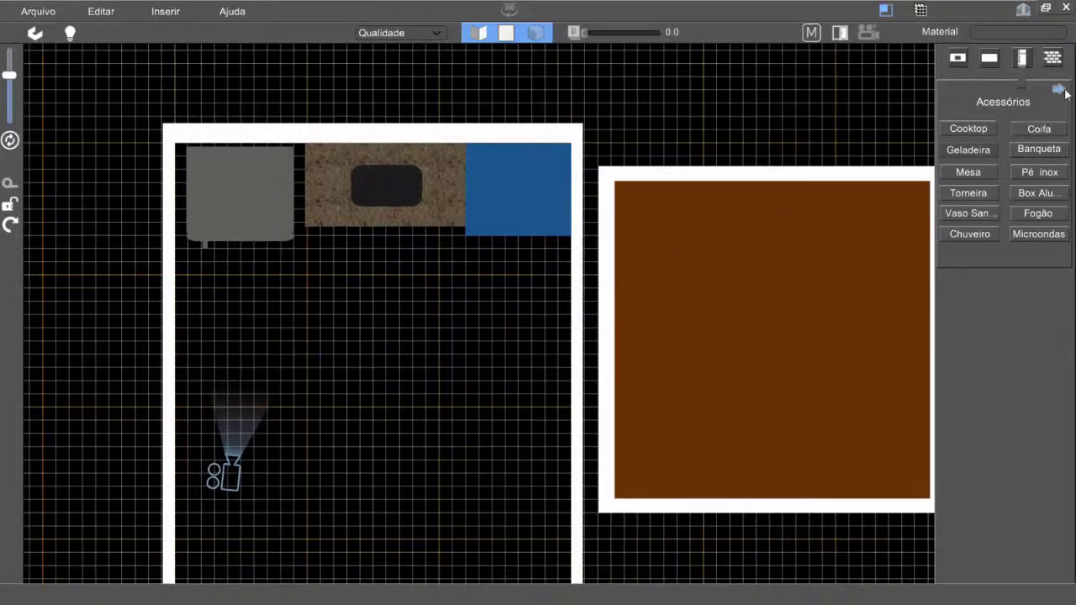
pyautogui.click(1058, 89)
pyautogui.click(1033, 151)
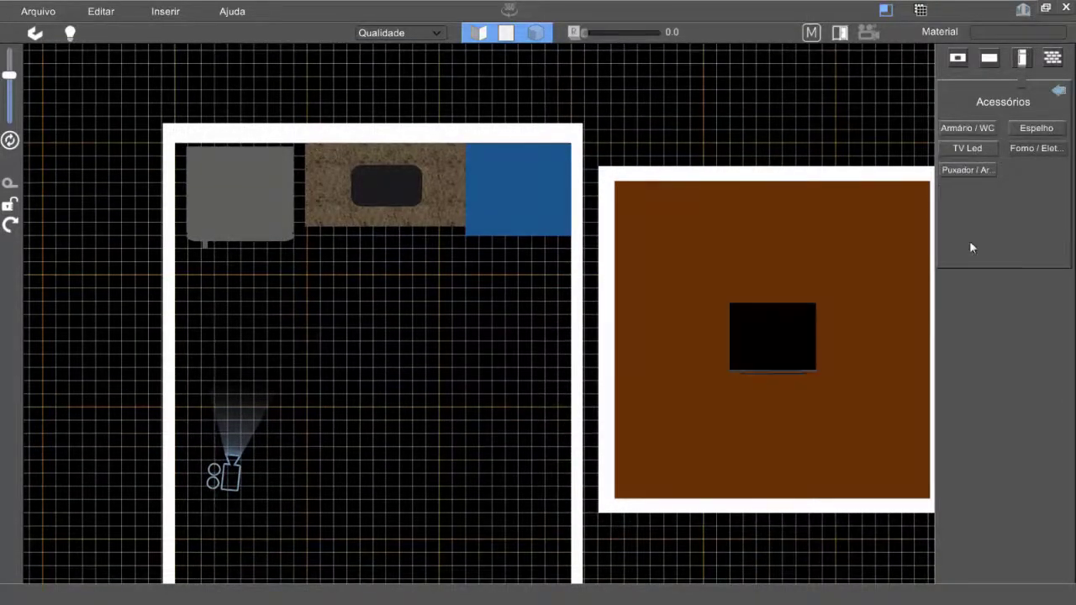
pyautogui.moveTo(793, 337); pyautogui.dragTo(505, 328)
pyautogui.moveTo(512, 331); pyautogui.dragTo(518, 360, button='middle')
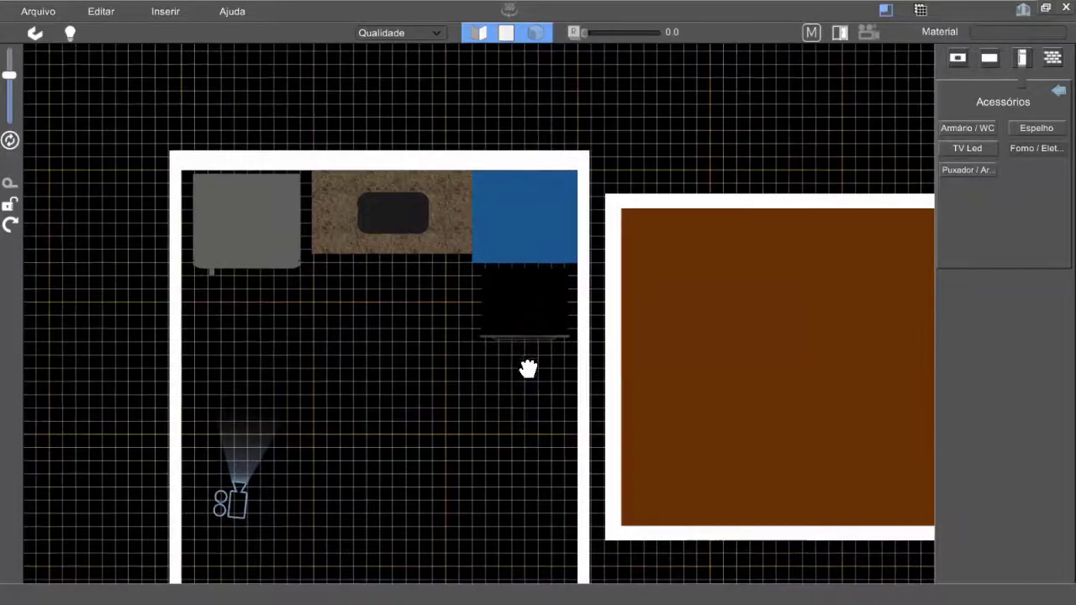
# Switch the drawing background to white and push the oven into the blue component, leaving only its front and handle protruding.
pyautogui.scroll(3, 517, 359)
pyautogui.scroll(3, 519, 362)
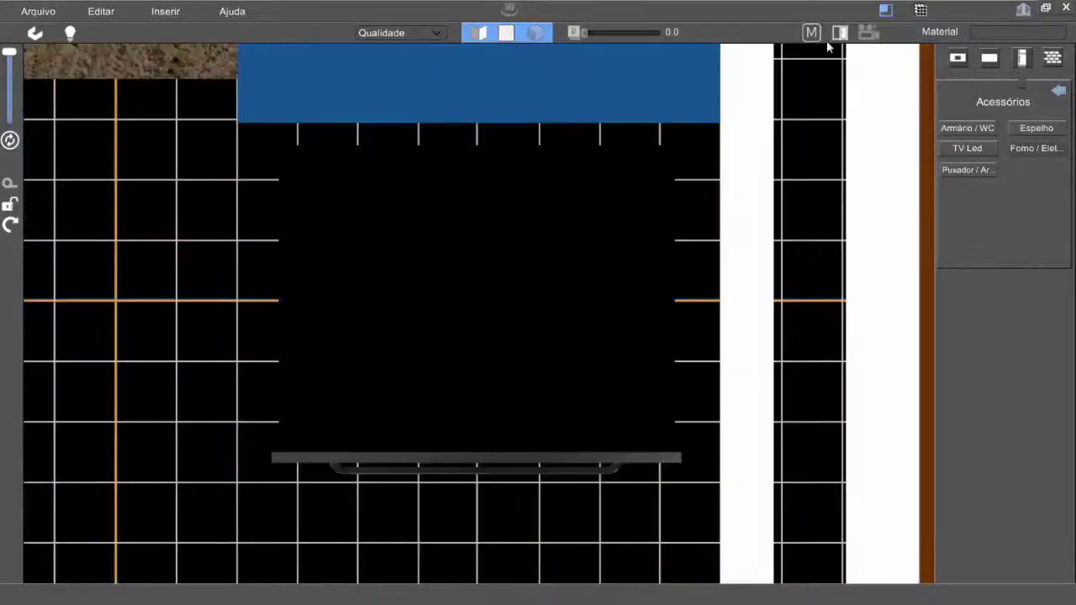
pyautogui.click(922, 10)
pyautogui.moveTo(480, 404); pyautogui.dragTo(491, 128)
# Lower the oven on the blue component in the front elevation, roughly level with the countertop, and lock its position.
pyautogui.click(477, 32)
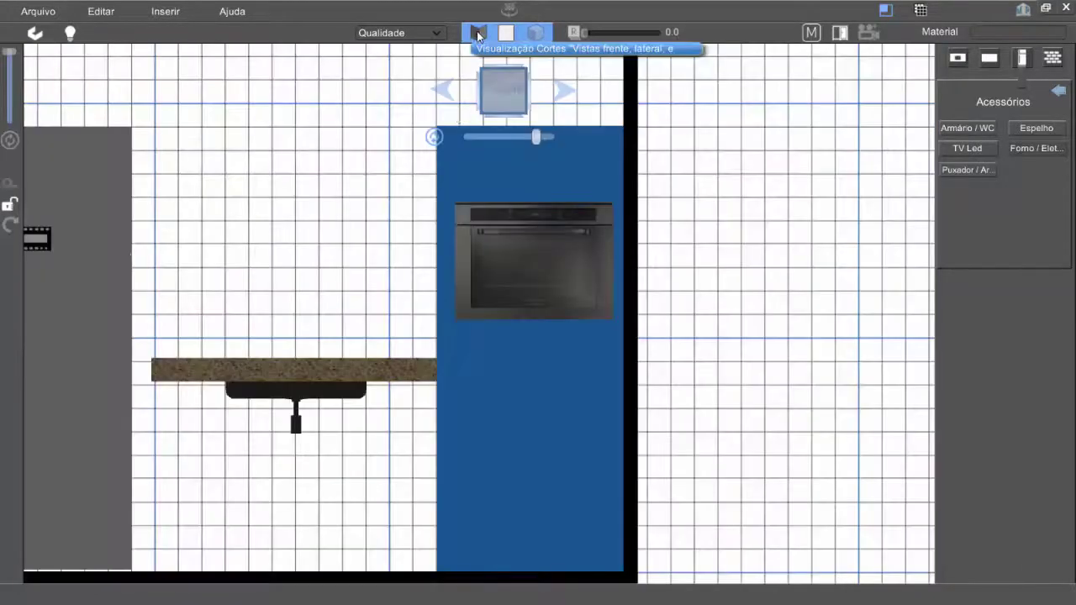
pyautogui.moveTo(521, 366)
pyautogui.mouseDown()
pyautogui.moveTo(518, 395)
pyautogui.moveTo(529, 354)
pyautogui.mouseUp()
pyautogui.moveTo(522, 304); pyautogui.dragTo(520, 382)
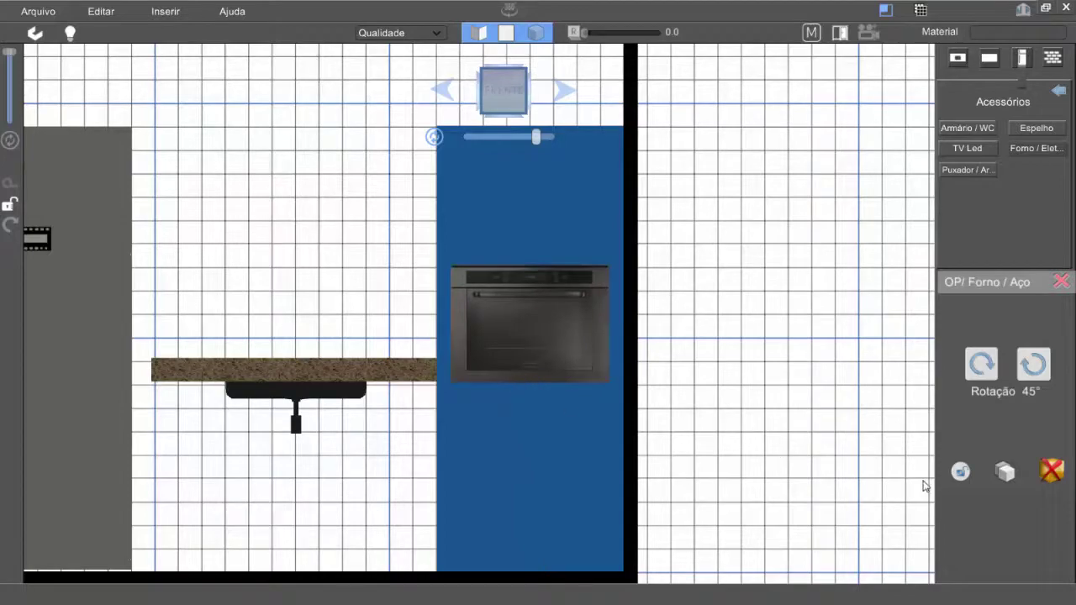
pyautogui.click(960, 475)
# Inspect the kitchen in the front, side and back elevations, ending on the front elevation.
pyautogui.moveTo(562, 473); pyautogui.dragTo(645, 412, button='middle')
pyautogui.scroll(-4, 563, 434)
pyautogui.moveTo(529, 427); pyautogui.dragTo(552, 463, button='middle')
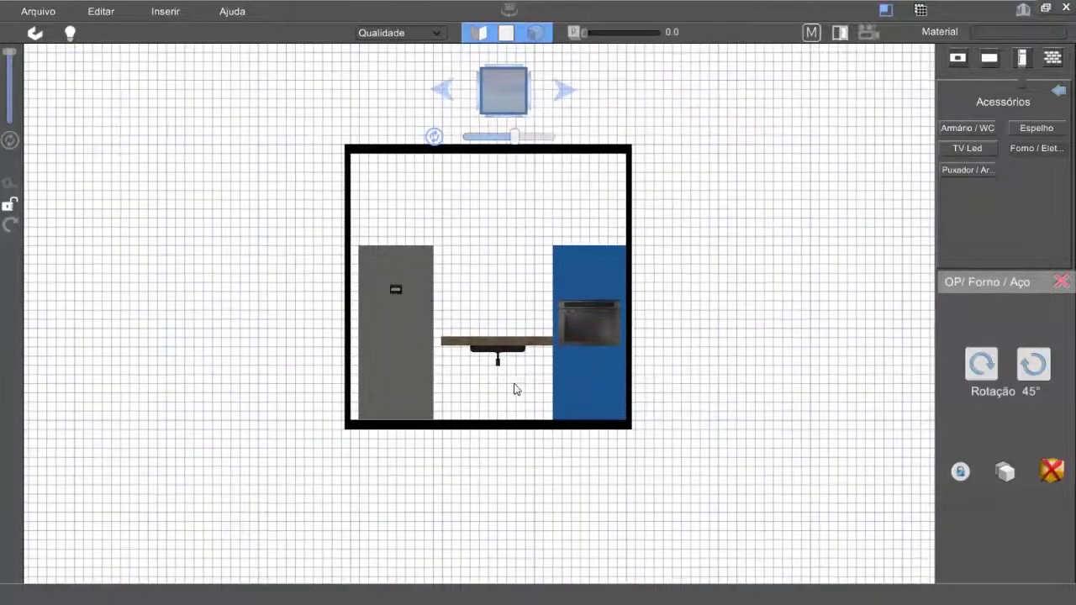
pyautogui.scroll(-2, 513, 384)
pyautogui.scroll(4, 513, 370)
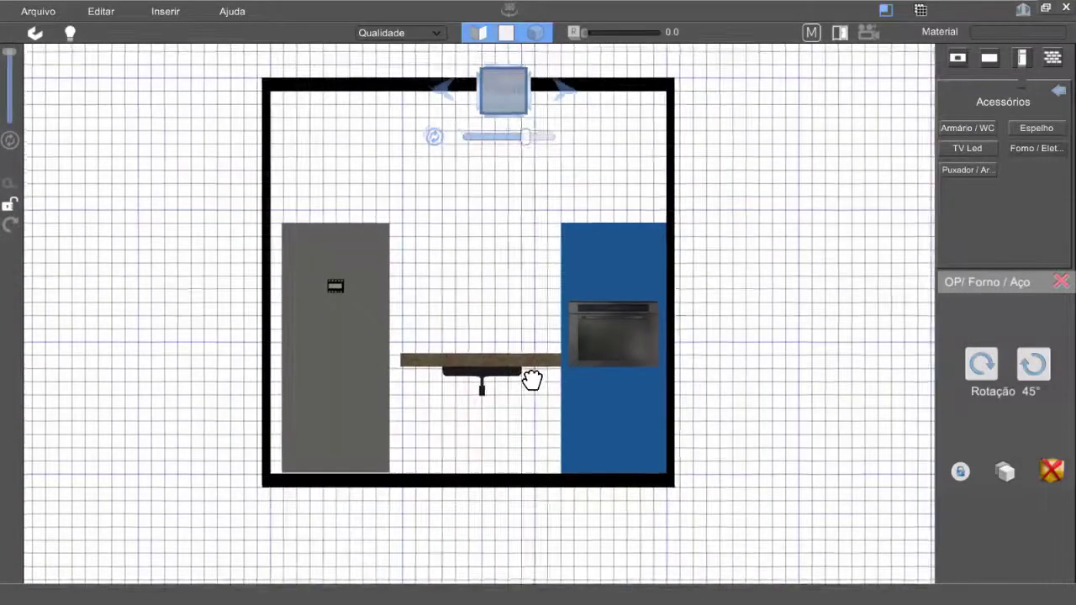
pyautogui.moveTo(533, 378); pyautogui.dragTo(551, 396, button='middle')
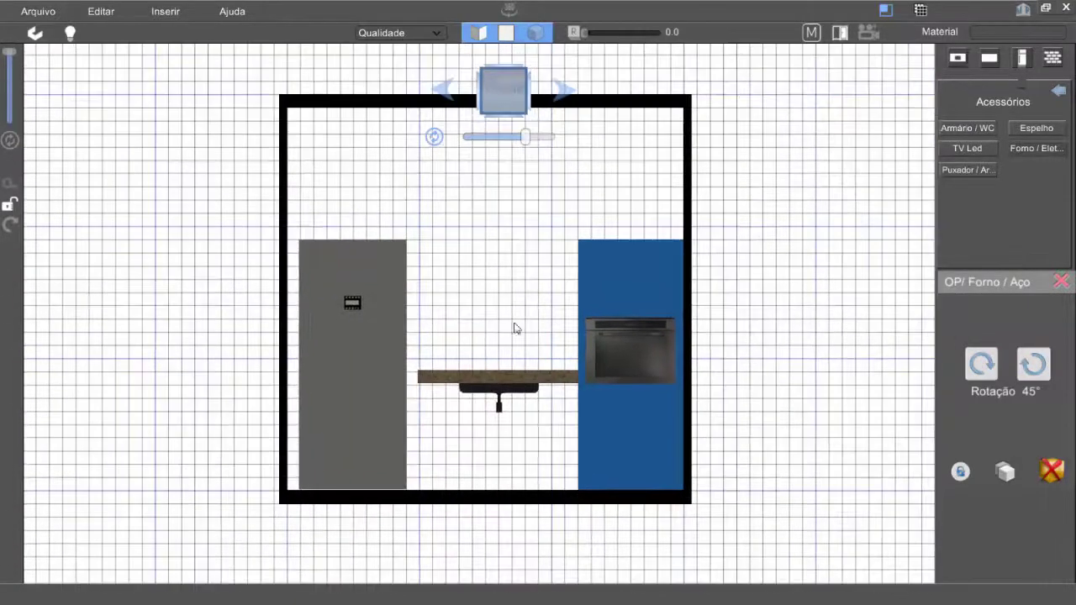
pyautogui.click(444, 91)
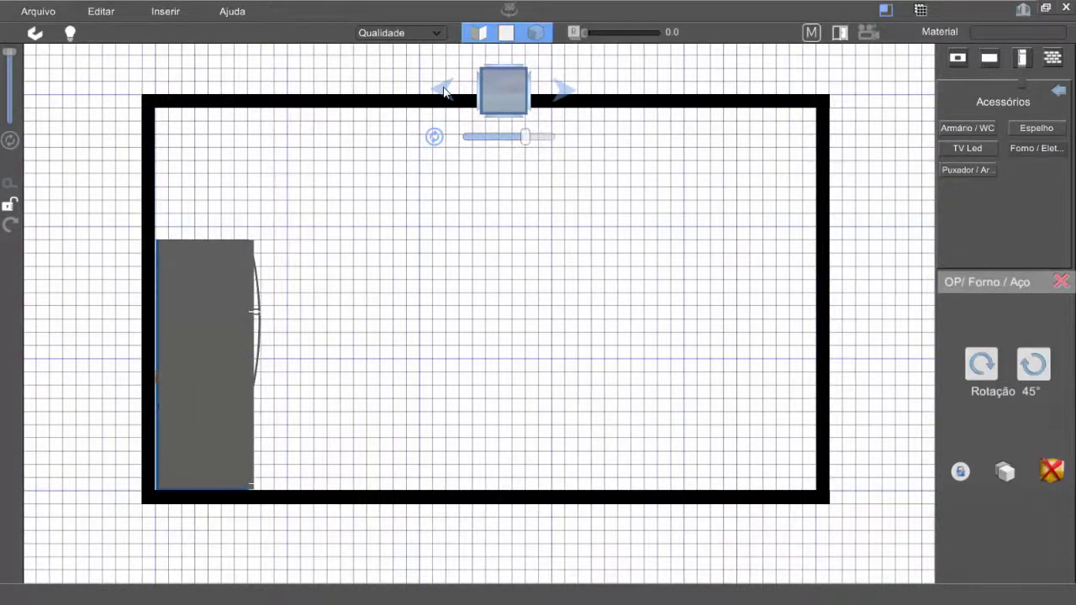
pyautogui.click(444, 91)
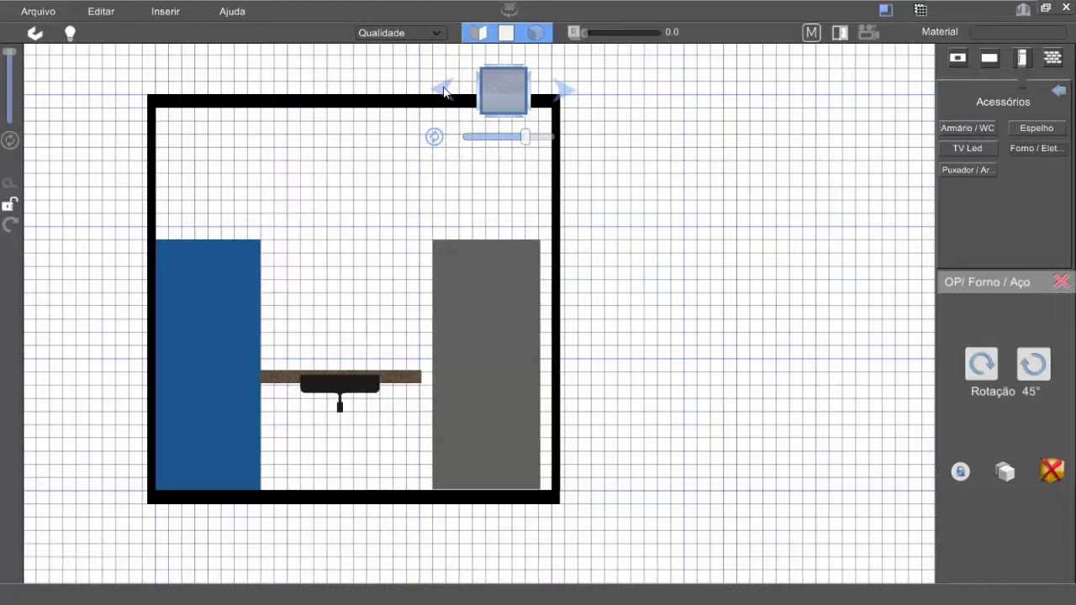
pyautogui.click(444, 91)
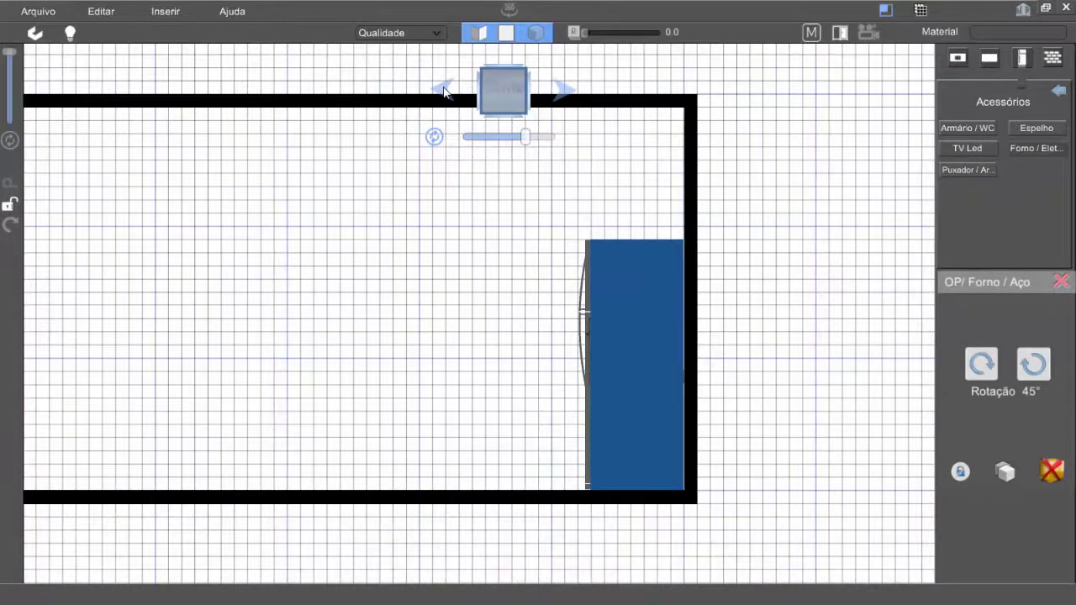
pyautogui.click(444, 91)
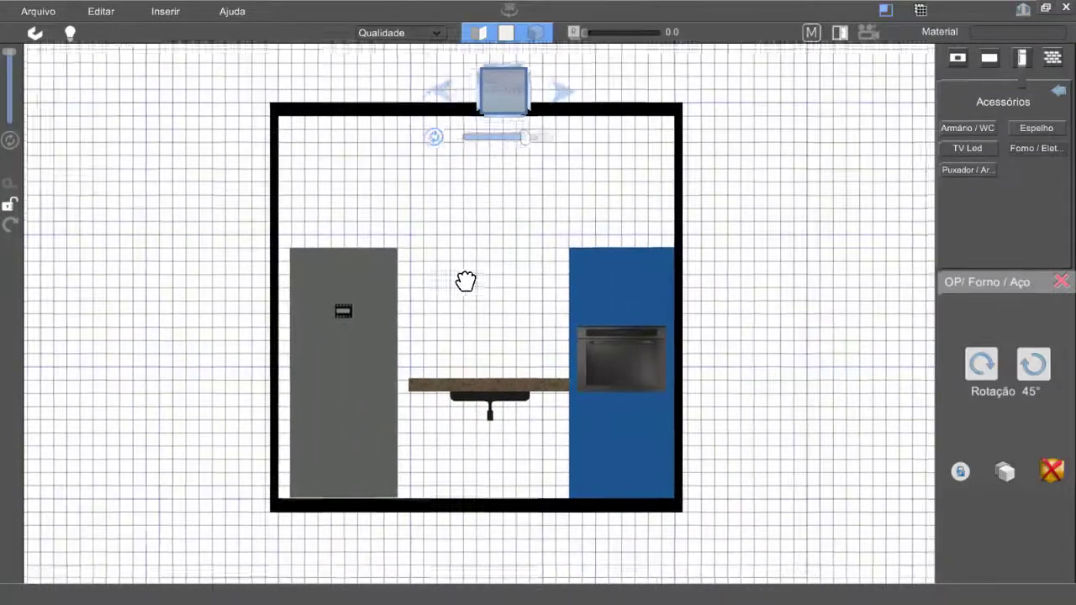
# Review the layout in the top view and check the island's position and dimensions in the reference image.
pyautogui.click(506, 34)
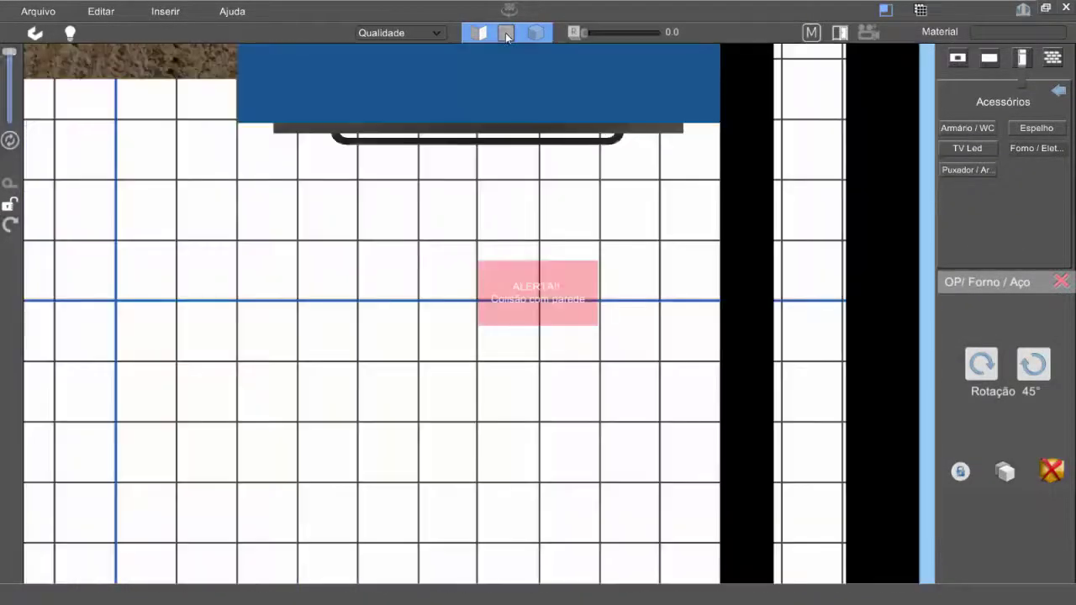
pyautogui.scroll(-5, 354, 376)
pyautogui.scroll(5, 353, 377)
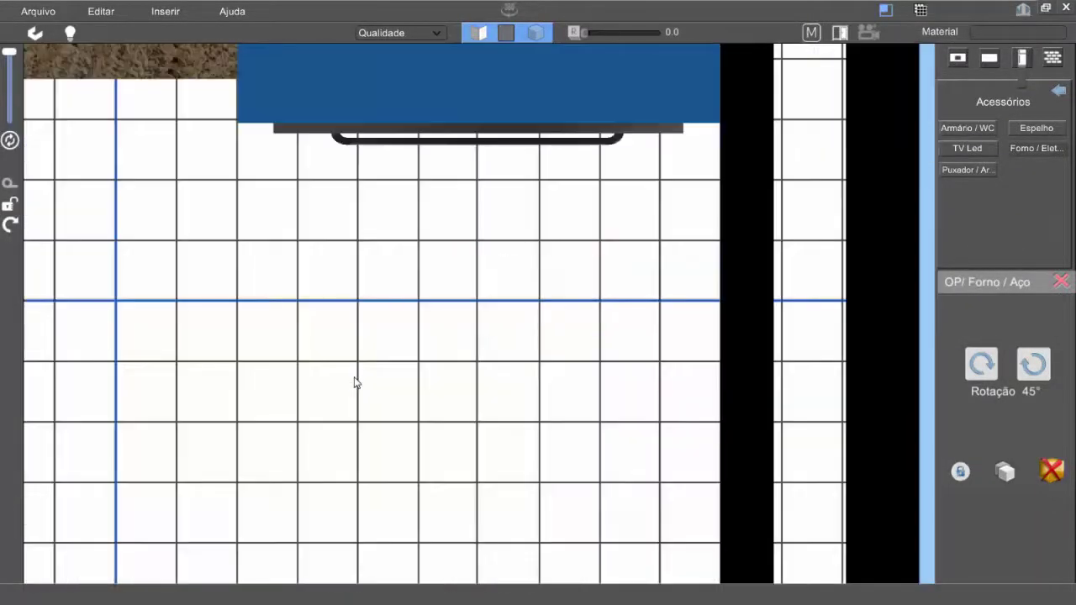
pyautogui.moveTo(356, 383)
pyautogui.mouseDown(button='middle')
pyautogui.moveTo(427, 375)
pyautogui.moveTo(437, 353)
pyautogui.moveTo(392, 349)
pyautogui.moveTo(352, 364)
pyautogui.mouseUp(button='middle')
pyautogui.scroll(-5, 363, 375)
pyautogui.moveTo(504, 320); pyautogui.dragTo(462, 336, button='middle')
pyautogui.moveTo(461, 336); pyautogui.dragTo(449, 339)
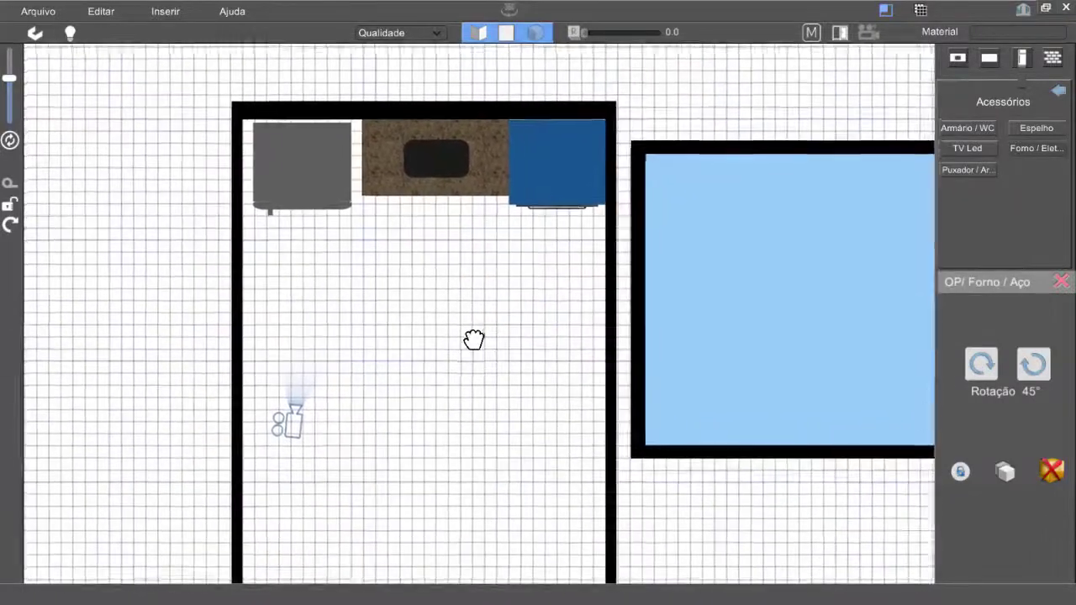
pyautogui.scroll(-2, 473, 339)
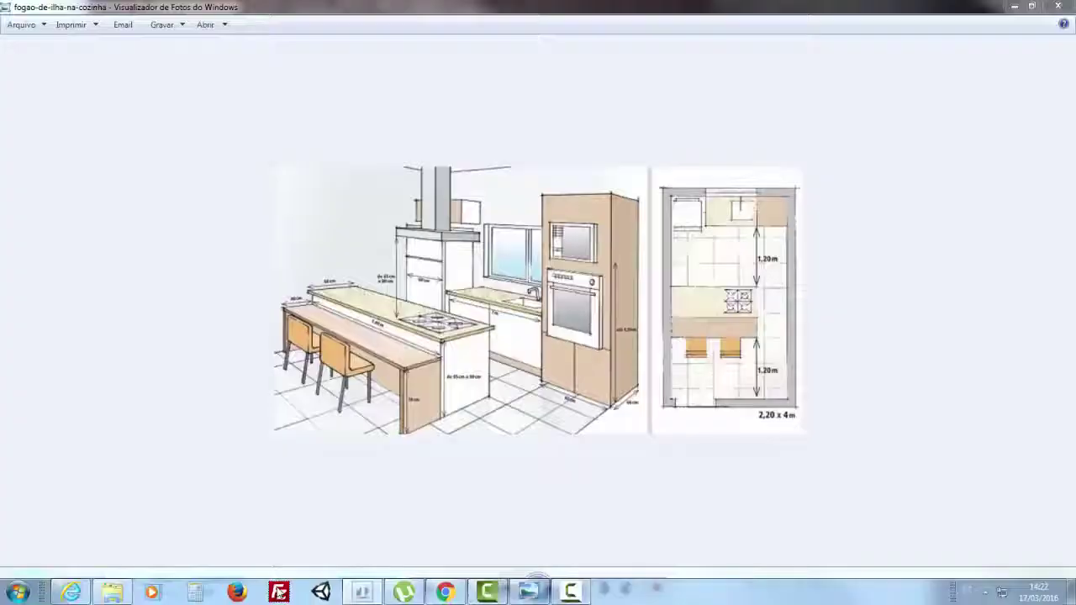
pyautogui.press('super')
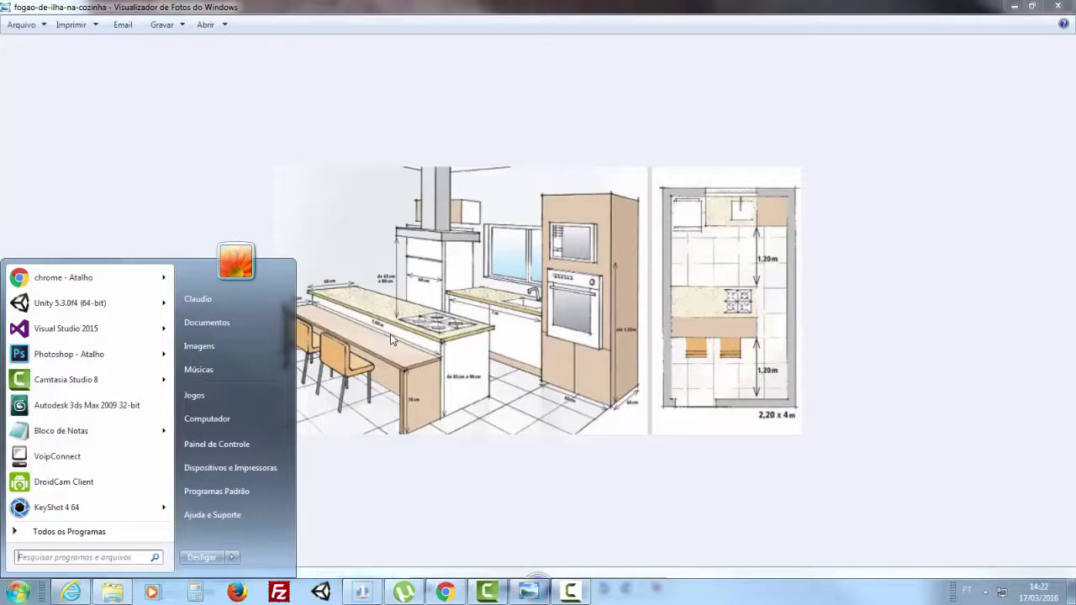
pyautogui.click(458, 340)
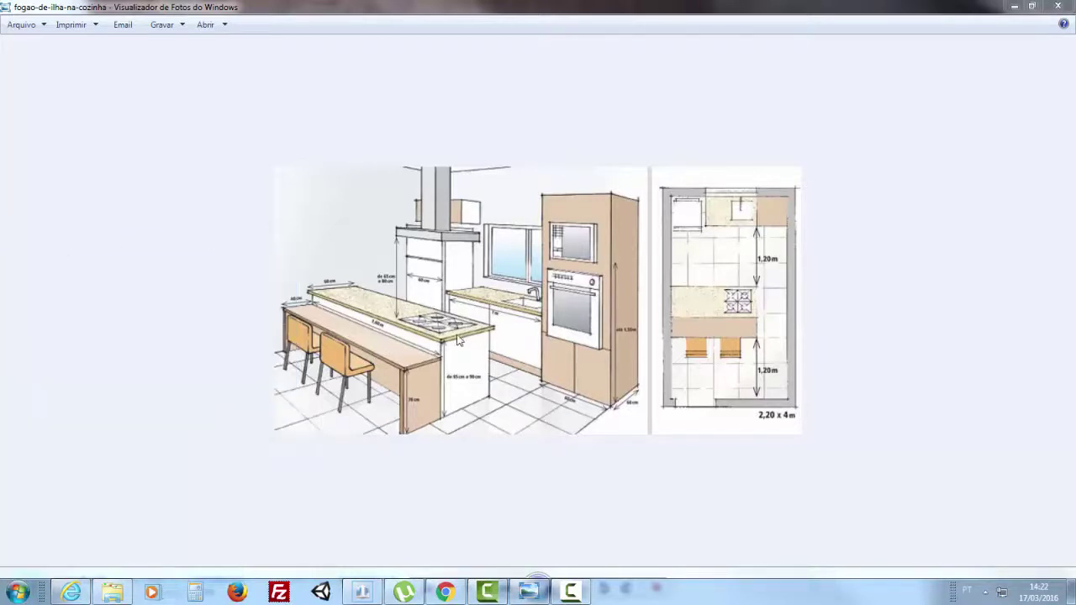
pyautogui.click(362, 592)
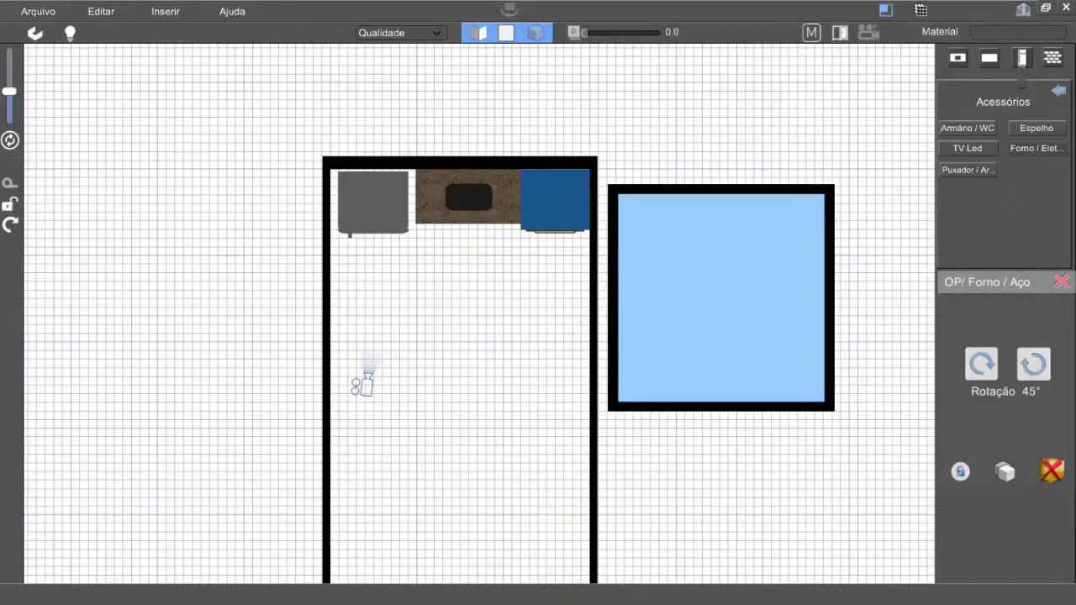
# Insert an island (Ilha), place it horizontally against the room's left wall below the refrigerator, and close the oven's options.
pyautogui.click(986, 58)
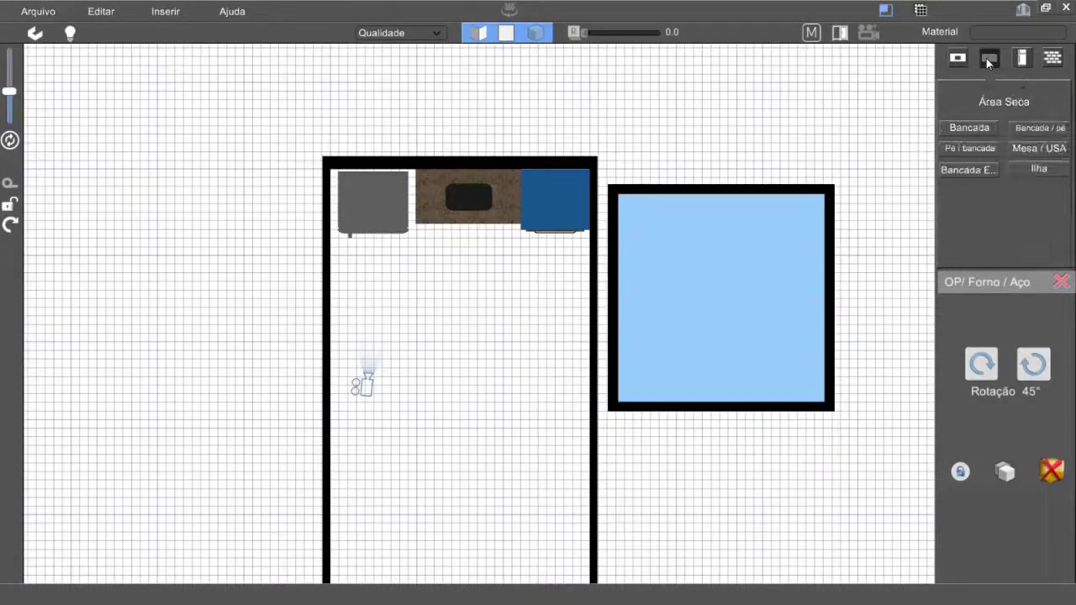
pyautogui.click(1038, 169)
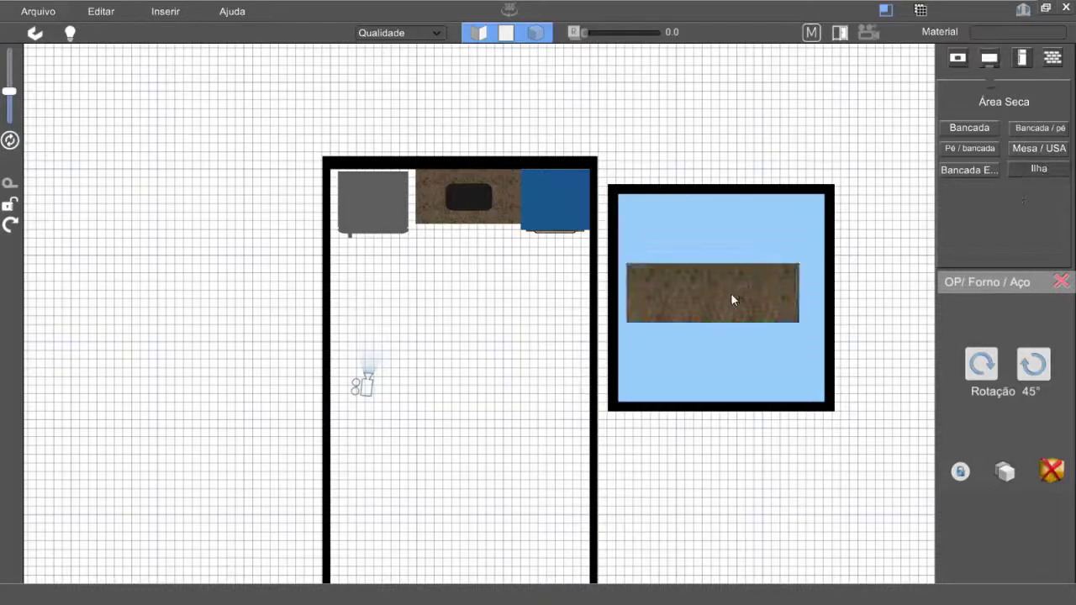
pyautogui.moveTo(730, 293); pyautogui.dragTo(450, 365)
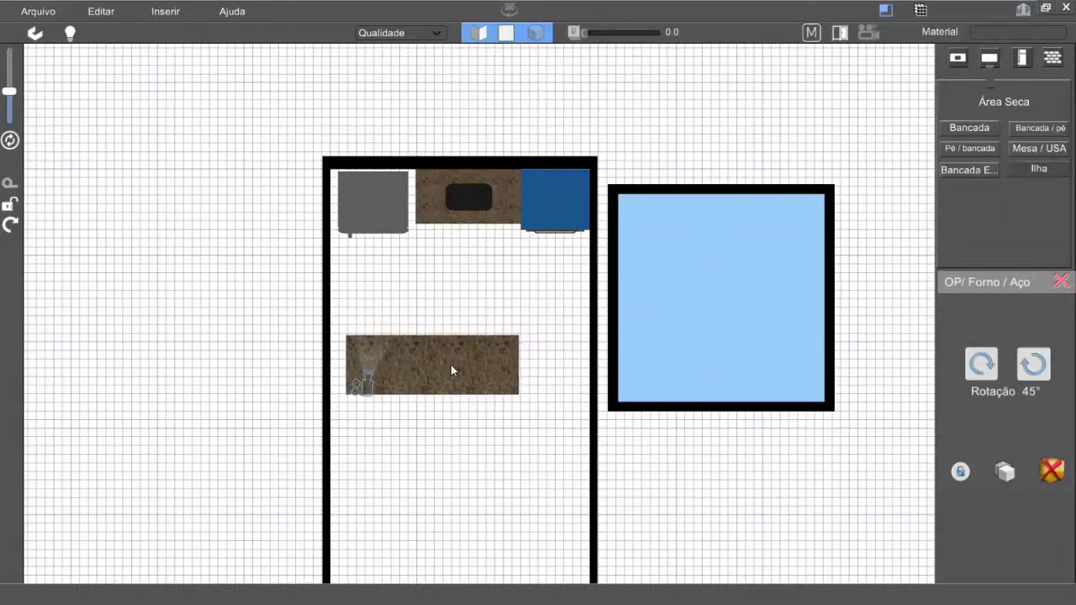
pyautogui.scroll(4, 453, 373)
pyautogui.moveTo(480, 378); pyautogui.dragTo(520, 358, button='middle')
pyautogui.moveTo(505, 356); pyautogui.dragTo(471, 366)
pyautogui.moveTo(526, 295); pyautogui.dragTo(605, 331, button='middle')
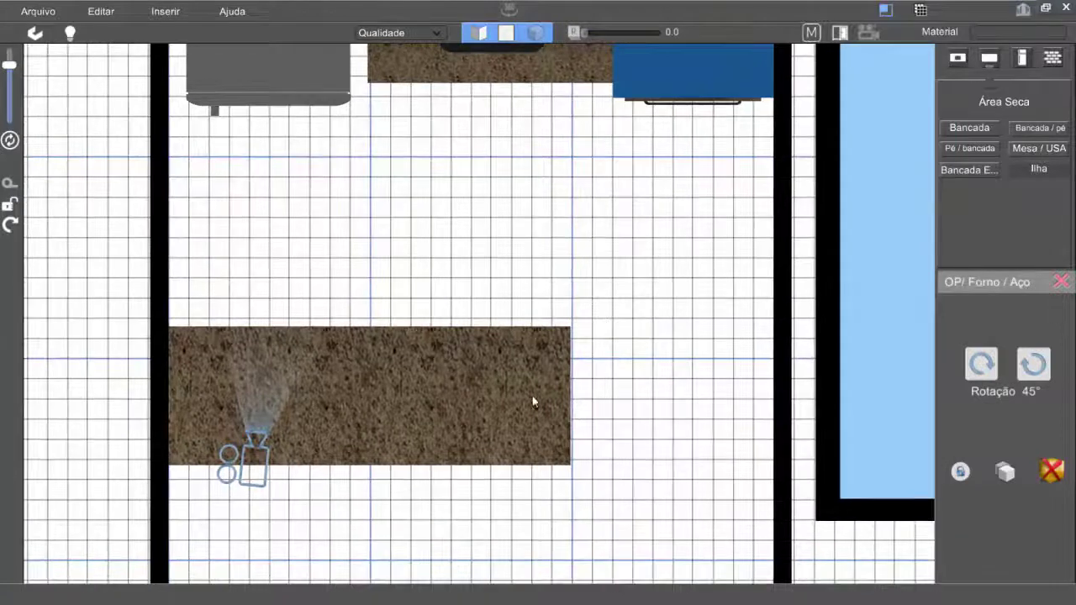
pyautogui.click(1062, 285)
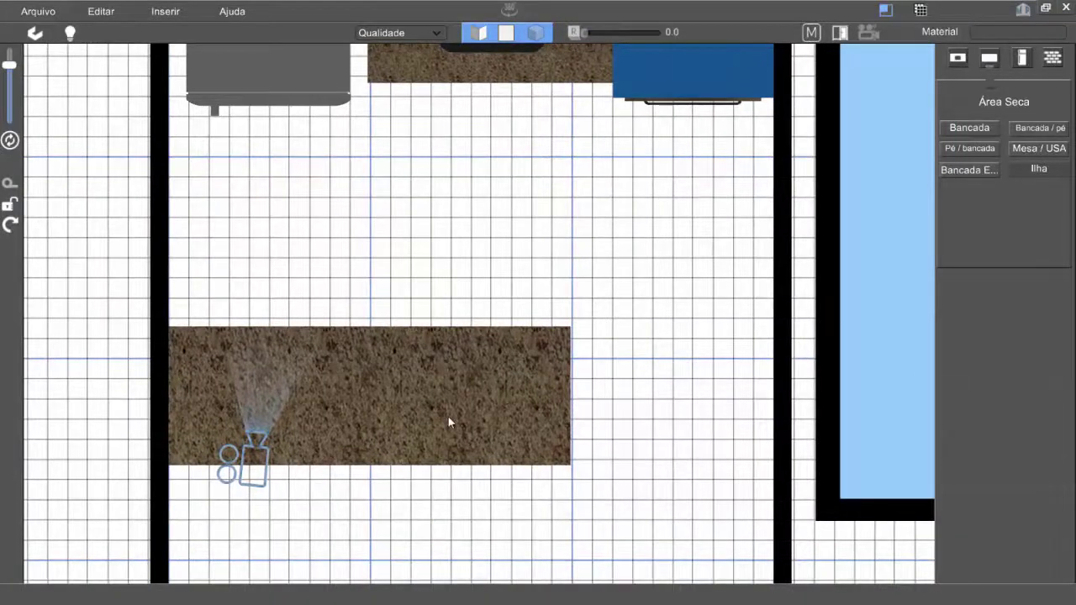
# Shift the island slightly along the room's left wall and move the camera off it to the open floor at the lower right.
pyautogui.moveTo(448, 418); pyautogui.dragTo(450, 403)
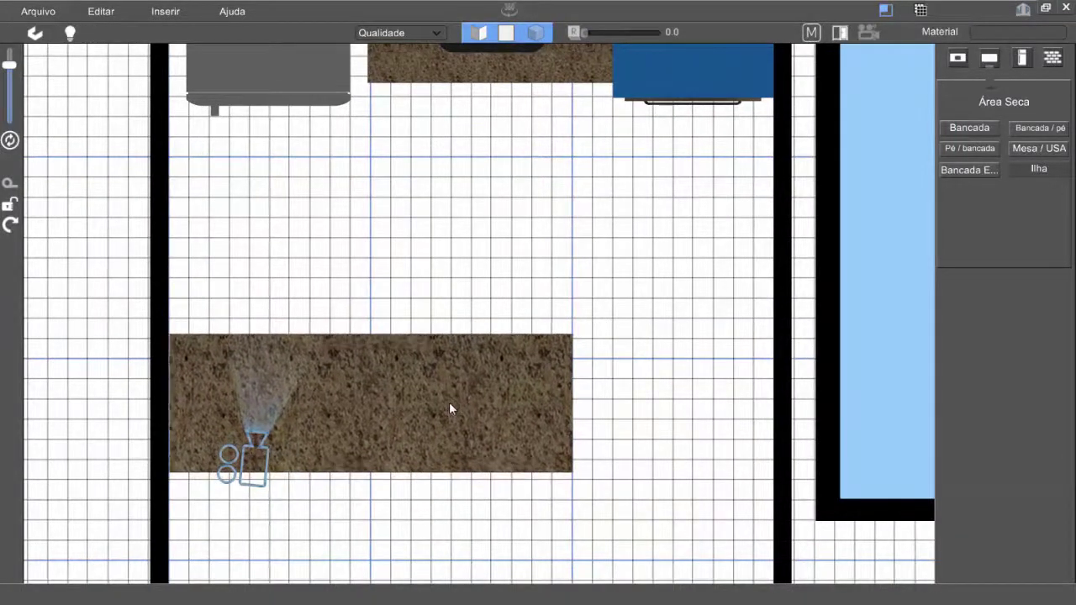
pyautogui.moveTo(450, 425); pyautogui.dragTo(422, 386, button='middle')
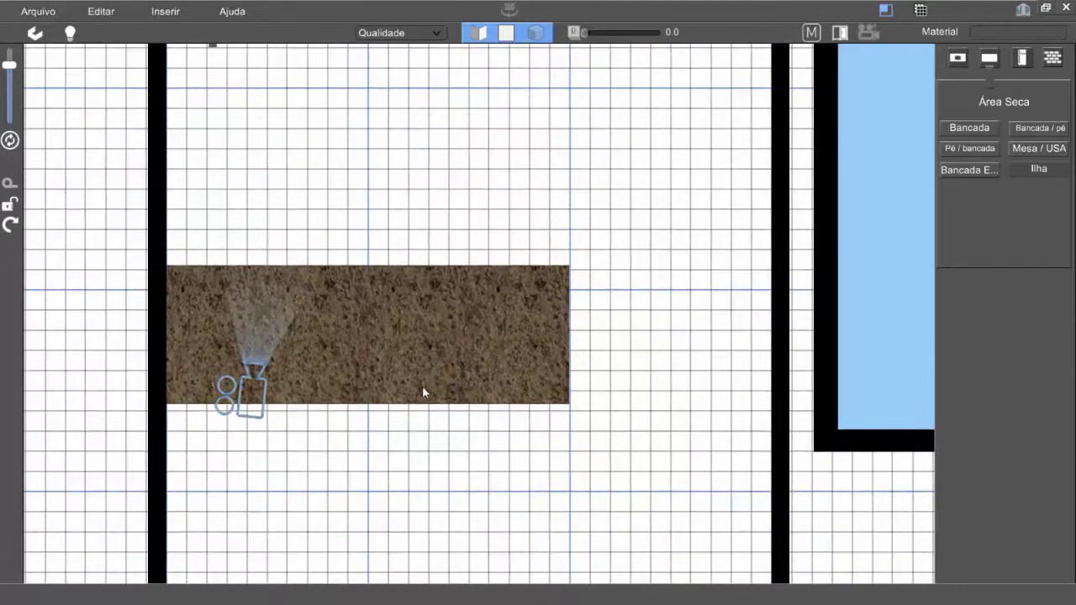
pyautogui.moveTo(250, 432); pyautogui.dragTo(607, 579)
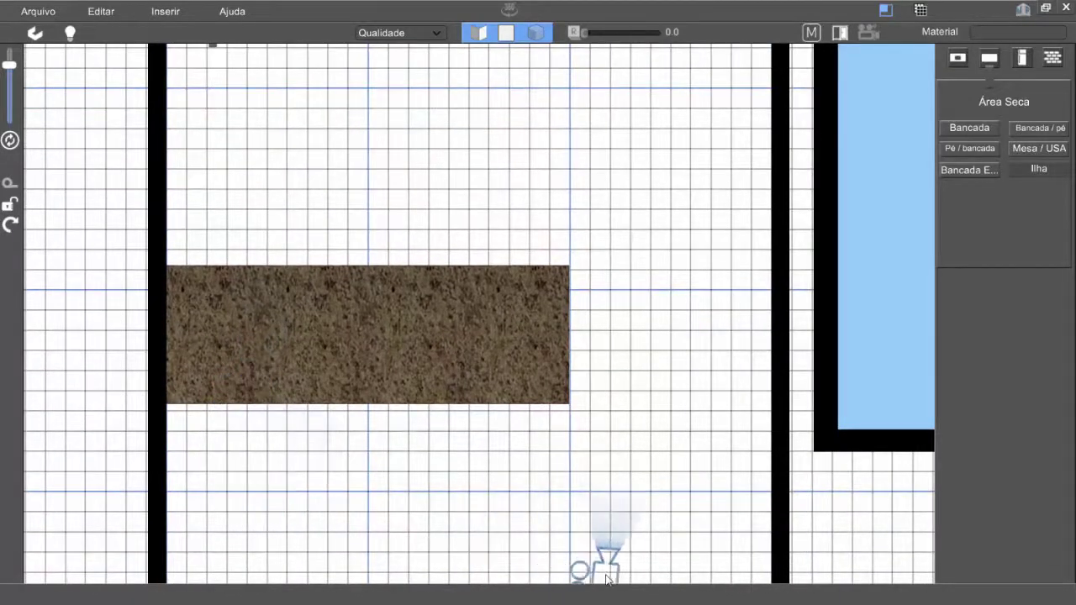
pyautogui.moveTo(546, 376); pyautogui.dragTo(544, 212, button='middle')
pyautogui.moveTo(600, 417); pyautogui.dragTo(638, 543)
pyautogui.moveTo(477, 318); pyautogui.dragTo(521, 431, button='middle')
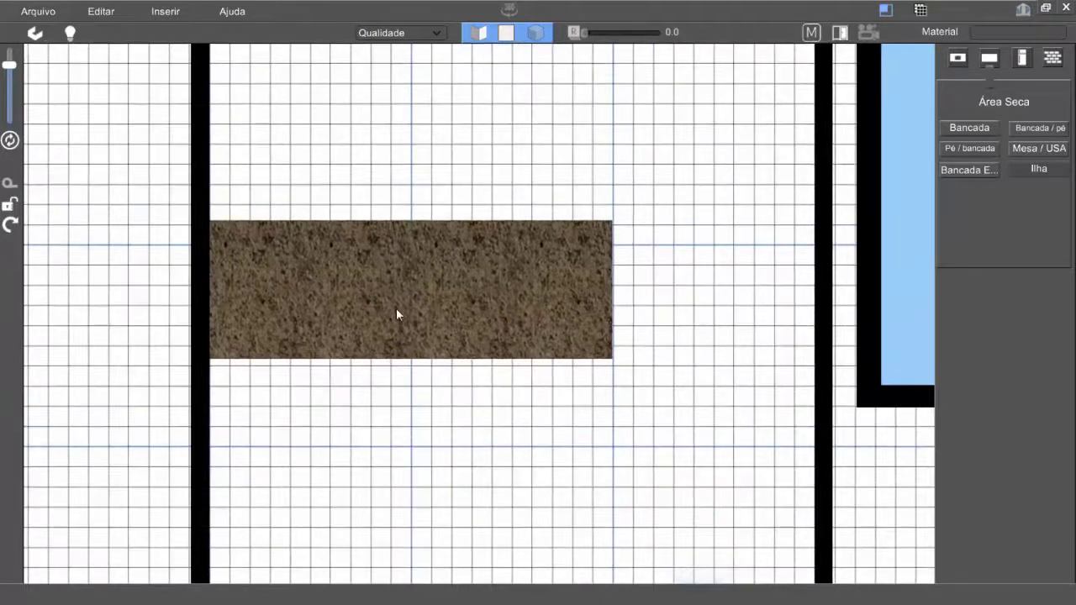
pyautogui.moveTo(397, 314)
pyautogui.mouseDown()
pyautogui.moveTo(413, 314)
pyautogui.moveTo(398, 312)
pyautogui.mouseUp()
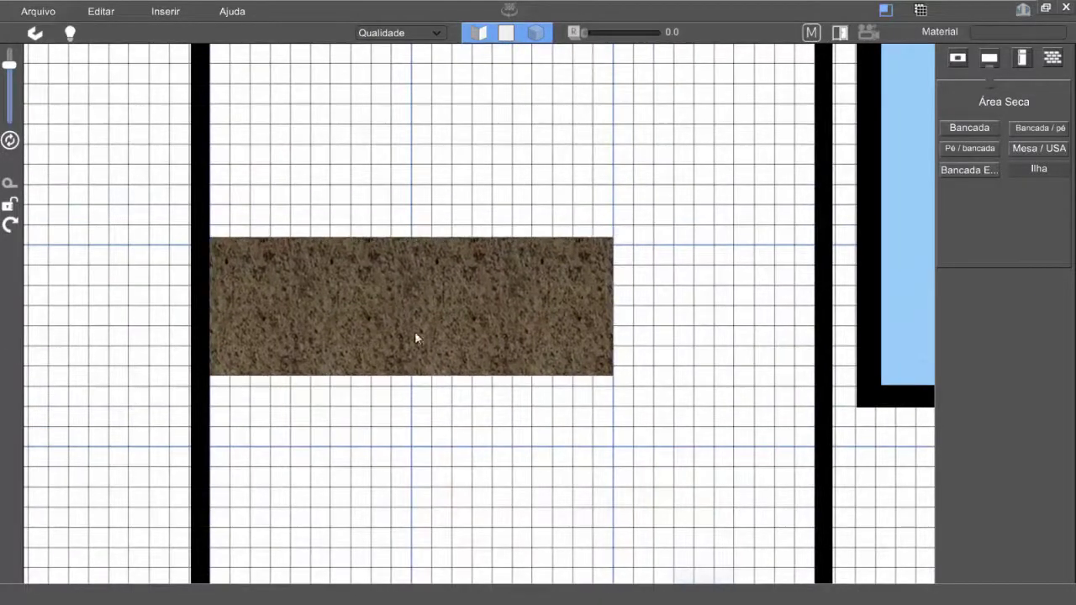
pyautogui.moveTo(430, 320); pyautogui.dragTo(405, 239, button='middle')
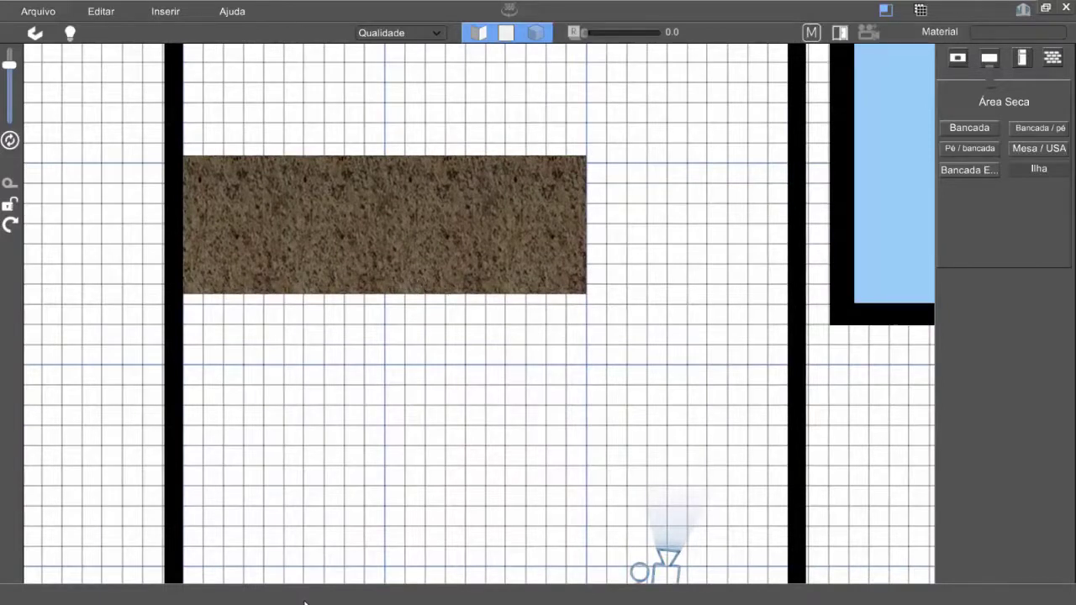
# Check the dimensions of the island and its adjoining lower counter in the reference image, and return to the top view.
pyautogui.press('super')
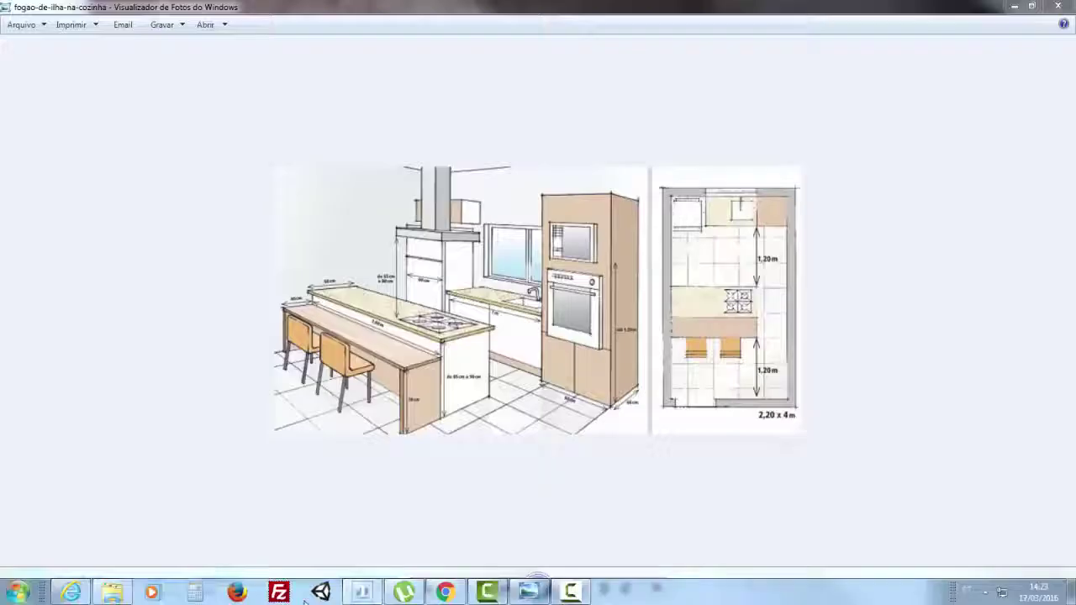
pyautogui.click(286, 160)
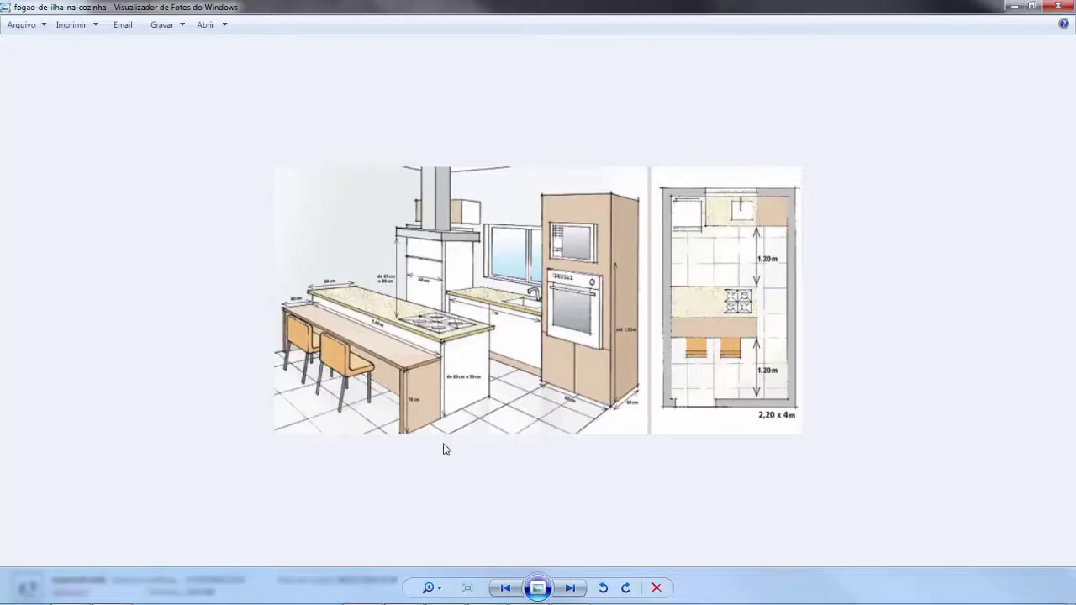
pyautogui.press('super')
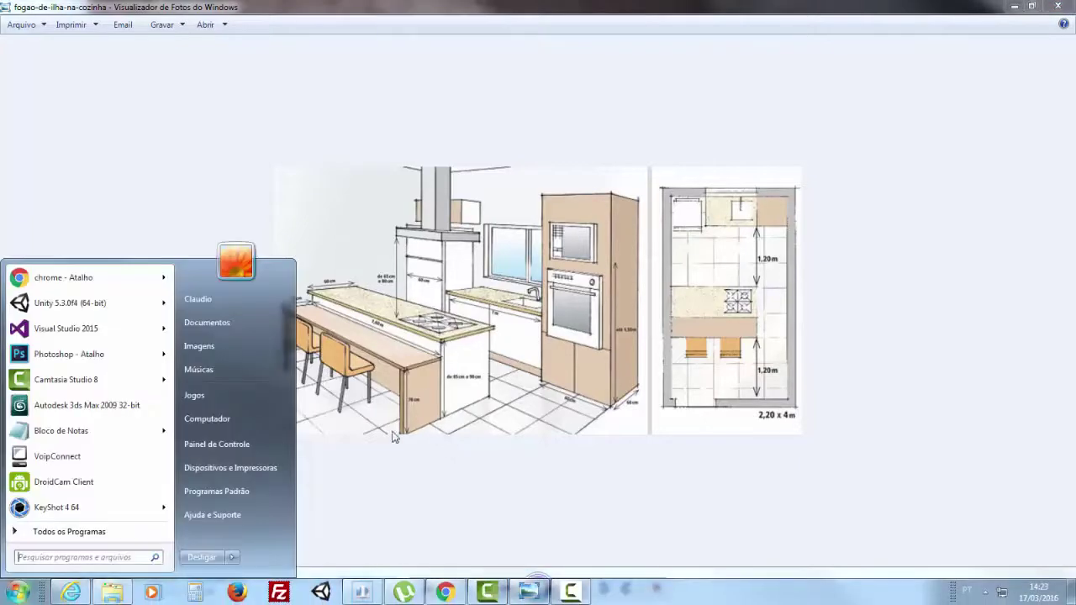
pyautogui.click(363, 599)
pyautogui.moveTo(462, 294); pyautogui.dragTo(473, 261, button='middle')
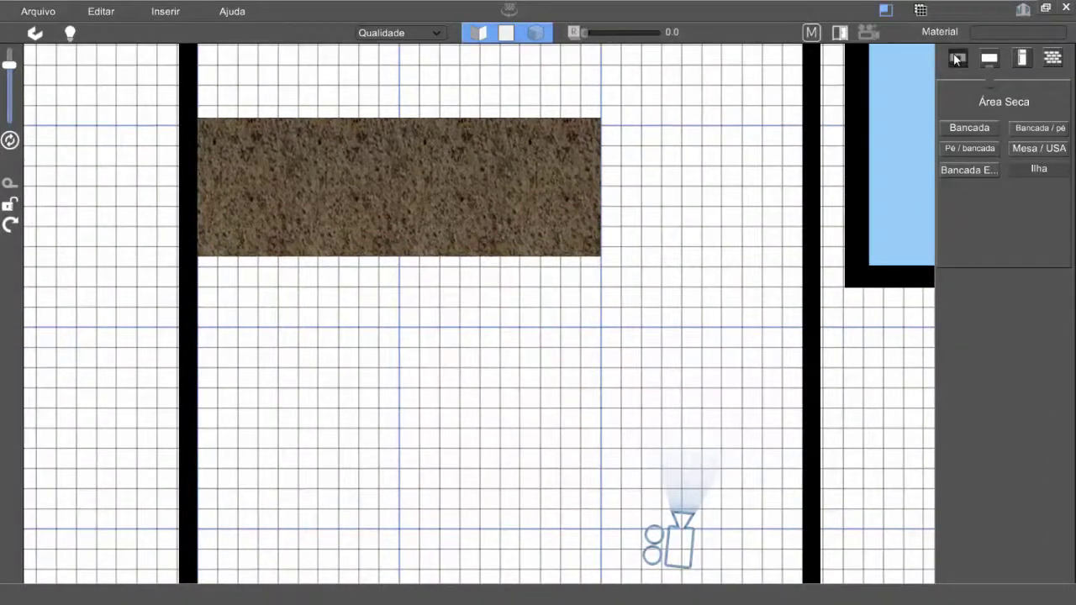
# Insert a wet-area component (Componente) and place it horizontally in the room just below the island.
pyautogui.click(954, 55)
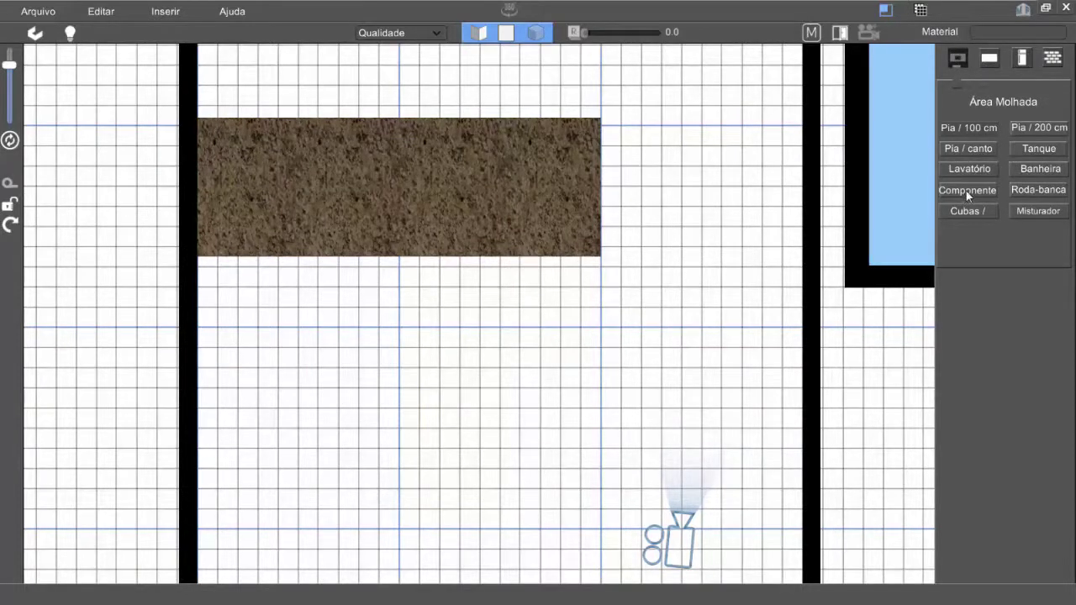
pyautogui.moveTo(744, 176); pyautogui.dragTo(550, 213, button='middle')
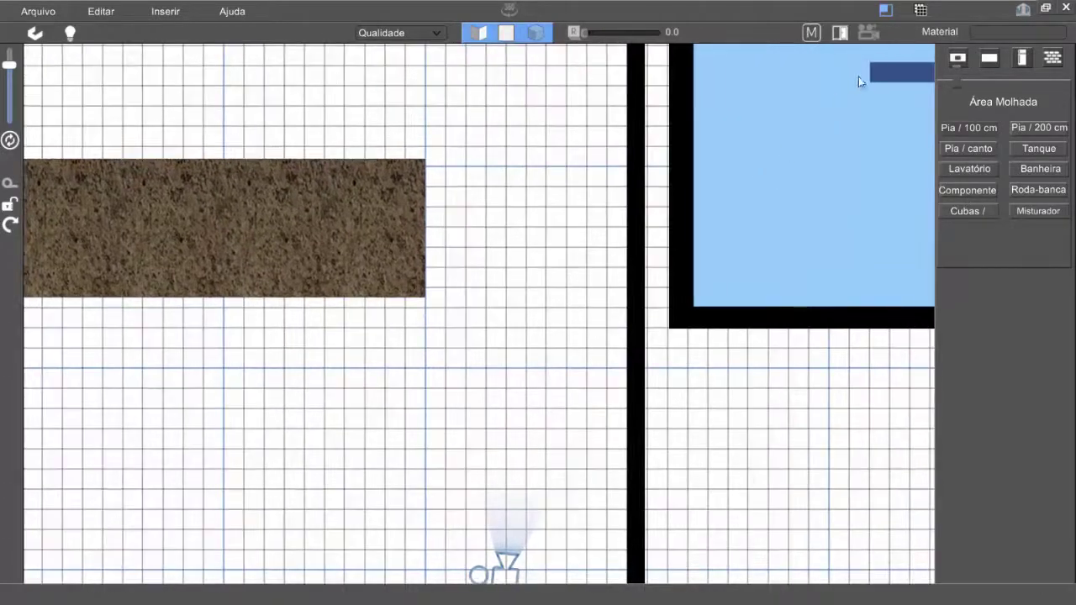
pyautogui.moveTo(195, 369); pyautogui.dragTo(421, 286, button='middle')
pyautogui.moveTo(421, 286); pyautogui.dragTo(398, 294)
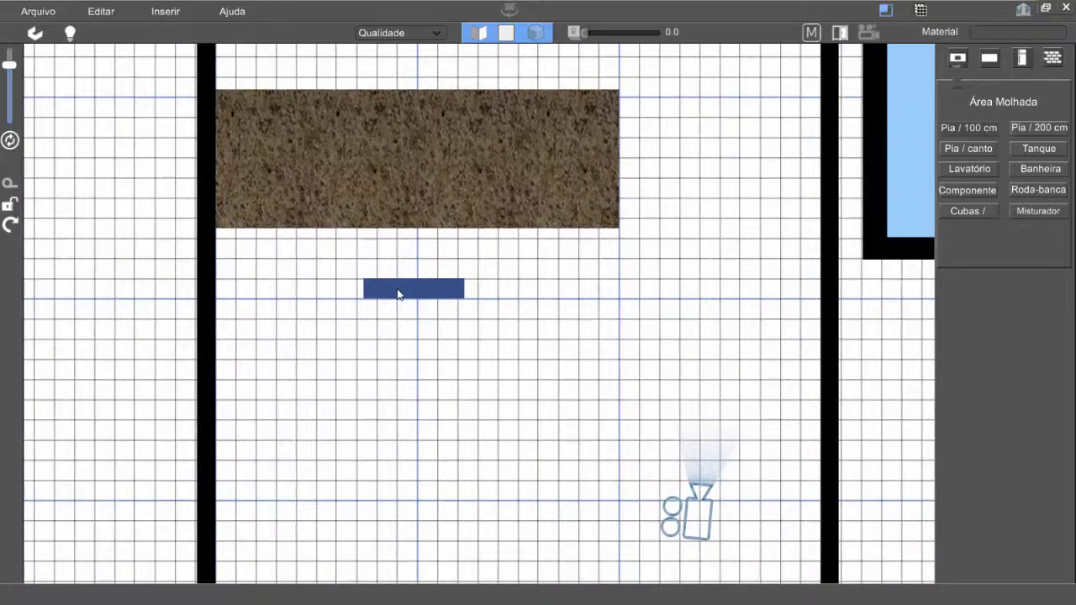
# Set the component's length to 1.80, width to 0.04 and depth to 0.40, and move it against the room's left wall.
pyautogui.click(954, 350)
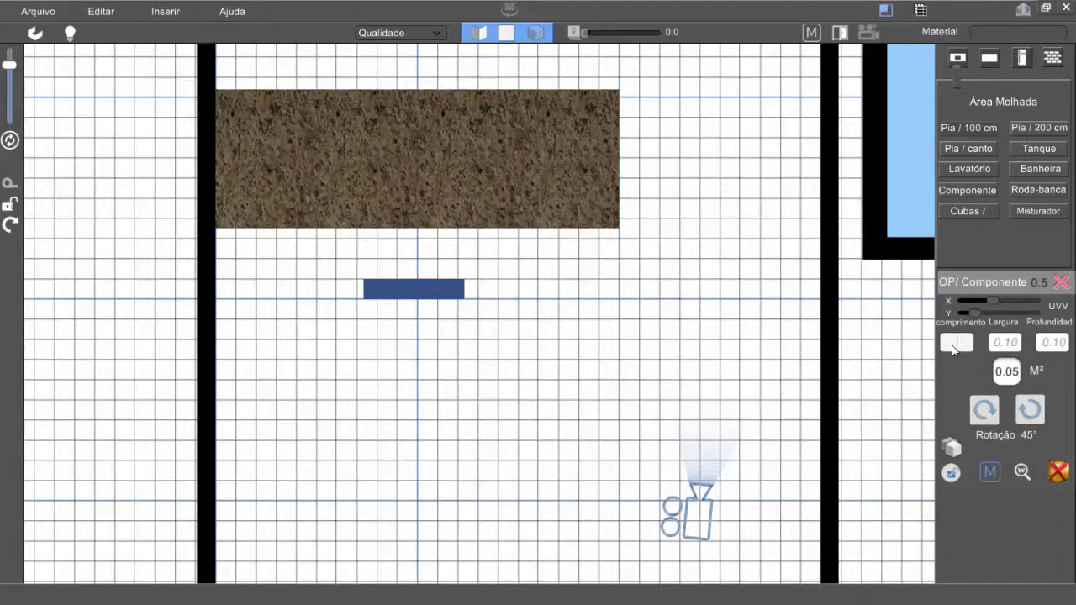
pyautogui.write('1.80')
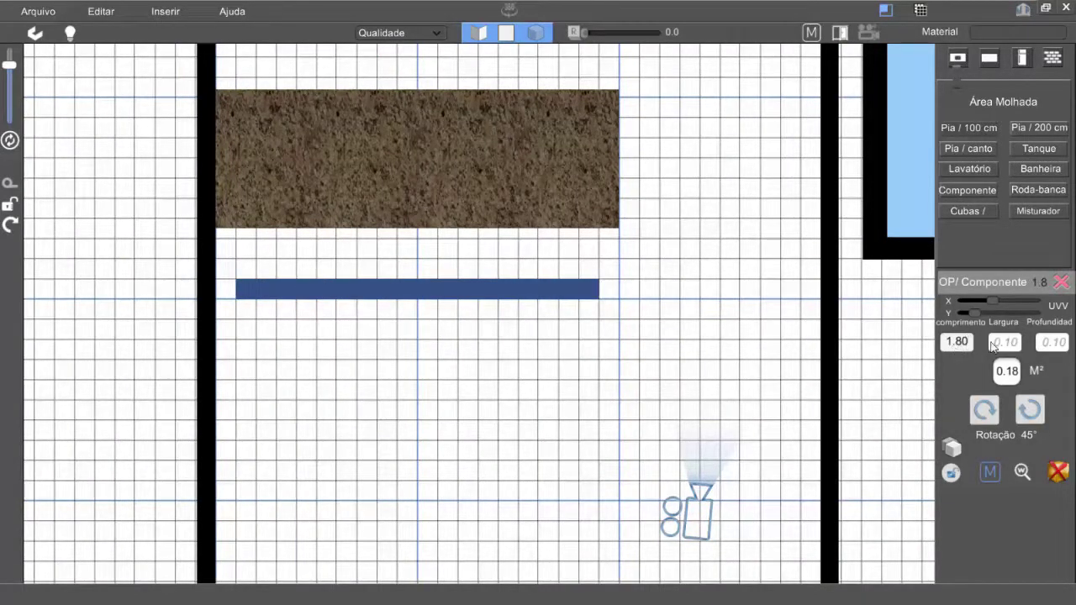
pyautogui.click(1010, 350)
pyautogui.write('0.40')
pyautogui.press('BackSpace')
pyautogui.press('BackSpace')
pyautogui.press('BackSpace')
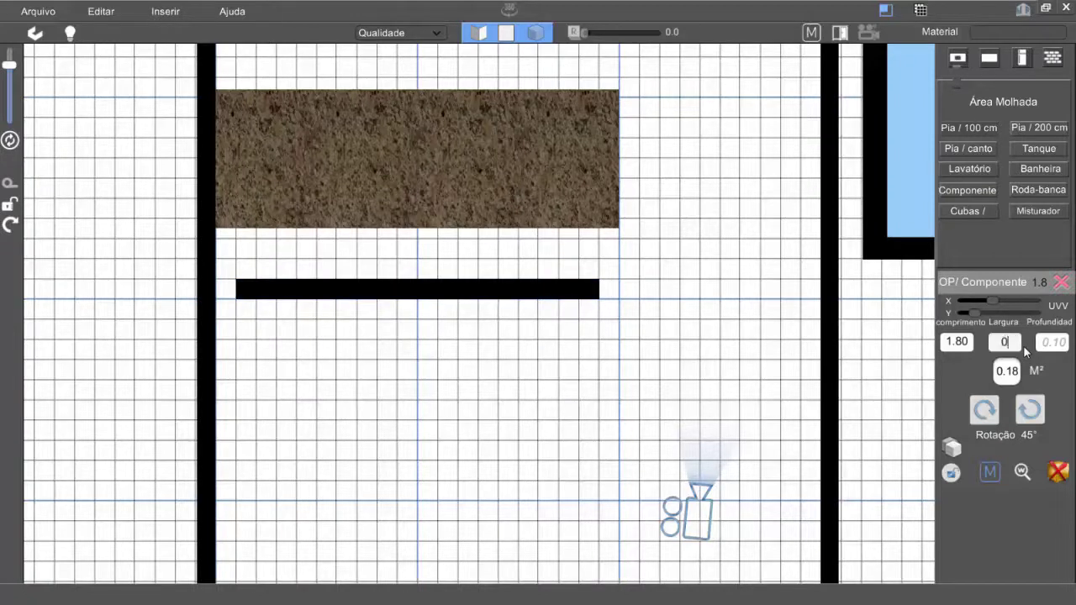
pyautogui.write('.04')
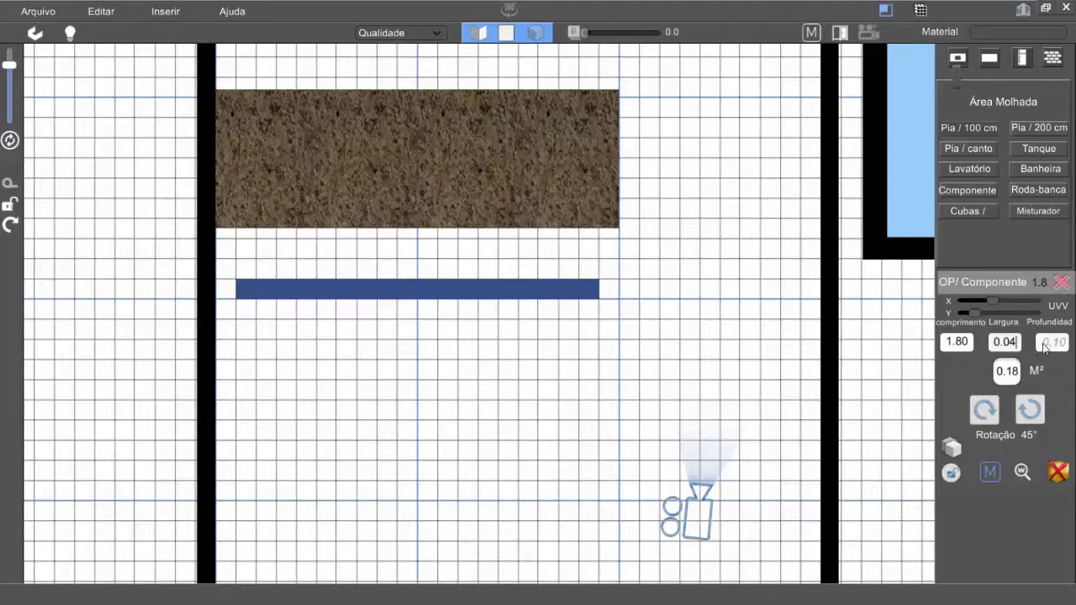
pyautogui.click(1049, 345)
pyautogui.write('0.40')
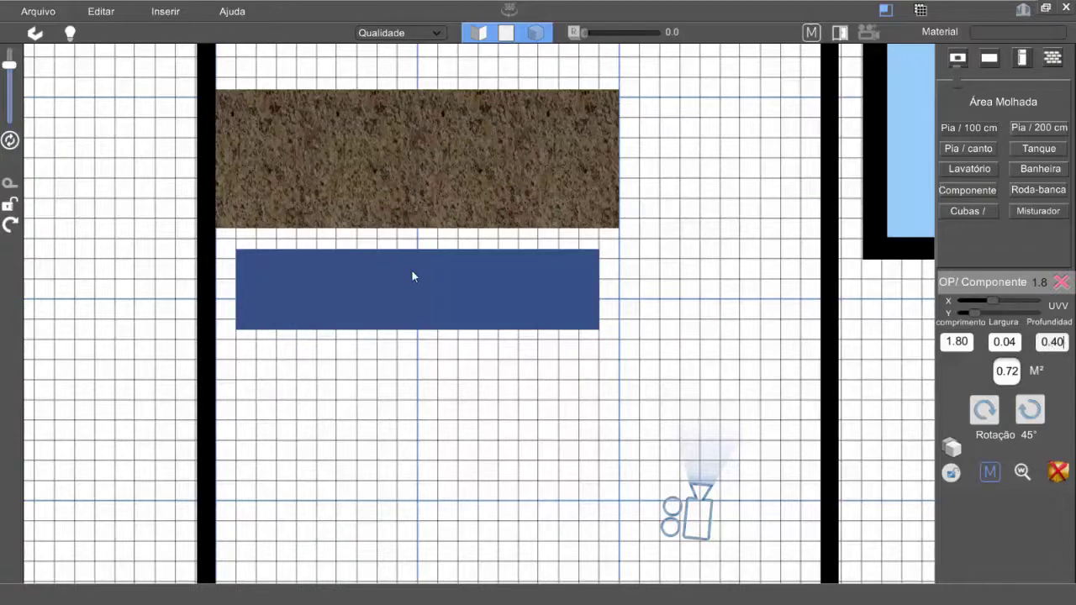
pyautogui.moveTo(412, 277); pyautogui.dragTo(392, 288)
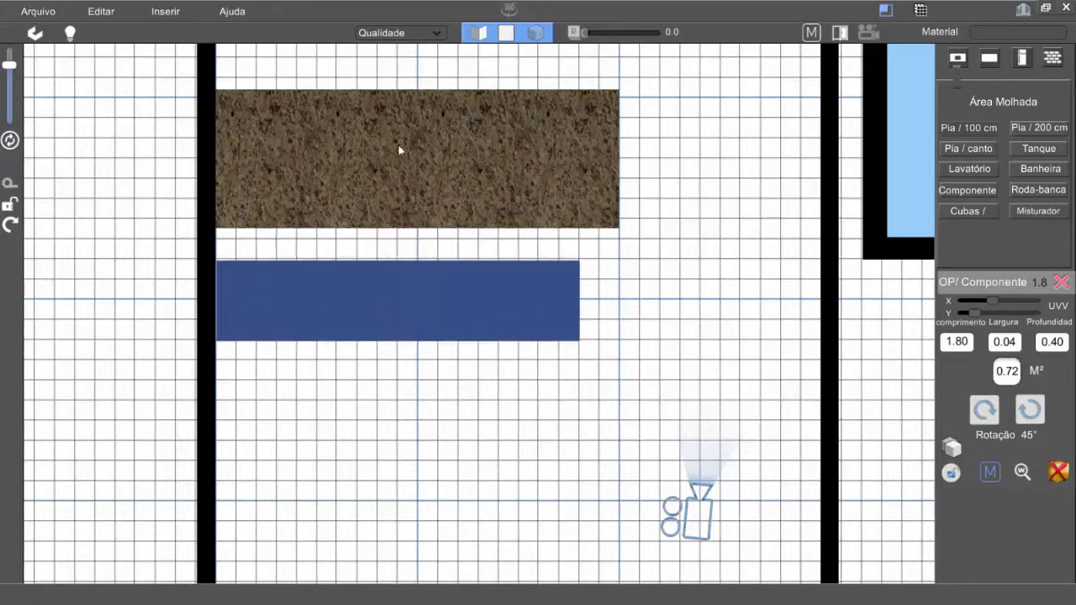
# Set the island's length to 1.80, move it back against the left wall above the component, and close its options.
pyautogui.moveTo(398, 145); pyautogui.dragTo(399, 139)
pyautogui.moveTo(992, 359); pyautogui.dragTo(739, 209)
pyautogui.click(721, 191)
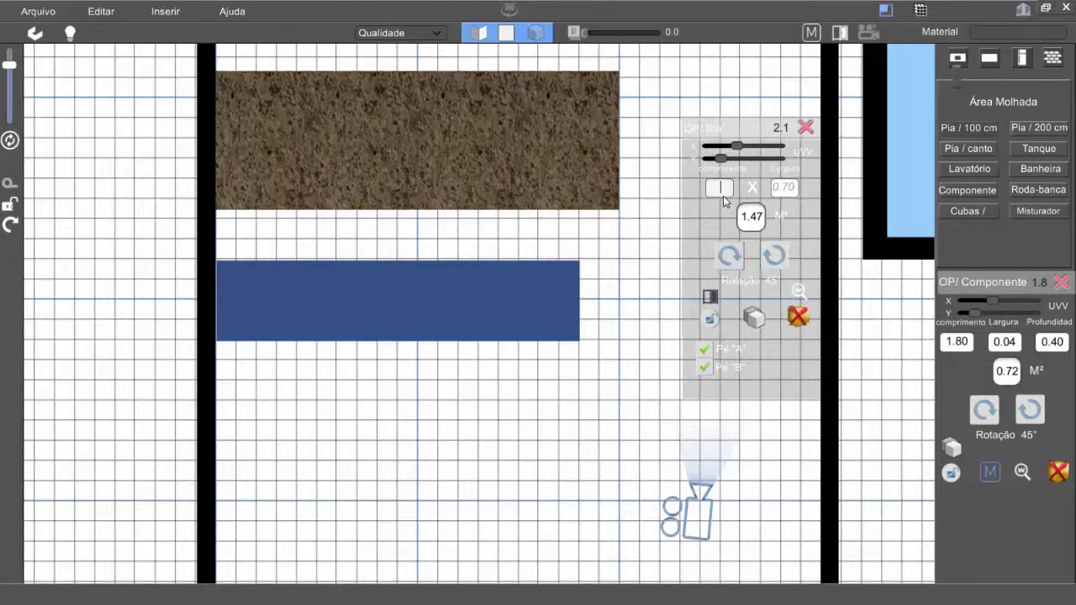
pyautogui.write('1.80')
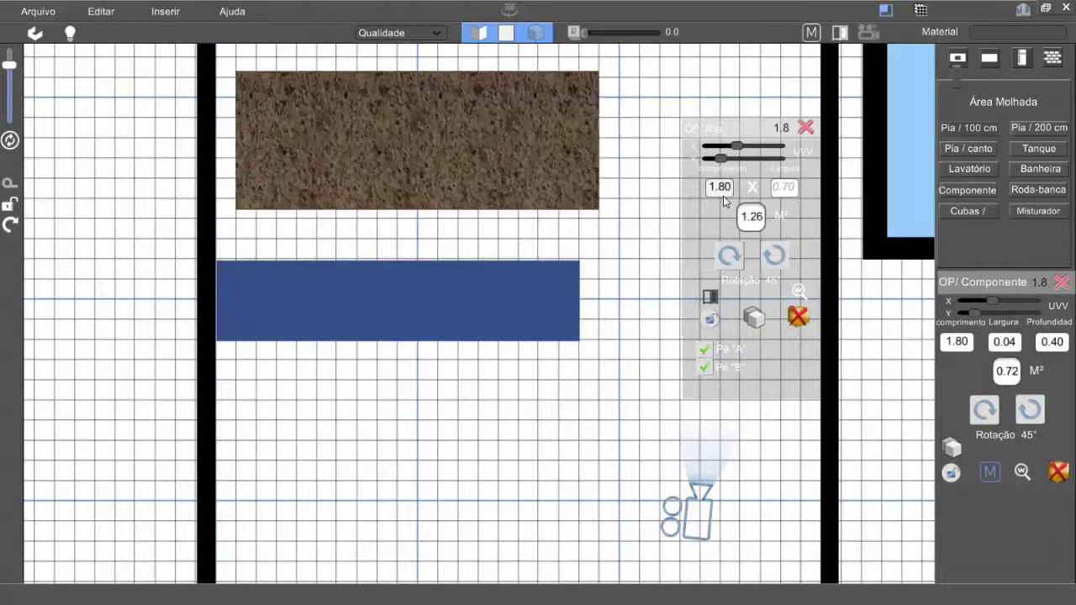
pyautogui.moveTo(351, 130); pyautogui.dragTo(336, 152)
pyautogui.moveTo(344, 135); pyautogui.dragTo(328, 316, button='middle')
pyautogui.moveTo(339, 239); pyautogui.dragTo(334, 457, button='middle')
pyautogui.moveTo(330, 298); pyautogui.dragTo(346, 126, button='middle')
pyautogui.moveTo(332, 286); pyautogui.dragTo(344, 166, button='middle')
pyautogui.moveTo(341, 234); pyautogui.dragTo(335, 225)
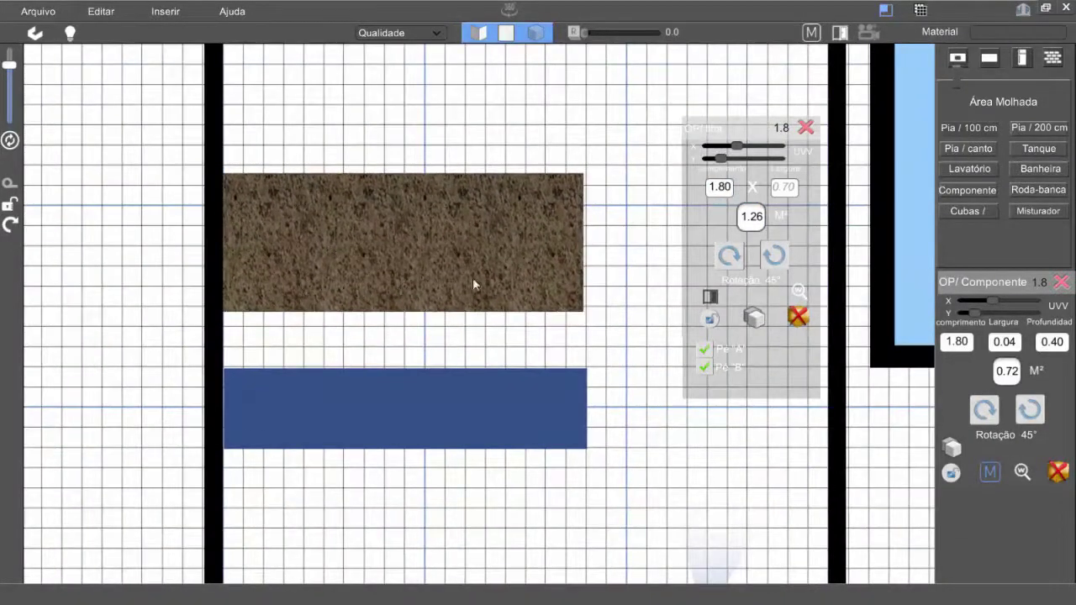
pyautogui.click(805, 127)
# Move the blue component up flush against the island's lower edge and the left wall in the top view.
pyautogui.scroll(5, 444, 351)
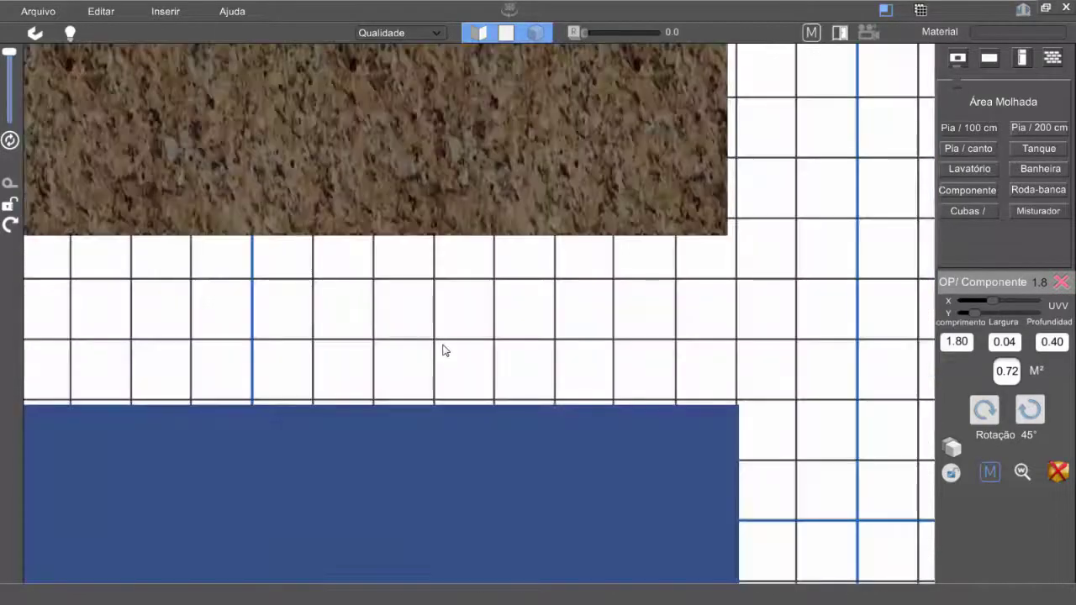
pyautogui.scroll(-5, 423, 363)
pyautogui.moveTo(439, 369); pyautogui.dragTo(494, 350, button='middle')
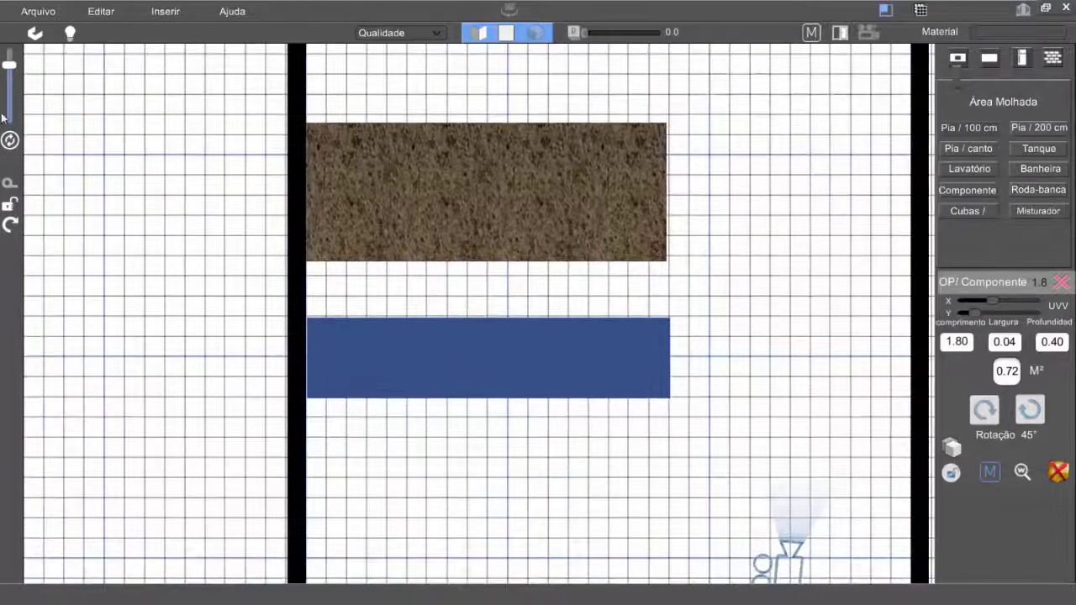
pyautogui.moveTo(7, 66); pyautogui.dragTo(6, 60)
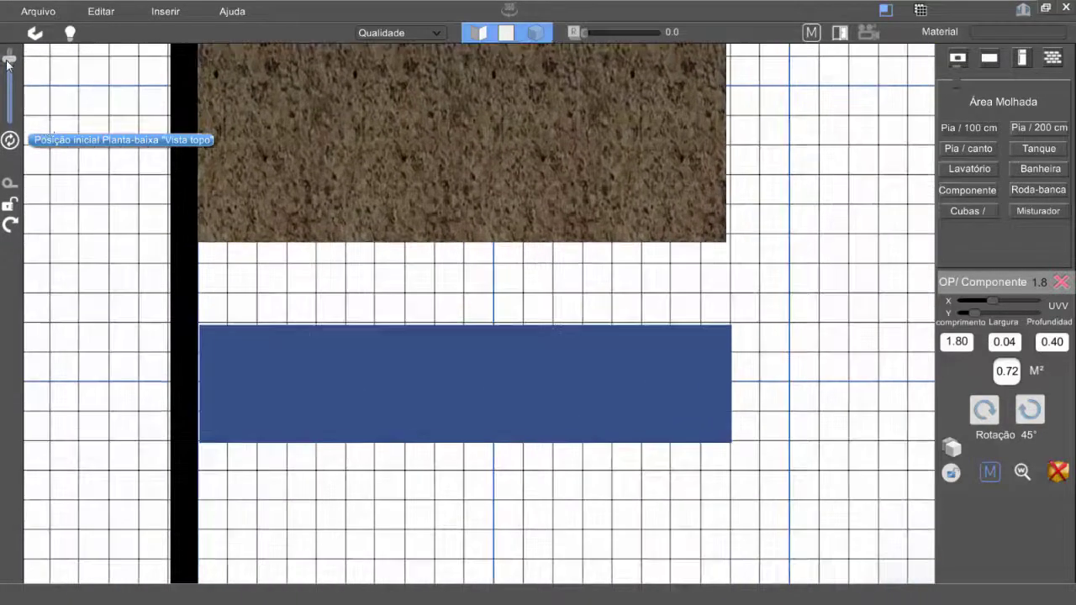
pyautogui.moveTo(324, 372); pyautogui.dragTo(318, 306)
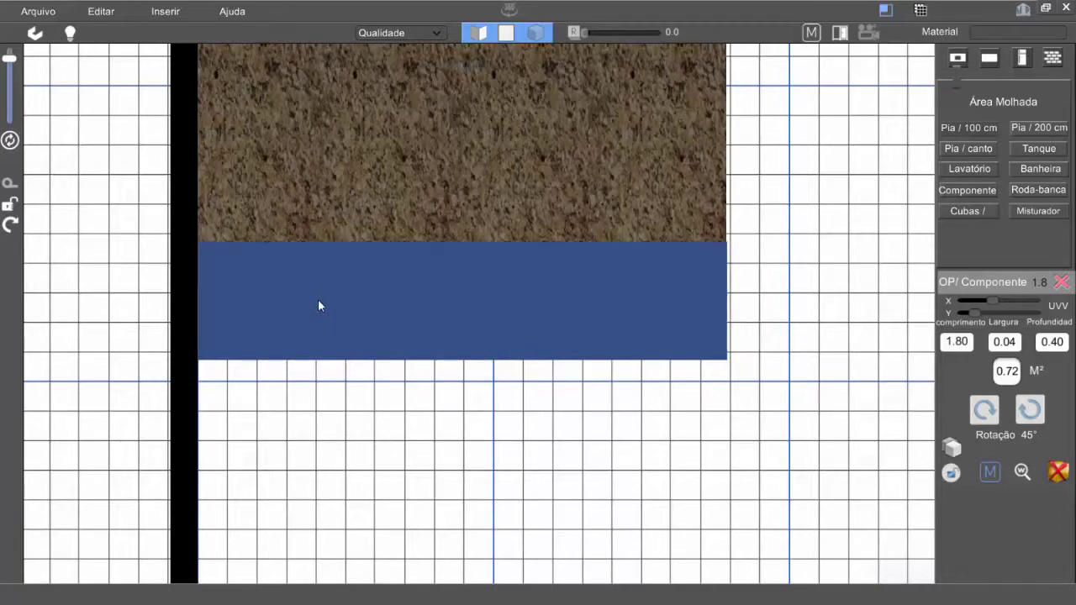
# Lower the component in the side elevation so it sits beside the island, below its top, and close its options.
pyautogui.click(476, 32)
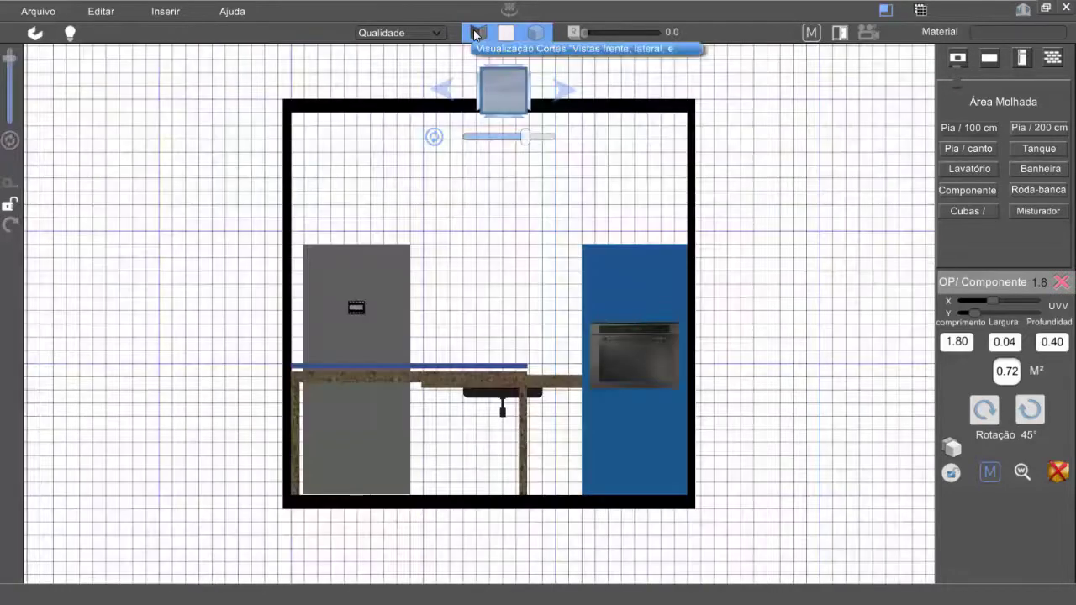
pyautogui.moveTo(366, 334); pyautogui.dragTo(473, 443, button='middle')
pyautogui.scroll(3, 403, 305)
pyautogui.scroll(4, 429, 282)
pyautogui.scroll(-4, 430, 283)
pyautogui.moveTo(536, 135); pyautogui.dragTo(536, 138)
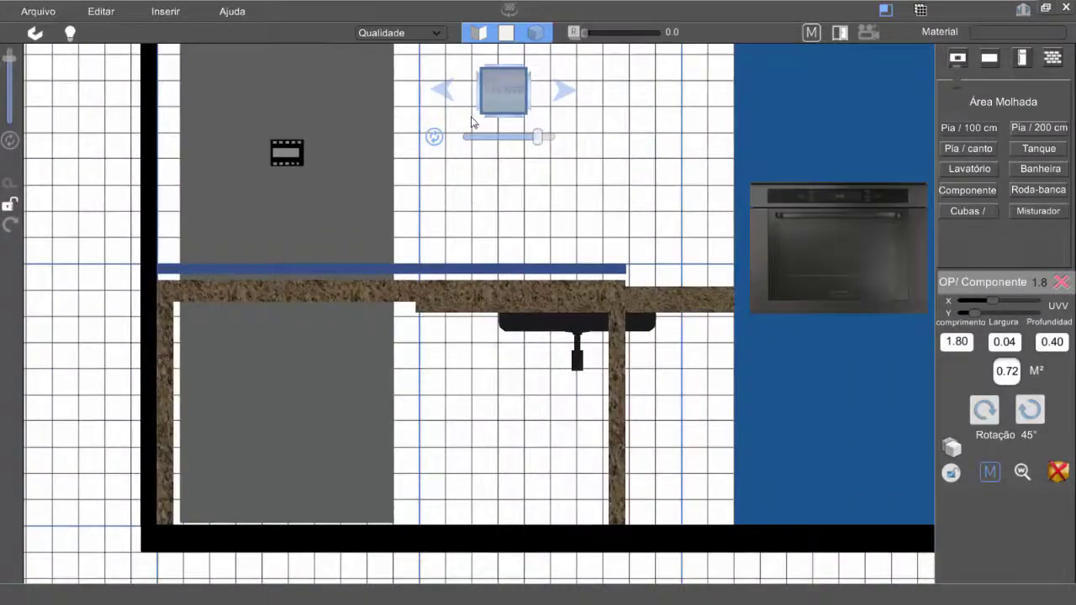
pyautogui.click(443, 91)
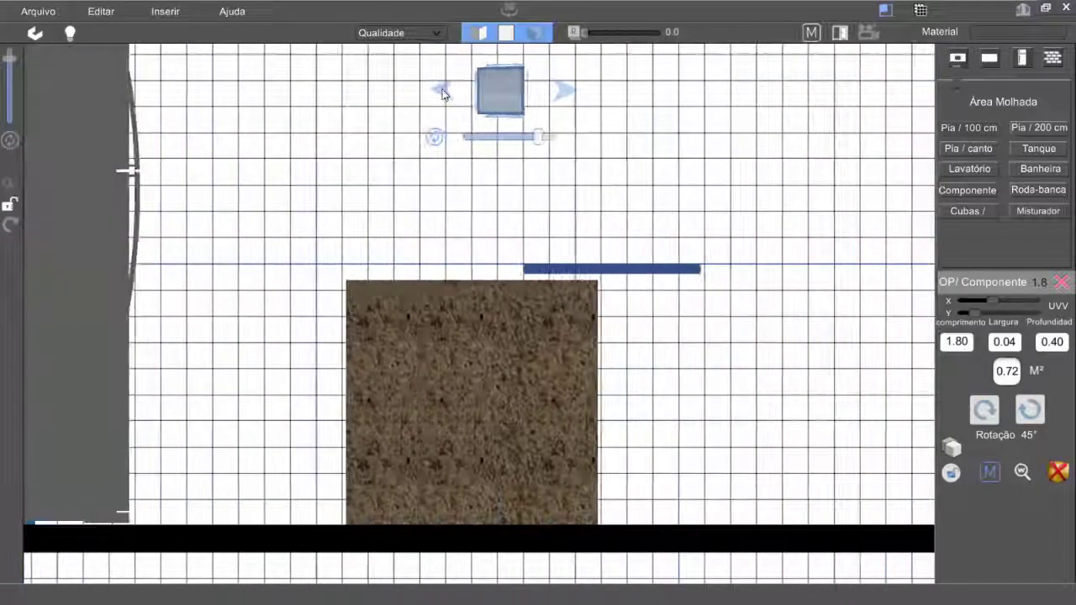
pyautogui.moveTo(600, 271); pyautogui.dragTo(601, 391)
pyautogui.moveTo(604, 489); pyautogui.dragTo(592, 332)
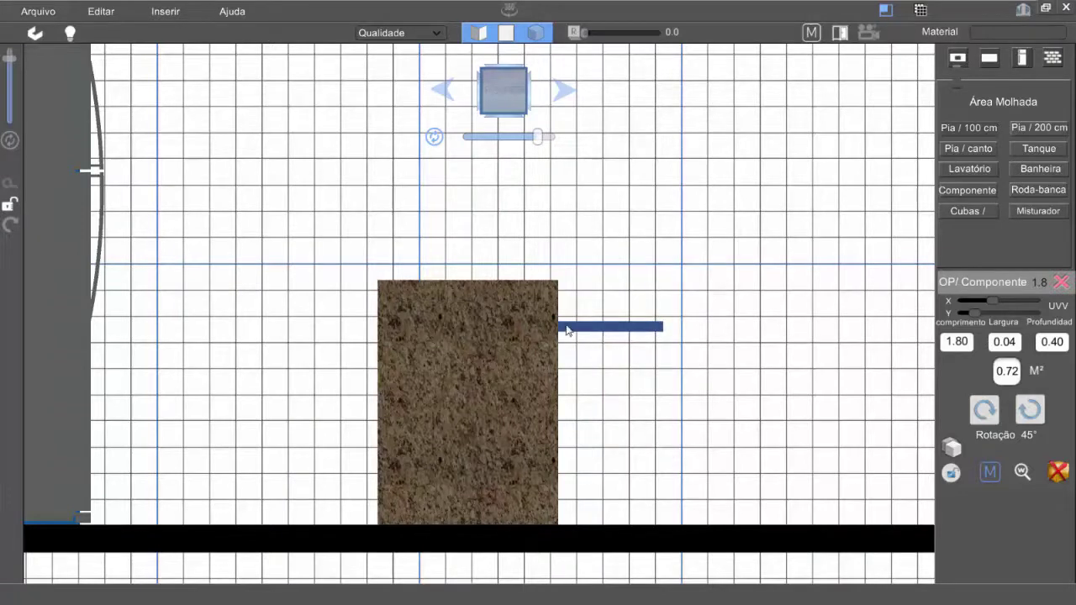
pyautogui.click(1062, 283)
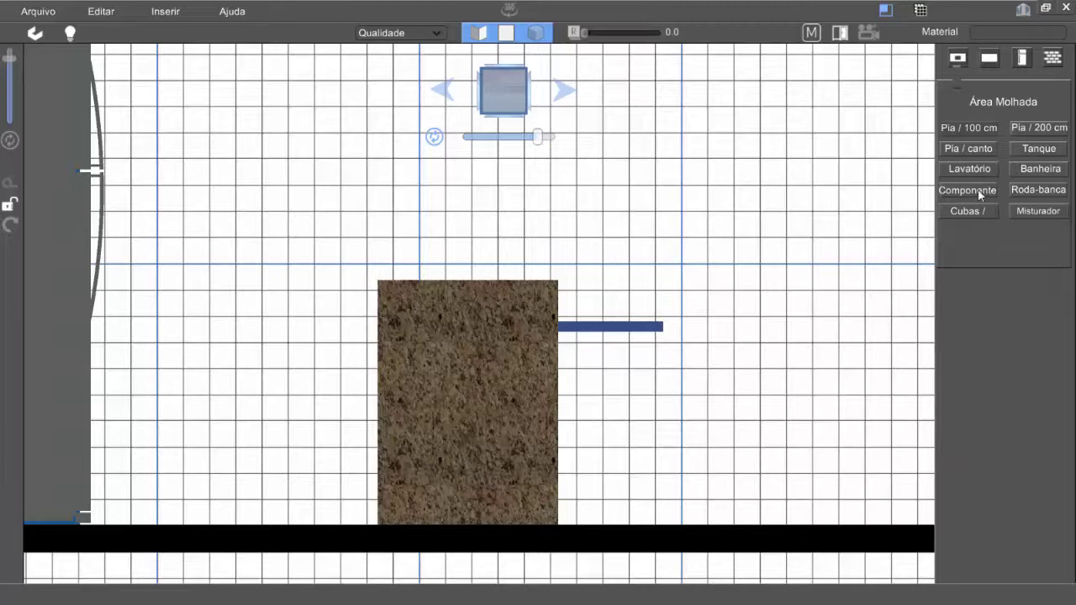
# Insert a second component in the top view and place it just below the right end of the blue counter.
pyautogui.click(510, 38)
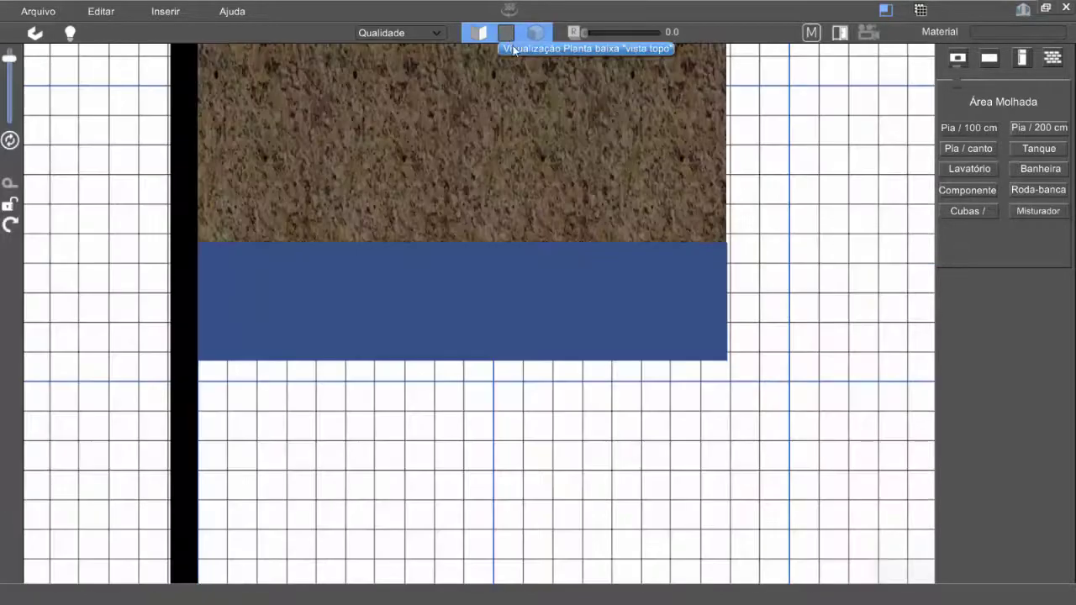
pyautogui.scroll(-3, 581, 271)
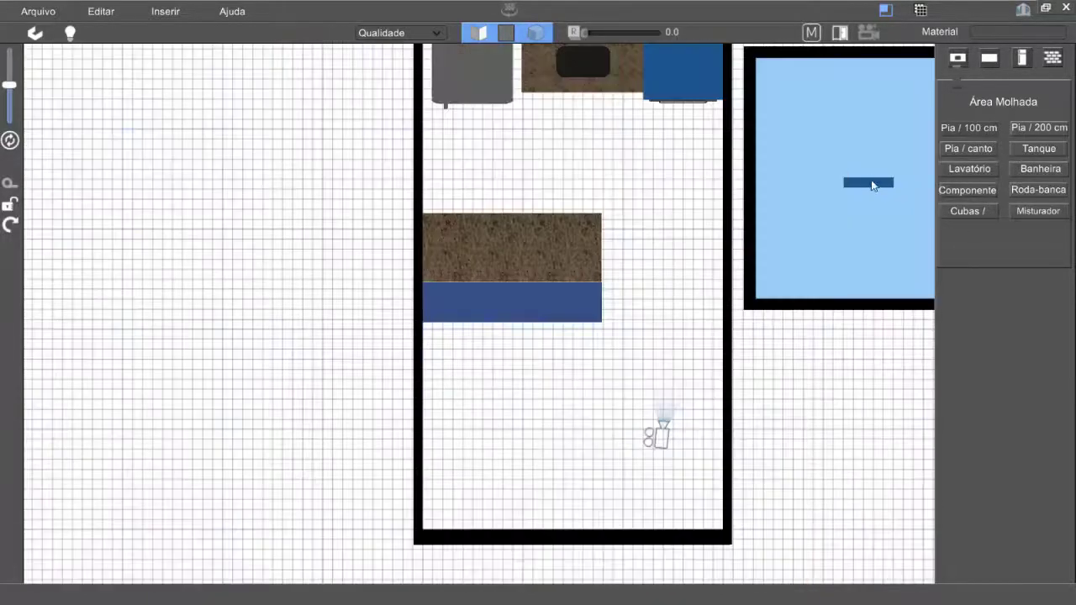
pyautogui.moveTo(872, 185); pyautogui.dragTo(578, 360)
pyautogui.scroll(-2, 576, 357)
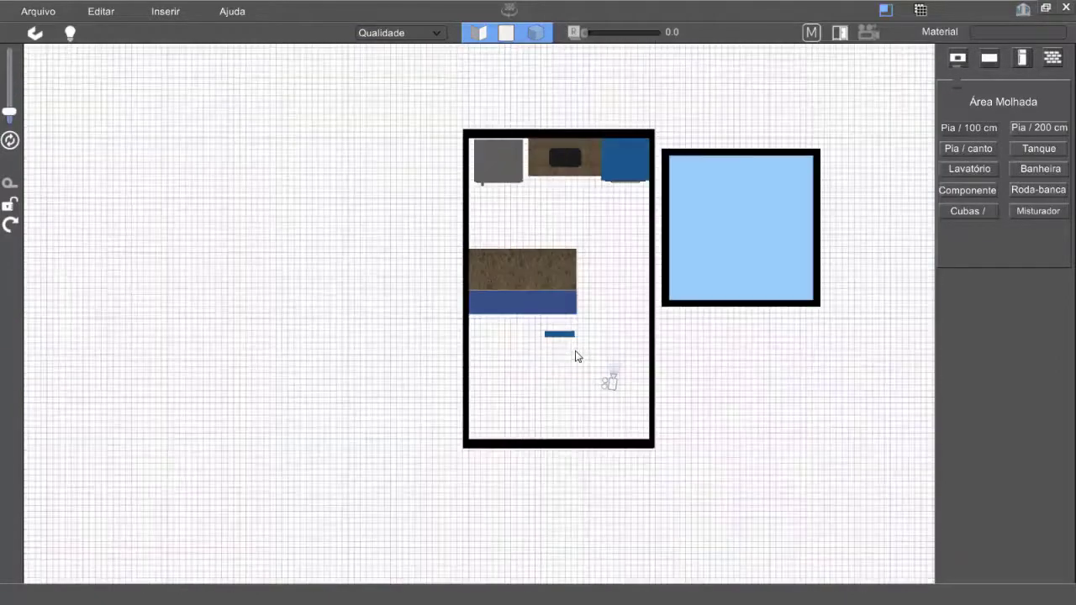
pyautogui.scroll(4, 576, 356)
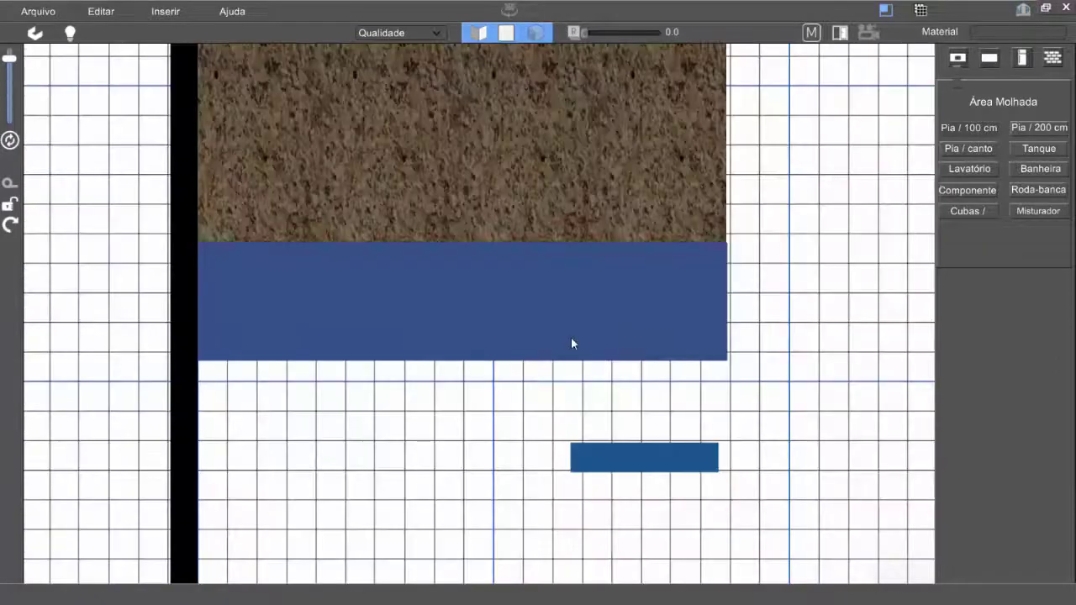
# Move the new component right of the blue counter and set its depth to 0.40, length to 0.04 and width to 0.75.
pyautogui.moveTo(579, 349); pyautogui.dragTo(493, 338, button='middle')
pyautogui.moveTo(560, 446); pyautogui.dragTo(734, 276)
pyautogui.rightClick(734, 274)
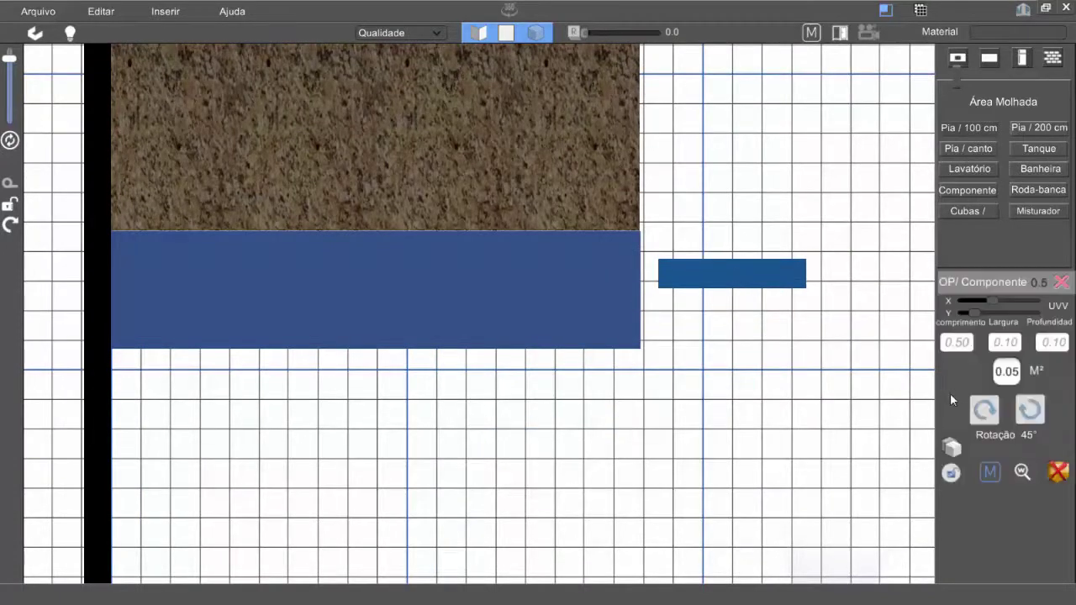
pyautogui.moveTo(950, 393); pyautogui.dragTo(1003, 389)
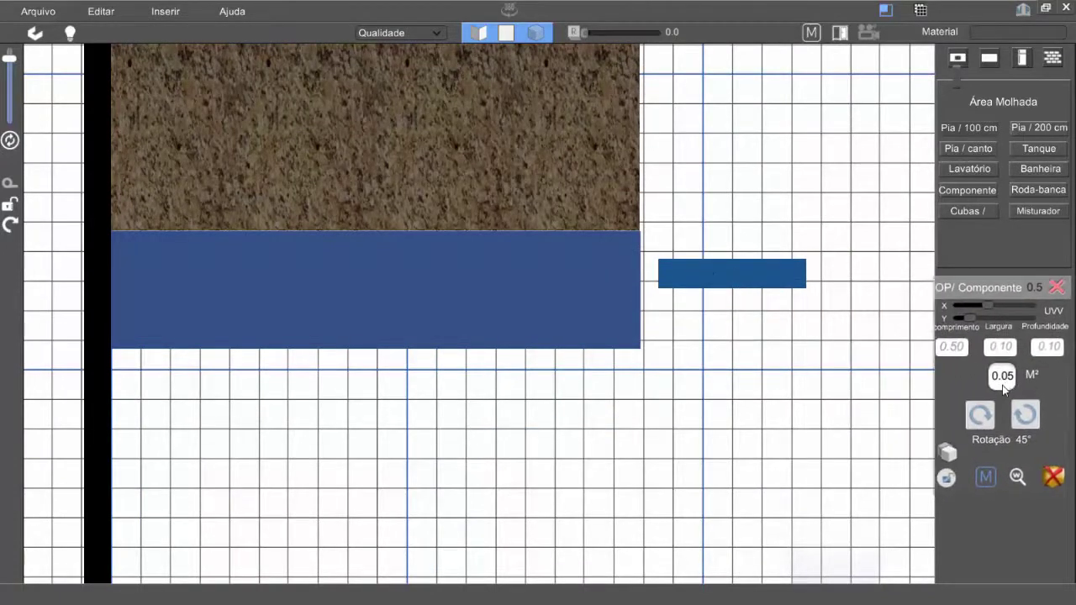
pyautogui.click(1048, 352)
pyautogui.write('0.40')
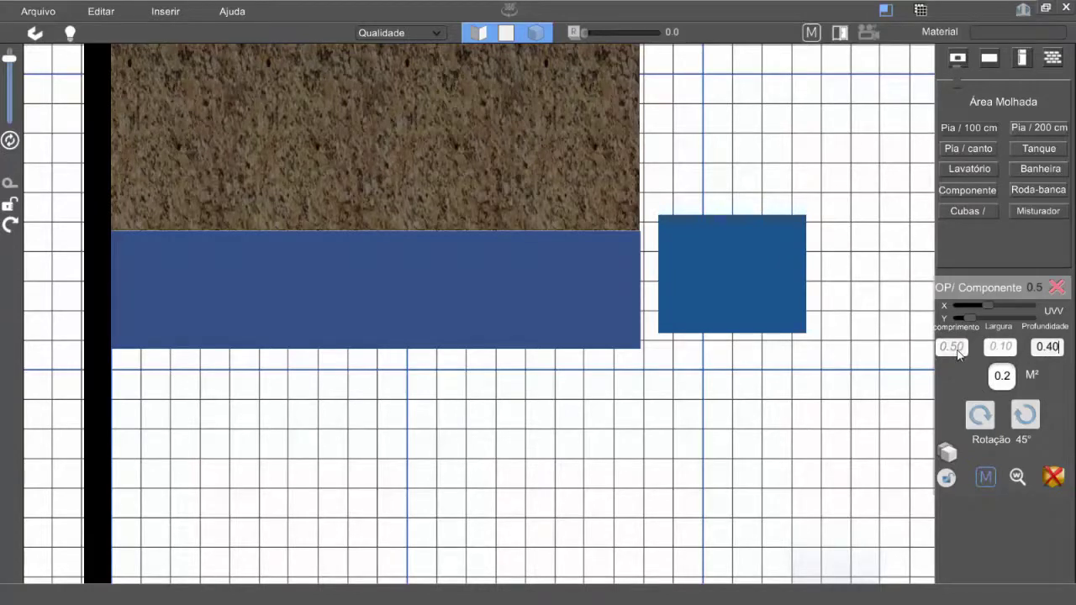
pyautogui.click(958, 352)
pyautogui.write('0.04')
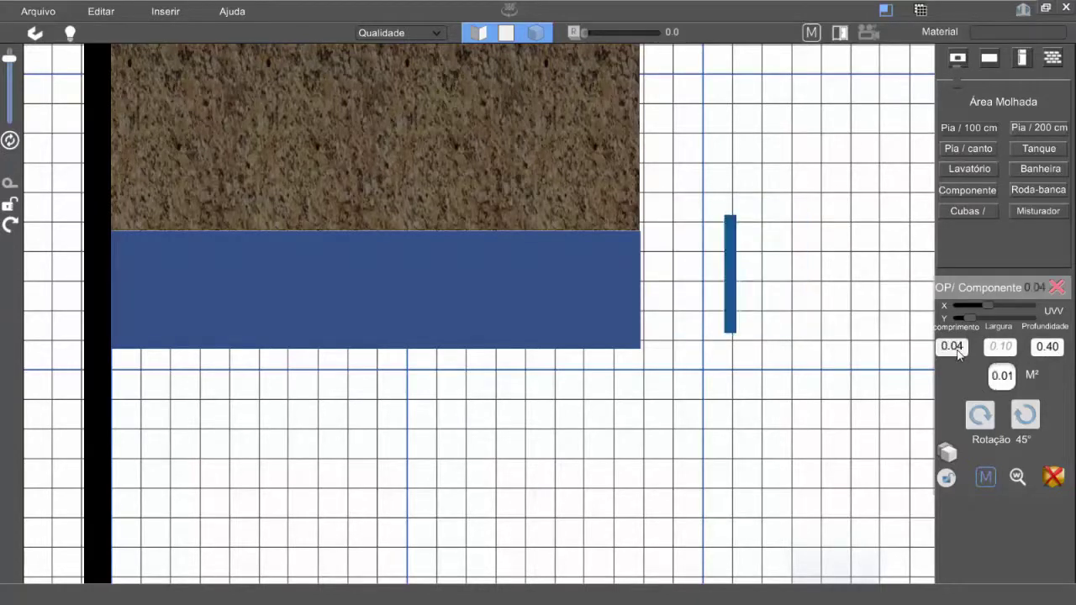
pyautogui.click(1000, 351)
pyautogui.write('0')
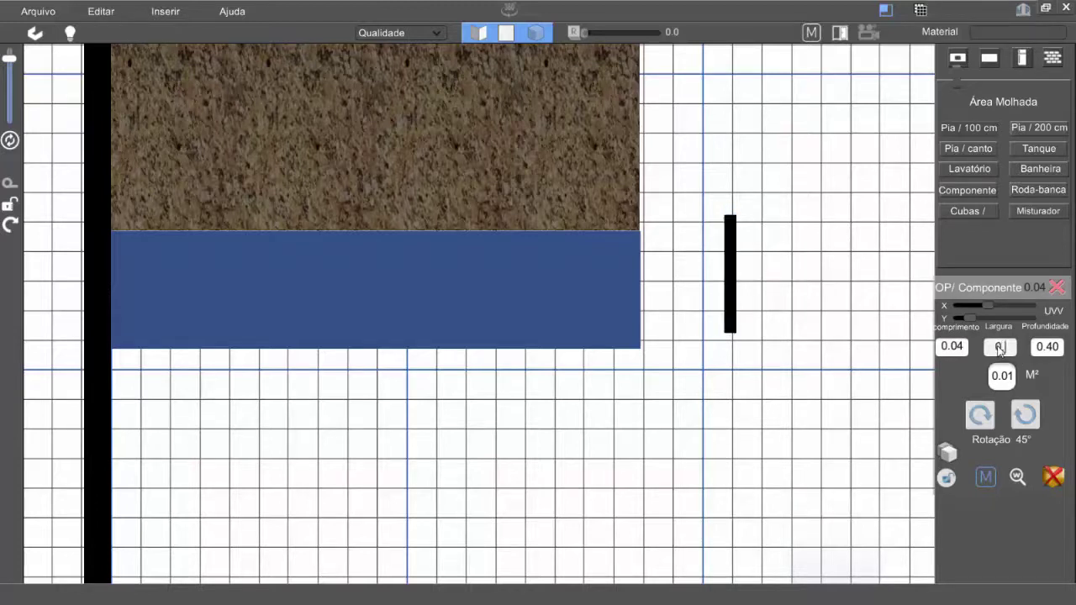
pyautogui.write('.75')
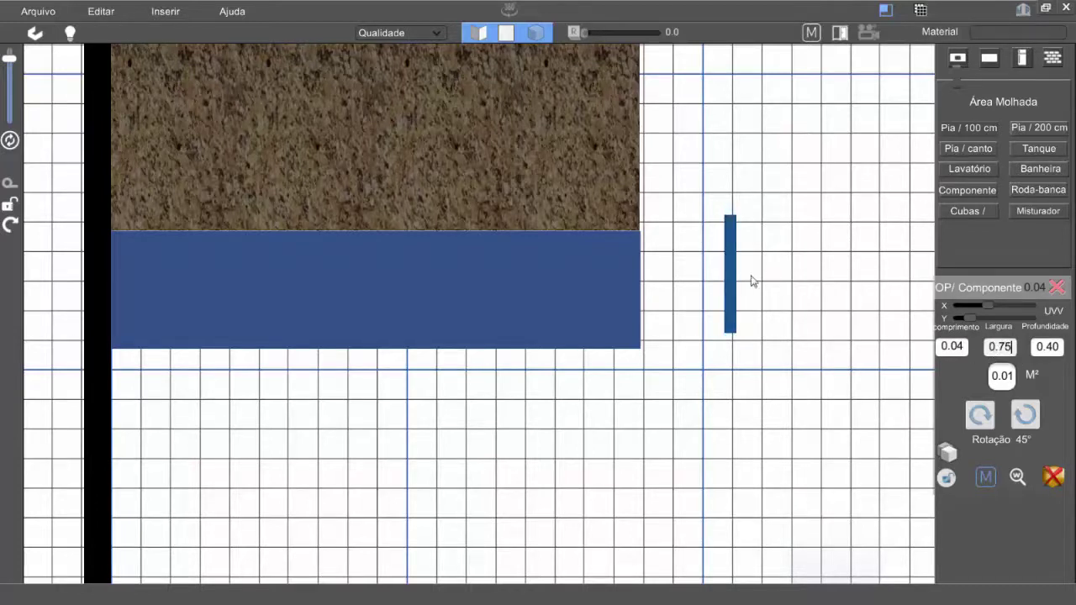
# Align the thin support with the blue counter's right end in the top view, then lower it to the floor in the side elevation.
pyautogui.moveTo(725, 271); pyautogui.dragTo(632, 290)
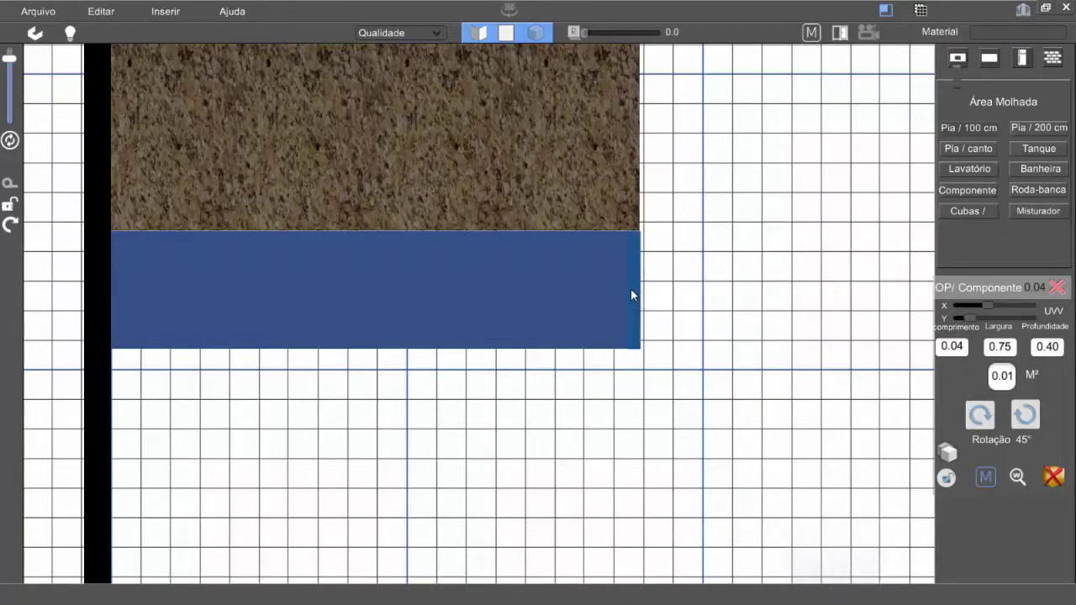
pyautogui.click(477, 32)
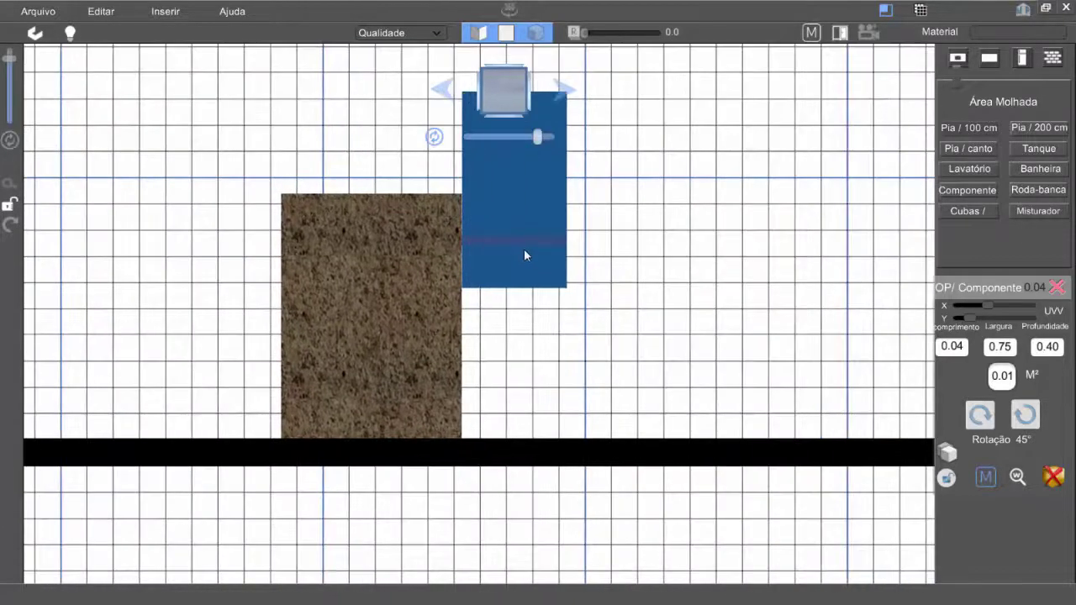
pyautogui.moveTo(523, 248); pyautogui.dragTo(523, 336)
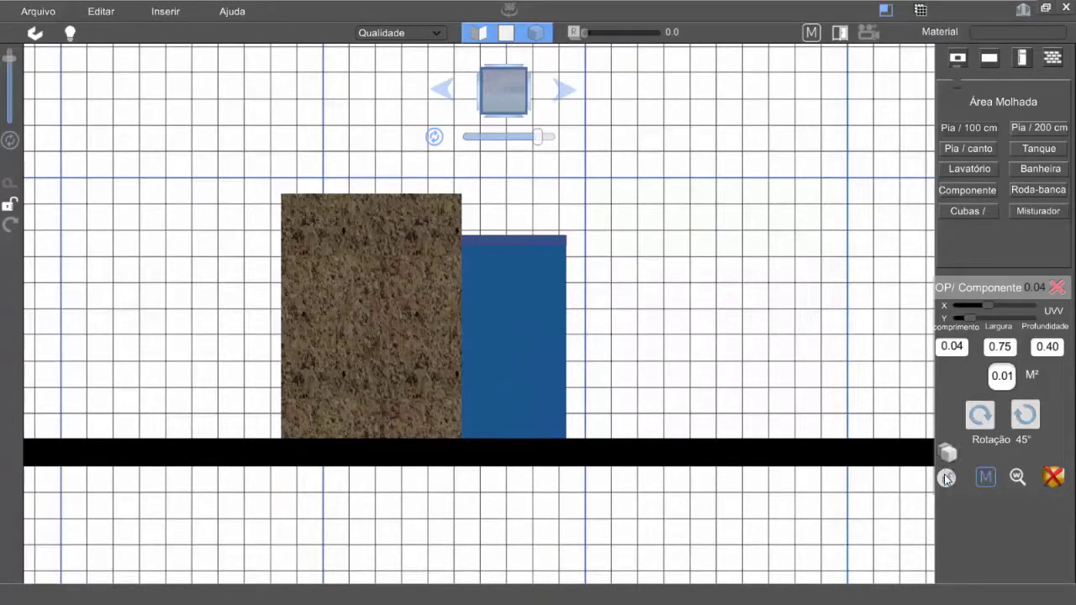
pyautogui.click(505, 37)
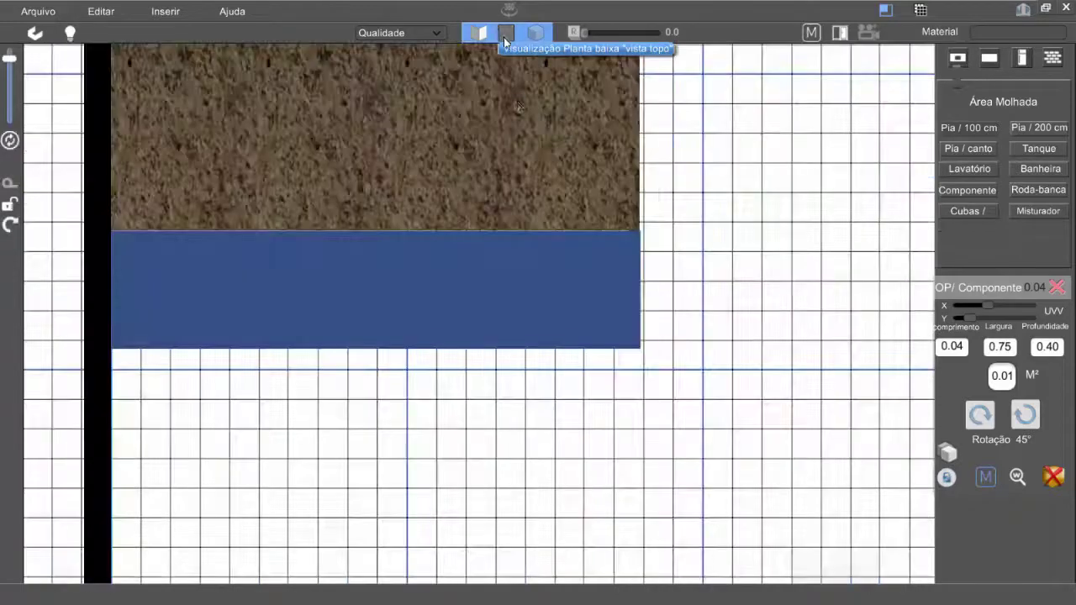
# Switch to the kitchen reference image, check the island and its cooktop, and return to marmoPLANE.
pyautogui.moveTo(525, 216); pyautogui.dragTo(542, 277, button='middle')
pyautogui.scroll(-3, 535, 271)
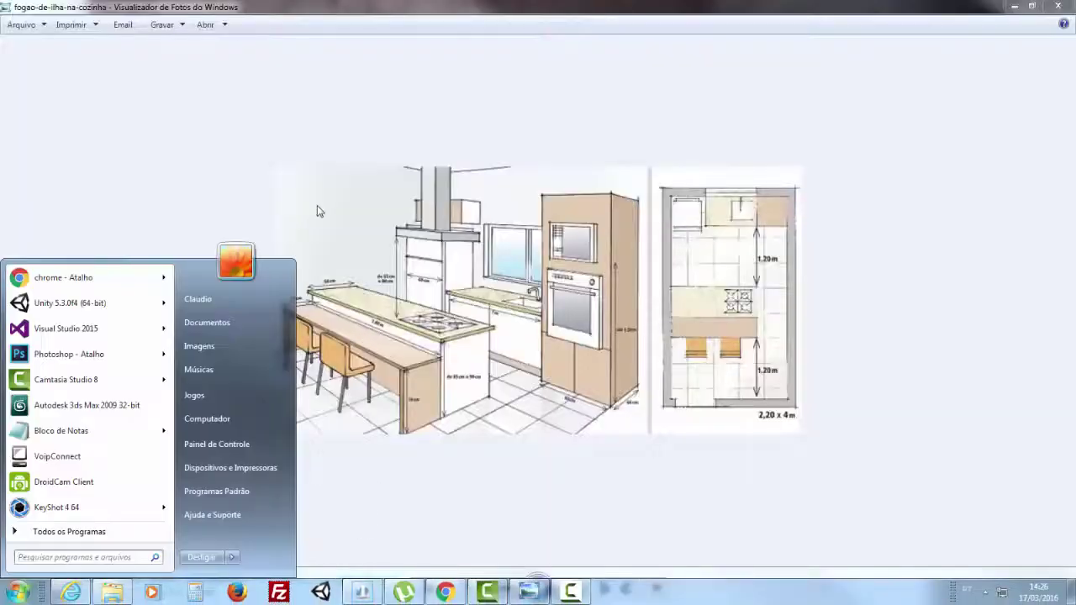
pyautogui.click(241, 137)
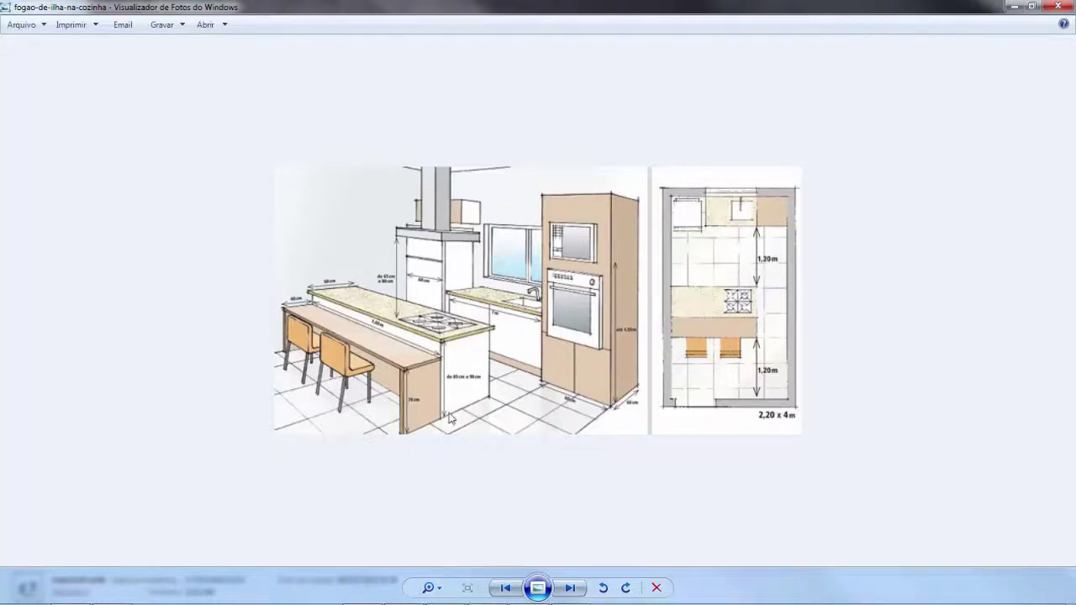
pyautogui.press('super')
pyautogui.click(363, 593)
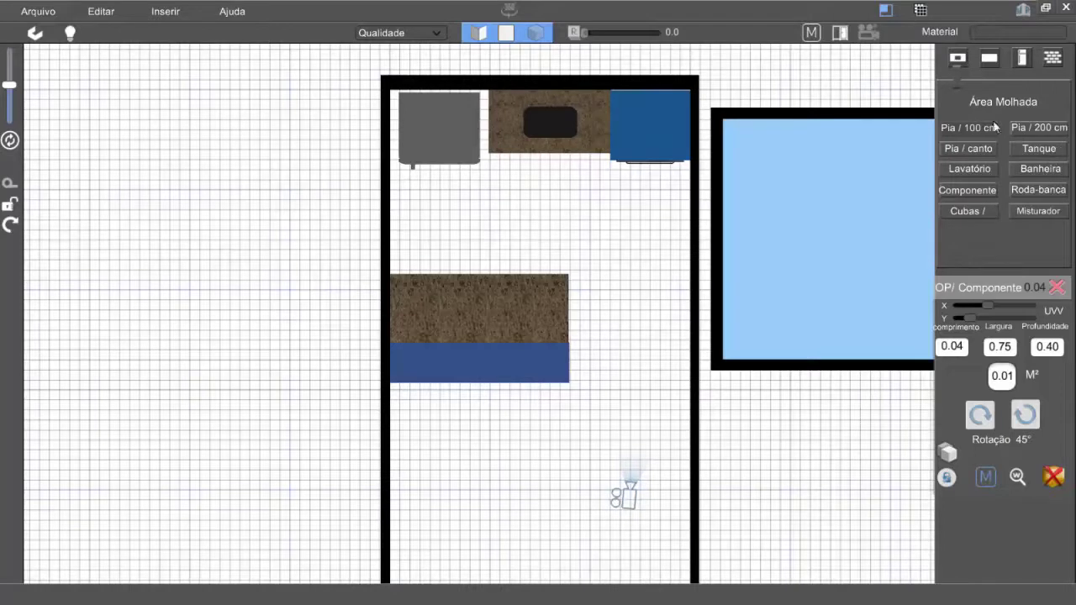
# Insert a cooktop and place it on the right half of the granite island in the top view.
pyautogui.click(1021, 58)
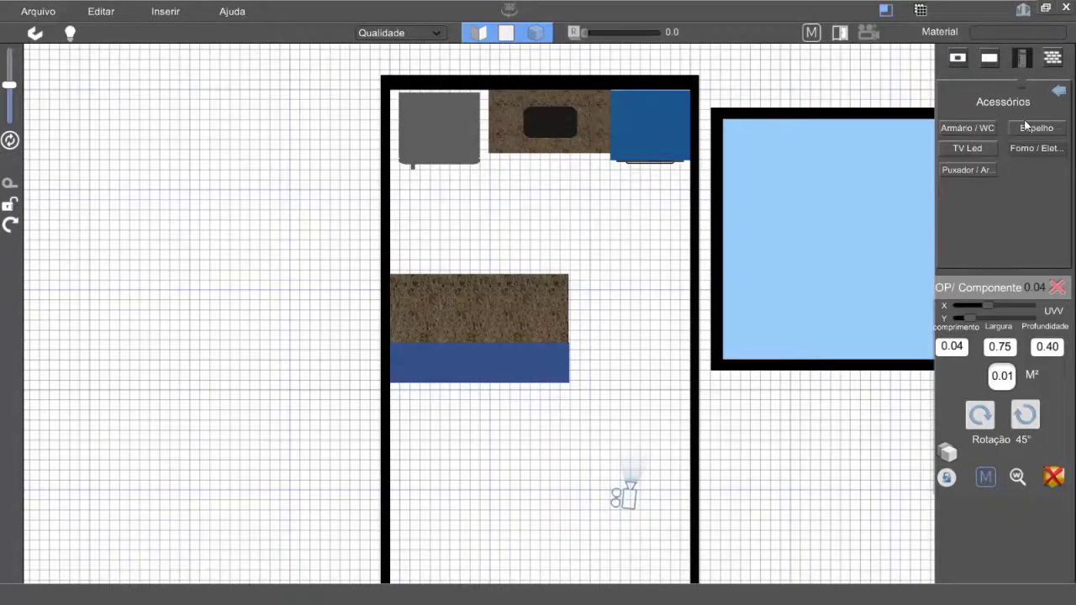
pyautogui.click(1059, 91)
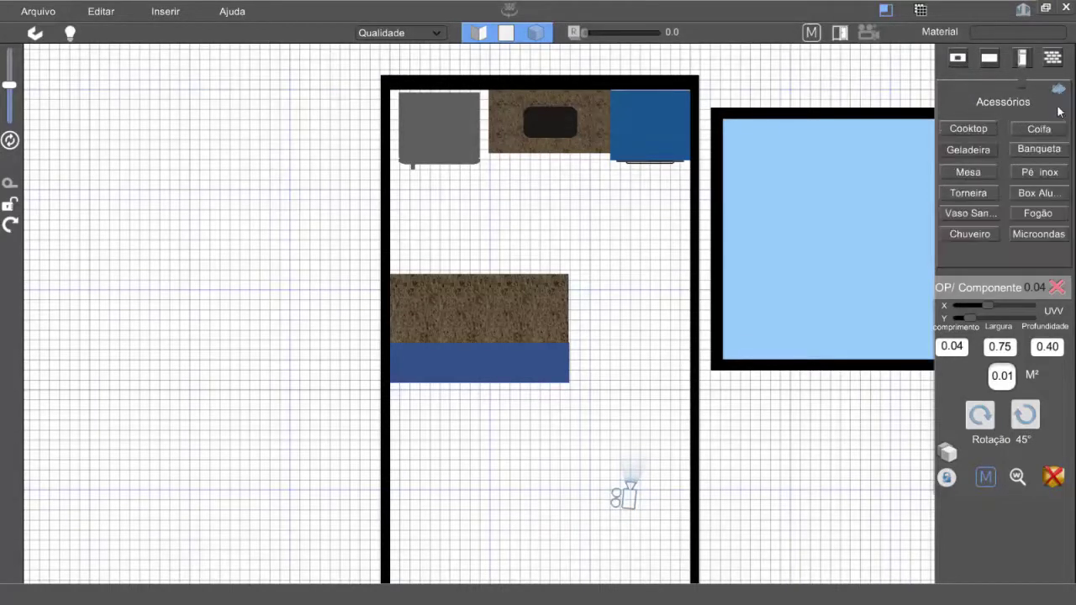
pyautogui.click(972, 129)
pyautogui.moveTo(827, 254); pyautogui.dragTo(545, 313)
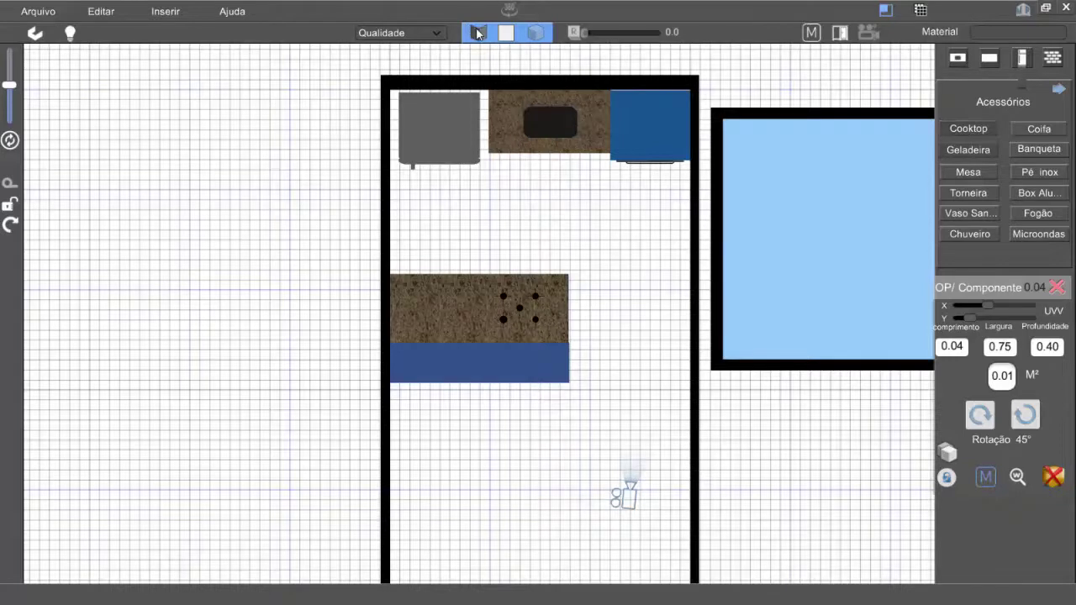
# Set the cooktop's height in the side elevation so it rests on the island's top, and close the component options.
pyautogui.click(475, 32)
pyautogui.moveTo(384, 187)
pyautogui.mouseDown()
pyautogui.moveTo(385, 175)
pyautogui.moveTo(393, 195)
pyautogui.mouseUp()
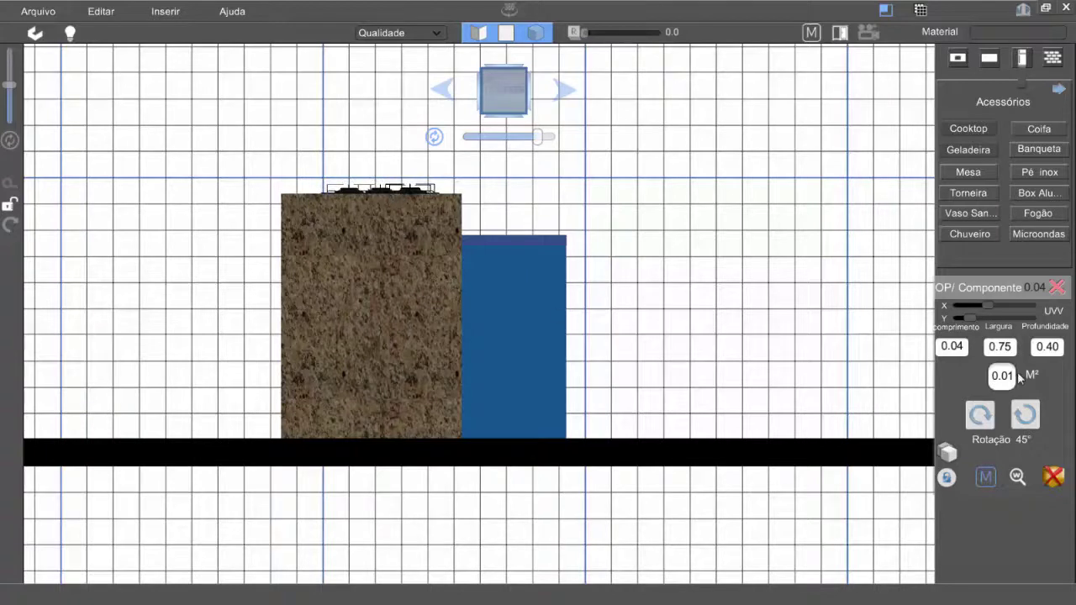
pyautogui.click(1058, 287)
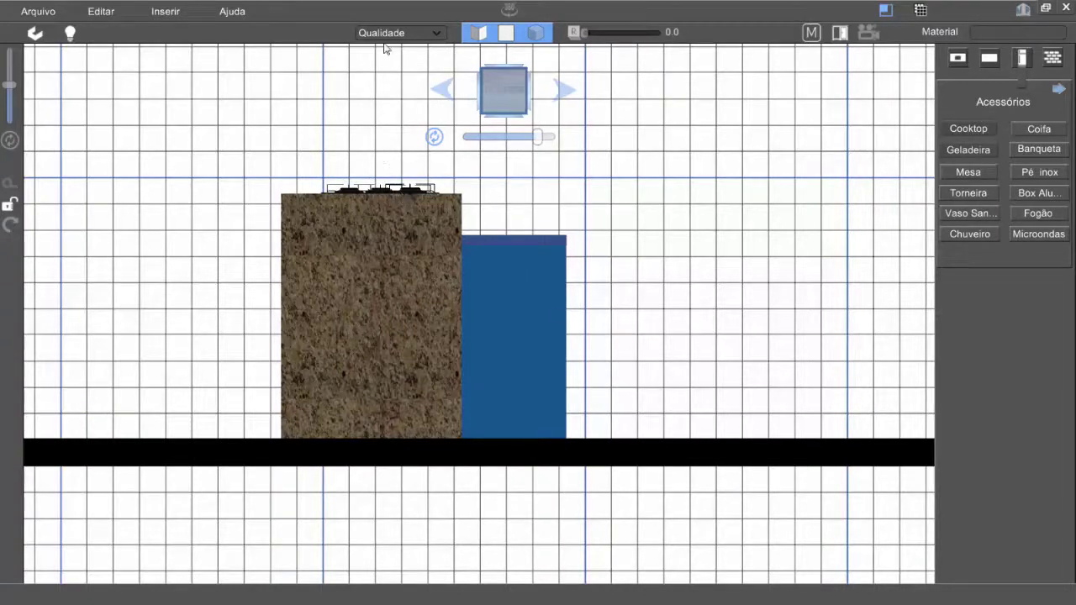
# Shift the cooktop slightly left on the island in the top view, lock its position and close its options.
pyautogui.click(479, 33)
pyautogui.moveTo(691, 224); pyautogui.dragTo(641, 240, button='middle')
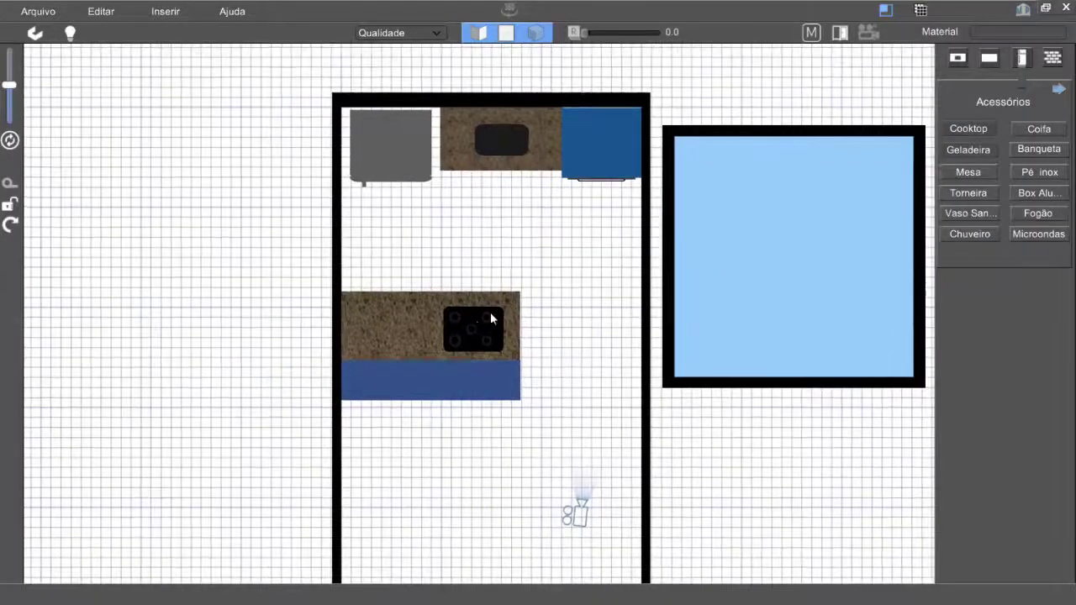
pyautogui.click(470, 326)
pyautogui.moveTo(470, 325); pyautogui.dragTo(465, 336)
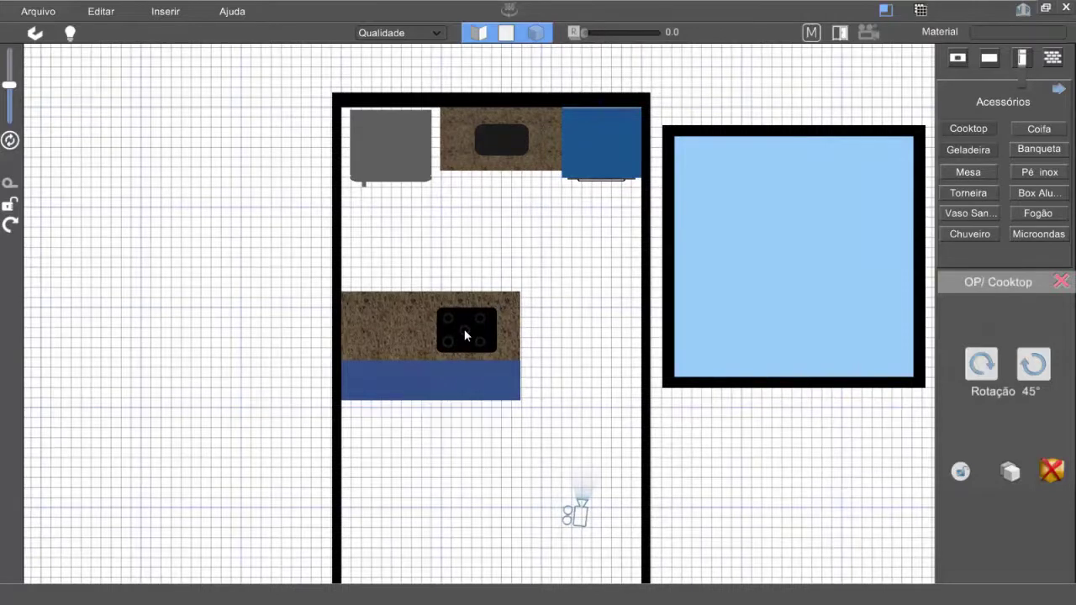
pyautogui.moveTo(464, 331); pyautogui.dragTo(464, 328)
pyautogui.click(962, 476)
pyautogui.click(1062, 283)
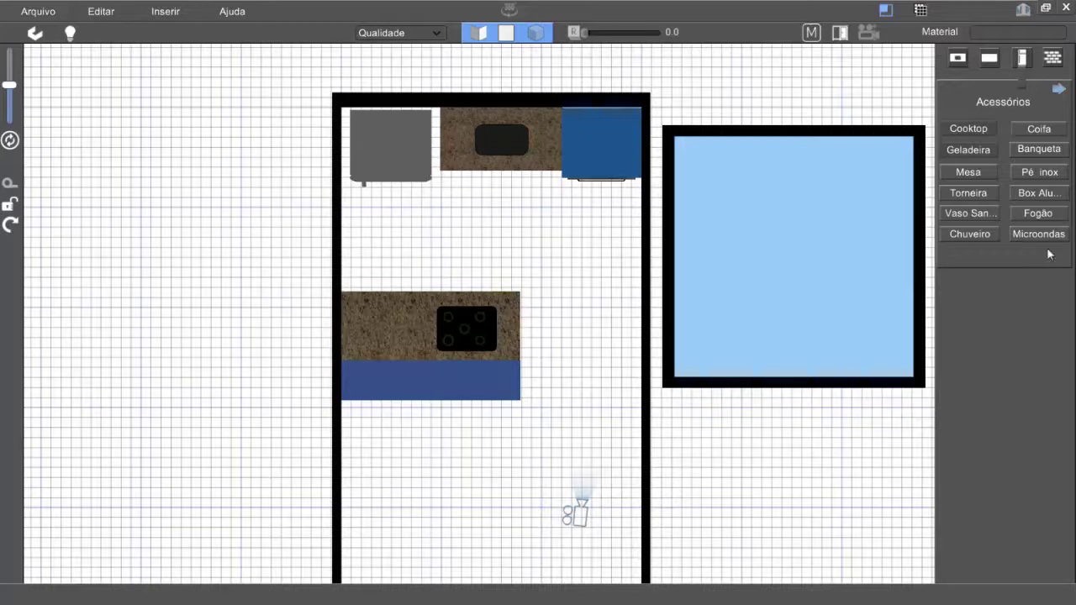
# Insert a range hood (Coifa) and place it over the cooktop in the top view.
pyautogui.click(1039, 131)
pyautogui.moveTo(793, 260); pyautogui.dragTo(475, 316)
pyautogui.click(471, 310)
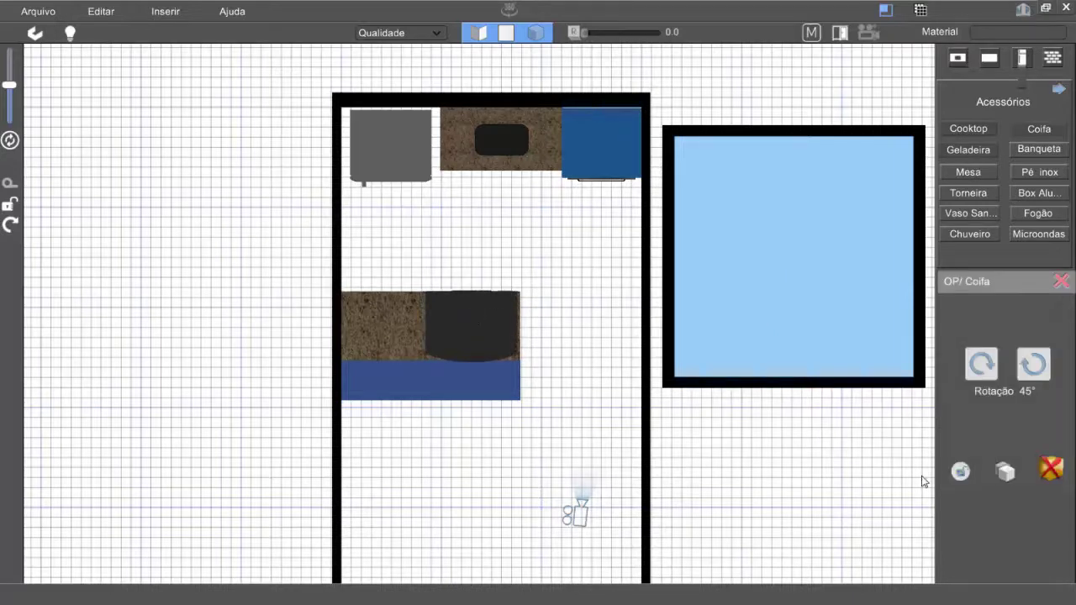
# Lower the range hood in the side elevation so its duct ends at the ceiling above the cooktop, and close its options.
pyautogui.click(478, 32)
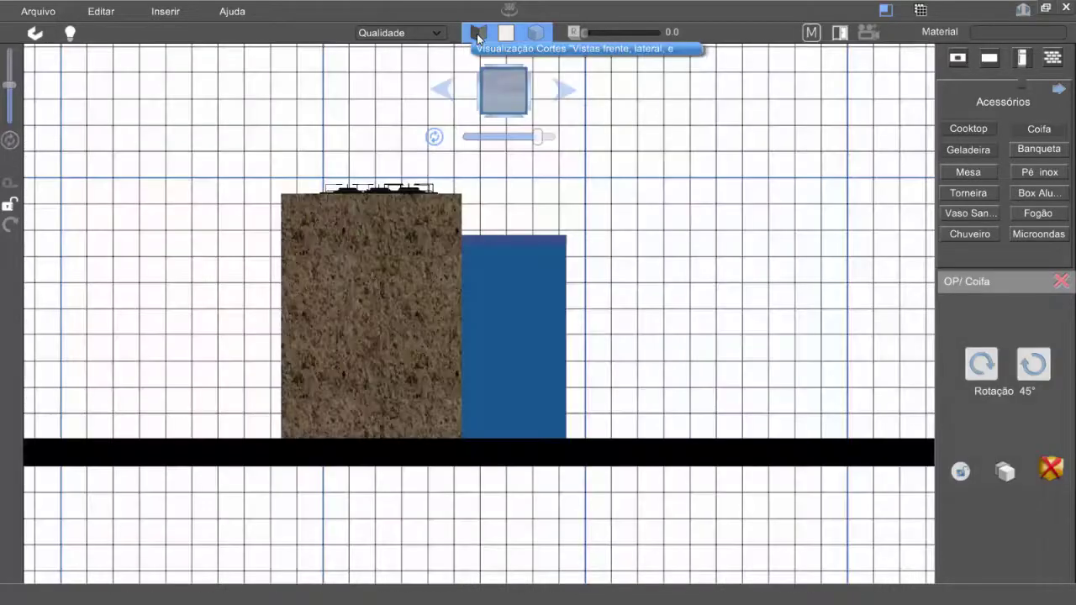
pyautogui.moveTo(237, 299); pyautogui.dragTo(293, 397, button='middle')
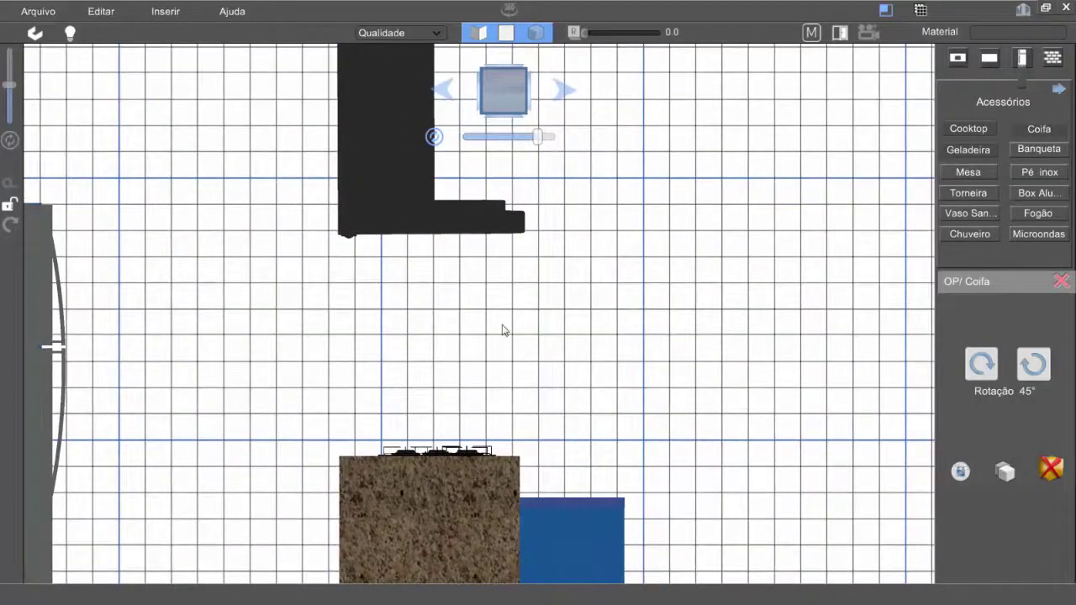
pyautogui.scroll(-3, 507, 363)
pyautogui.moveTo(501, 363); pyautogui.dragTo(464, 355, button='middle')
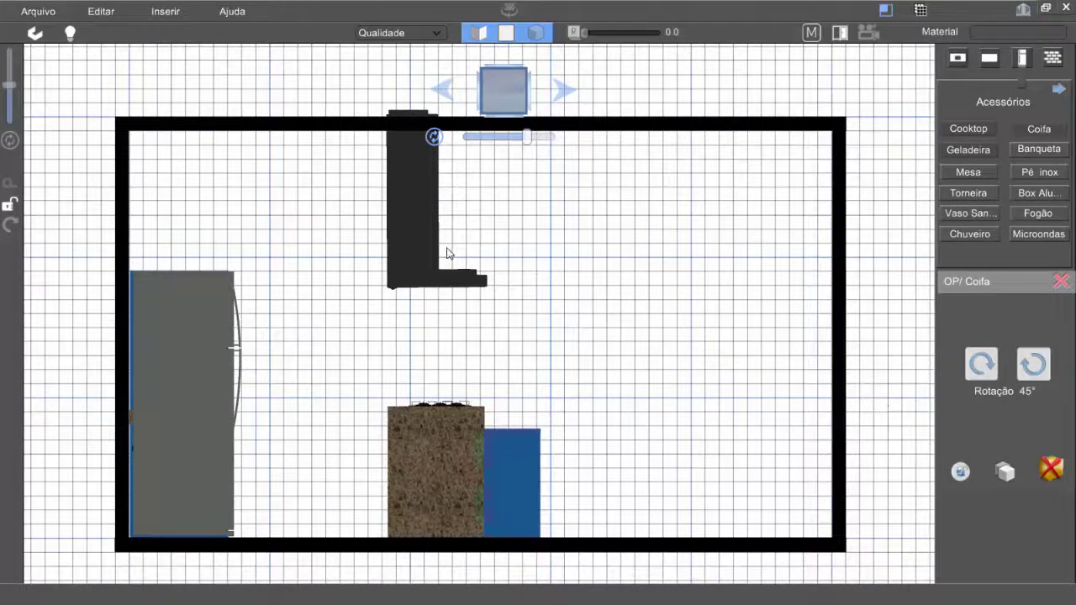
pyautogui.moveTo(409, 237); pyautogui.dragTo(414, 309)
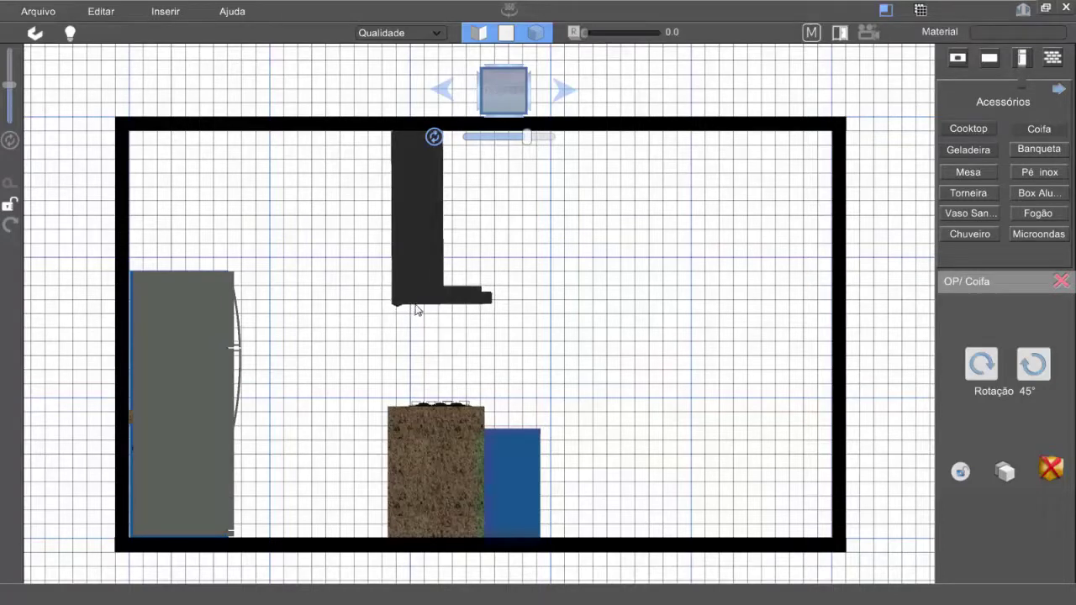
pyautogui.click(1061, 281)
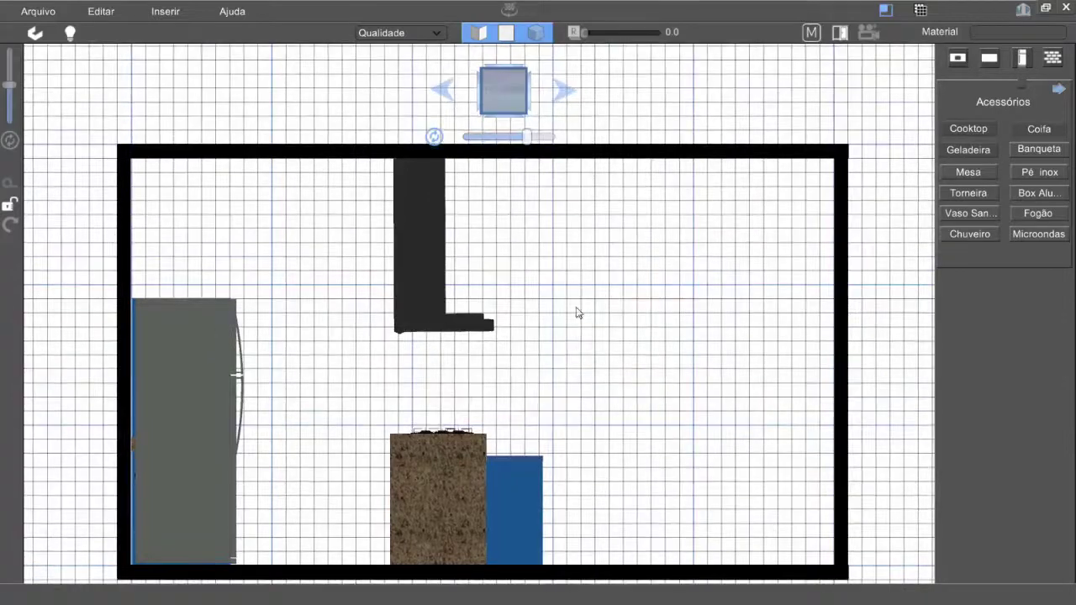
# Measure the length of the granite sink counter along the back wall in the top view.
pyautogui.click(506, 33)
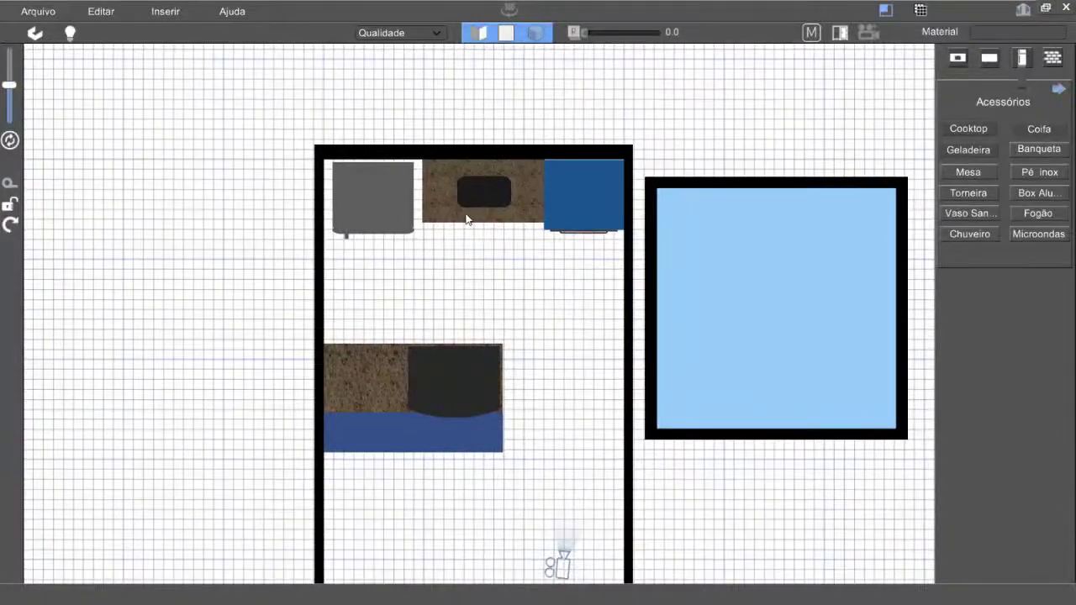
pyautogui.moveTo(467, 219); pyautogui.dragTo(455, 273, button='middle')
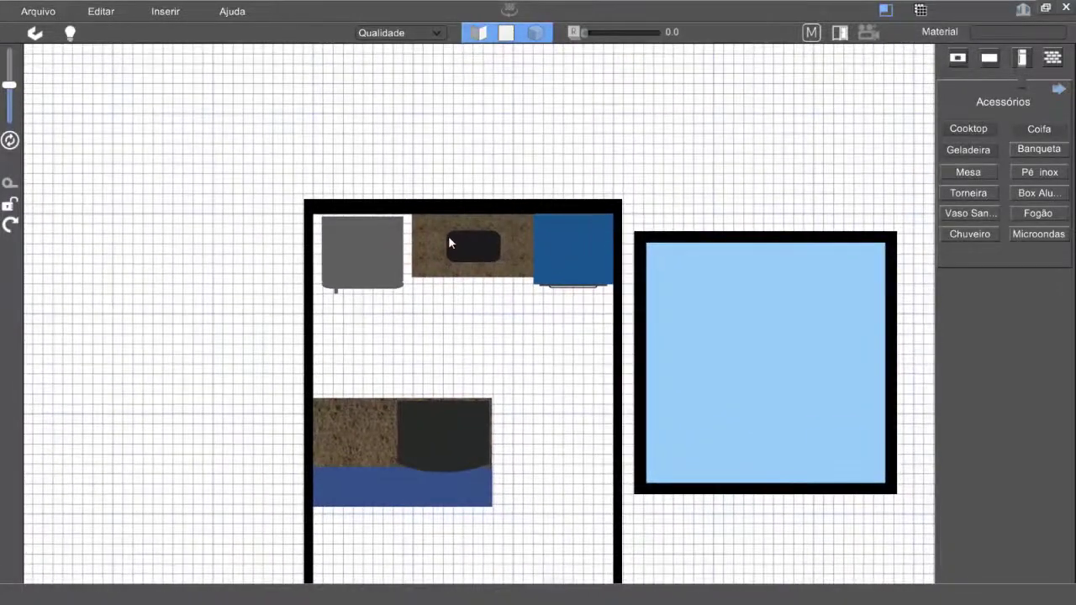
pyautogui.scroll(-2, 448, 237)
pyautogui.scroll(1, 448, 237)
pyautogui.scroll(5, 448, 242)
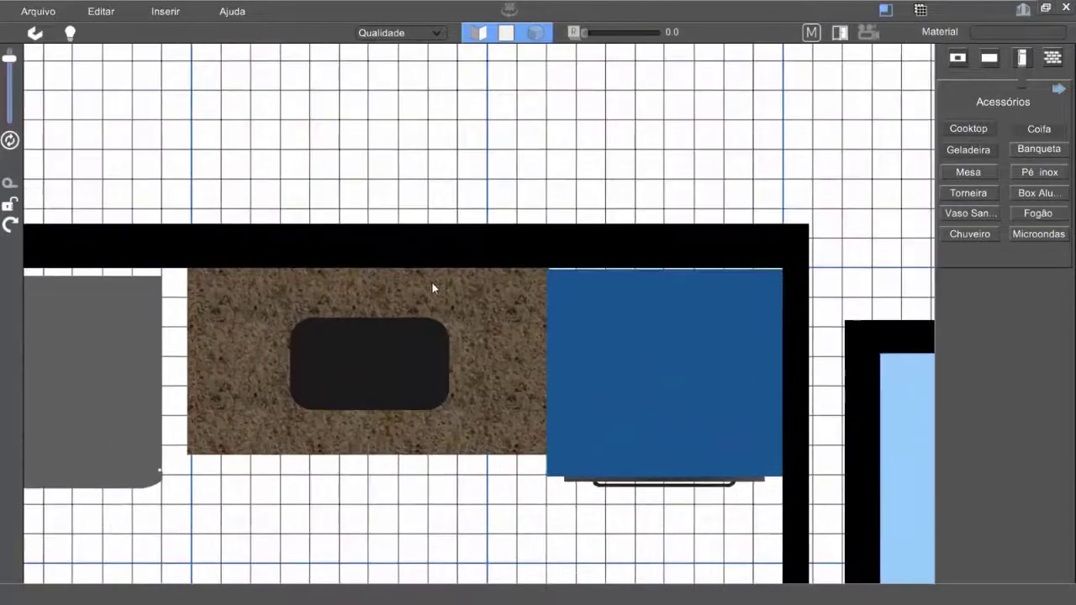
pyautogui.moveTo(432, 286); pyautogui.dragTo(445, 293, button='middle')
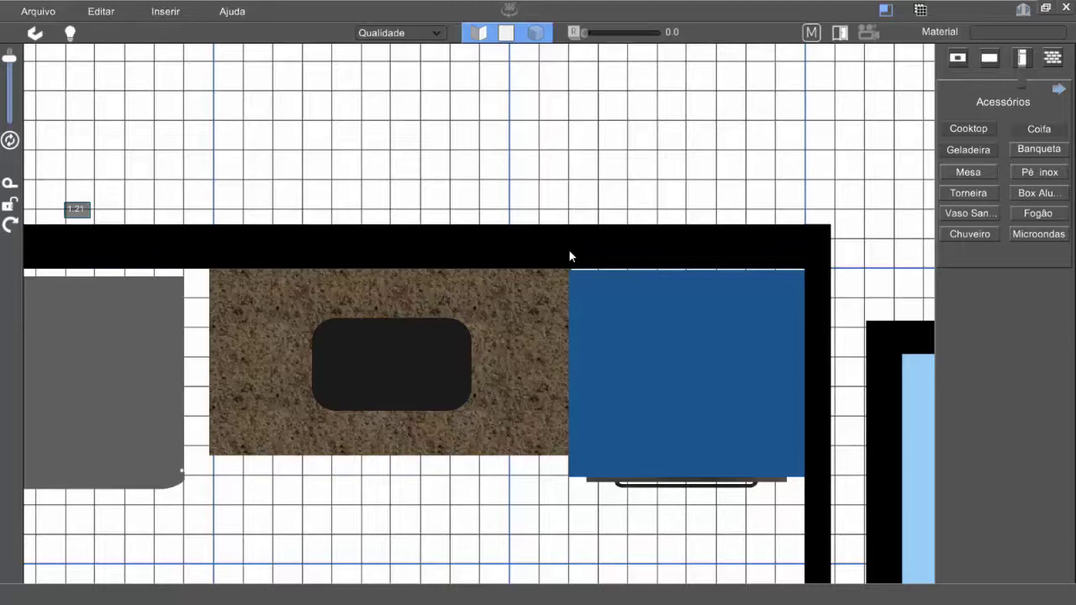
# Insert an aluminium window (Janela) in the top view and set its length to 1.21.
pyautogui.click(1052, 67)
pyautogui.moveTo(697, 283); pyautogui.dragTo(670, 255, button='middle')
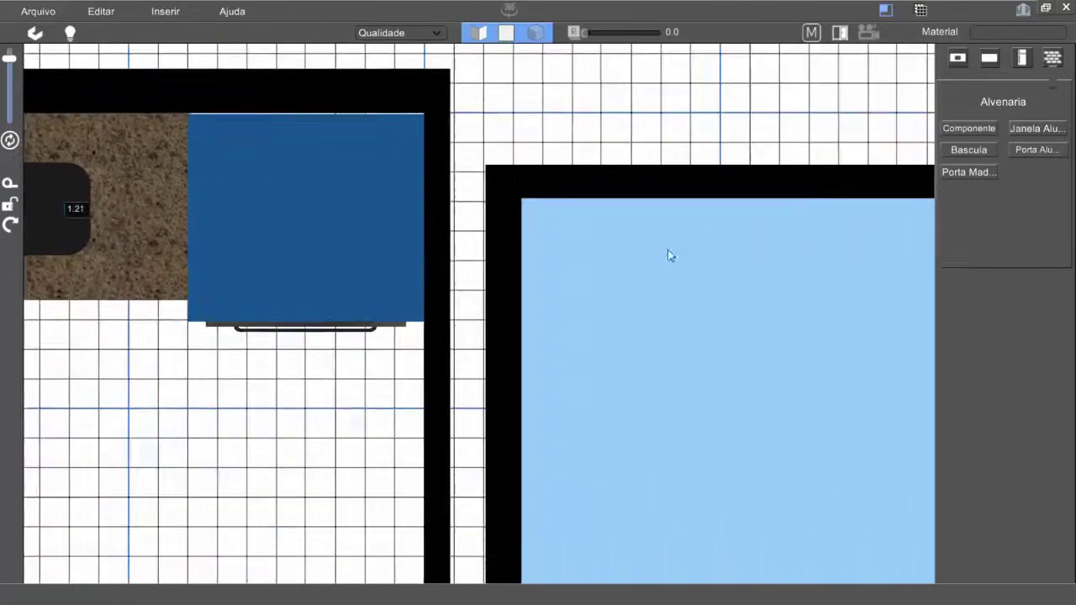
pyautogui.click(1036, 131)
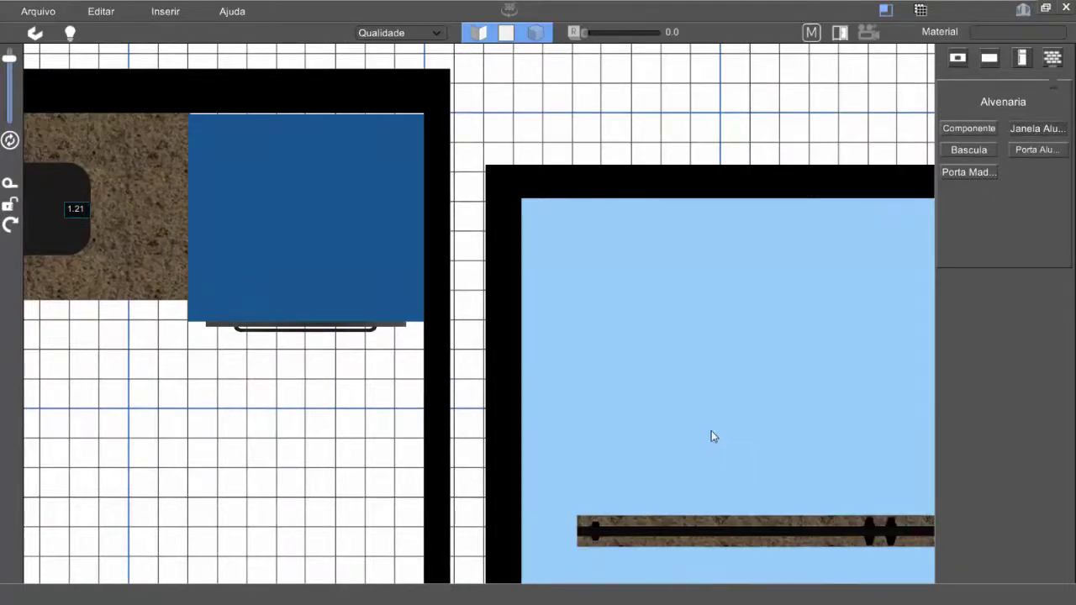
pyautogui.click(685, 259)
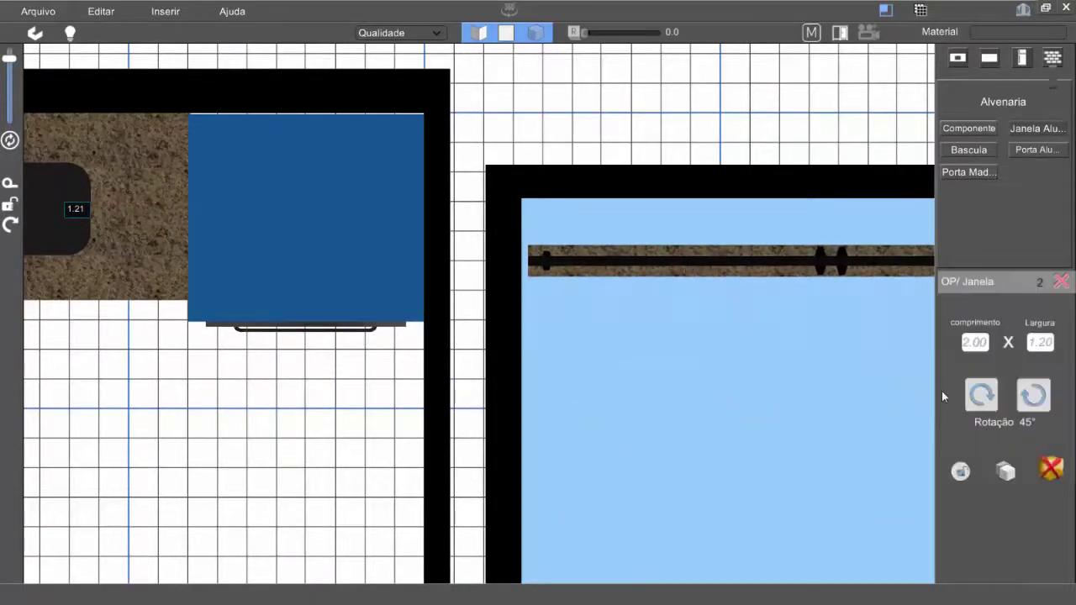
pyautogui.click(975, 343)
pyautogui.write('1')
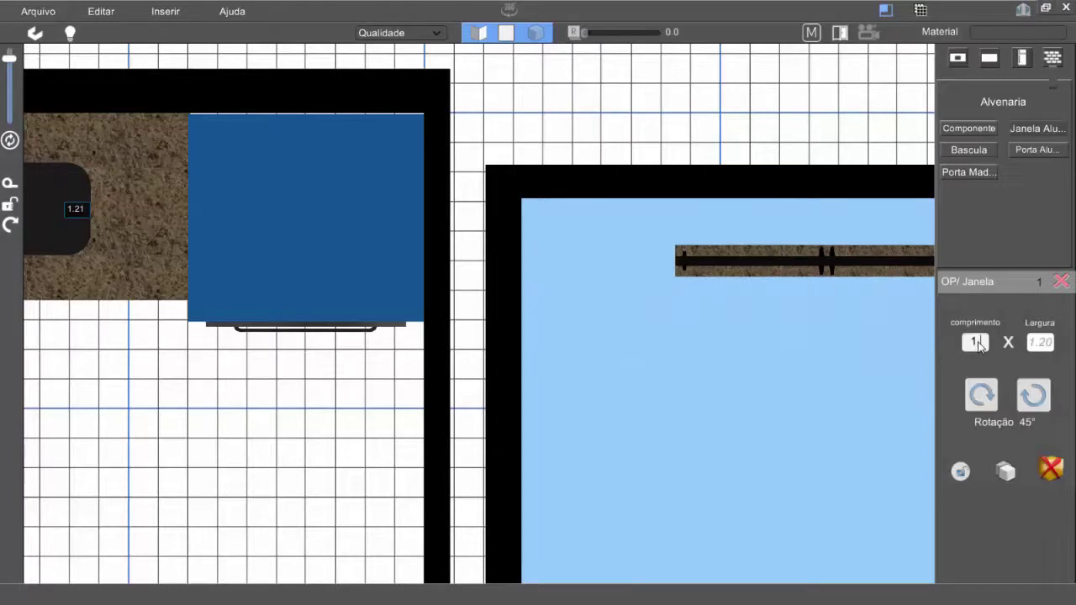
pyautogui.write('.21')
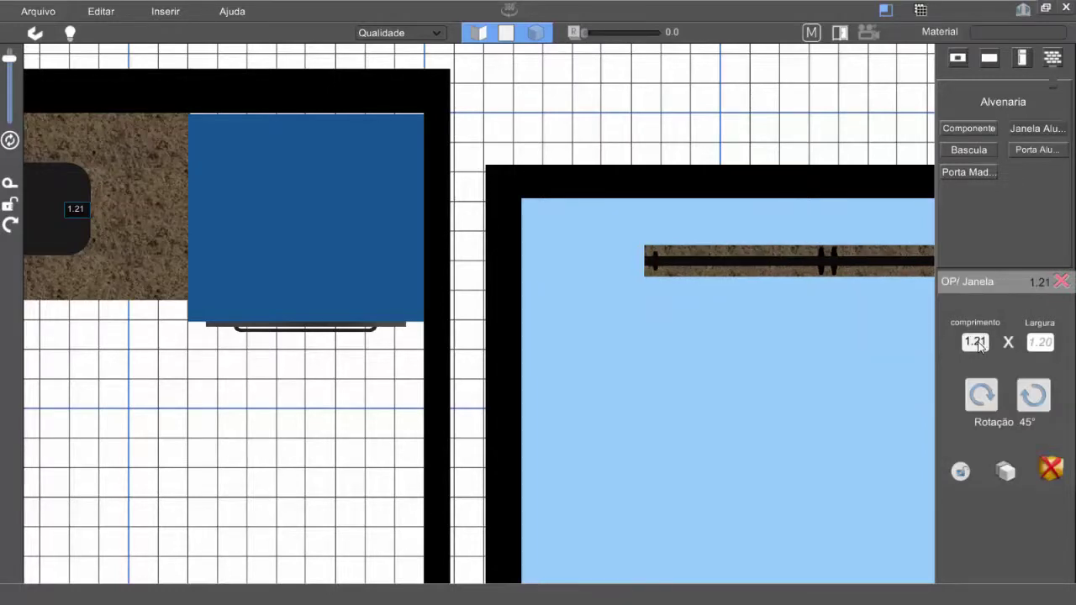
# Move the window onto the back wall, aligned with the granite sink counter, turn off measuring and lock the window's position.
pyautogui.moveTo(852, 250); pyautogui.dragTo(773, 151)
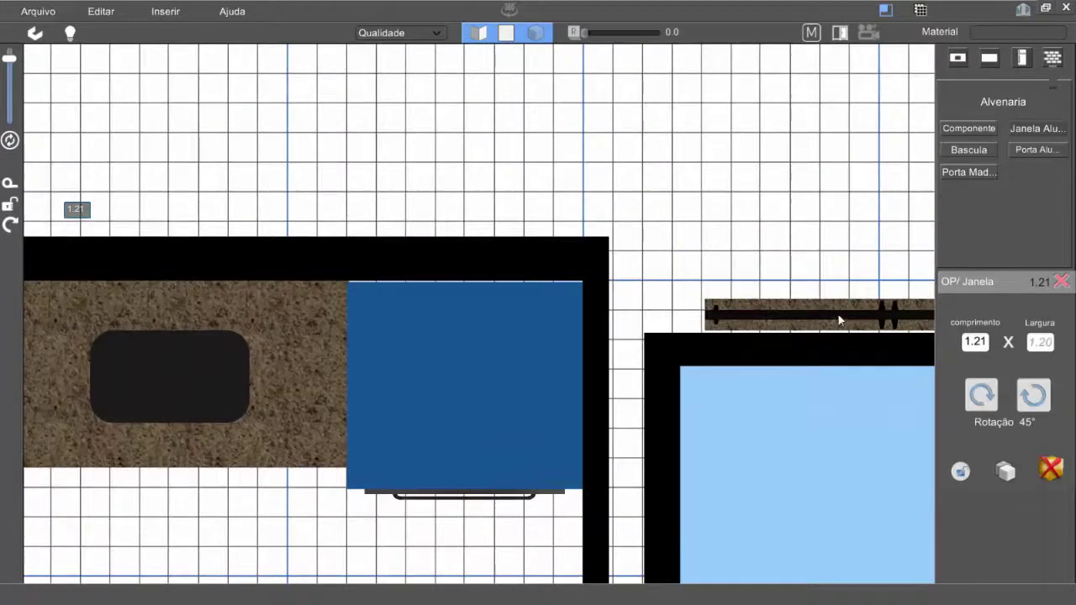
pyautogui.moveTo(838, 320); pyautogui.dragTo(428, 166)
pyautogui.click(6, 182)
pyautogui.moveTo(137, 354); pyautogui.dragTo(486, 410, button='middle')
pyautogui.moveTo(839, 277); pyautogui.dragTo(503, 394)
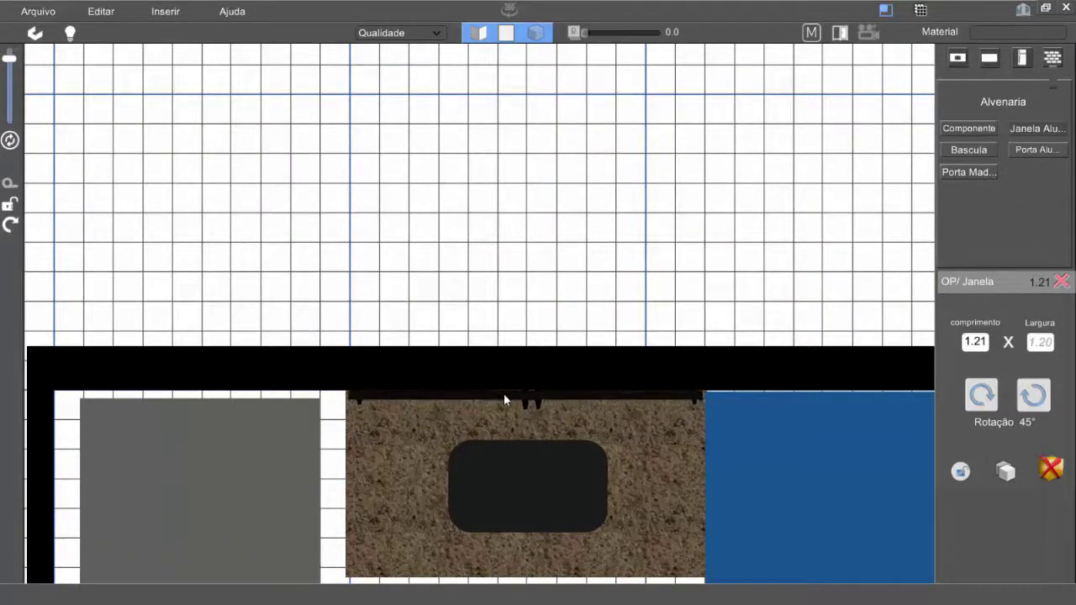
pyautogui.click(961, 476)
# Examine the reference image fogao-de-ilha-na-cozinha for the seating at the island, then return to marmoPLANE.
pyautogui.moveTo(807, 458); pyautogui.dragTo(750, 367, button='middle')
pyautogui.scroll(-2, 692, 391)
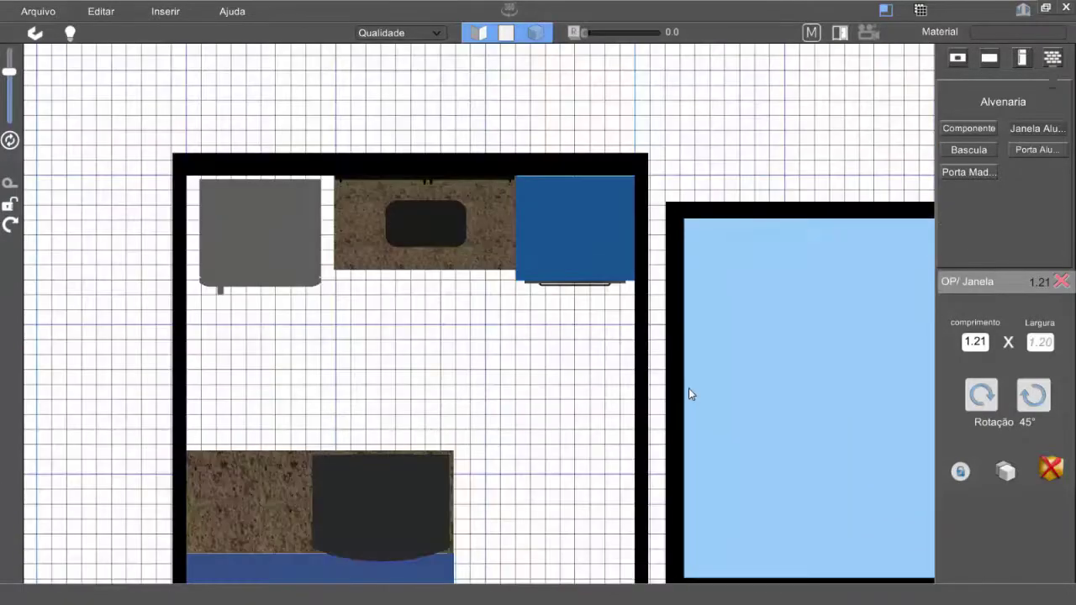
pyautogui.moveTo(536, 441); pyautogui.dragTo(539, 408, button='middle')
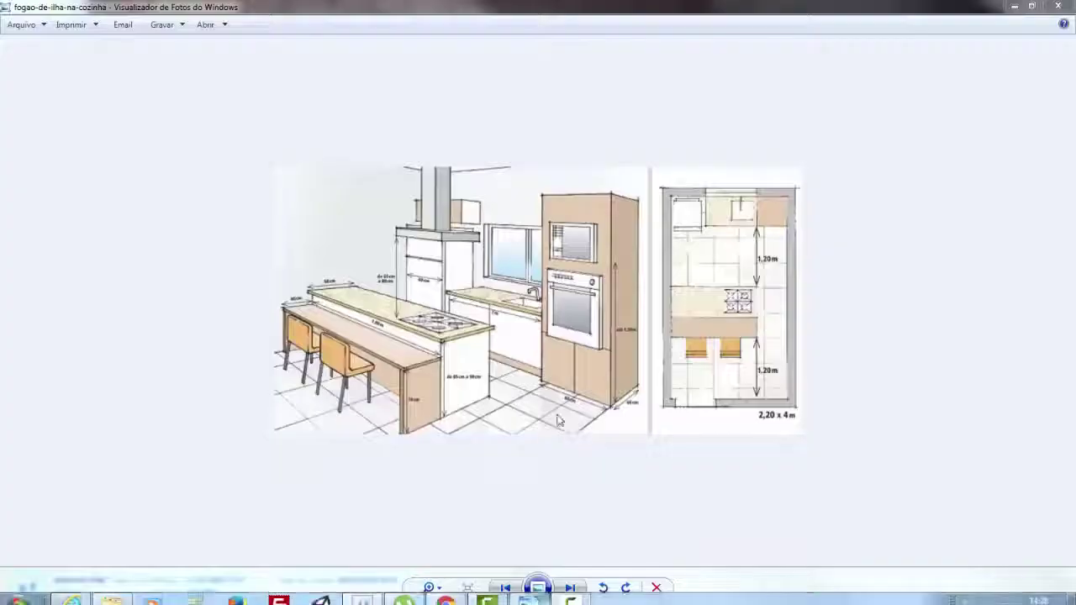
pyautogui.press('super')
pyautogui.press('Escape')
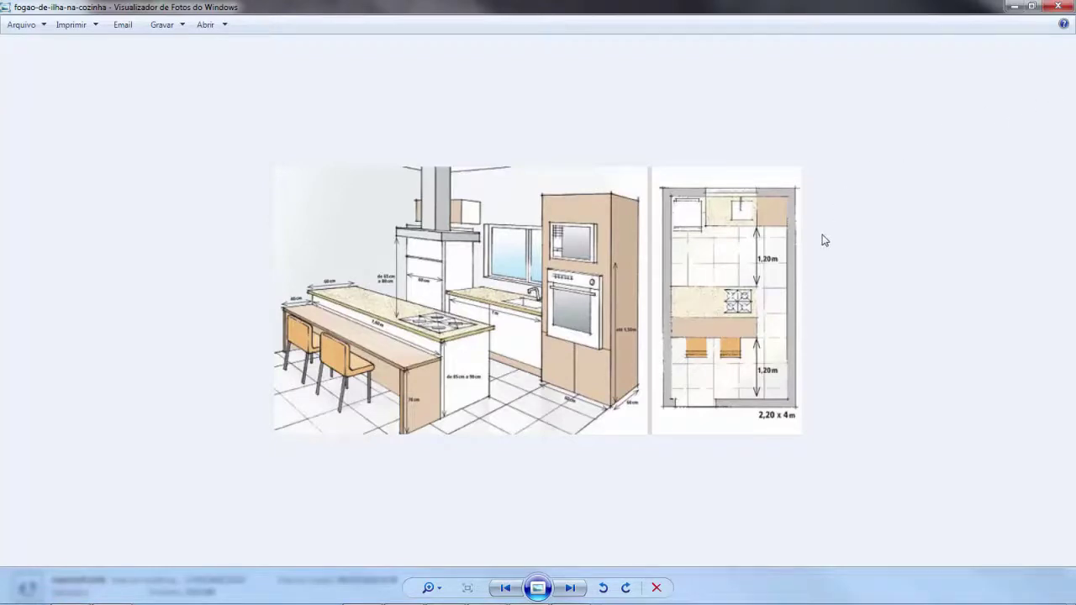
pyautogui.press('super')
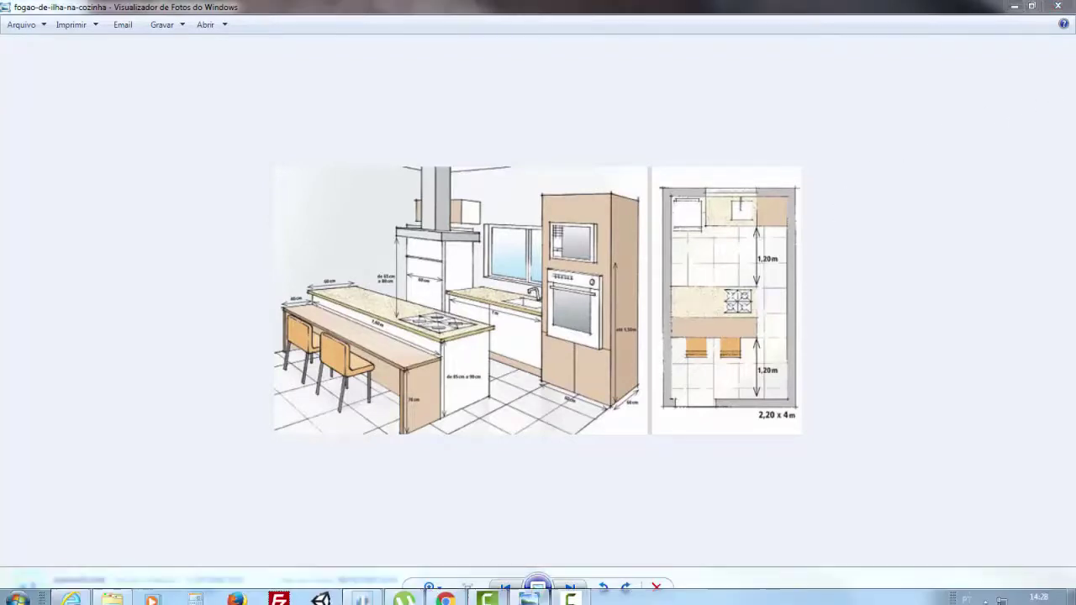
pyautogui.click(366, 594)
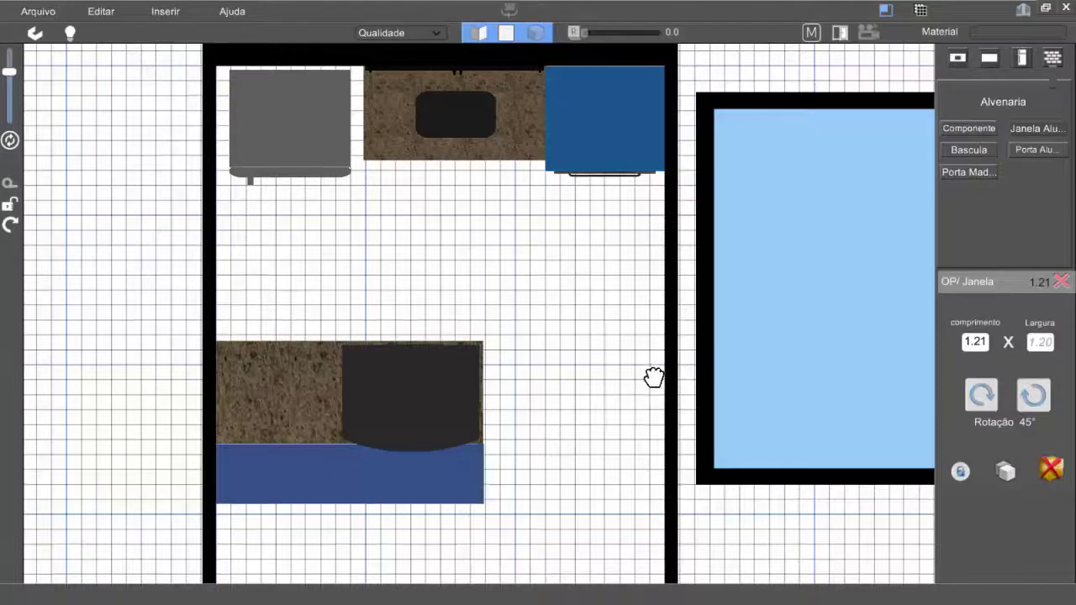
# Close the window's options, insert a stool (Banqueta) and place it in front of the blue bar near the island's free end.
pyautogui.moveTo(653, 376); pyautogui.dragTo(673, 284, button='middle')
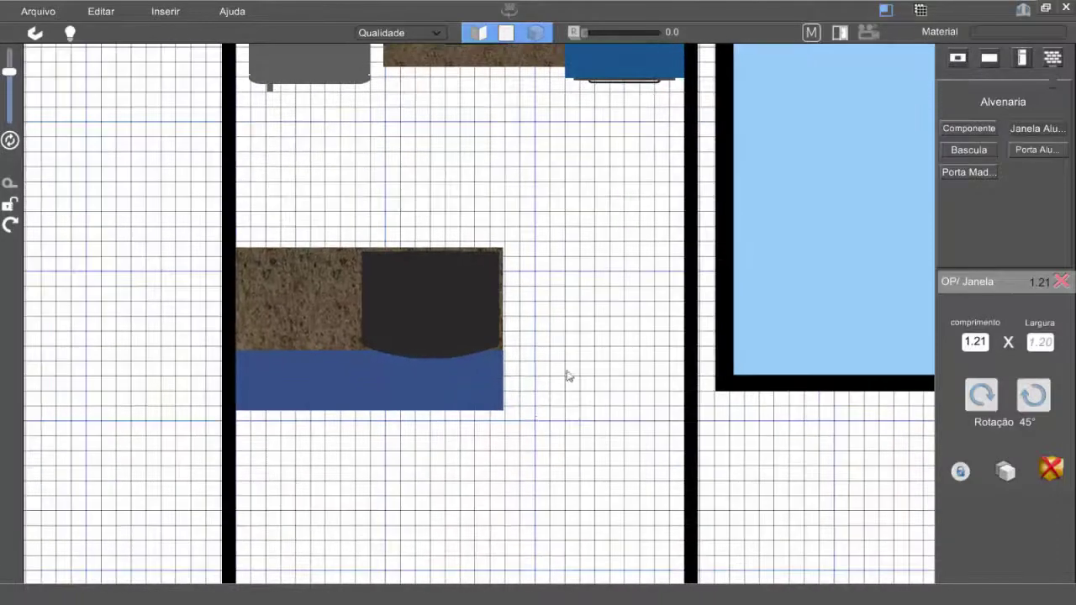
pyautogui.click(1022, 58)
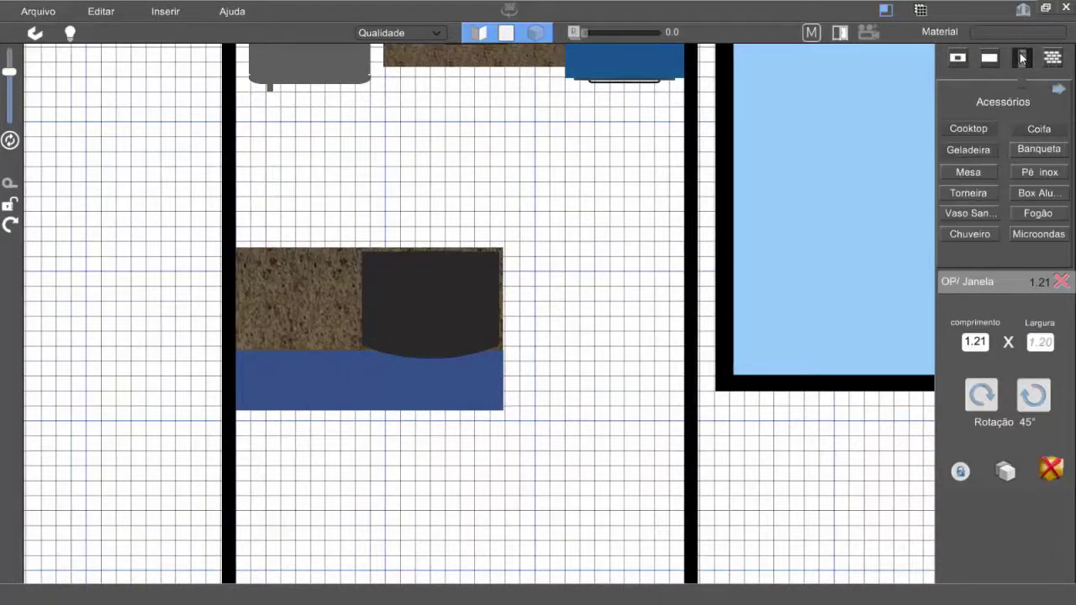
pyautogui.click(1032, 150)
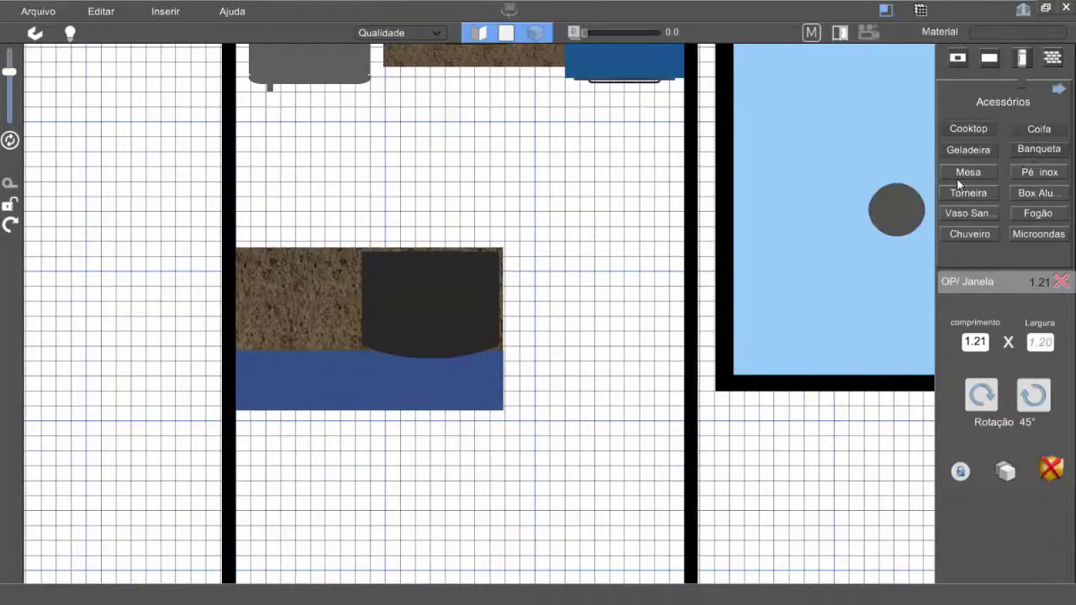
pyautogui.click(1061, 283)
pyautogui.click(885, 211)
pyautogui.moveTo(893, 209); pyautogui.dragTo(565, 480)
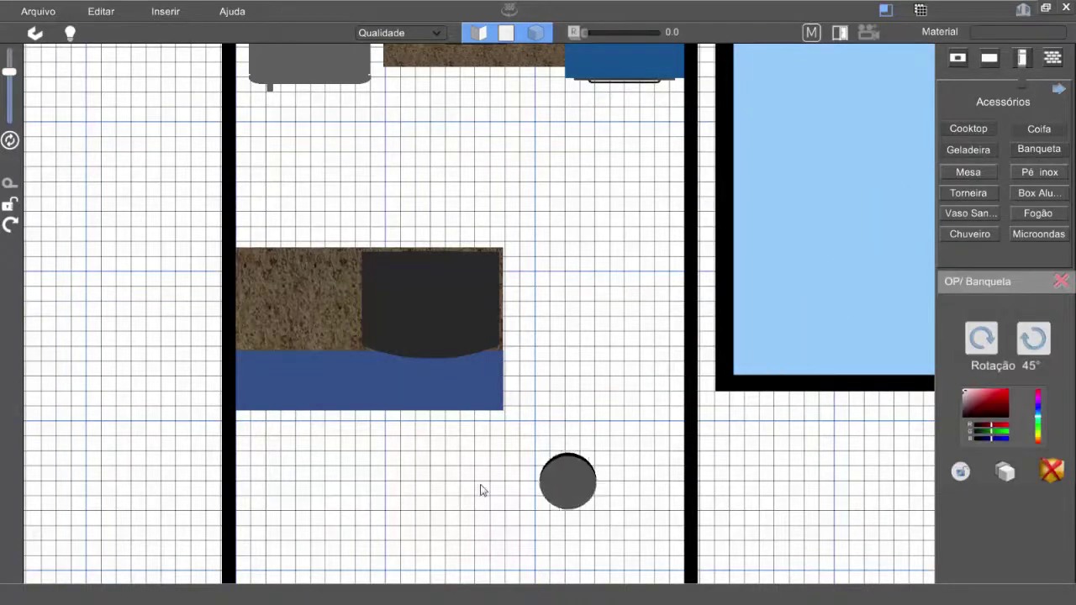
pyautogui.moveTo(481, 490); pyautogui.dragTo(464, 454)
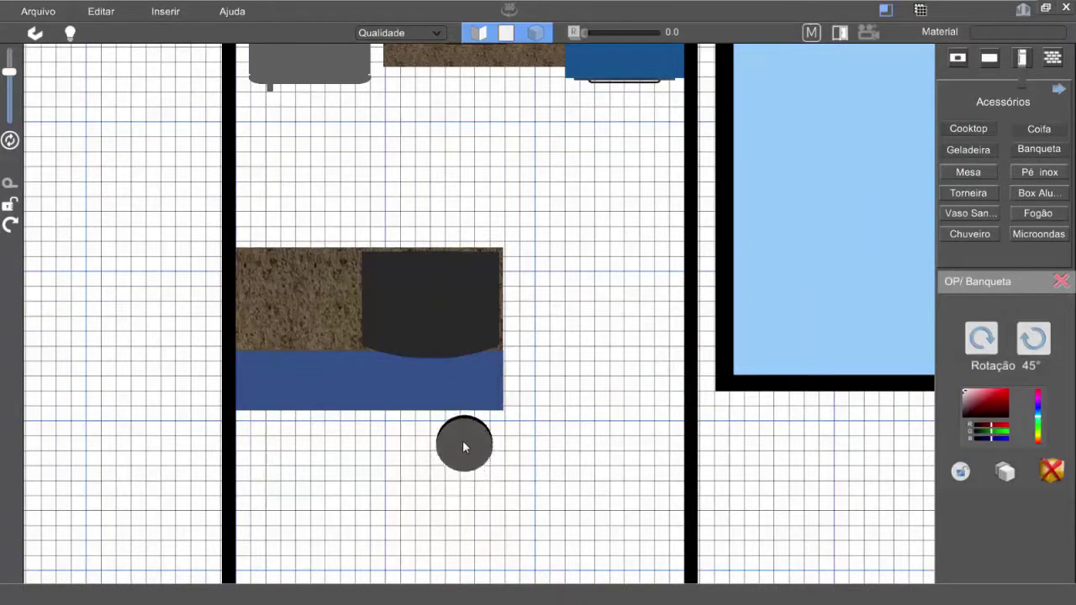
pyautogui.scroll(3, 533, 360)
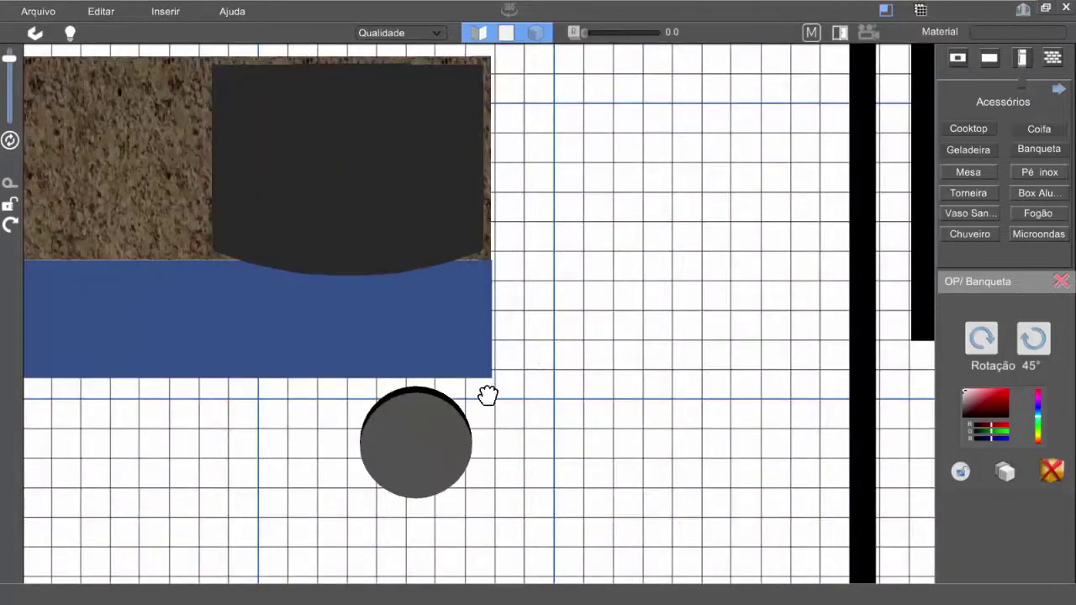
pyautogui.moveTo(488, 396); pyautogui.dragTo(563, 372, button='middle')
pyautogui.moveTo(580, 384); pyautogui.dragTo(581, 365)
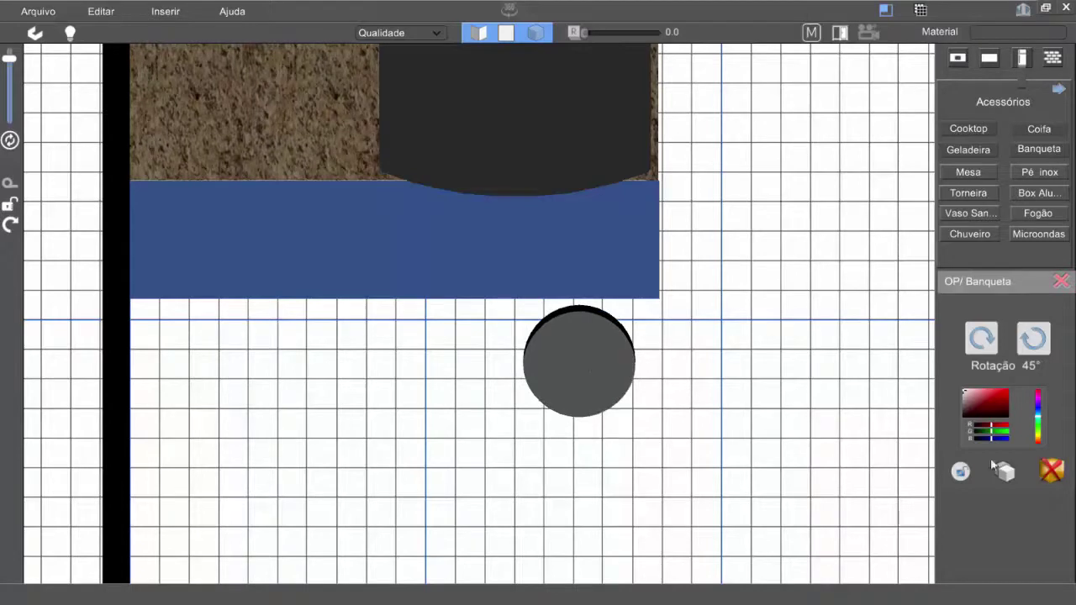
# Switch the workspace to a dark background and colour the stool dark red.
pyautogui.moveTo(965, 353); pyautogui.dragTo(815, 290)
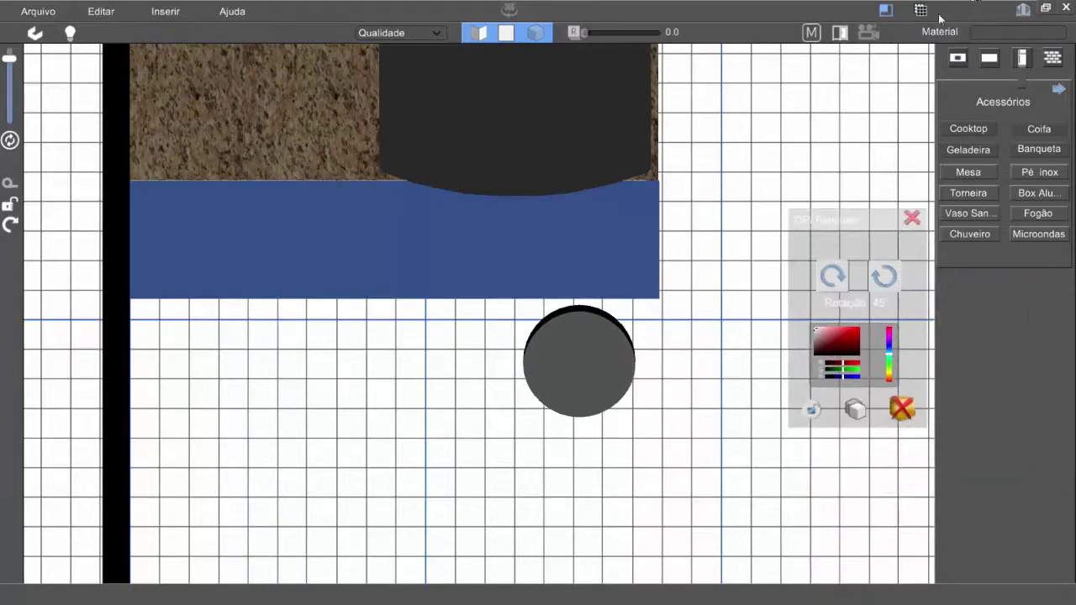
pyautogui.click(921, 13)
pyautogui.moveTo(674, 355); pyautogui.dragTo(615, 349, button='middle')
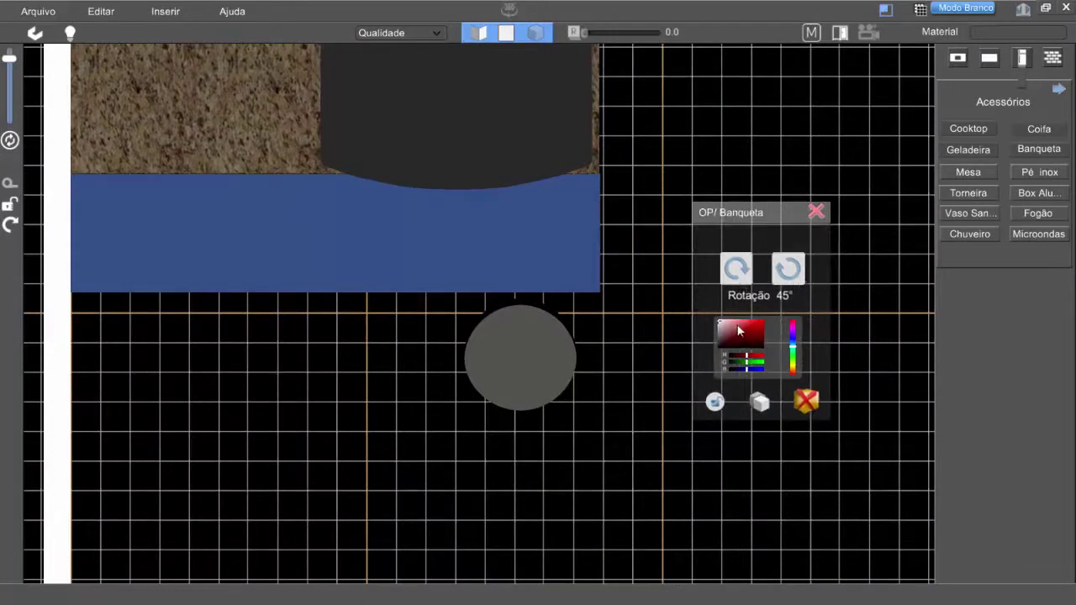
pyautogui.moveTo(739, 331); pyautogui.dragTo(768, 322)
pyautogui.moveTo(389, 385); pyautogui.dragTo(429, 414, button='middle')
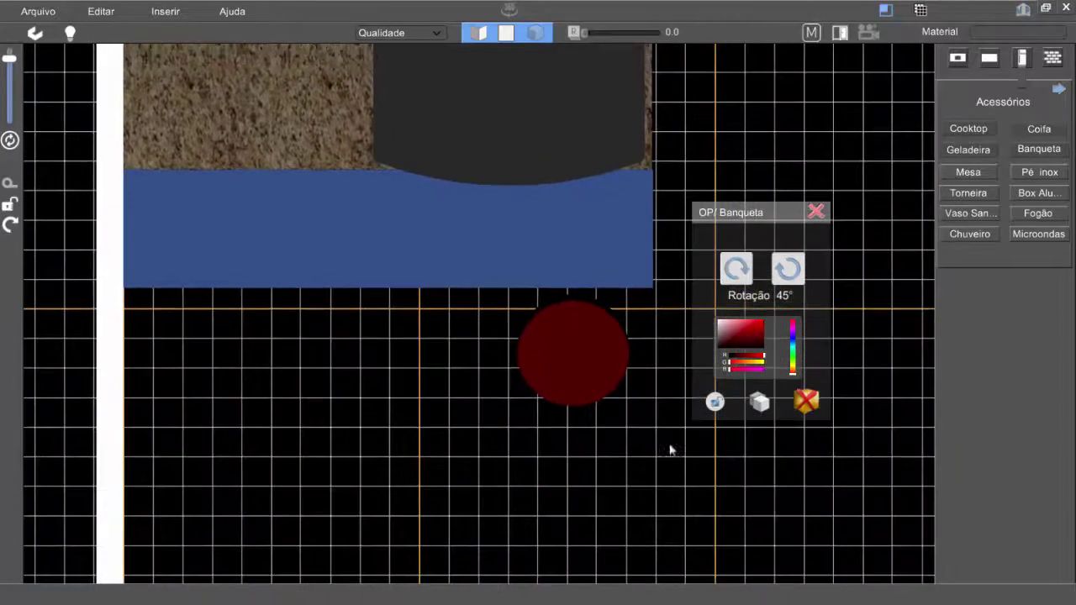
# Copy the red stool to the bar's wall end, shift the original slightly left, lock both stools and close the options.
pyautogui.click(760, 404)
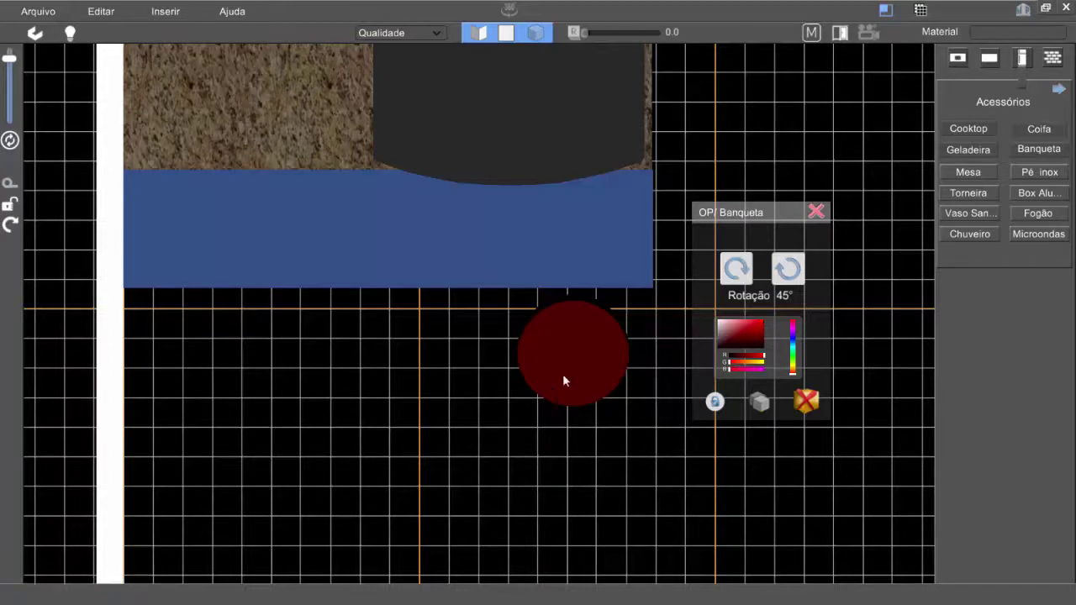
pyautogui.moveTo(563, 381)
pyautogui.mouseDown()
pyautogui.moveTo(228, 324)
pyautogui.moveTo(215, 347)
pyautogui.moveTo(231, 345)
pyautogui.mouseUp()
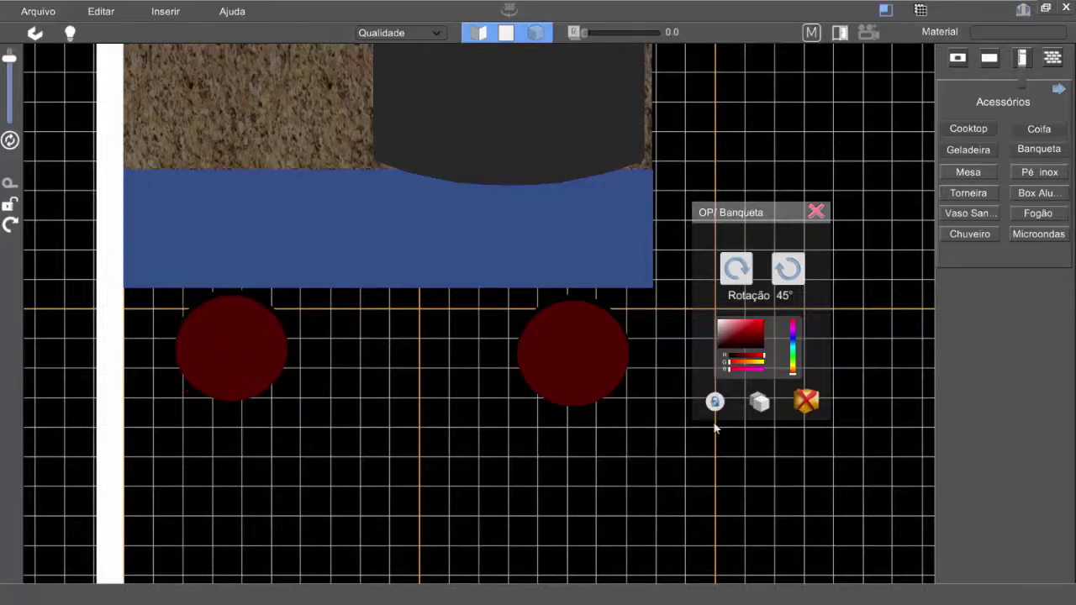
pyautogui.moveTo(617, 365); pyautogui.dragTo(587, 357)
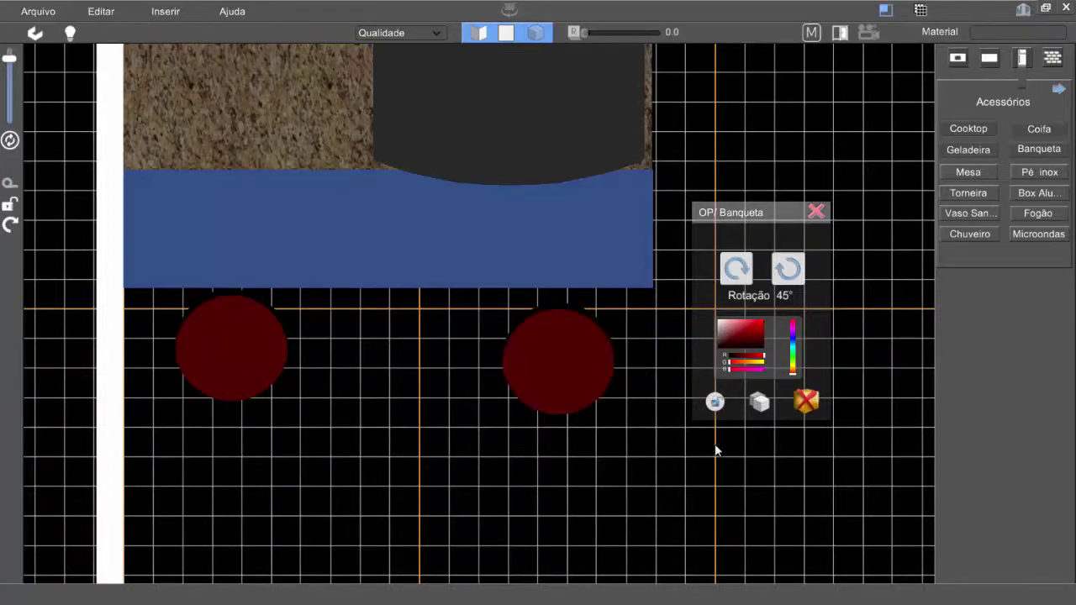
pyautogui.click(263, 353)
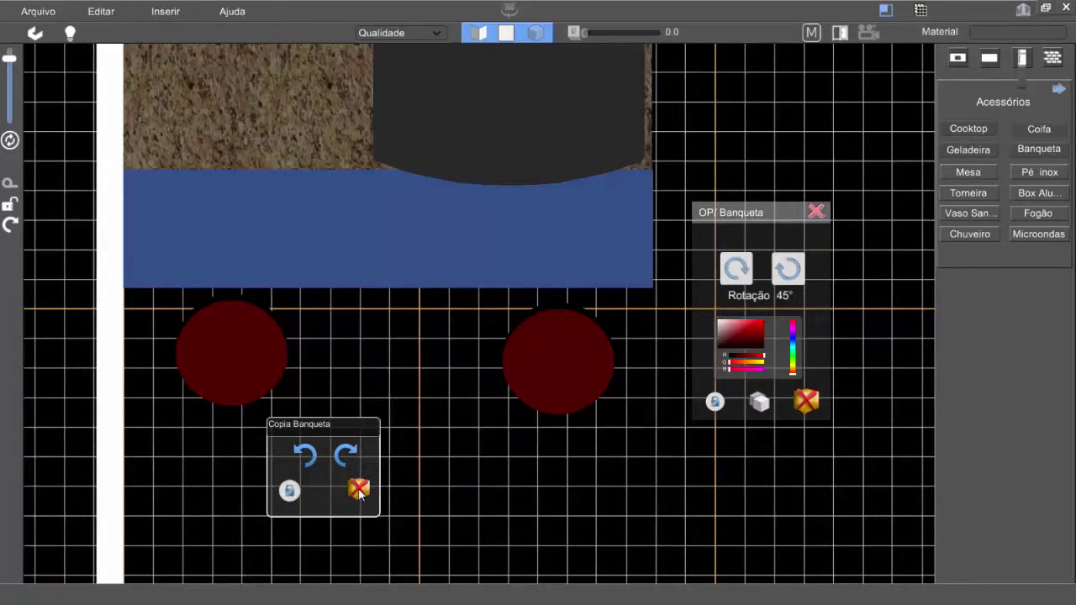
pyautogui.click(419, 385)
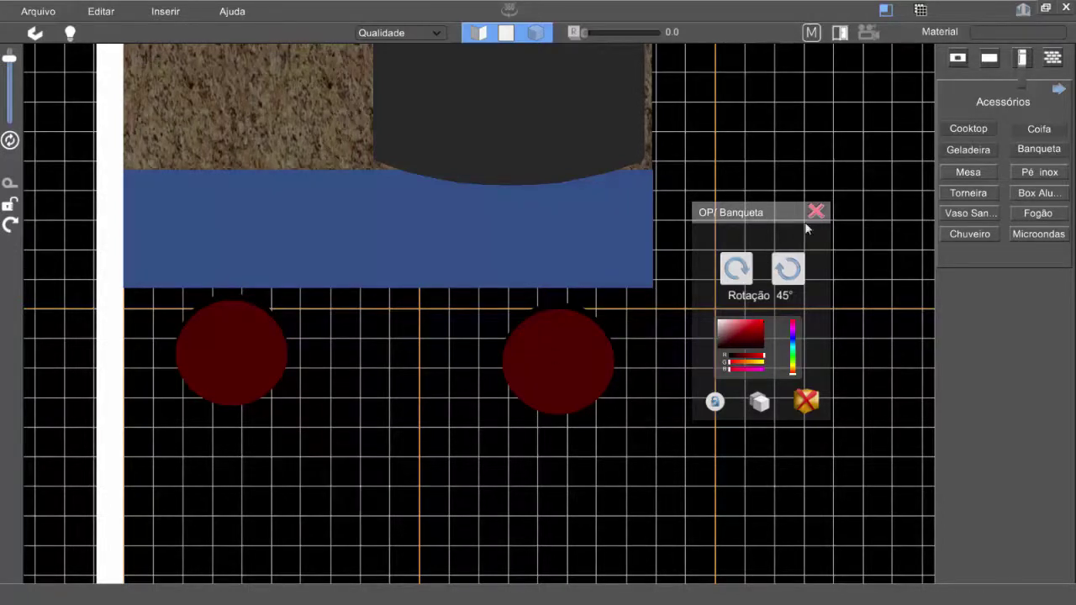
pyautogui.click(815, 211)
# Insert a faucet (Torneira), place it centred behind the sink bowl, and switch the workspace back to the light background.
pyautogui.scroll(-5, 619, 248)
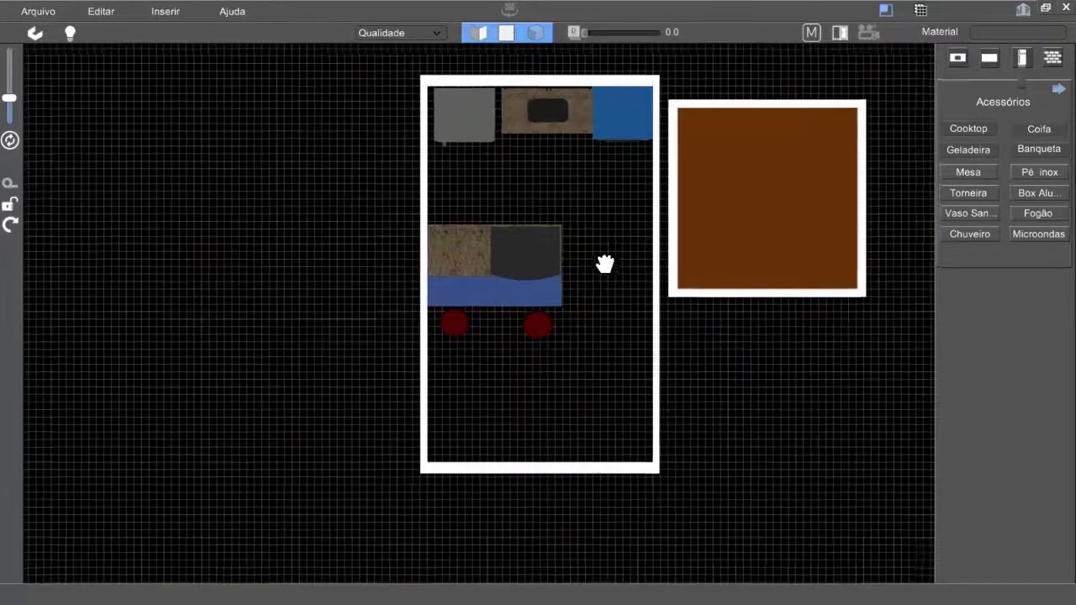
pyautogui.moveTo(606, 264); pyautogui.dragTo(529, 279, button='middle')
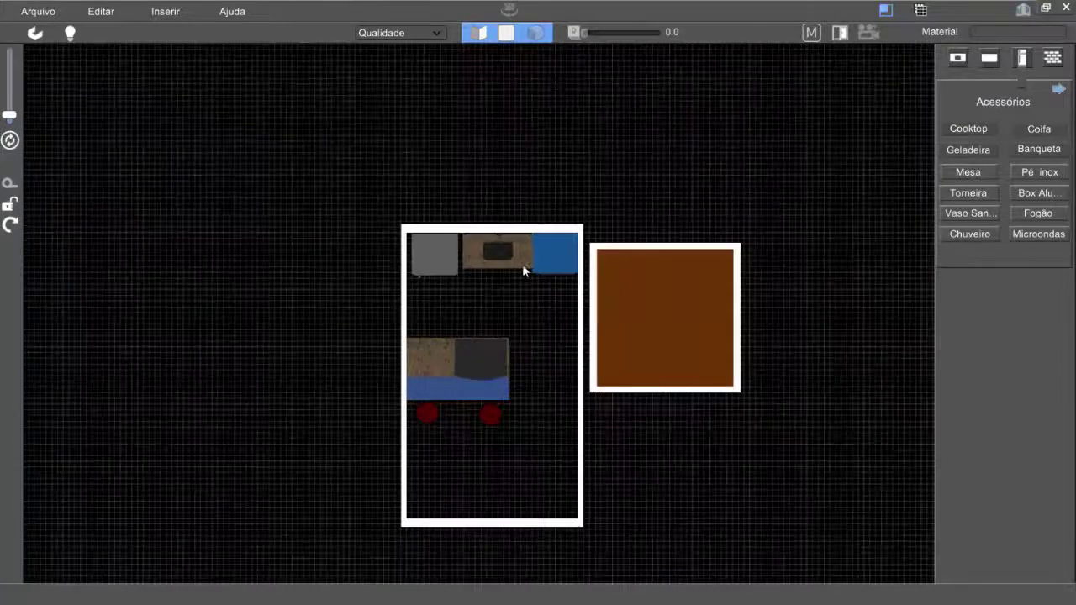
pyautogui.scroll(3, 520, 257)
pyautogui.moveTo(504, 226); pyautogui.dragTo(508, 353)
pyautogui.scroll(2, 493, 269)
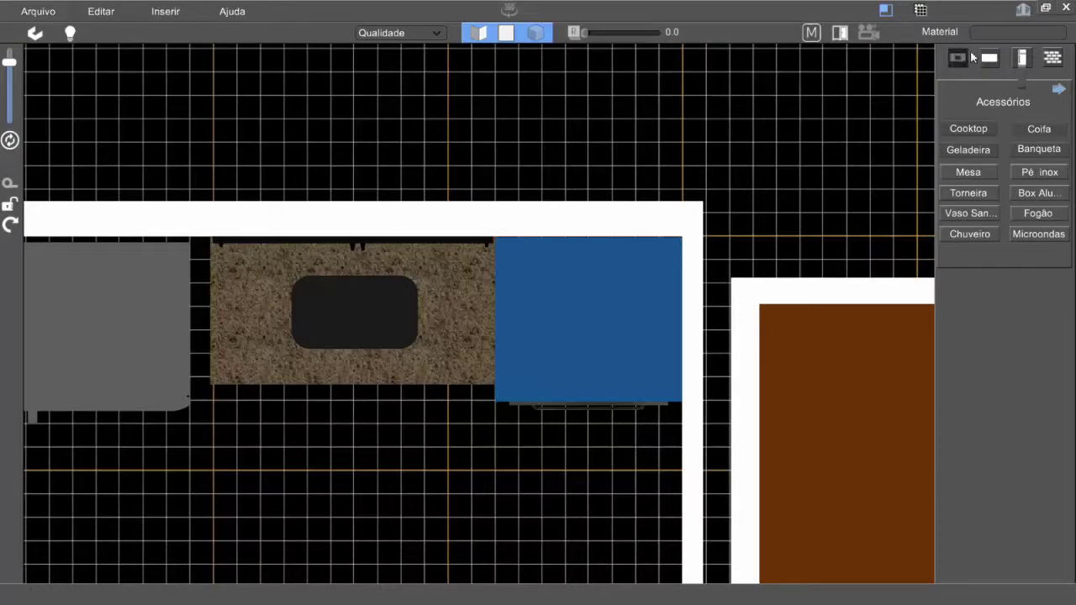
pyautogui.click(1058, 90)
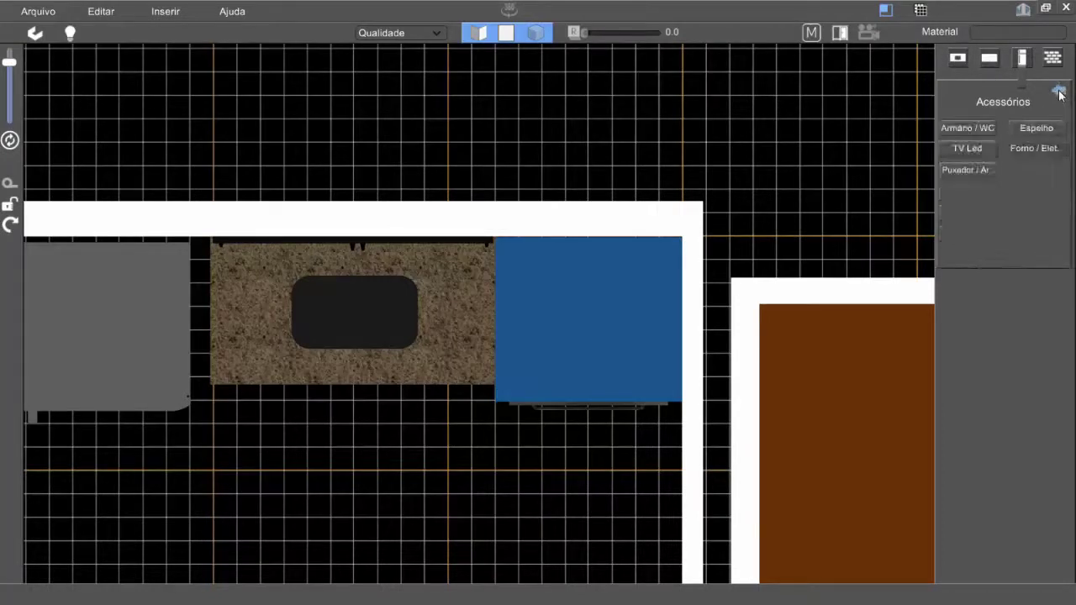
pyautogui.click(958, 59)
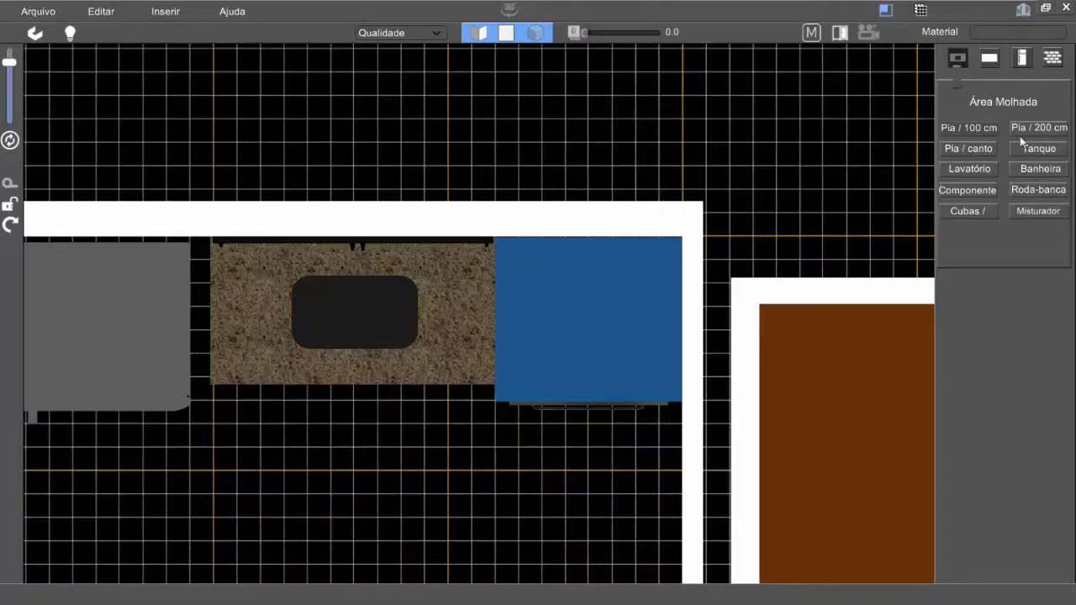
pyautogui.click(1022, 59)
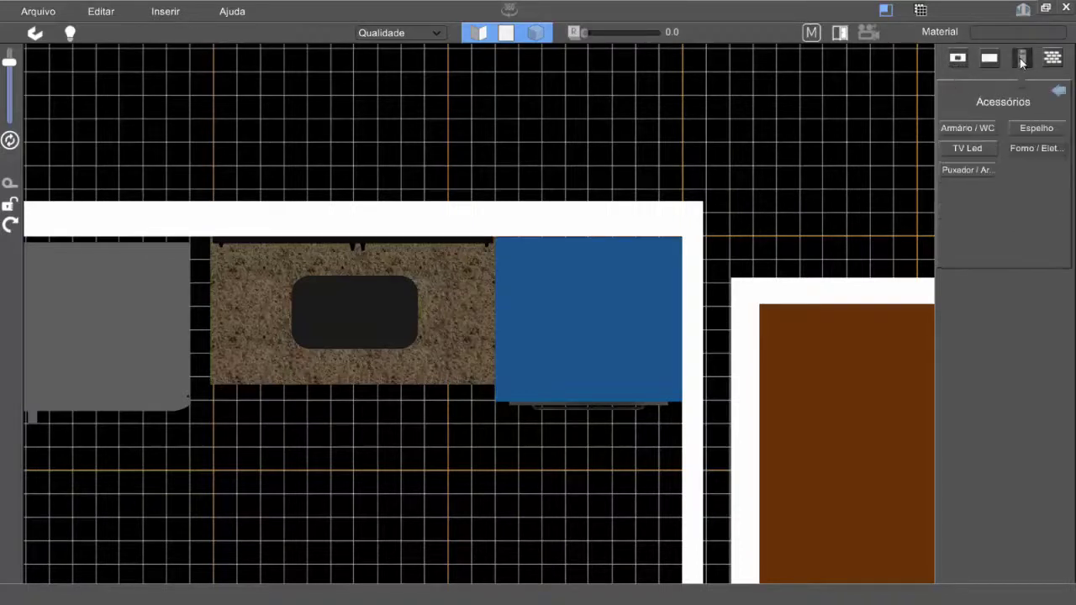
pyautogui.click(1058, 91)
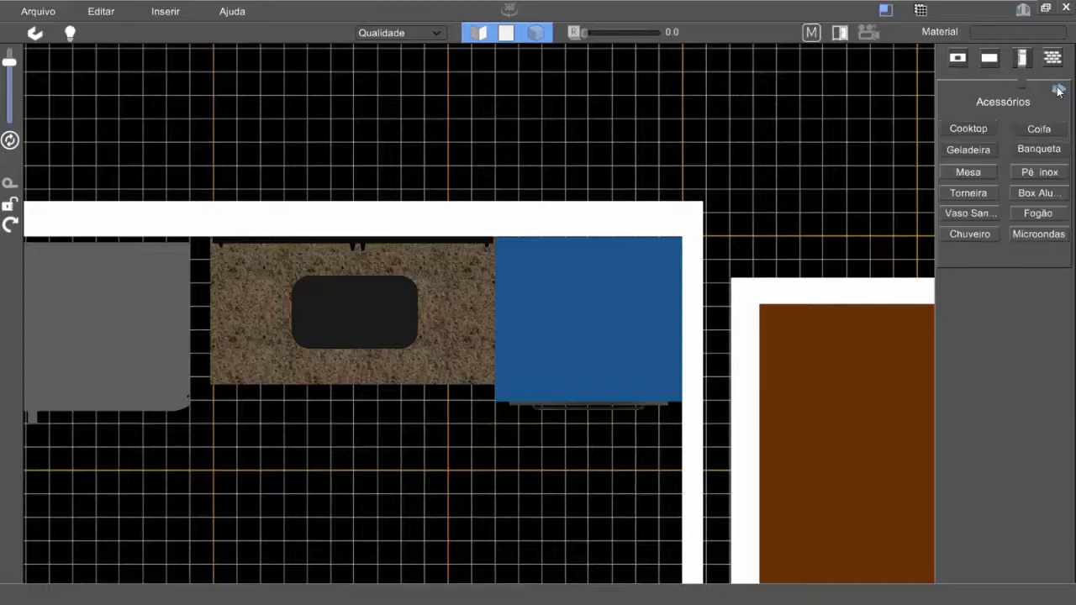
pyautogui.click(969, 194)
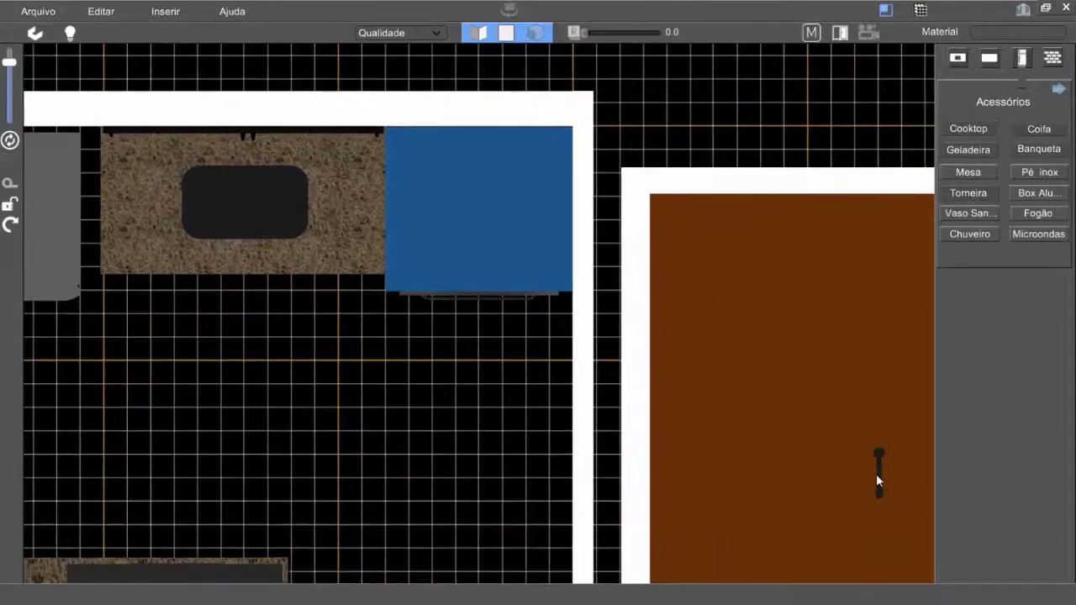
pyautogui.moveTo(876, 479); pyautogui.dragTo(284, 179)
pyautogui.click(920, 10)
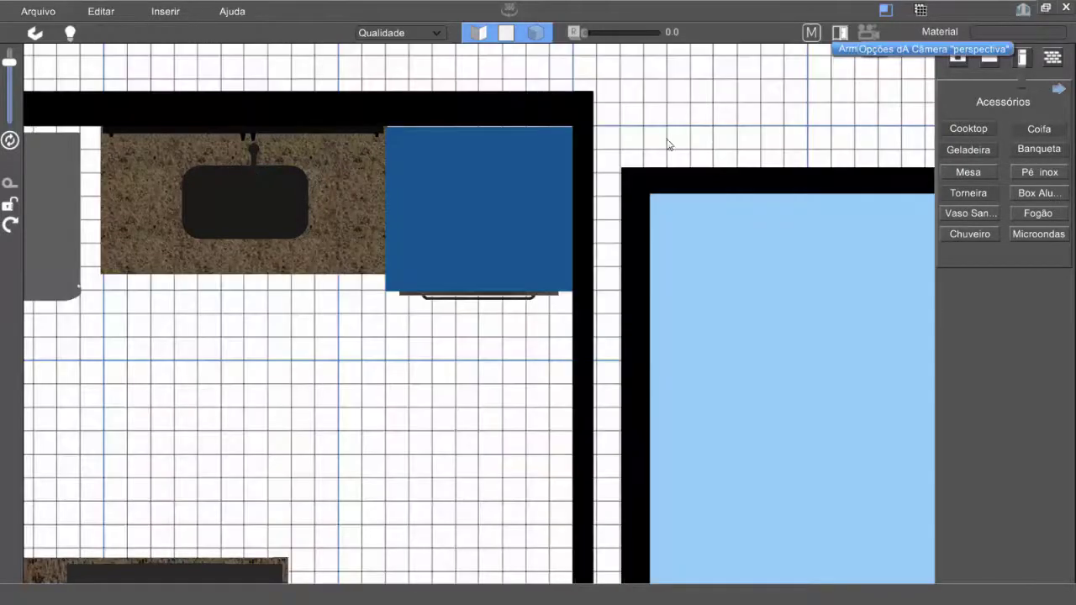
pyautogui.moveTo(458, 279); pyautogui.dragTo(482, 262)
pyautogui.scroll(3, 469, 270)
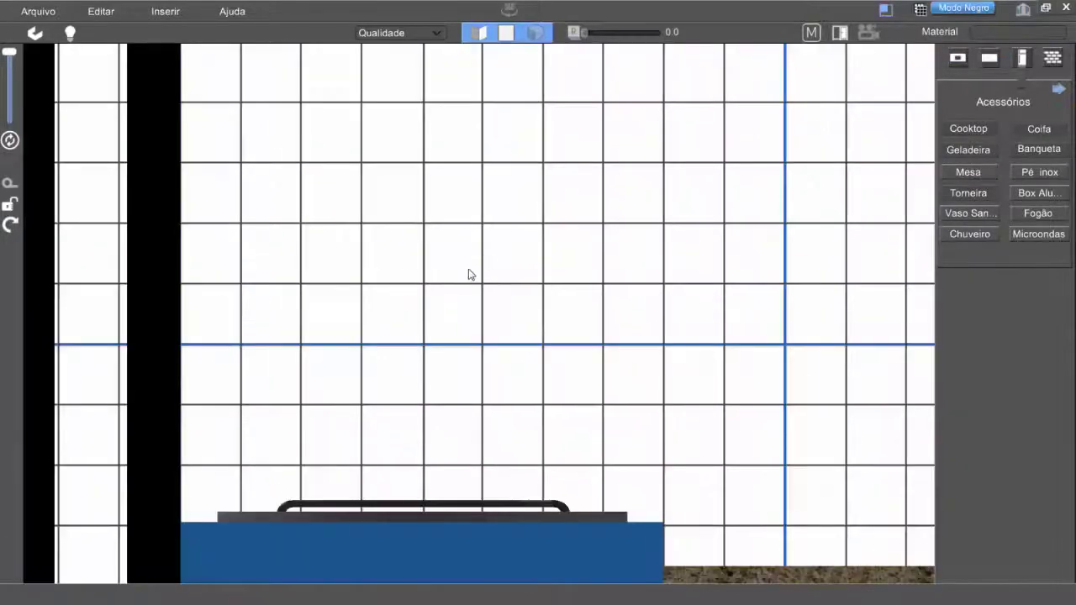
pyautogui.scroll(-5, 468, 270)
pyautogui.moveTo(463, 304); pyautogui.dragTo(478, 287)
pyautogui.scroll(-2, 477, 287)
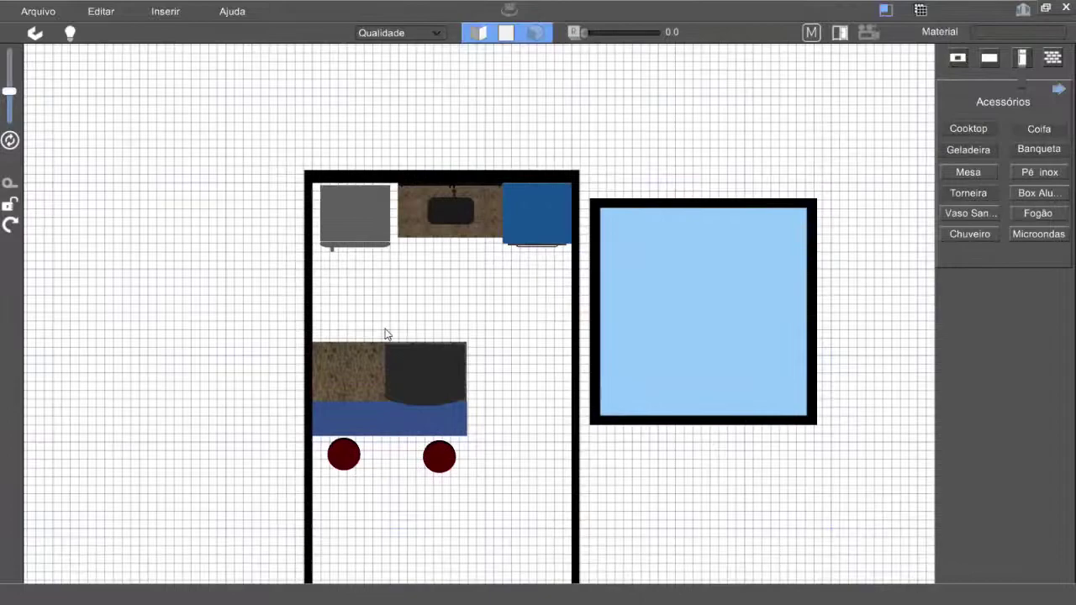
pyautogui.moveTo(387, 335); pyautogui.dragTo(358, 228)
pyautogui.moveTo(427, 238); pyautogui.dragTo(304, 238)
pyautogui.moveTo(523, 237); pyautogui.dragTo(512, 234)
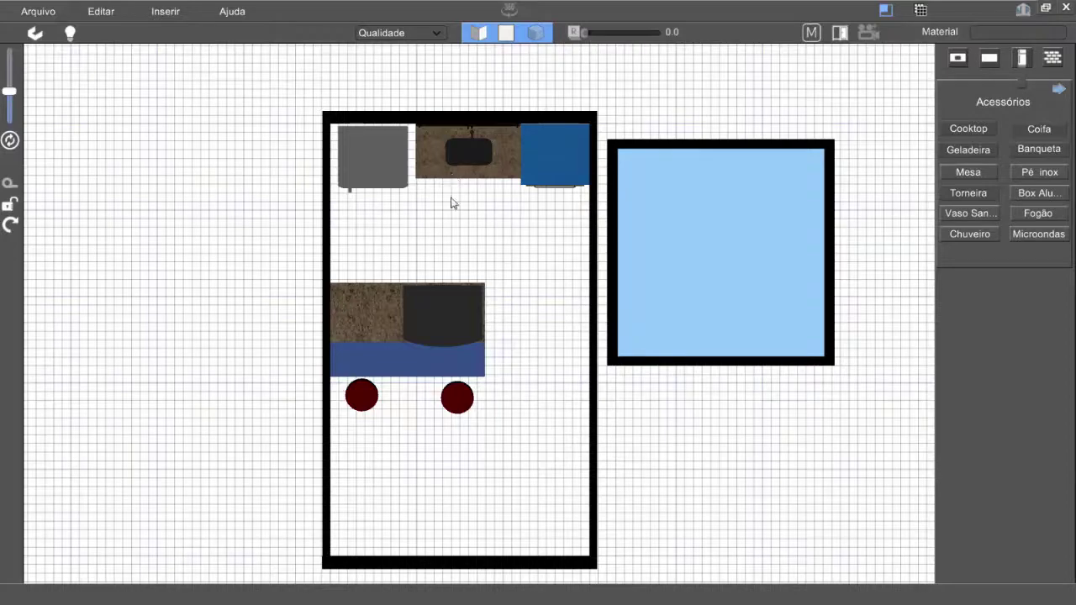
# Insert a granite backsplash (Roda-banca) and place it just in front of the sink counter.
pyautogui.scroll(-3, 435, 249)
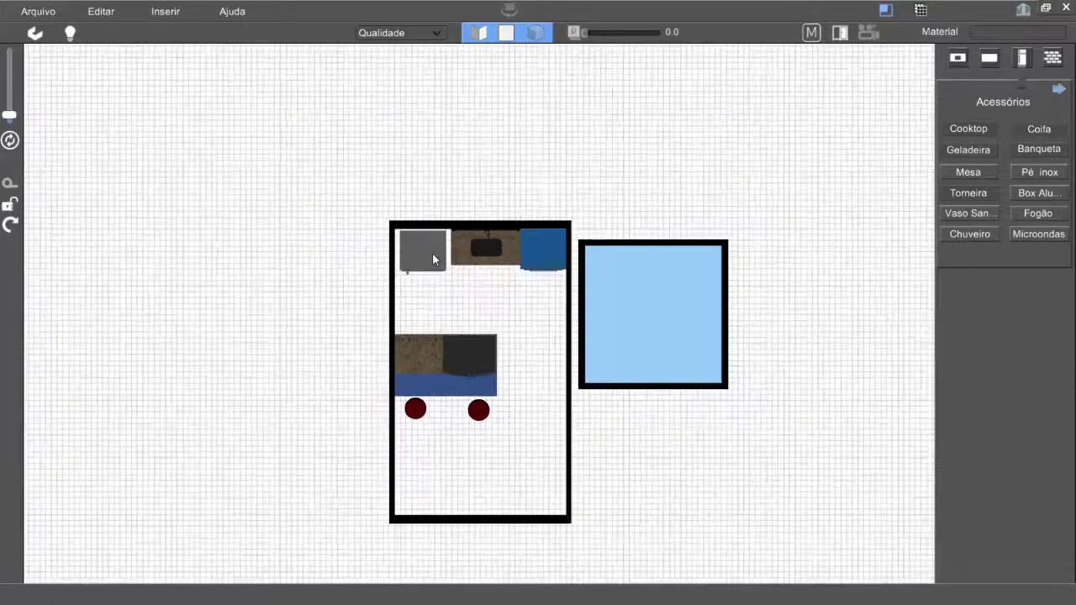
pyautogui.scroll(3, 432, 252)
pyautogui.moveTo(454, 254); pyautogui.dragTo(475, 274)
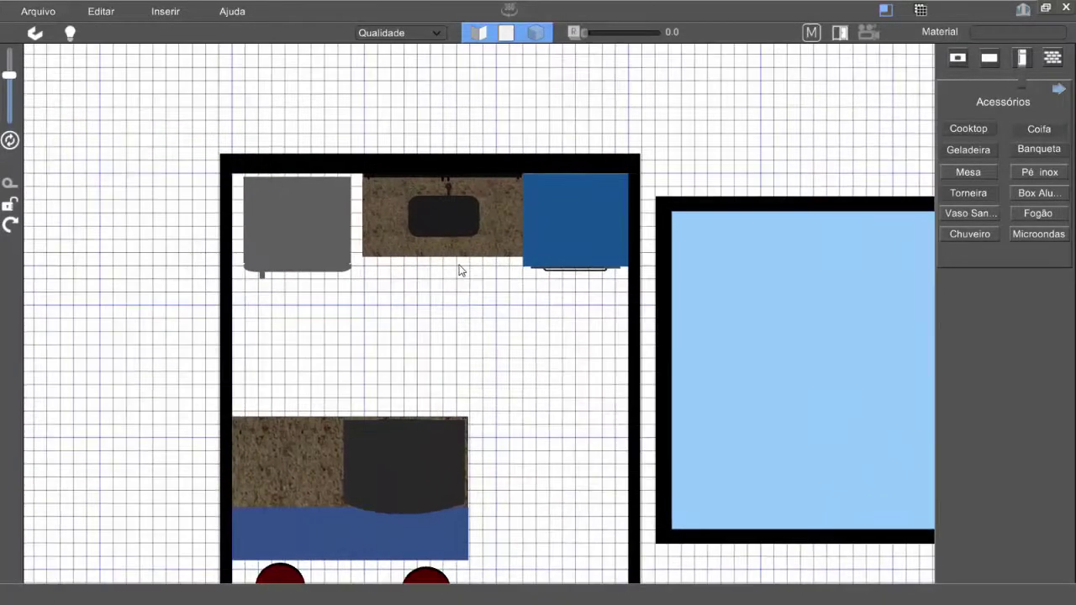
pyautogui.scroll(3, 461, 269)
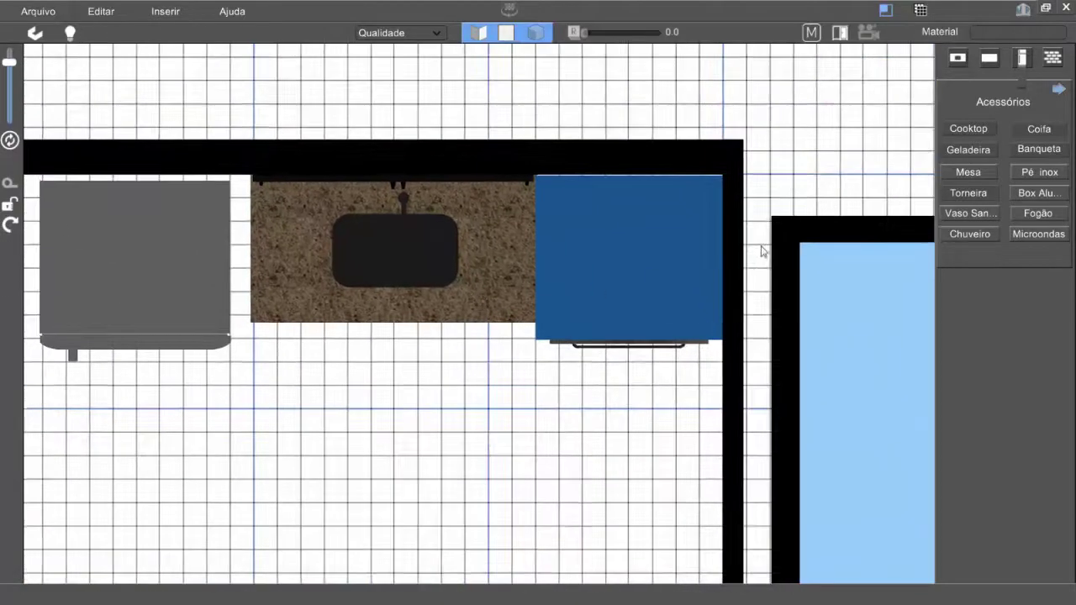
pyautogui.click(957, 57)
pyautogui.click(1047, 194)
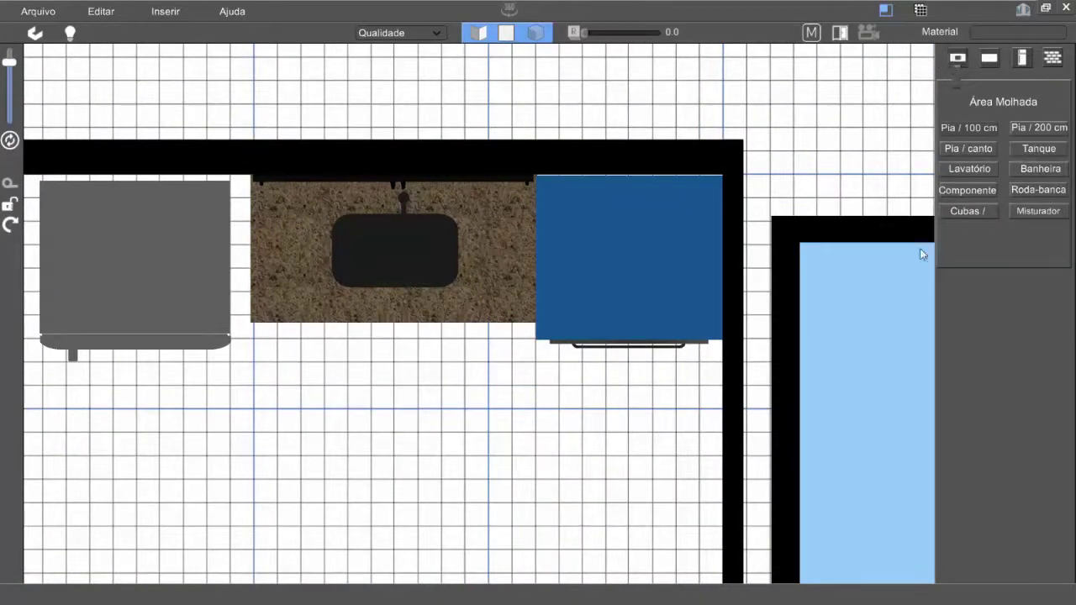
pyautogui.moveTo(645, 308); pyautogui.dragTo(517, 171, button='middle')
pyautogui.moveTo(872, 342); pyautogui.dragTo(178, 279)
pyautogui.moveTo(256, 303); pyautogui.dragTo(446, 320, button='middle')
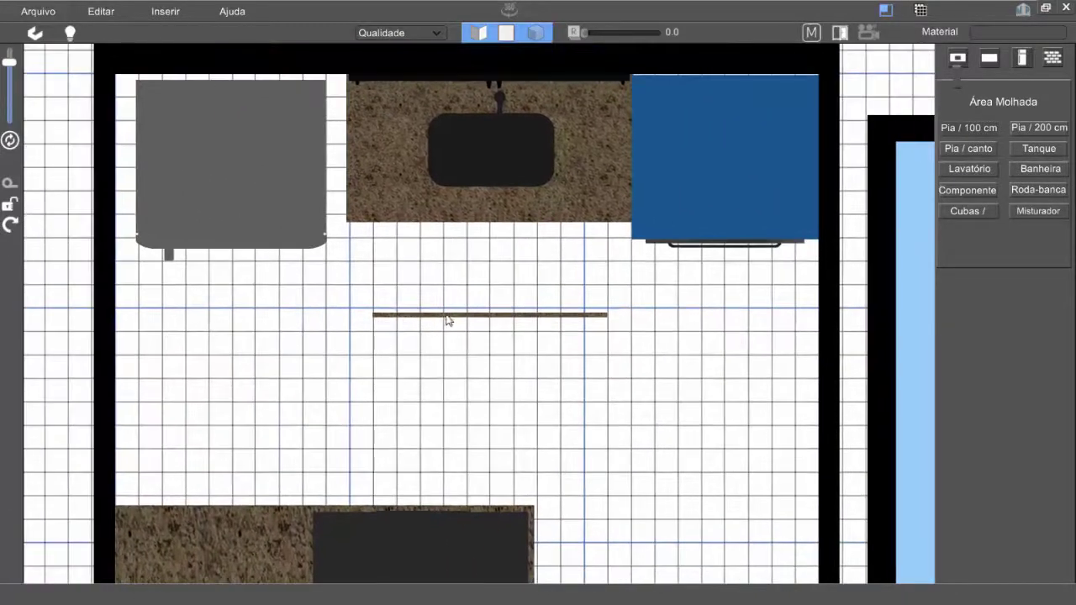
pyautogui.moveTo(450, 319); pyautogui.dragTo(445, 284)
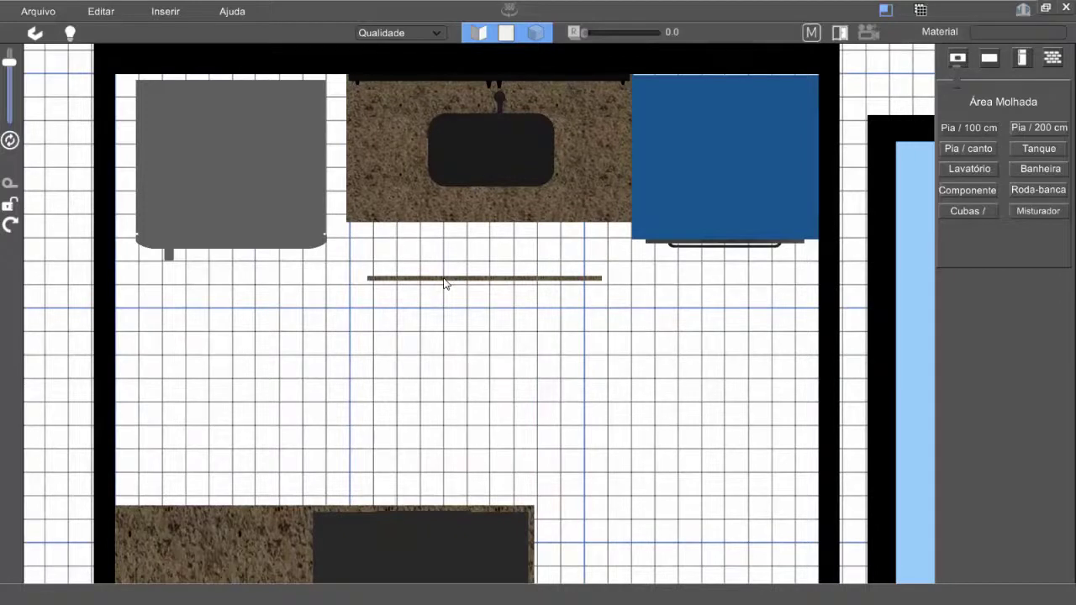
# Set the backsplash's length to 1.25 and move it against the wall behind the sink counter.
pyautogui.click(446, 286)
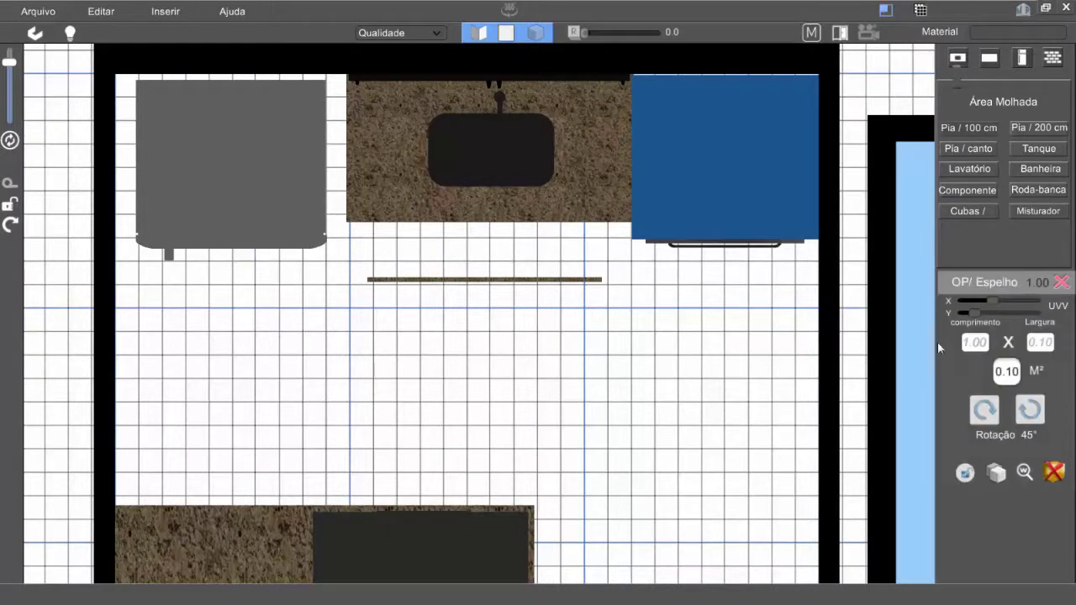
pyautogui.click(975, 343)
pyautogui.write('1.25')
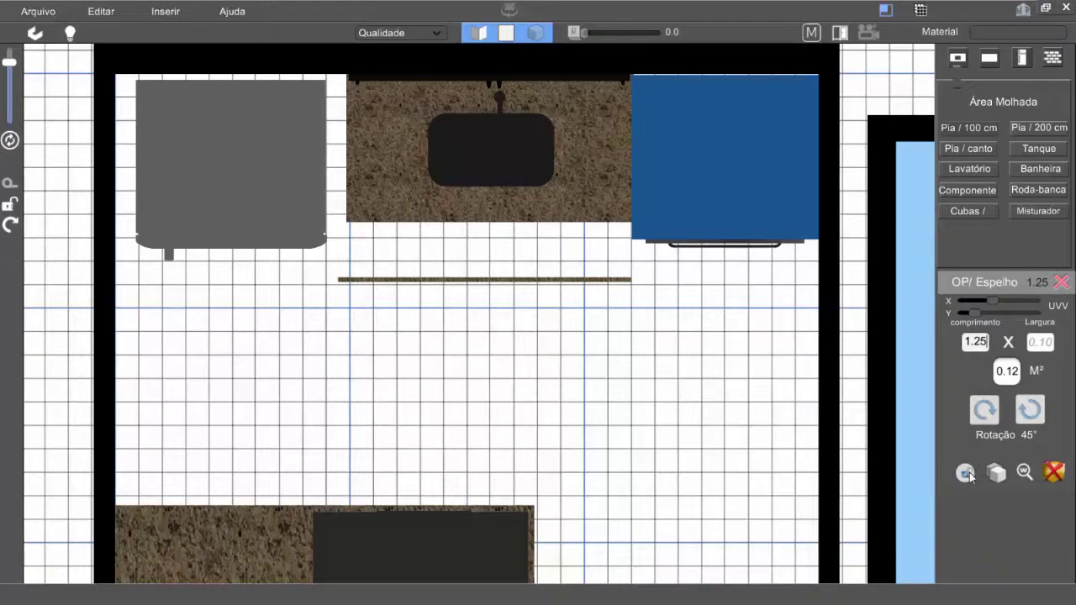
pyautogui.moveTo(416, 298); pyautogui.dragTo(462, 335, button='middle')
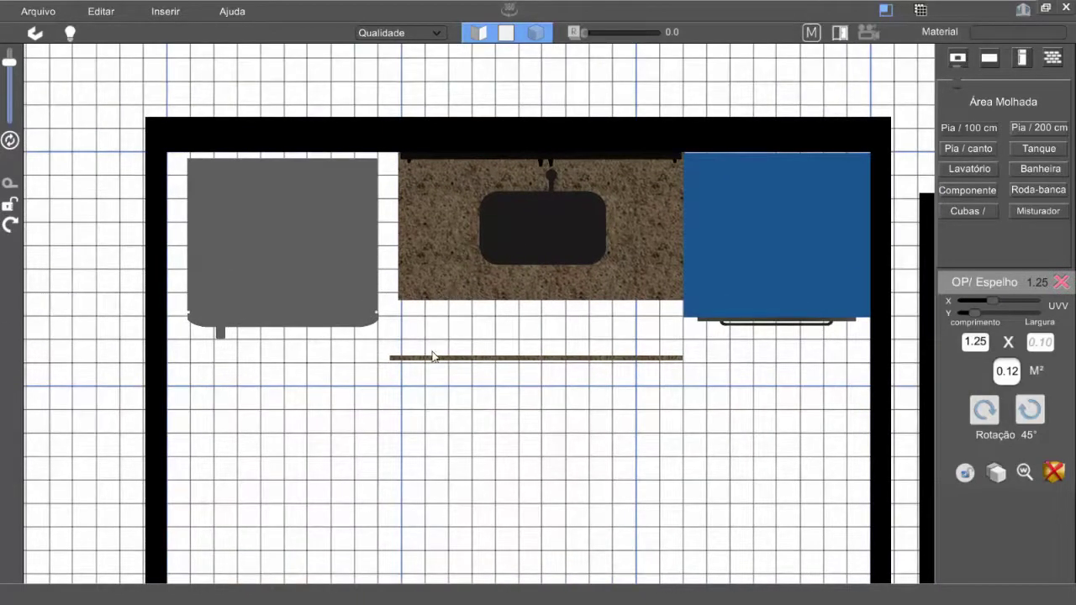
pyautogui.moveTo(413, 363); pyautogui.dragTo(360, 390)
pyautogui.scroll(3, 359, 385)
pyautogui.moveTo(378, 390); pyautogui.dragTo(398, 378, button='middle')
pyautogui.moveTo(374, 415); pyautogui.dragTo(378, 445, button='middle')
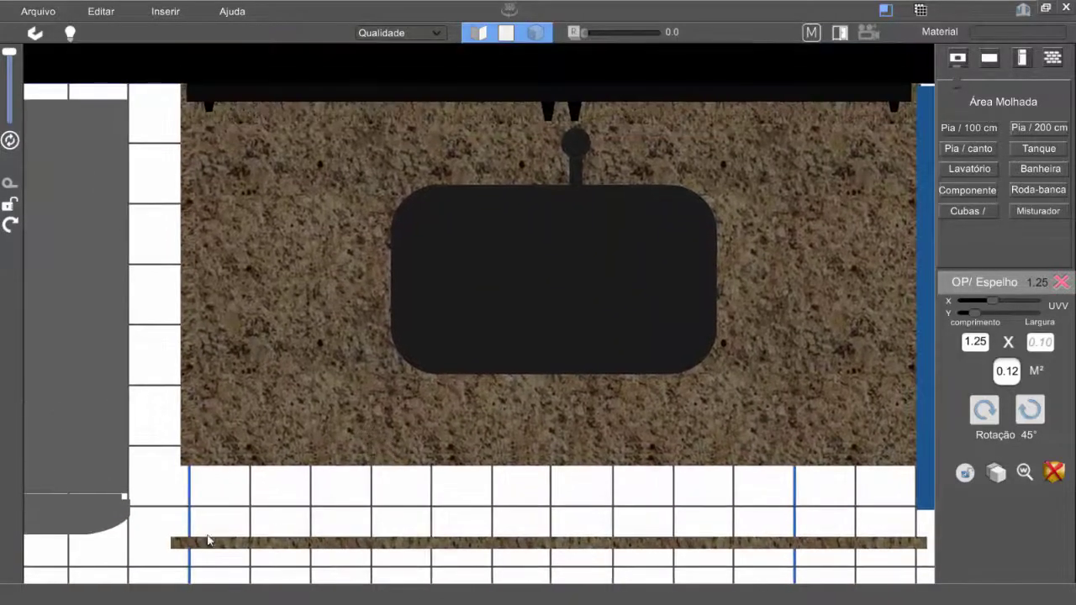
pyautogui.moveTo(209, 541); pyautogui.dragTo(193, 90)
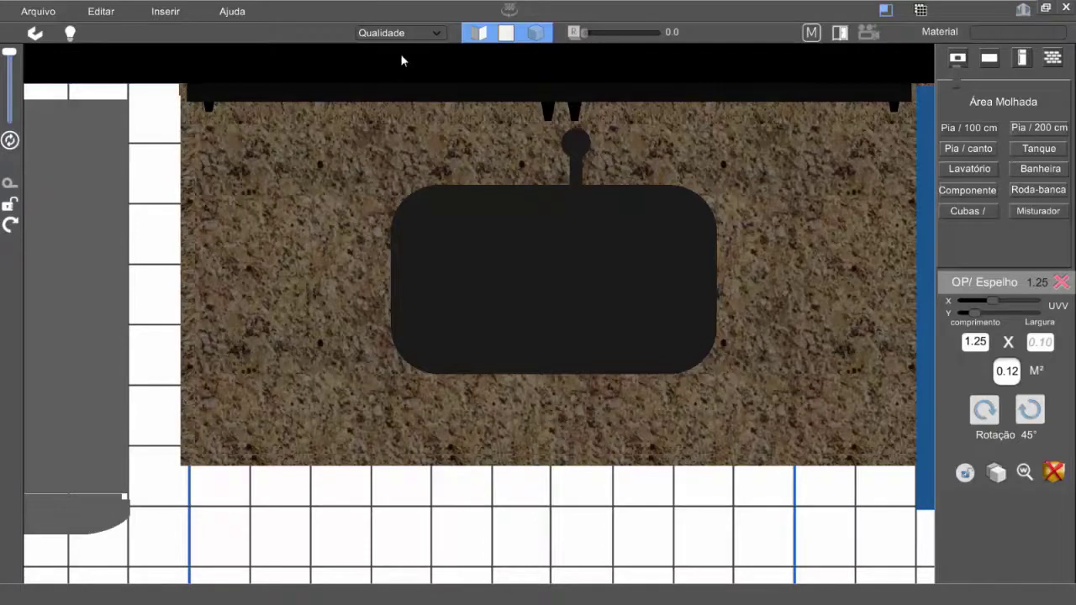
# In the front section view, align the backsplash with the sink counter below the window and lock it.
pyautogui.click(475, 32)
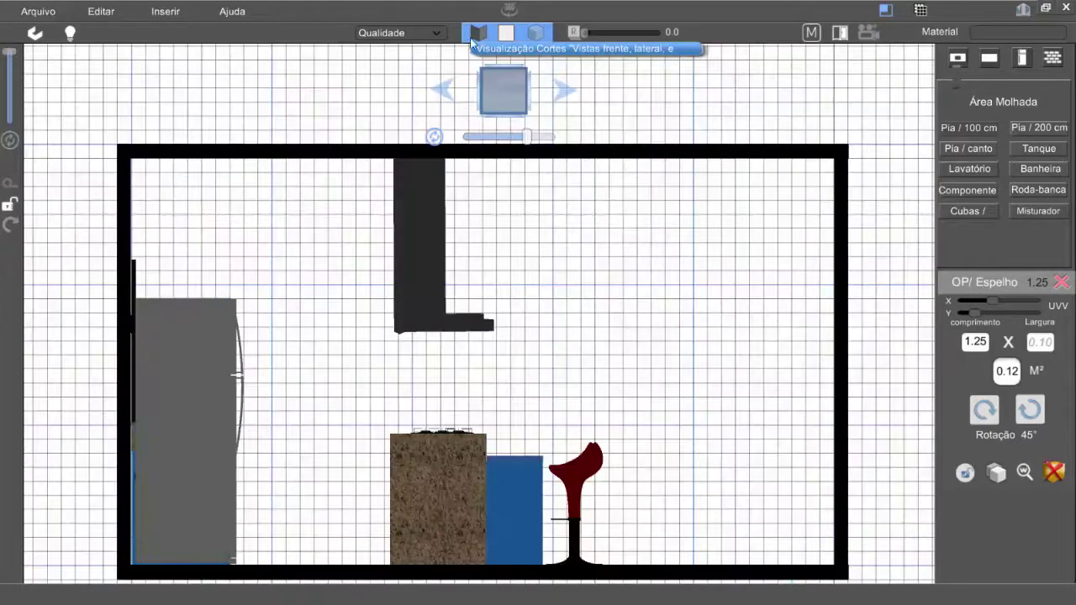
pyautogui.click(562, 90)
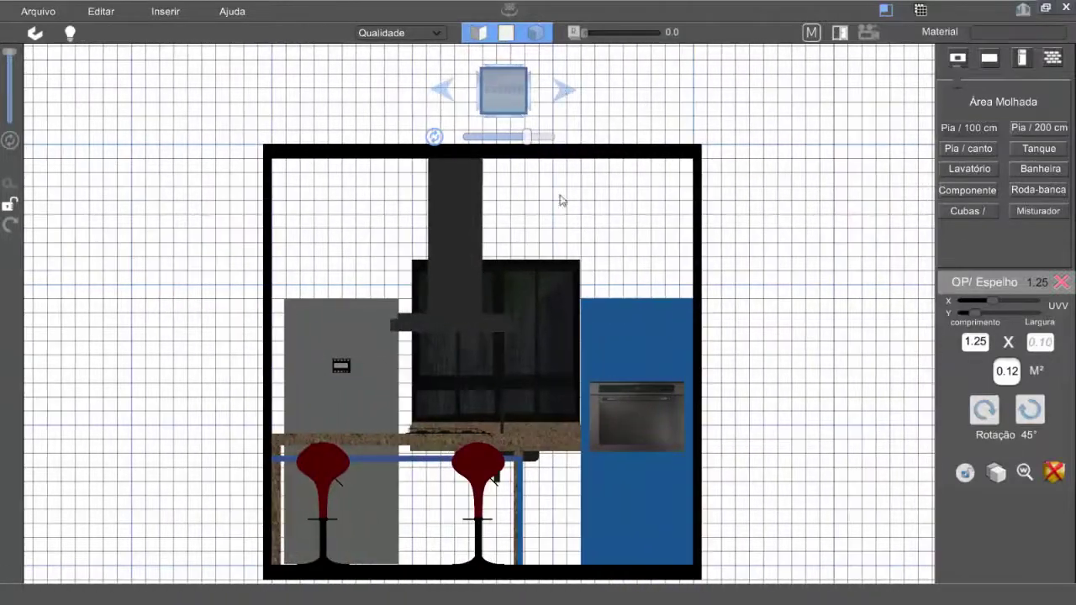
pyautogui.scroll(5, 468, 320)
pyautogui.moveTo(452, 362); pyautogui.dragTo(450, 211, button='middle')
pyautogui.moveTo(463, 256); pyautogui.dragTo(475, 395, button='middle')
pyautogui.moveTo(545, 137); pyautogui.dragTo(533, 141)
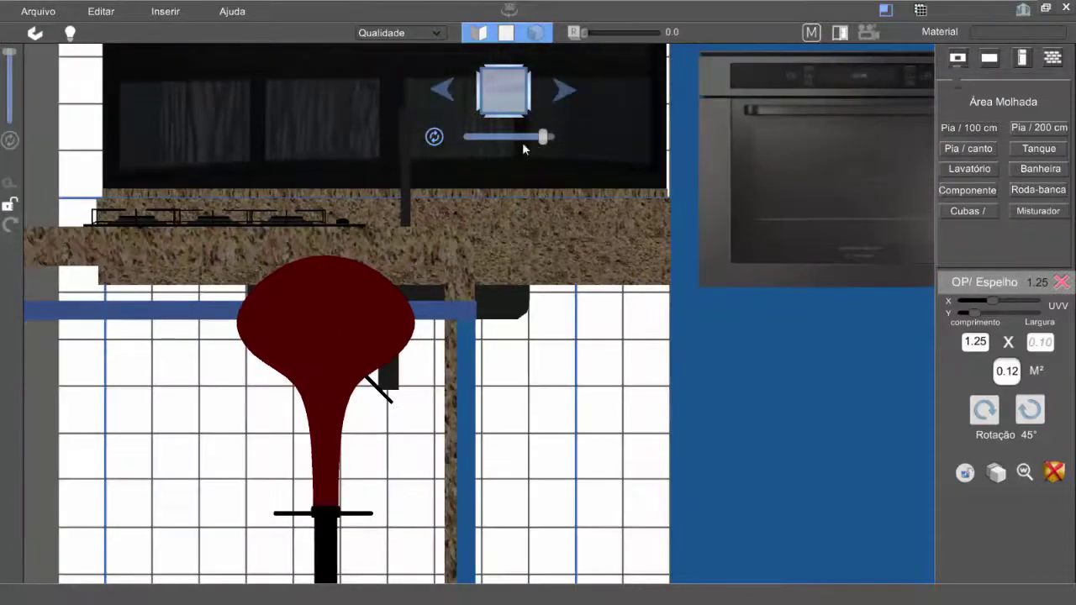
pyautogui.moveTo(314, 235); pyautogui.dragTo(392, 211, button='middle')
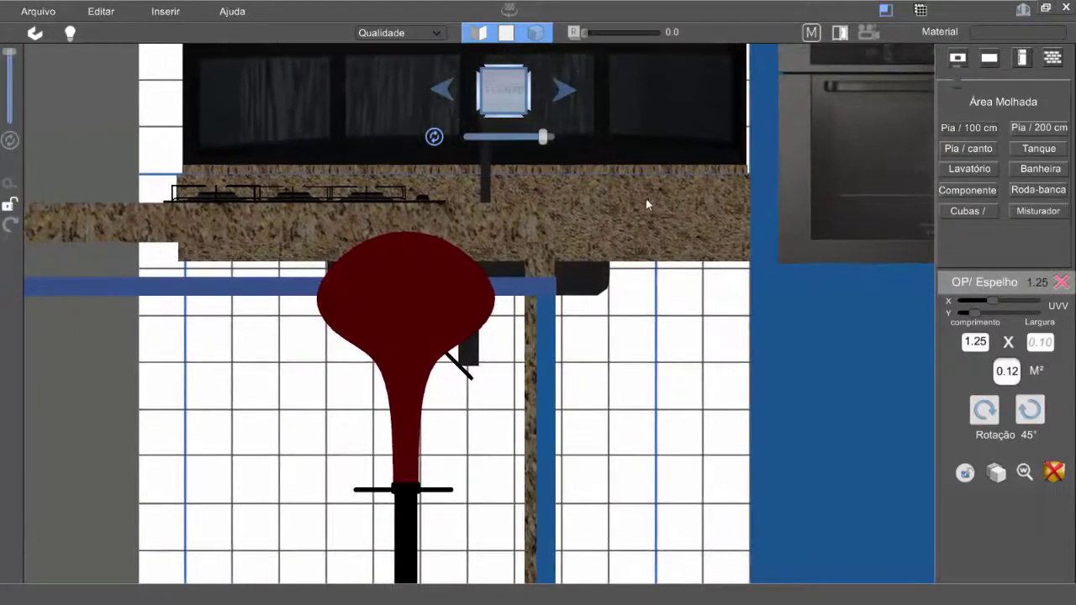
pyautogui.moveTo(646, 199); pyautogui.dragTo(654, 221)
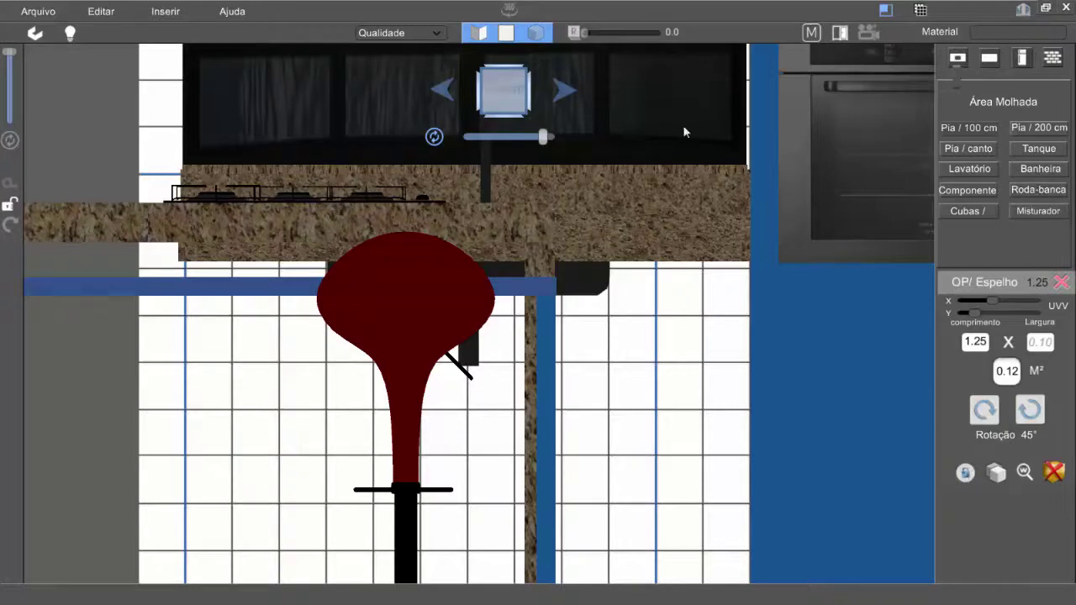
# Return to the plan view, insert a second backsplash (Roda-banca) and place it between the sink counter and the island.
pyautogui.click(505, 34)
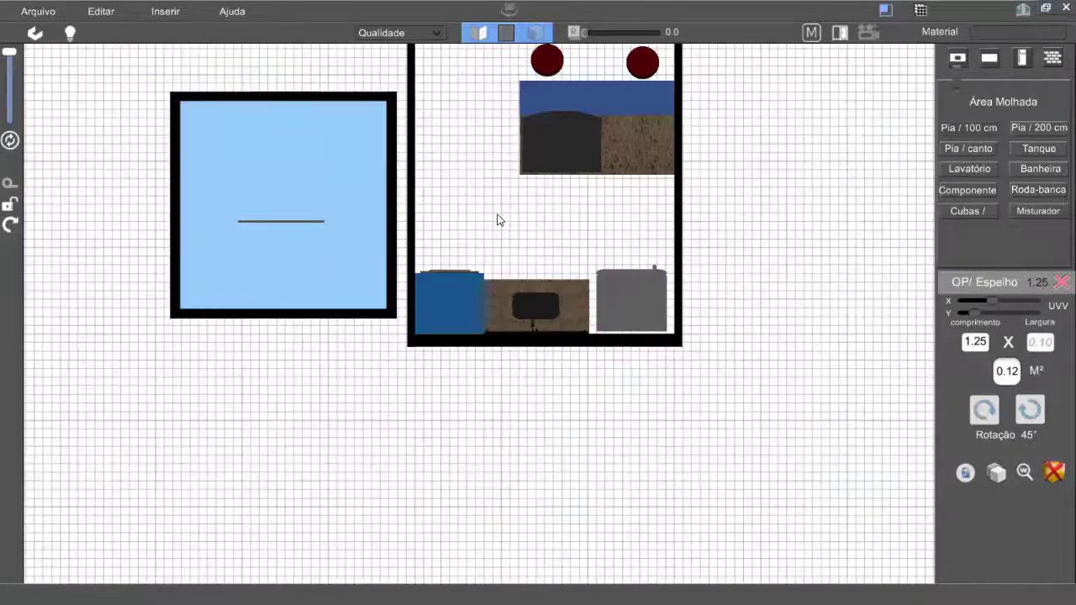
pyautogui.moveTo(483, 226); pyautogui.dragTo(529, 271, button='middle')
pyautogui.moveTo(614, 157); pyautogui.dragTo(530, 275, button='middle')
pyautogui.moveTo(648, 147); pyautogui.dragTo(634, 164, button='middle')
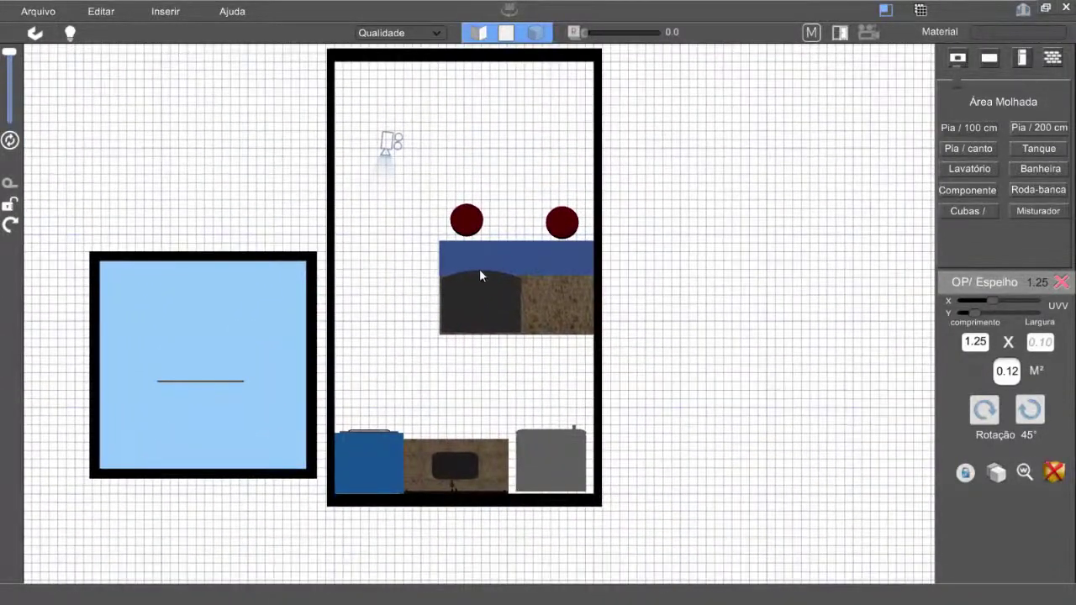
pyautogui.scroll(3, 479, 271)
pyautogui.scroll(-3, 479, 277)
pyautogui.moveTo(441, 297); pyautogui.dragTo(403, 297, button='middle')
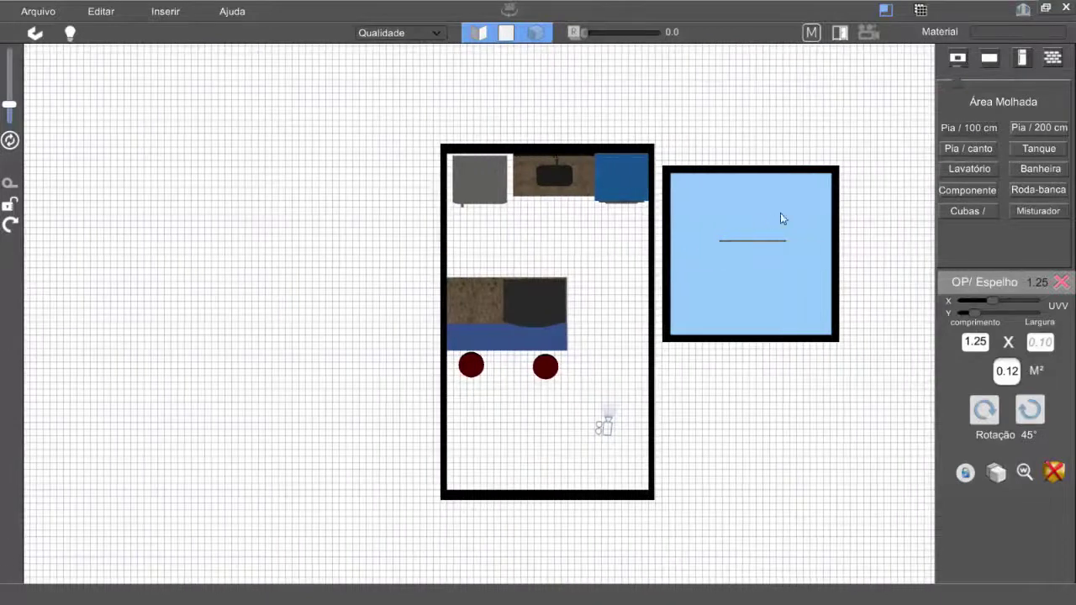
pyautogui.moveTo(766, 241); pyautogui.dragTo(525, 258)
pyautogui.scroll(3, 475, 318)
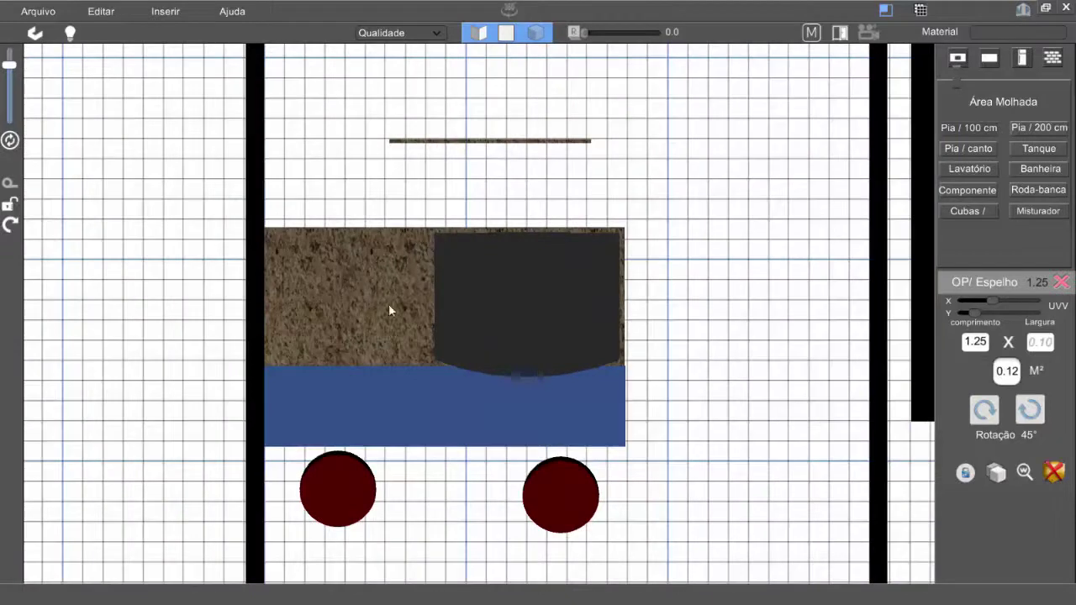
# Check the island countertop's dimensions in its options and close them.
pyautogui.moveTo(388, 311); pyautogui.dragTo(441, 273)
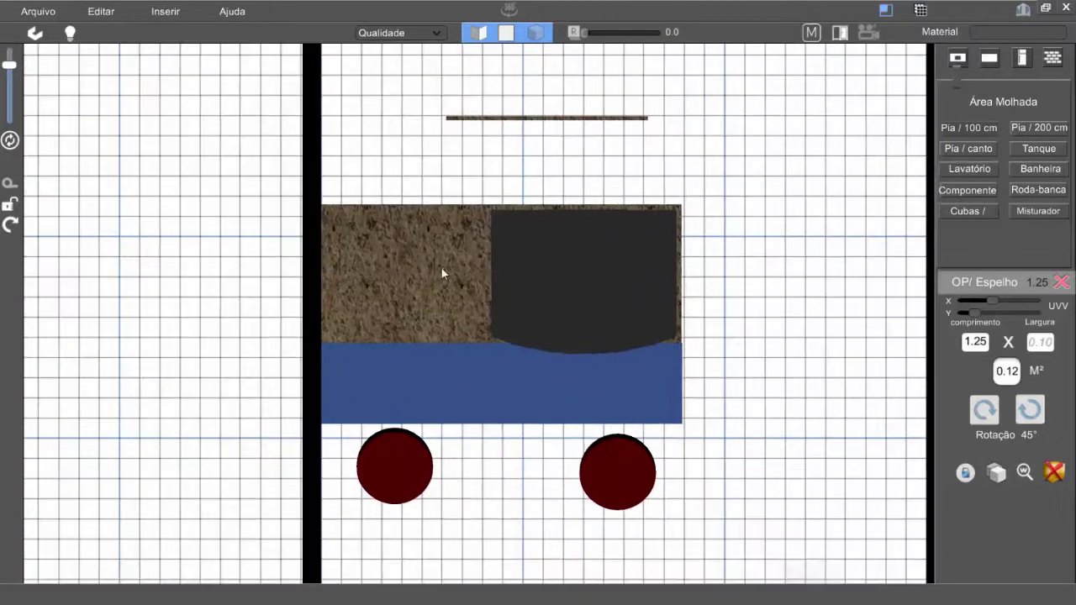
pyautogui.click(442, 268)
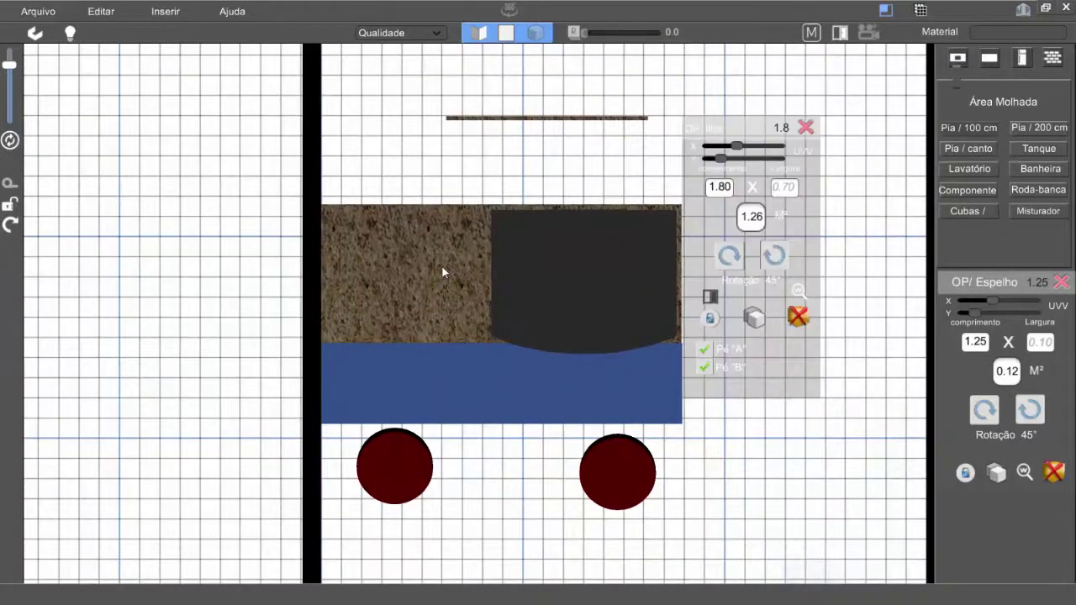
pyautogui.click(808, 125)
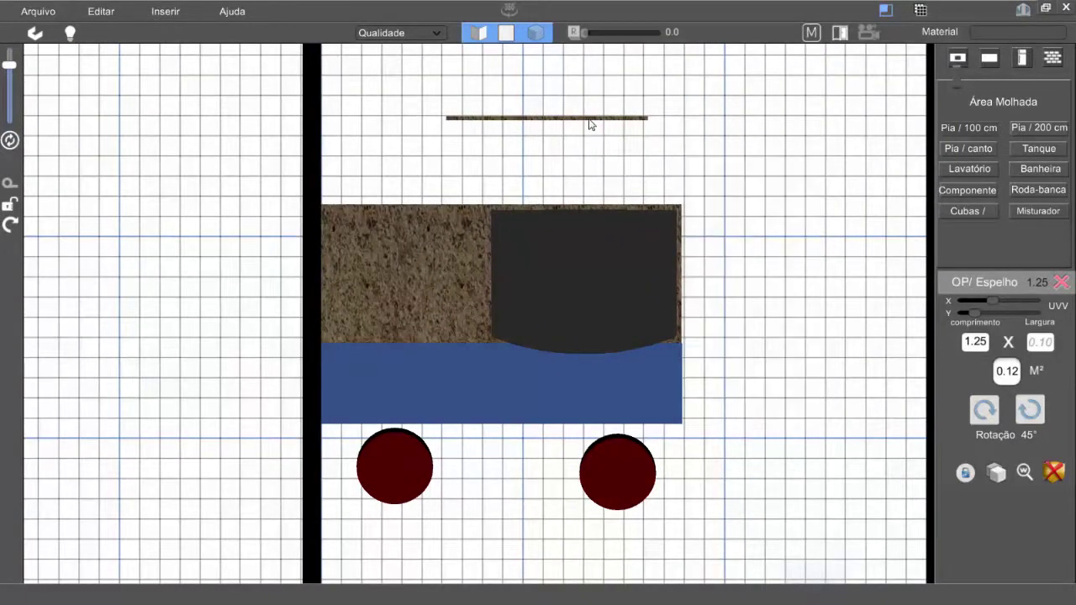
# Set the second backsplash's length to 0.70, rotate it parallel to the side wall and place it against the wall at the island countertop's end.
pyautogui.click(590, 119)
pyautogui.moveTo(1006, 383); pyautogui.dragTo(807, 227)
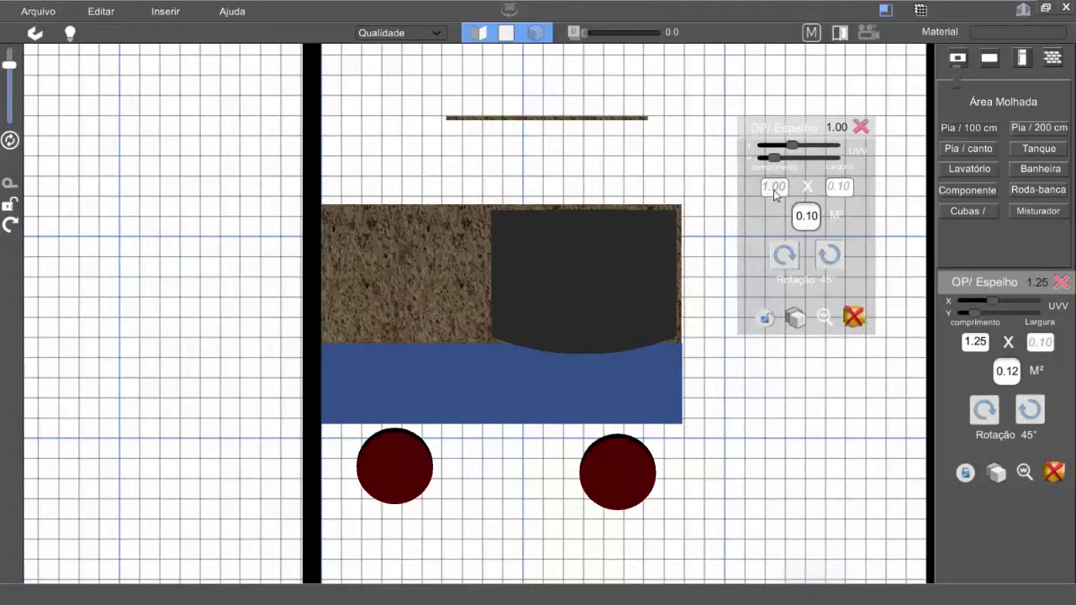
pyautogui.write('0')
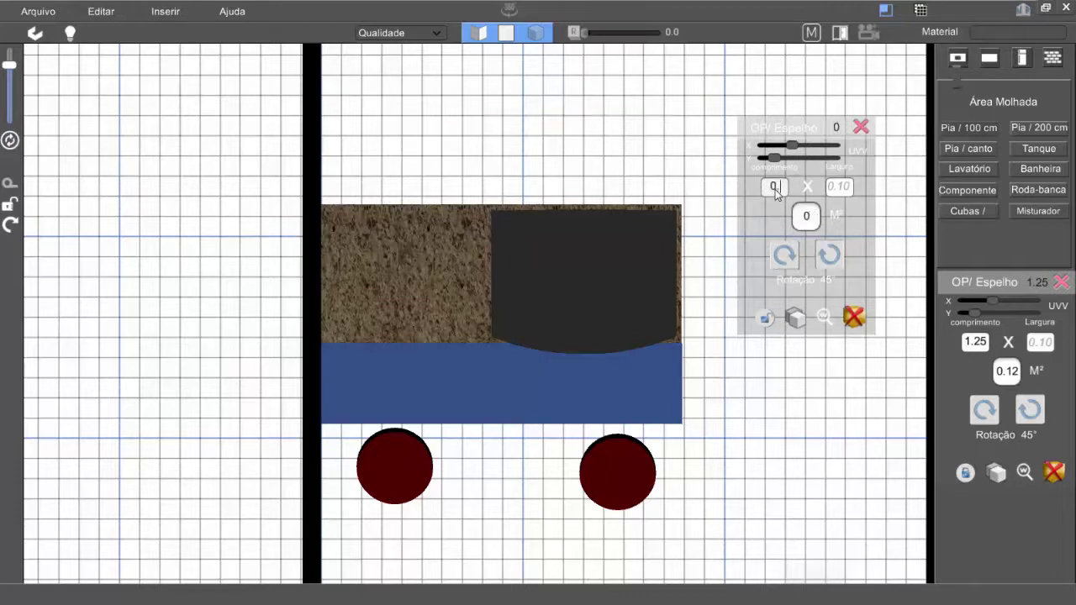
pyautogui.write('.70')
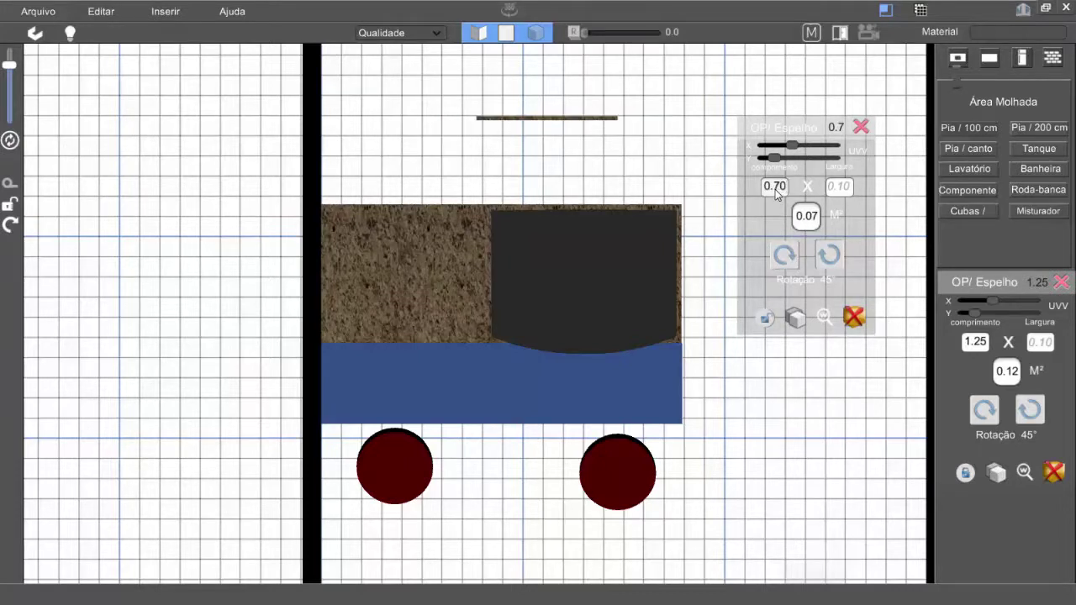
pyautogui.click(829, 255)
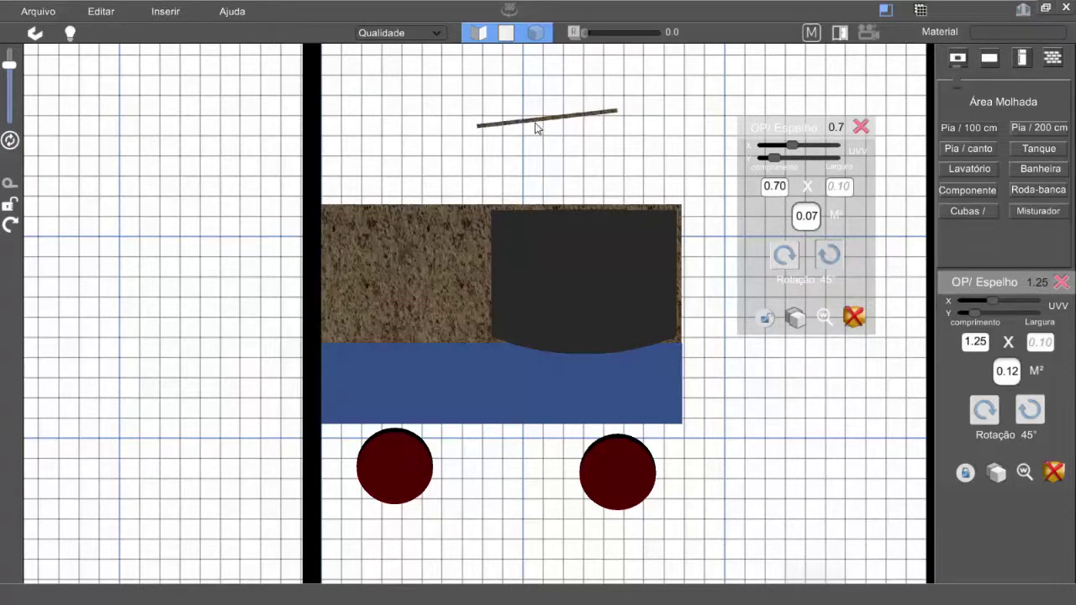
pyautogui.moveTo(548, 123); pyautogui.dragTo(320, 272)
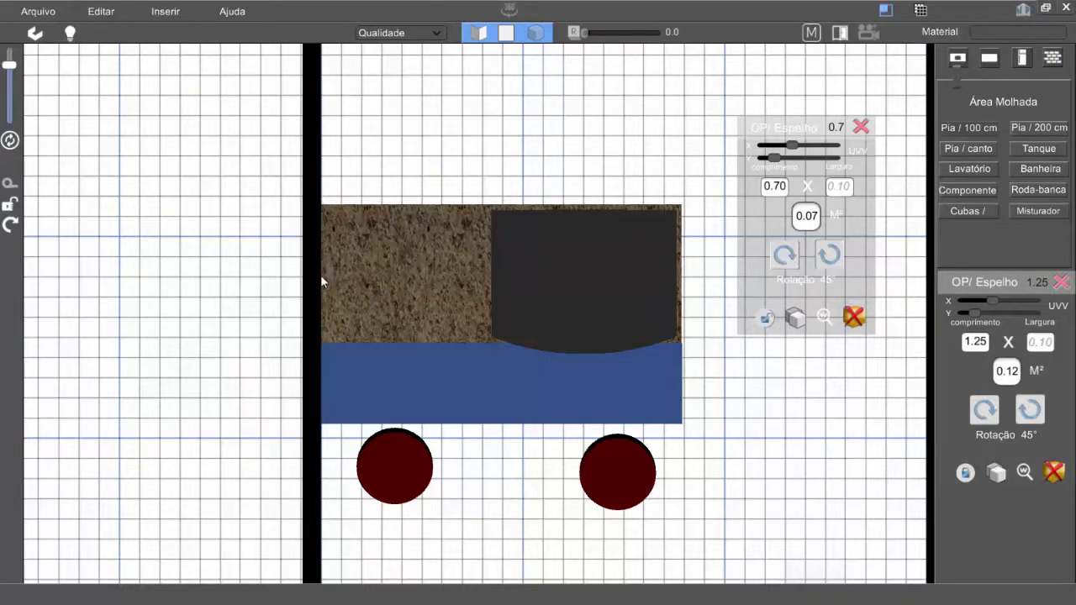
pyautogui.moveTo(374, 256); pyautogui.dragTo(393, 267, button='middle')
pyautogui.scroll(4, 426, 262)
pyautogui.scroll(-5, 379, 265)
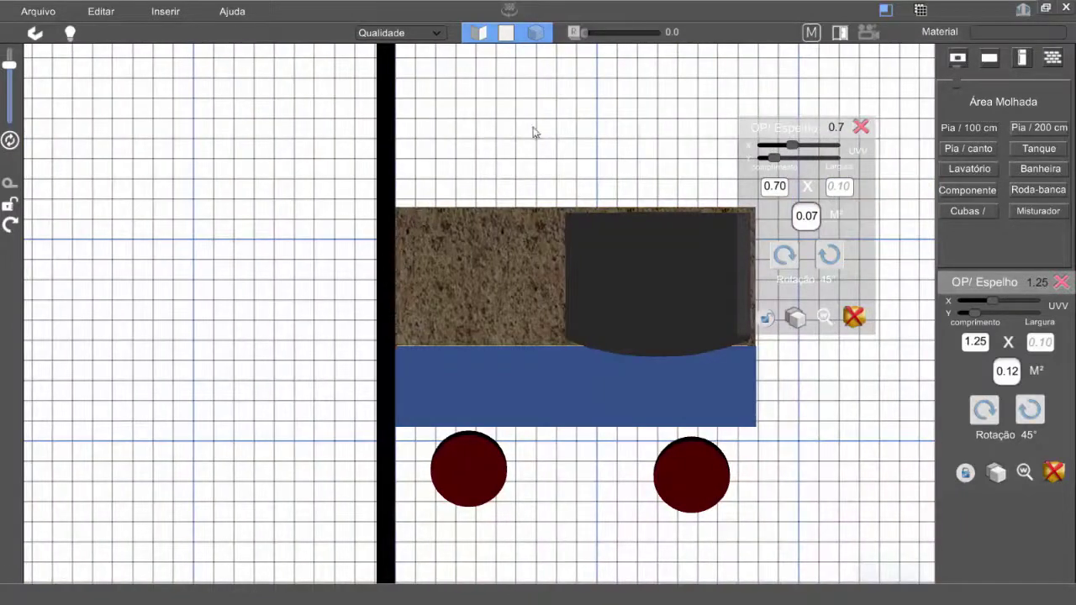
# In the front section view, seat the backsplash on the island countertop flush against the wall.
pyautogui.click(478, 32)
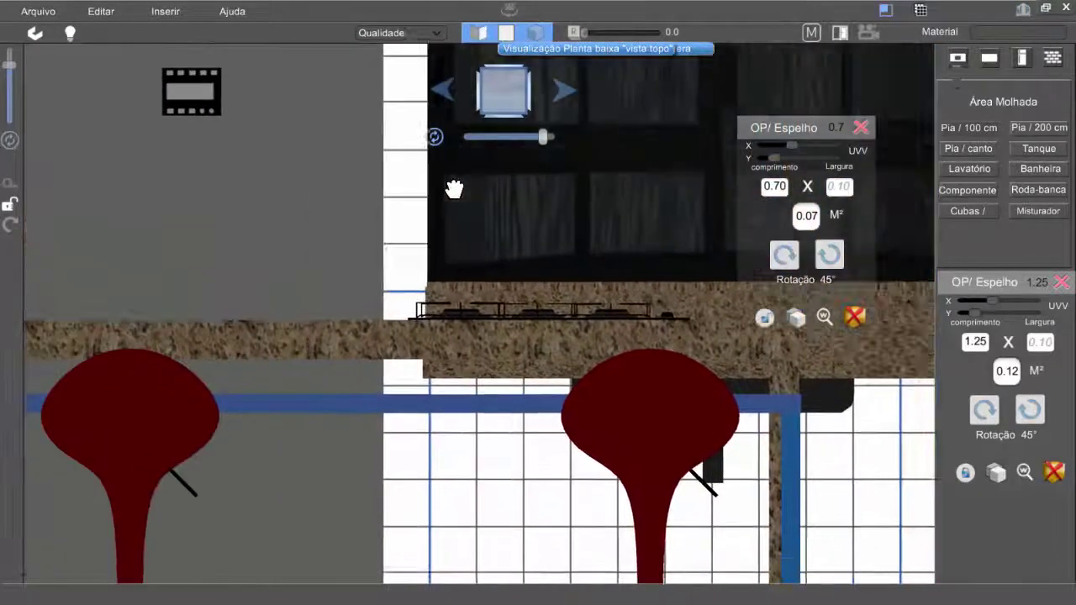
pyautogui.moveTo(454, 188); pyautogui.dragTo(523, 212, button='middle')
pyautogui.moveTo(422, 265); pyautogui.dragTo(594, 269, button='middle')
pyautogui.moveTo(377, 303); pyautogui.dragTo(461, 256, button='middle')
pyautogui.moveTo(294, 284)
pyautogui.mouseDown()
pyautogui.moveTo(302, 281)
pyautogui.moveTo(298, 300)
pyautogui.mouseUp()
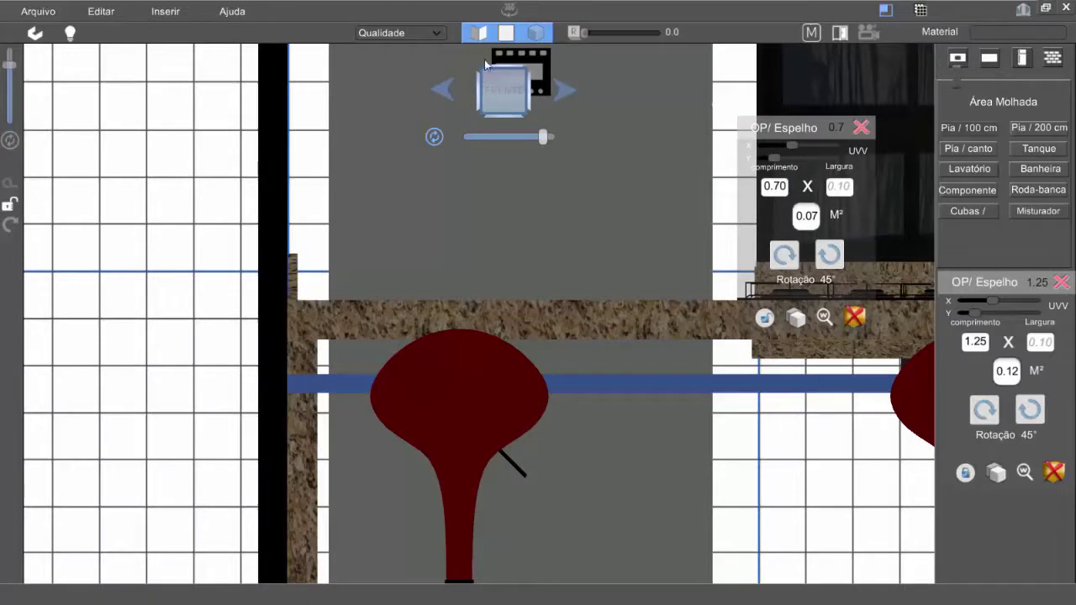
# In the side section view, set the backsplash's length to 0.69 and align it with the edges of the island countertop.
pyautogui.click(441, 89)
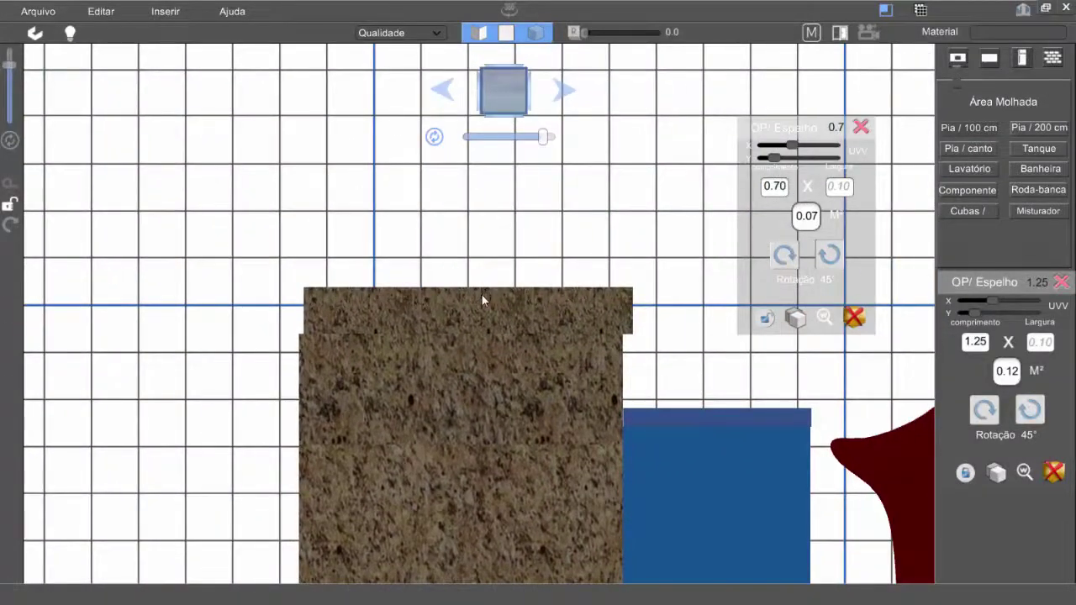
pyautogui.moveTo(481, 293); pyautogui.dragTo(466, 273)
pyautogui.moveTo(469, 321); pyautogui.dragTo(473, 334)
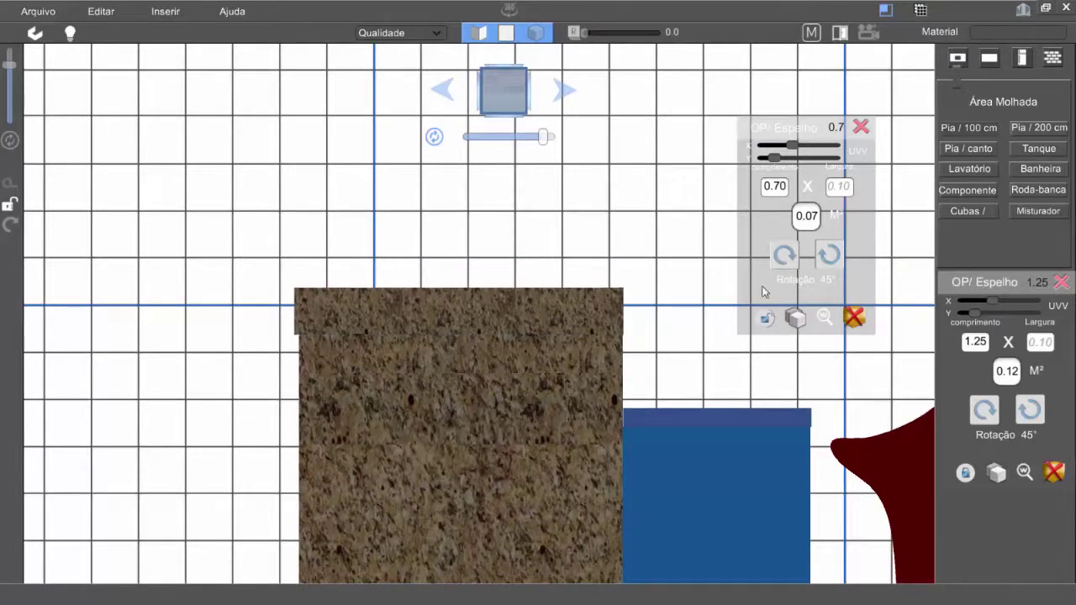
pyautogui.write('0')
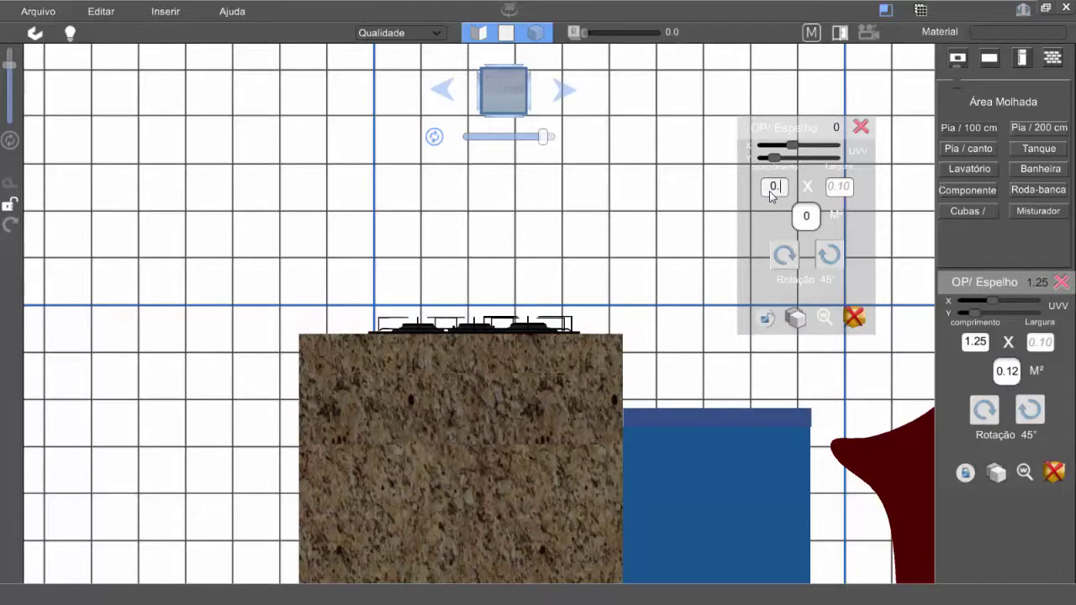
pyautogui.write('.69')
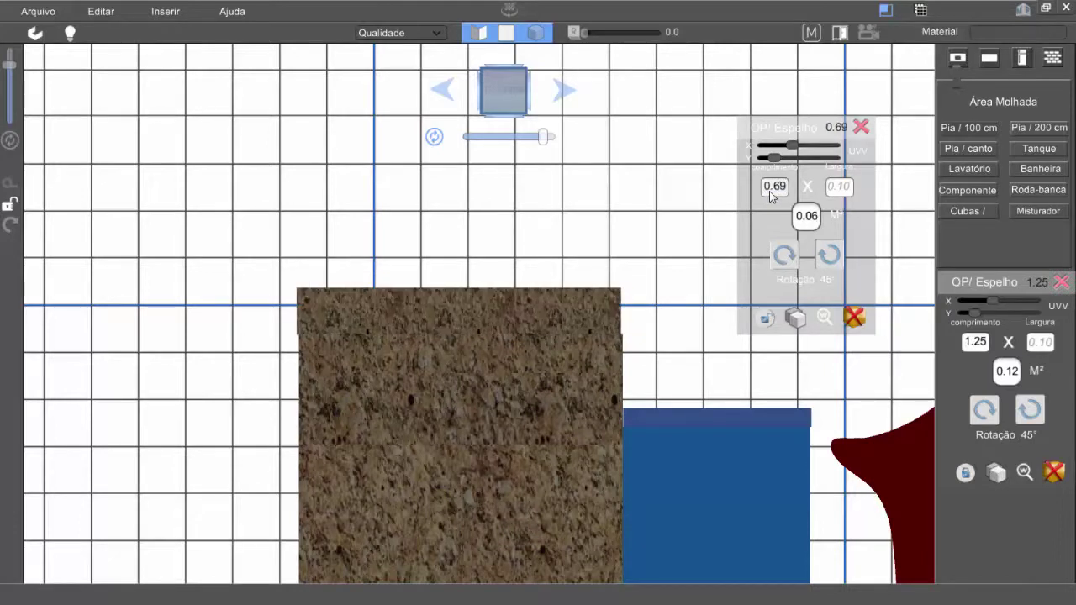
pyautogui.moveTo(478, 298); pyautogui.dragTo(480, 333)
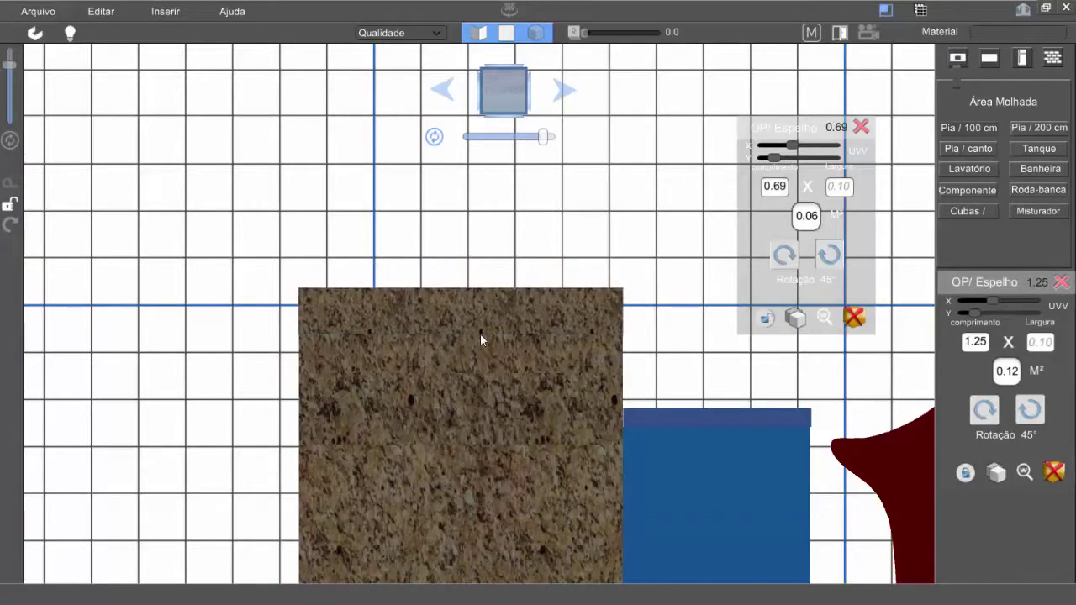
# Return to the plan view and close the options of both backsplashes.
pyautogui.click(507, 33)
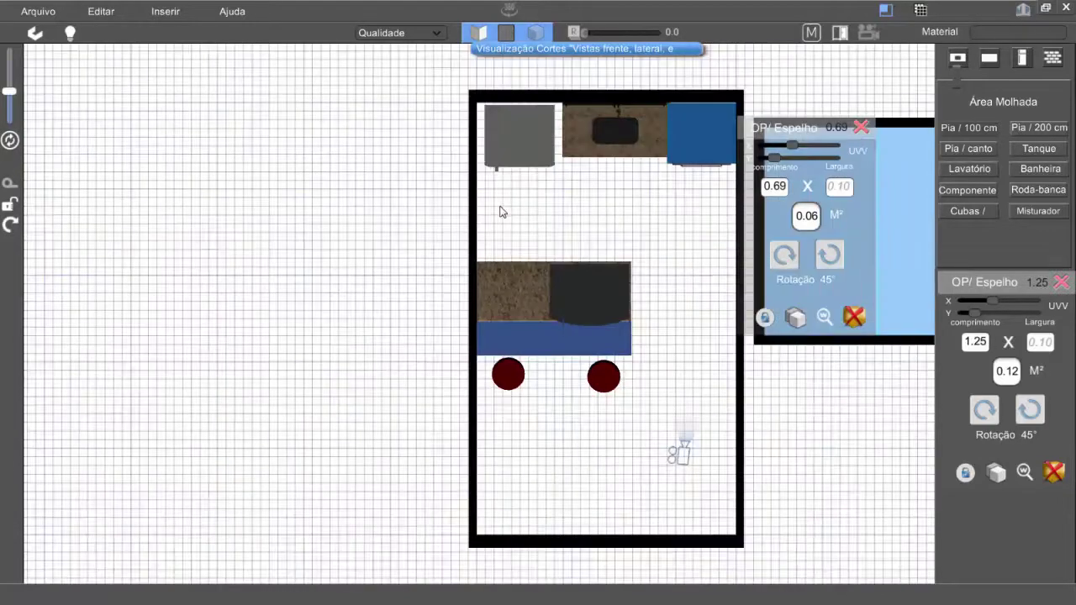
pyautogui.moveTo(494, 221); pyautogui.dragTo(418, 234, button='middle')
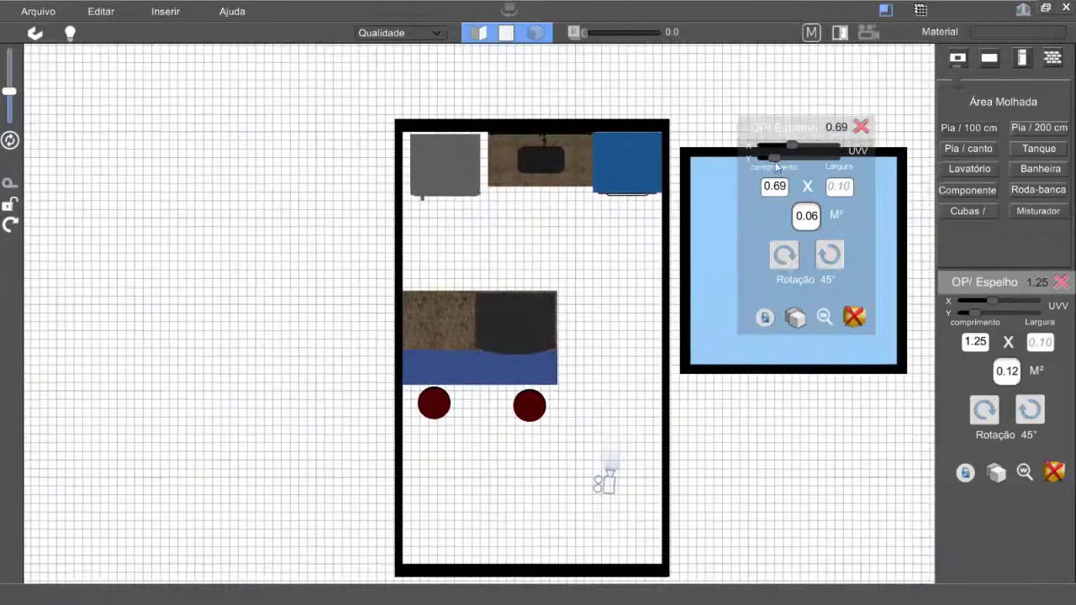
pyautogui.click(861, 127)
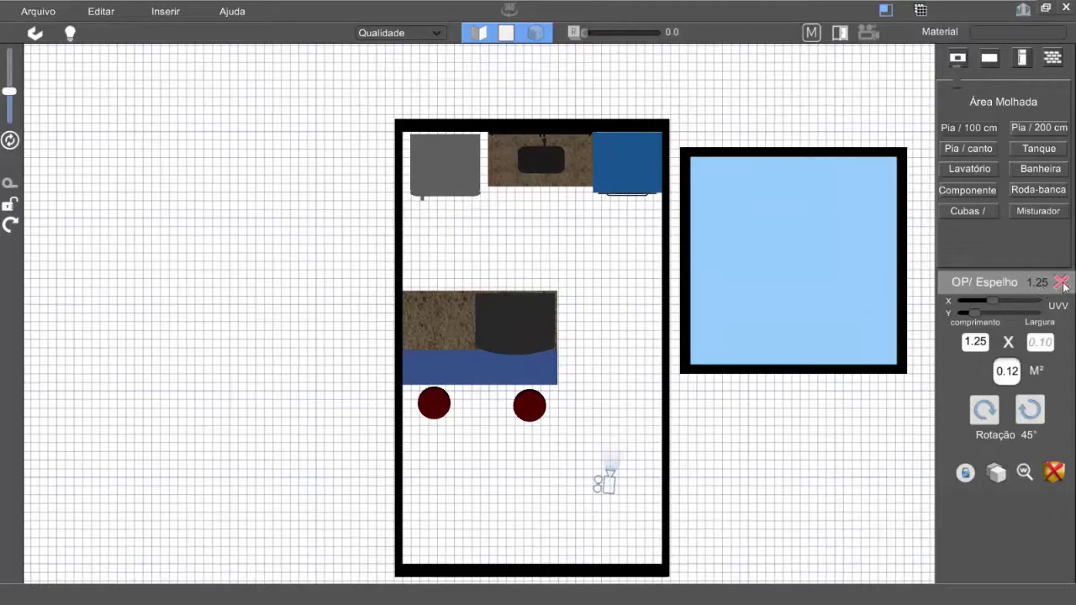
pyautogui.click(1062, 284)
pyautogui.moveTo(540, 238); pyautogui.dragTo(505, 206)
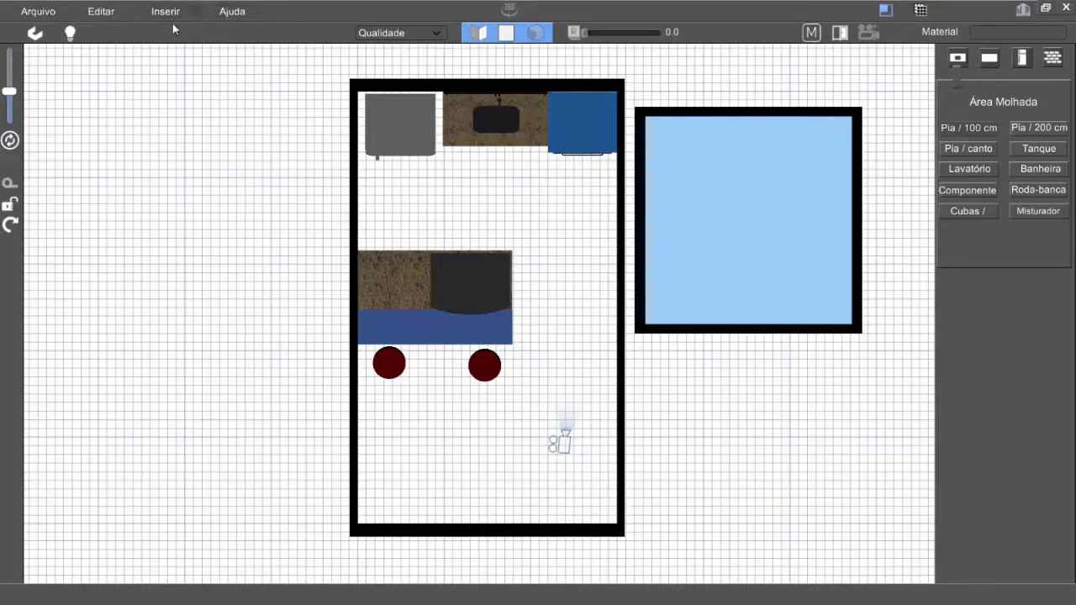
# Insert a spot light between the sink counter and the island, enable its shadow and widen its spot angle to the maximum.
pyautogui.click(70, 33)
pyautogui.click(148, 98)
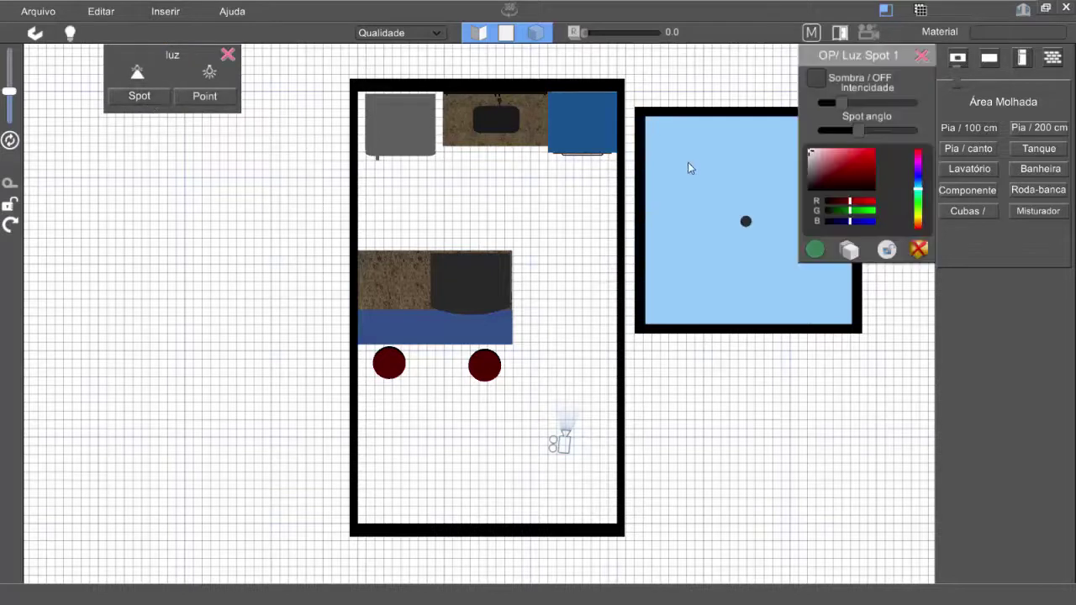
pyautogui.moveTo(746, 226); pyautogui.dragTo(493, 206)
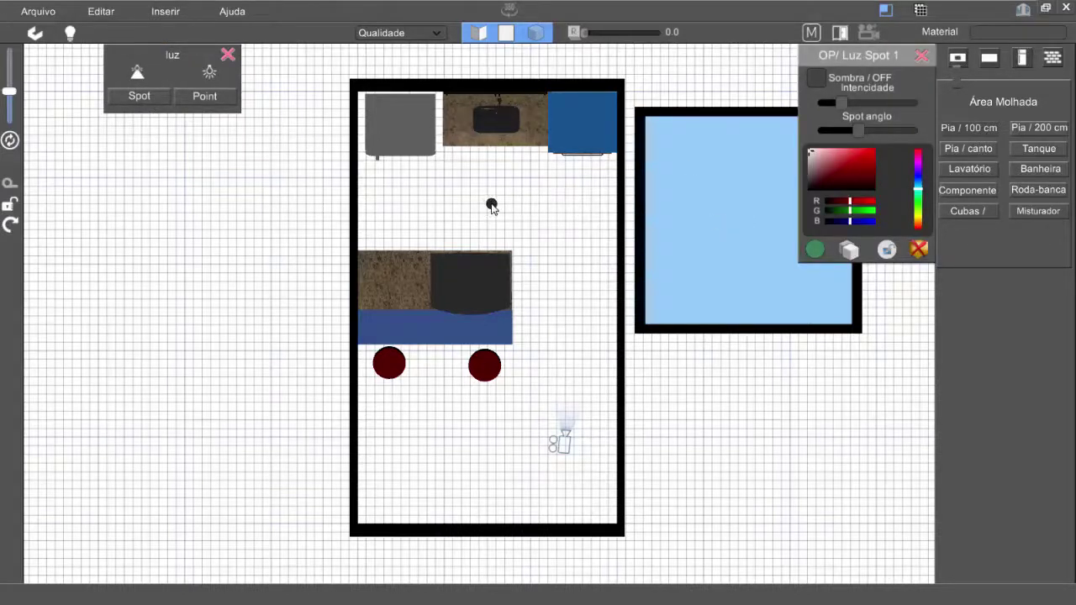
pyautogui.click(819, 79)
pyautogui.moveTo(857, 131); pyautogui.dragTo(911, 130)
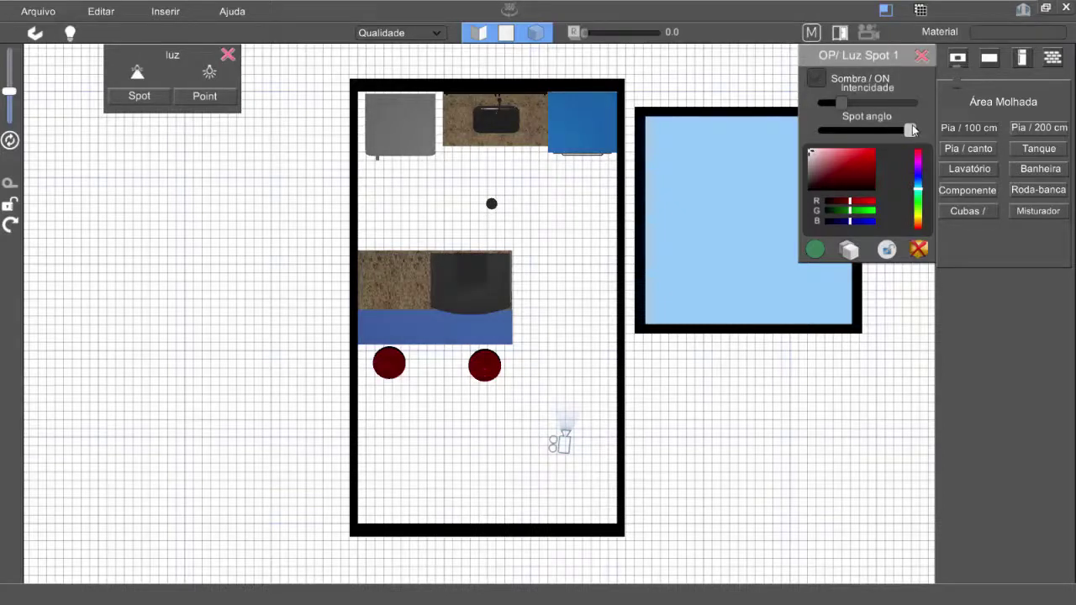
# Add a second spot light in the open floor area behind the stools, with its shadow enabled and its spot angle at maximum.
pyautogui.click(136, 99)
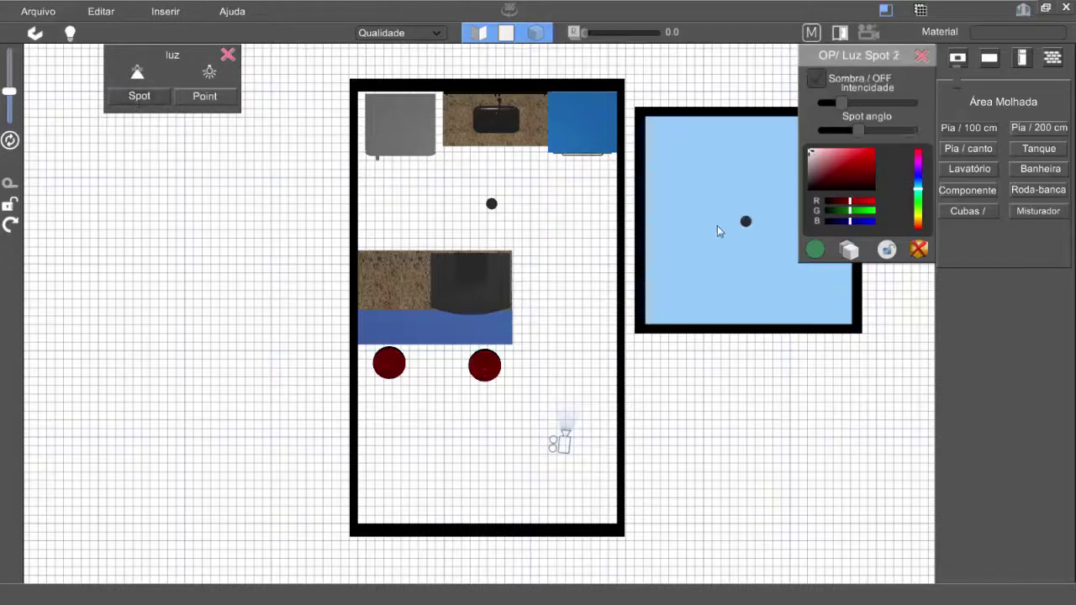
pyautogui.moveTo(746, 222); pyautogui.dragTo(489, 456)
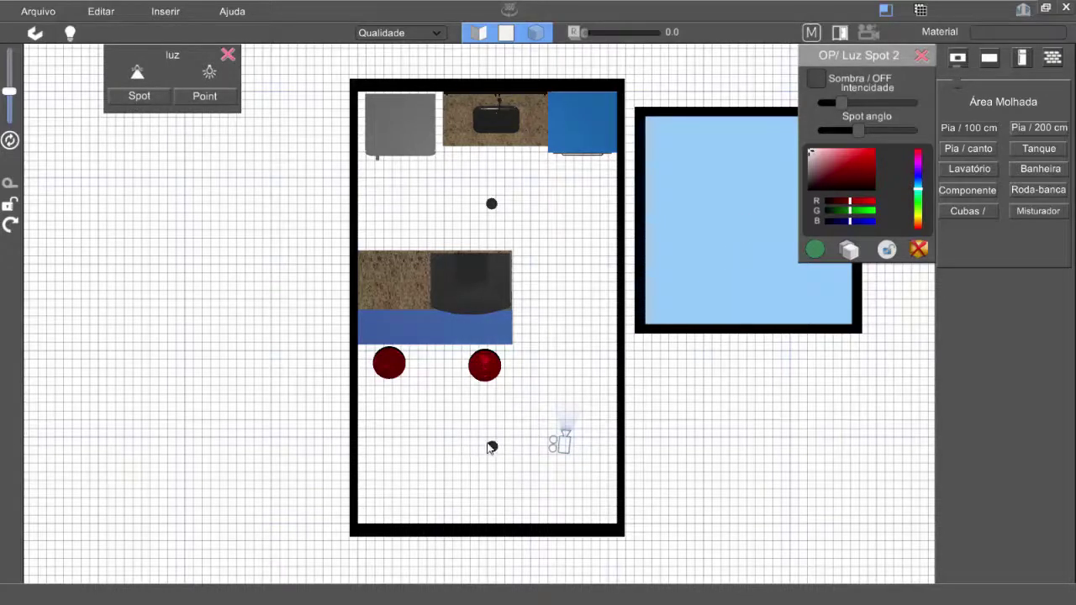
pyautogui.click(811, 79)
pyautogui.moveTo(857, 131); pyautogui.dragTo(931, 138)
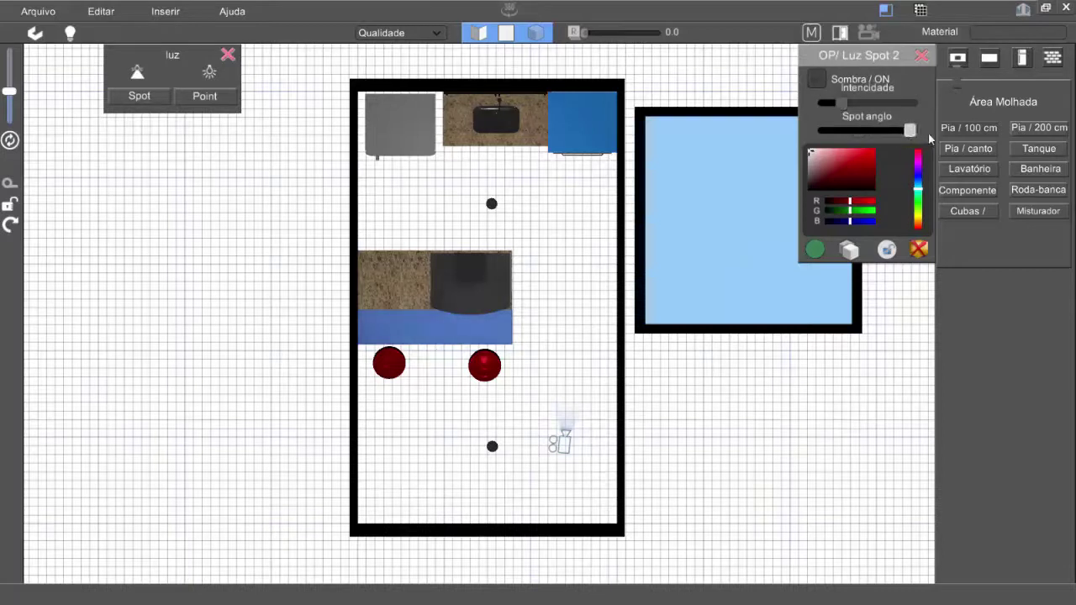
pyautogui.click(921, 56)
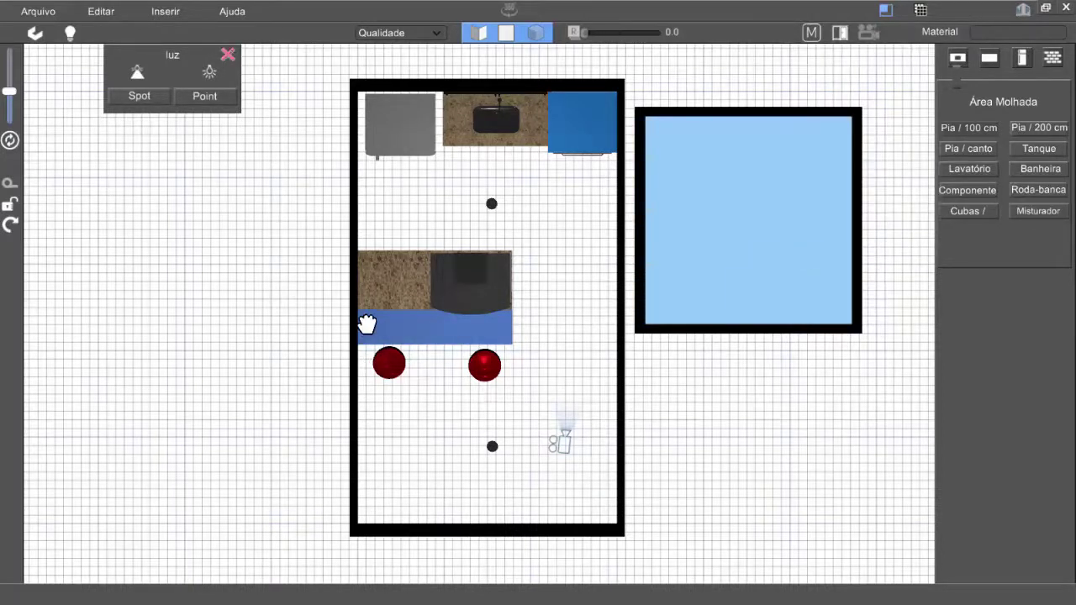
pyautogui.moveTo(367, 325); pyautogui.dragTo(375, 287, button='middle')
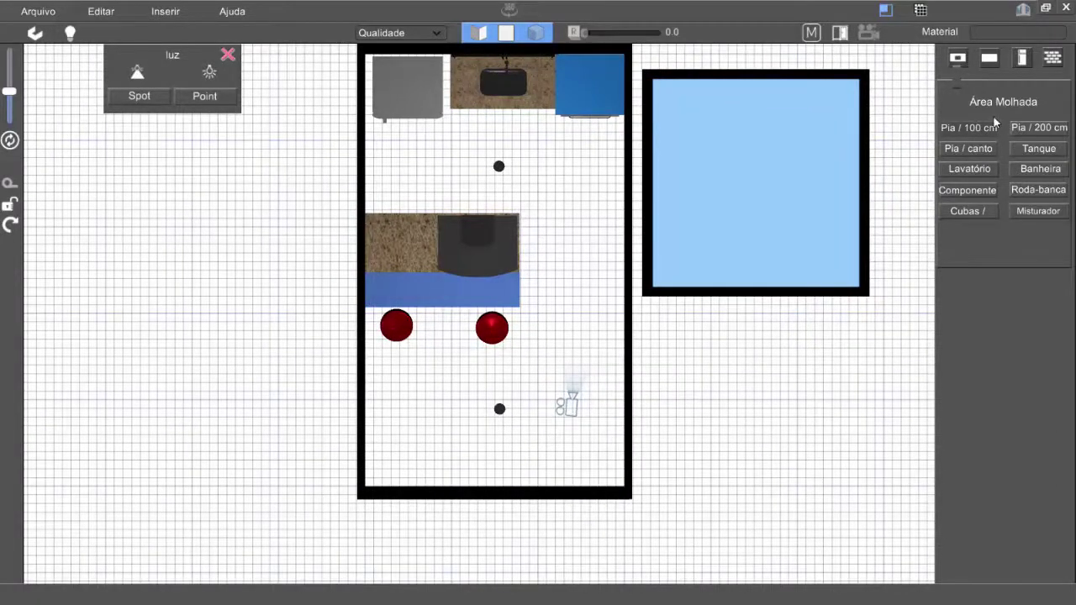
# Insert a wooden door (Porta Madeira), set its width to 0.80 and place it against the wall opposite the sink counter.
pyautogui.click(1056, 60)
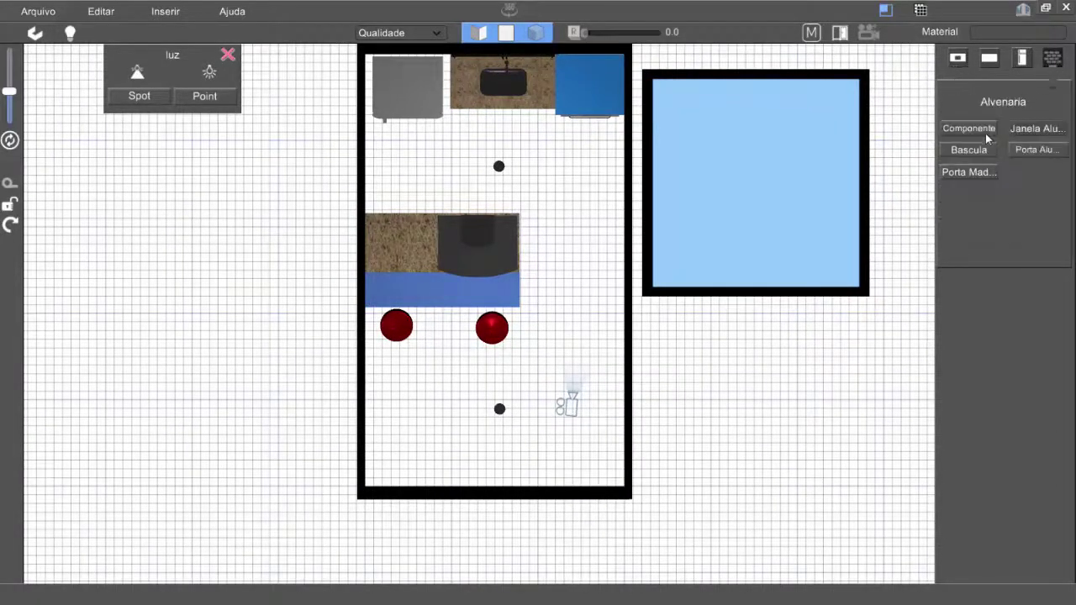
pyautogui.click(967, 173)
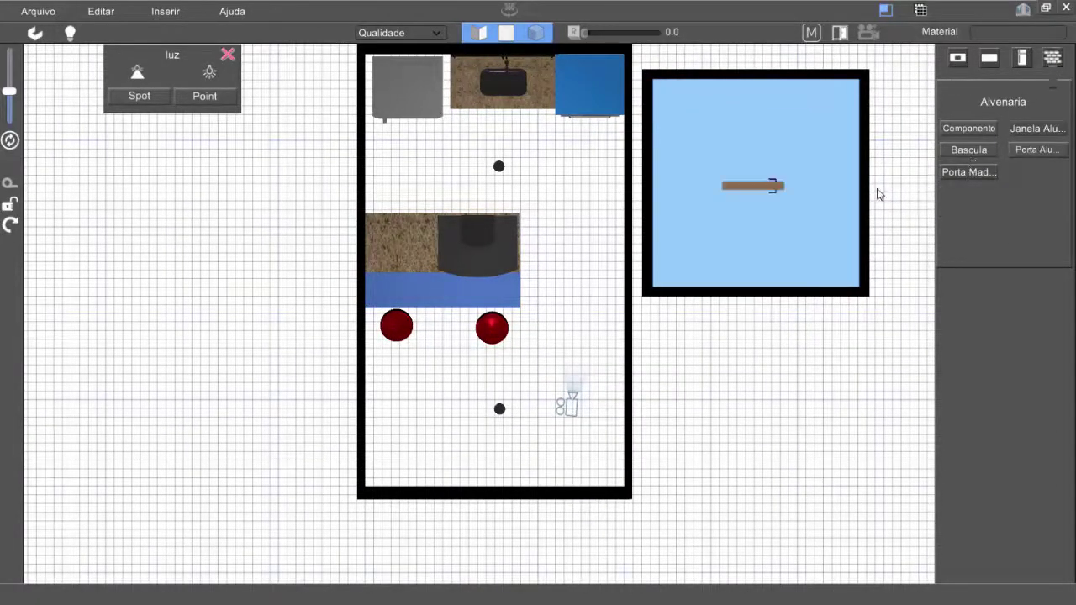
pyautogui.click(765, 190)
pyautogui.click(1059, 321)
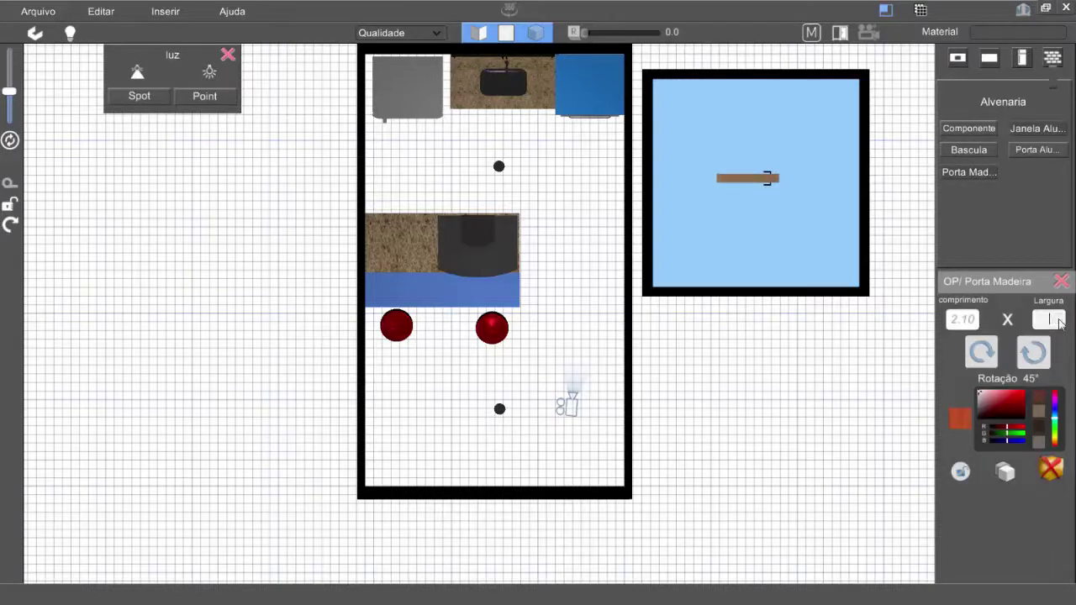
pyautogui.write('0.80')
pyautogui.moveTo(768, 185); pyautogui.dragTo(464, 453)
pyautogui.scroll(2, 464, 452)
pyautogui.moveTo(466, 454); pyautogui.dragTo(542, 239, button='middle')
pyautogui.scroll(2, 446, 332)
pyautogui.moveTo(447, 337); pyautogui.dragTo(390, 431)
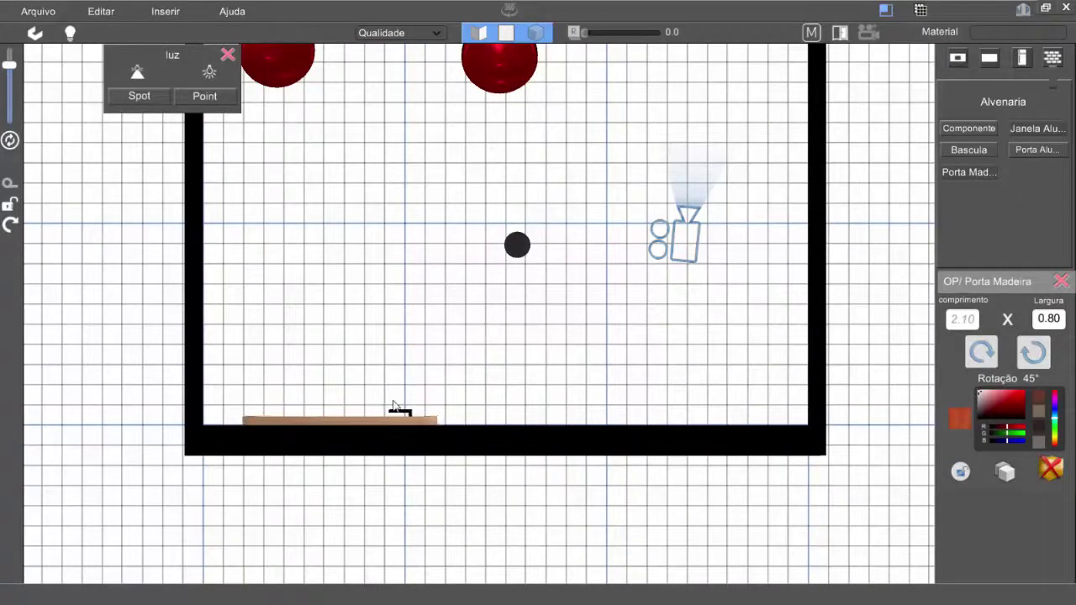
pyautogui.moveTo(501, 274); pyautogui.dragTo(502, 385, button='middle')
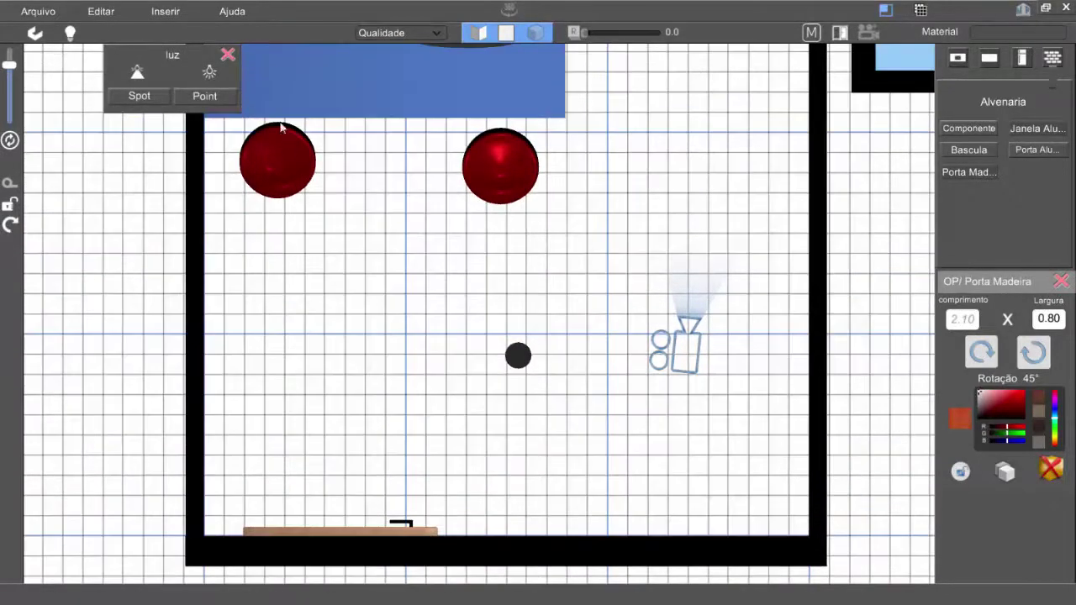
# Close the light palette, insert a perspective camera and close the wooden door's options.
pyautogui.click(227, 55)
pyautogui.scroll(-3, 399, 241)
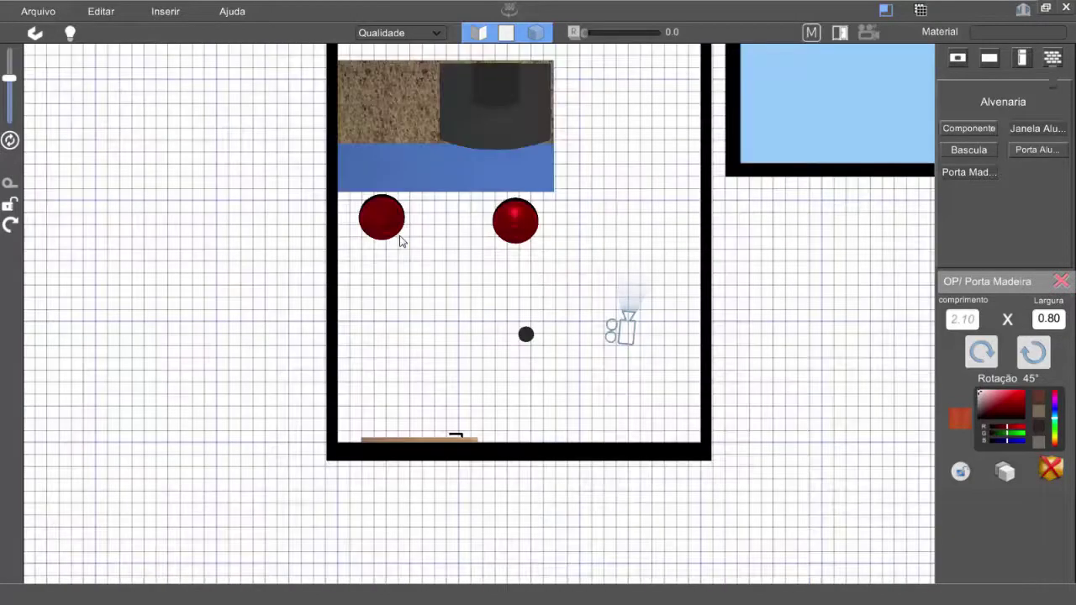
pyautogui.scroll(2, 400, 241)
pyautogui.moveTo(464, 258); pyautogui.dragTo(548, 227, button='middle')
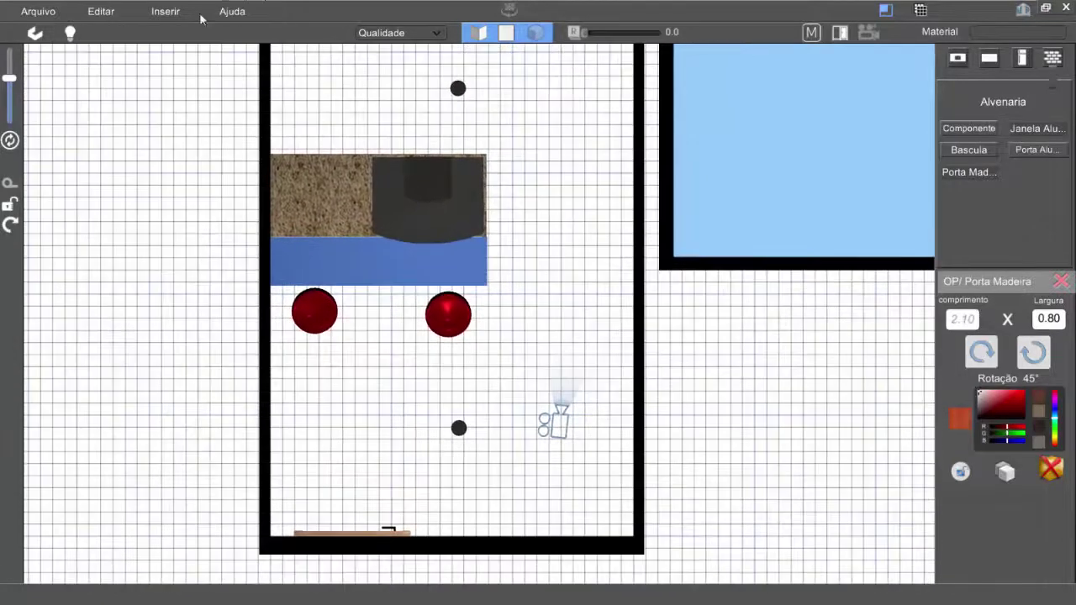
pyautogui.click(165, 11)
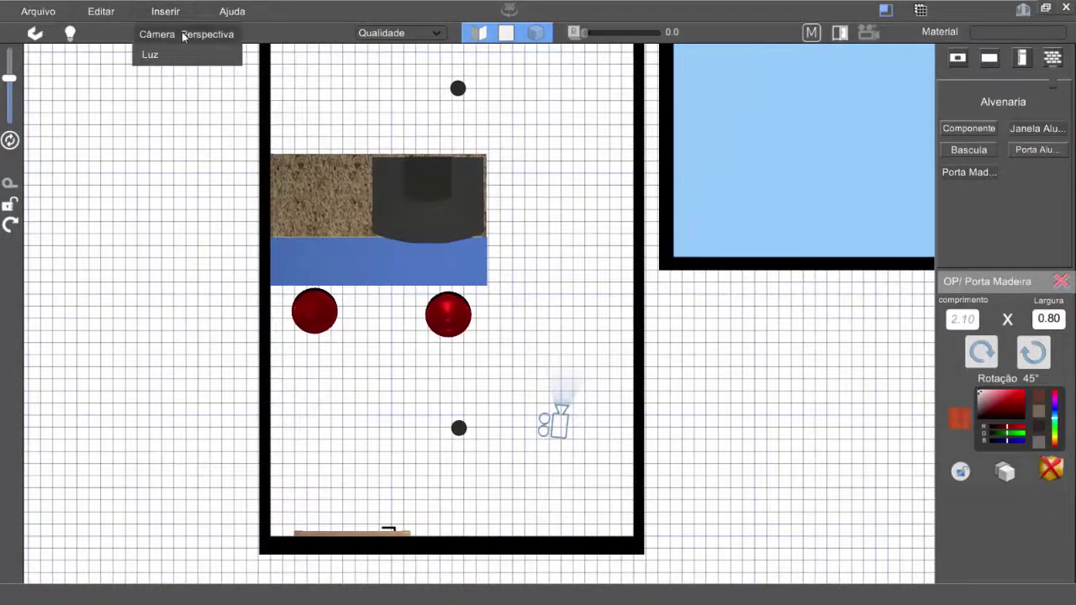
pyautogui.moveTo(589, 261); pyautogui.dragTo(597, 280)
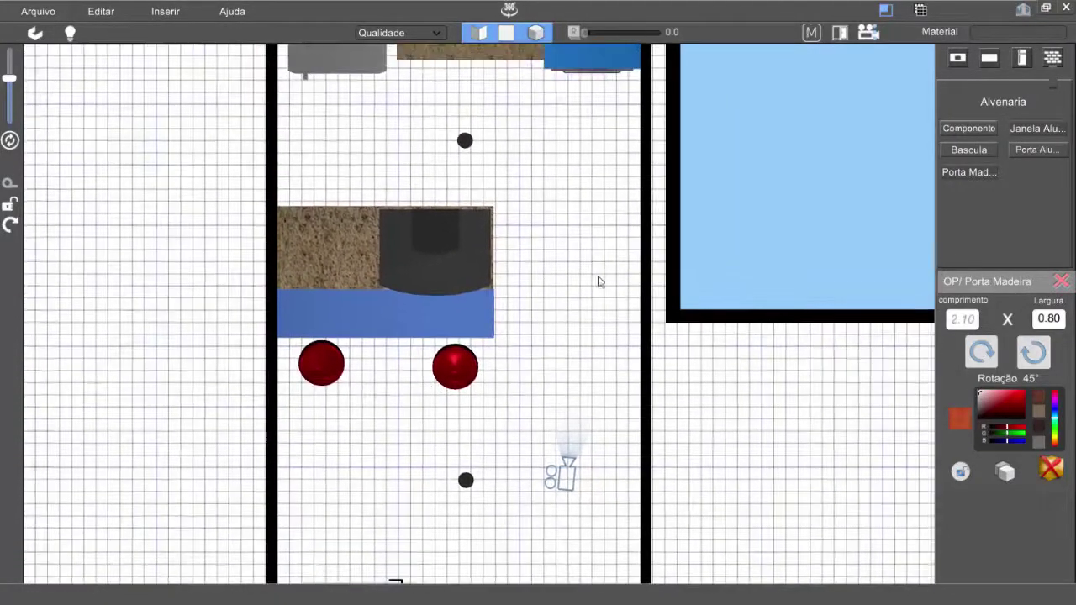
pyautogui.click(1062, 280)
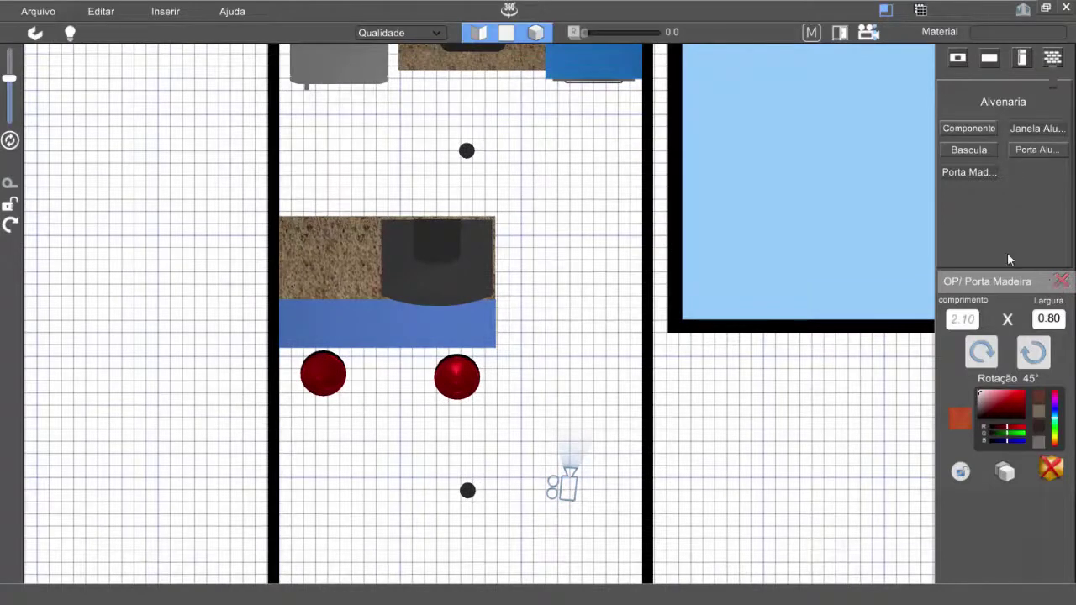
# Show the kitchen in elevation view, turn it to the back elevation and enable the R reflection option.
pyautogui.moveTo(576, 211); pyautogui.dragTo(544, 220)
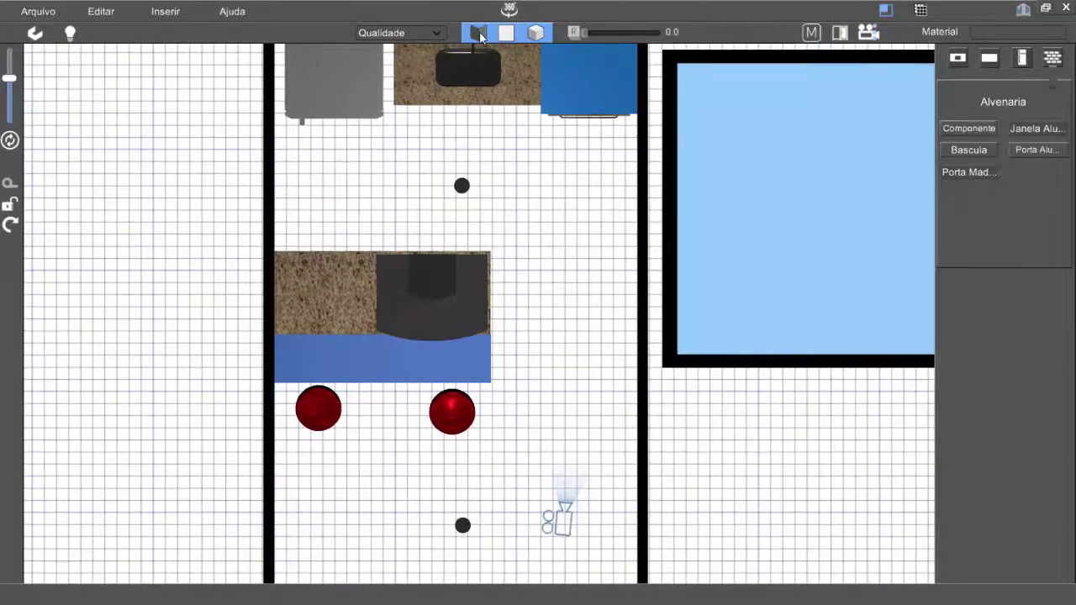
pyautogui.click(478, 32)
pyautogui.moveTo(425, 216); pyautogui.dragTo(447, 255, button='middle')
pyautogui.scroll(1, 447, 255)
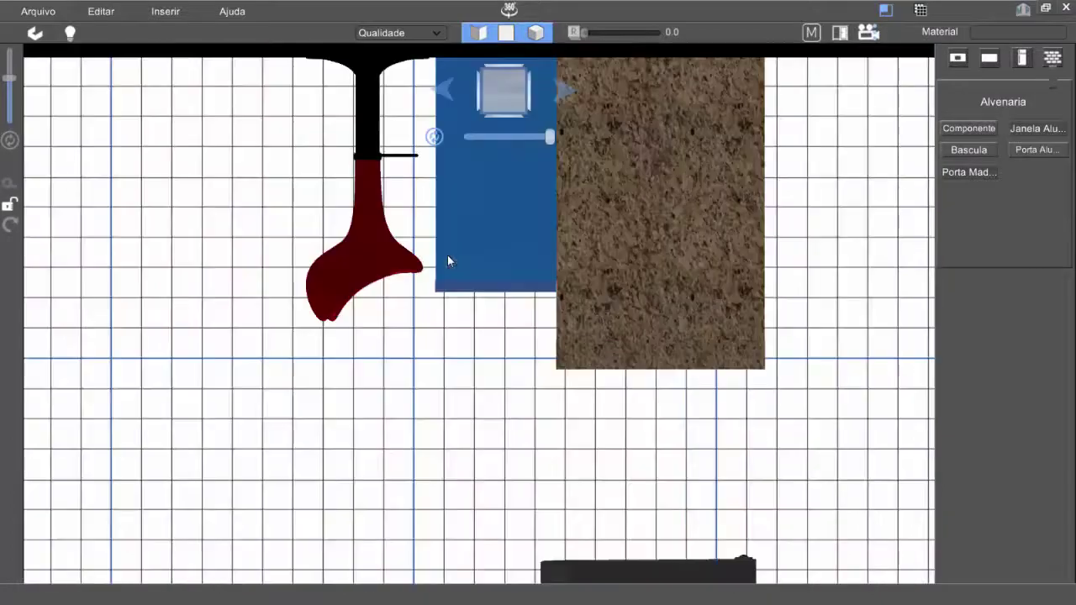
pyautogui.scroll(-2, 448, 259)
pyautogui.moveTo(450, 268); pyautogui.dragTo(384, 333)
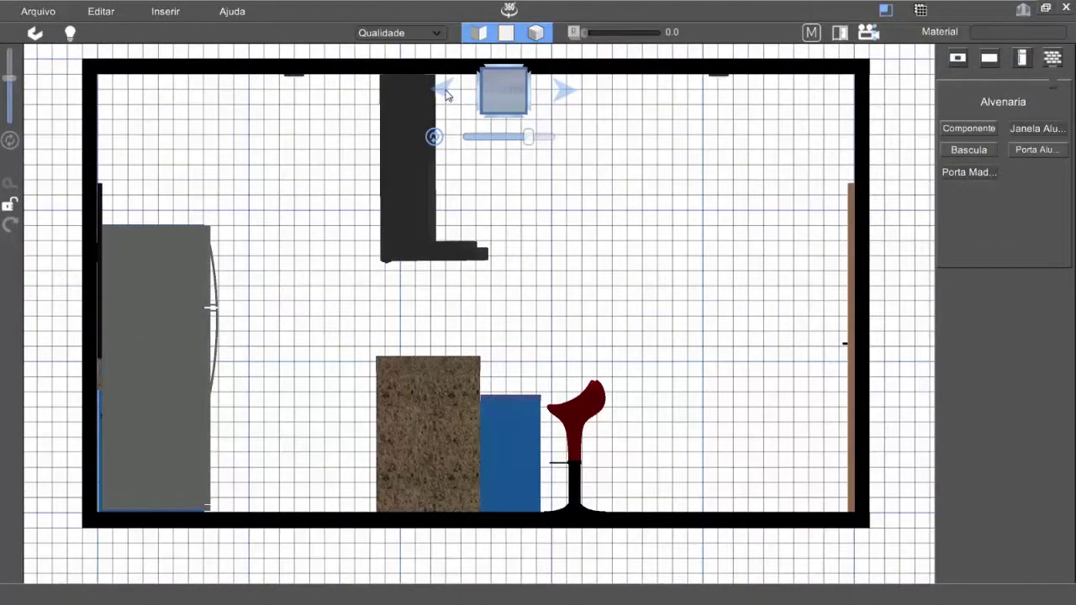
pyautogui.click(446, 95)
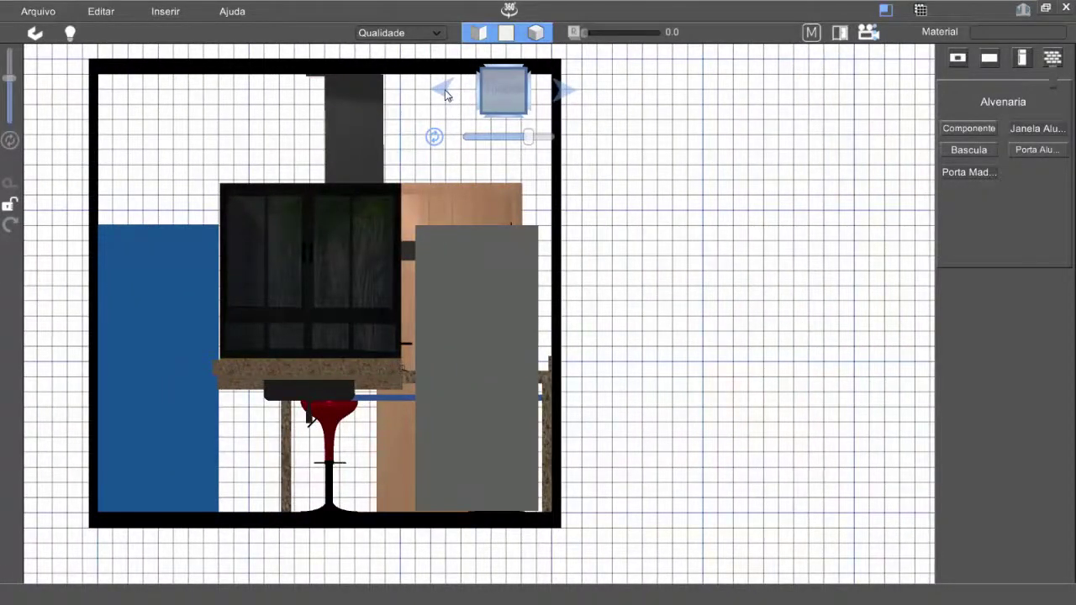
pyautogui.moveTo(379, 171); pyautogui.dragTo(555, 173)
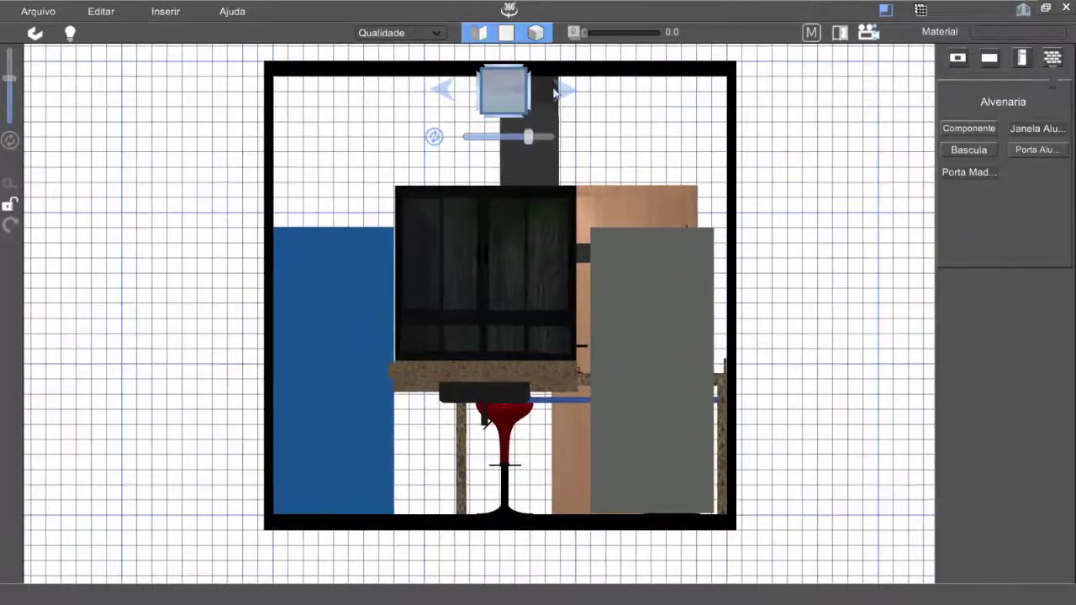
pyautogui.click(575, 33)
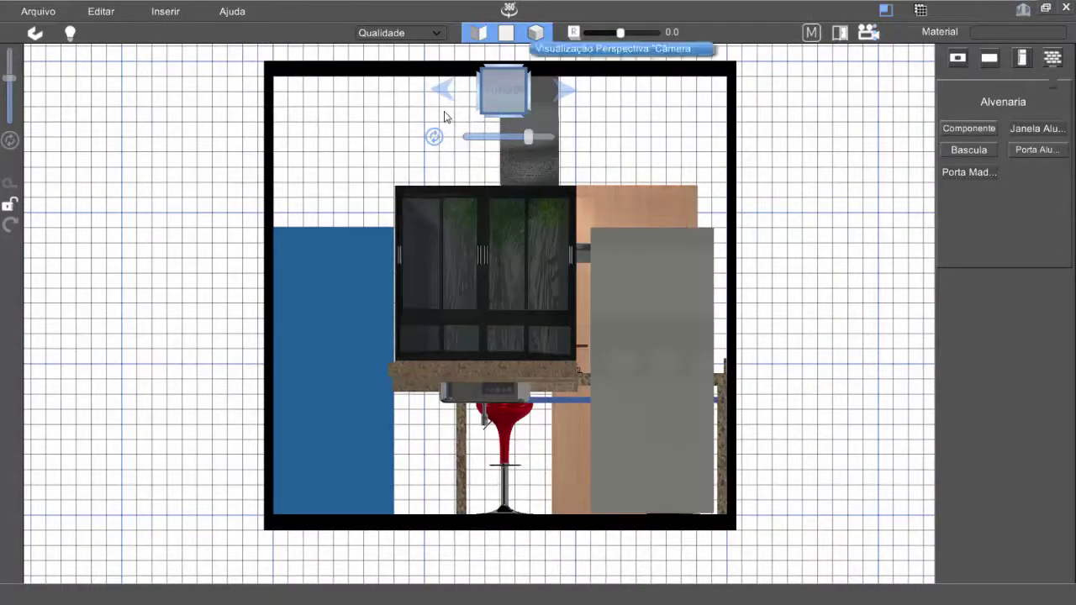
# Examine the kitchen's side, front and back elevations for the placement of furniture, door and spot lights, and return to the top view.
pyautogui.click(442, 93)
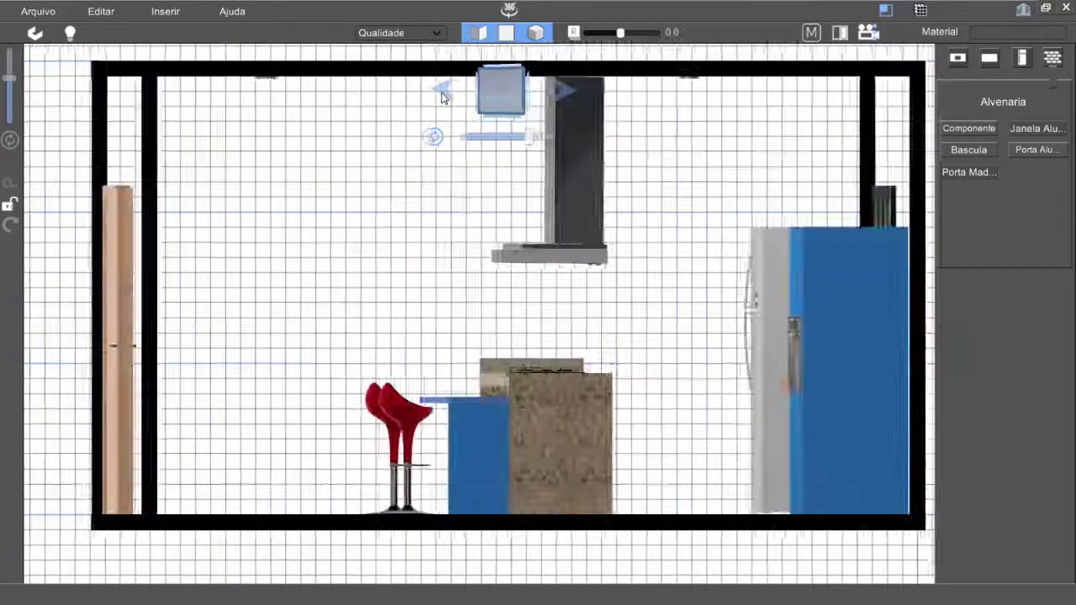
pyautogui.moveTo(440, 241); pyautogui.dragTo(421, 236)
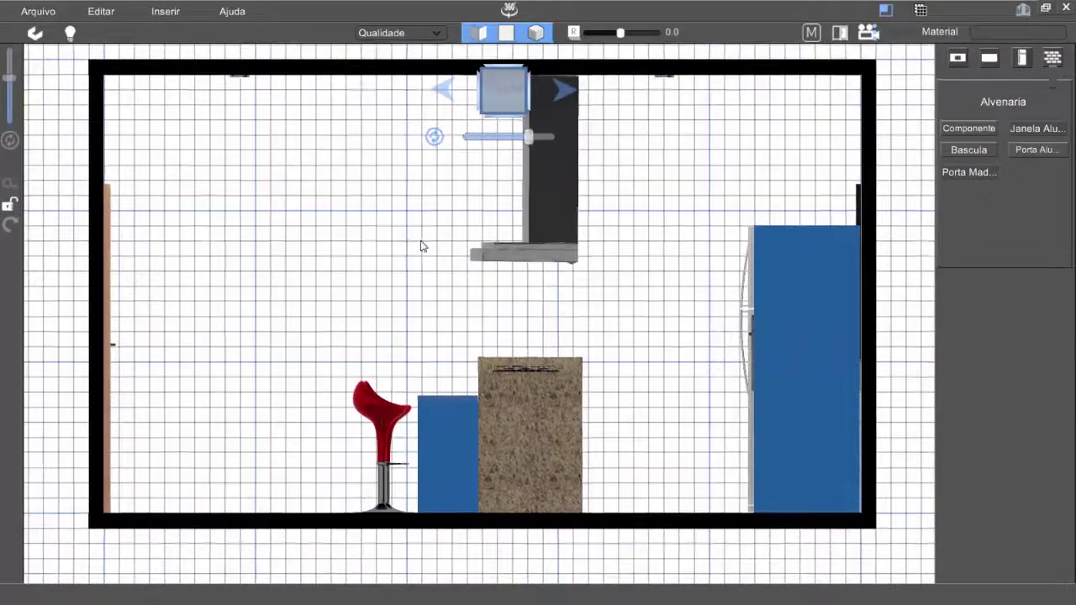
pyautogui.click(442, 93)
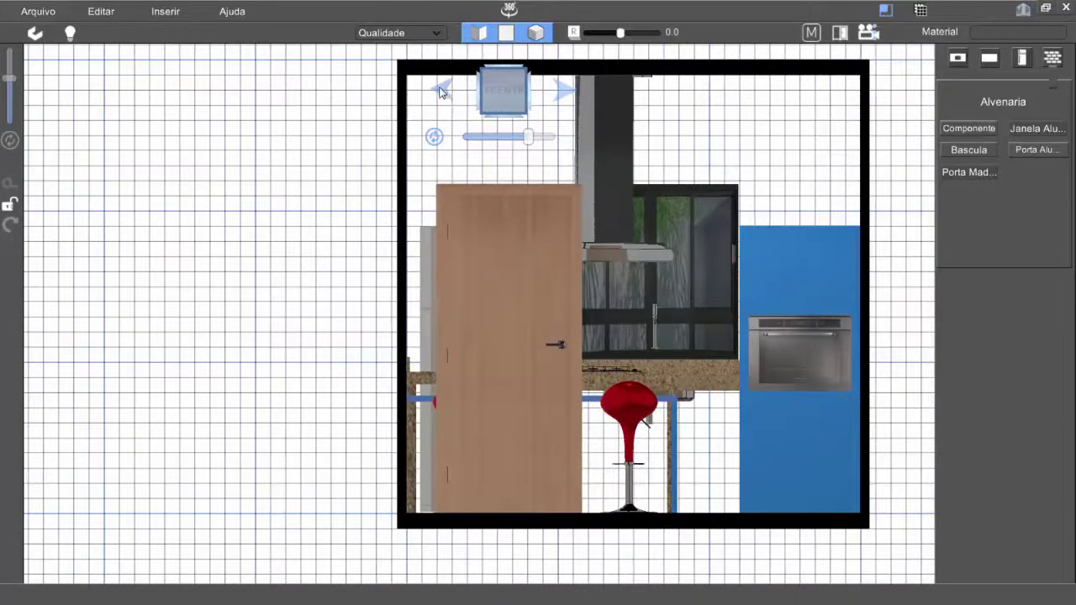
pyautogui.click(440, 91)
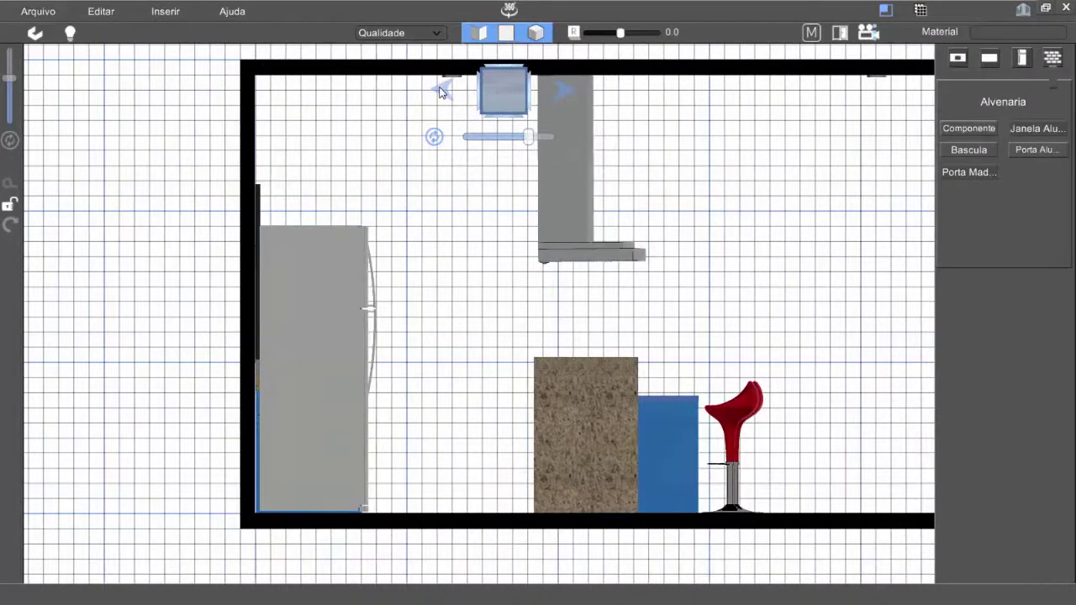
pyautogui.click(440, 92)
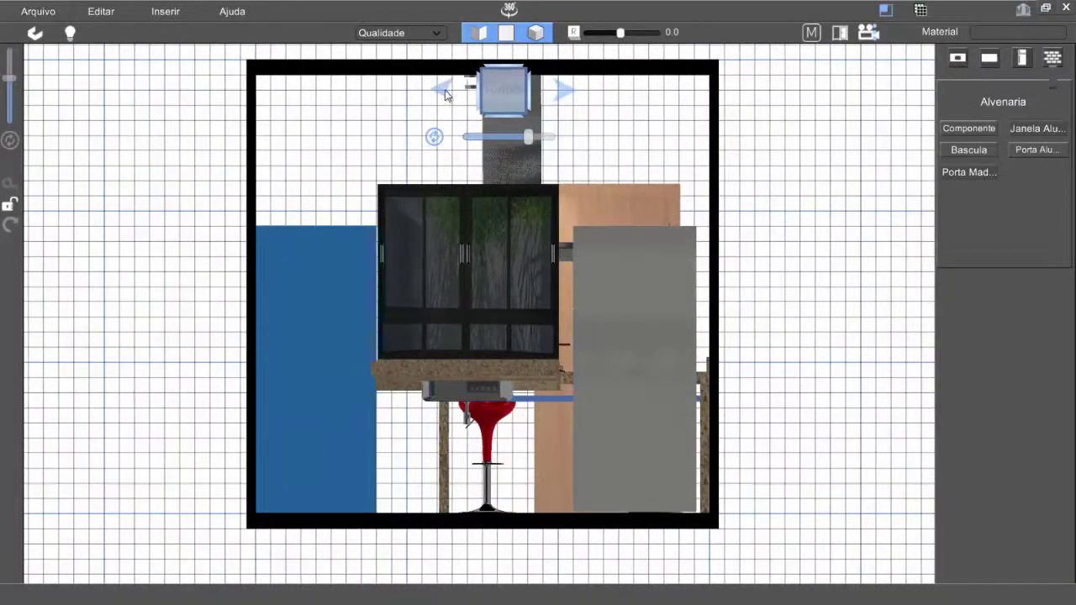
pyautogui.click(443, 93)
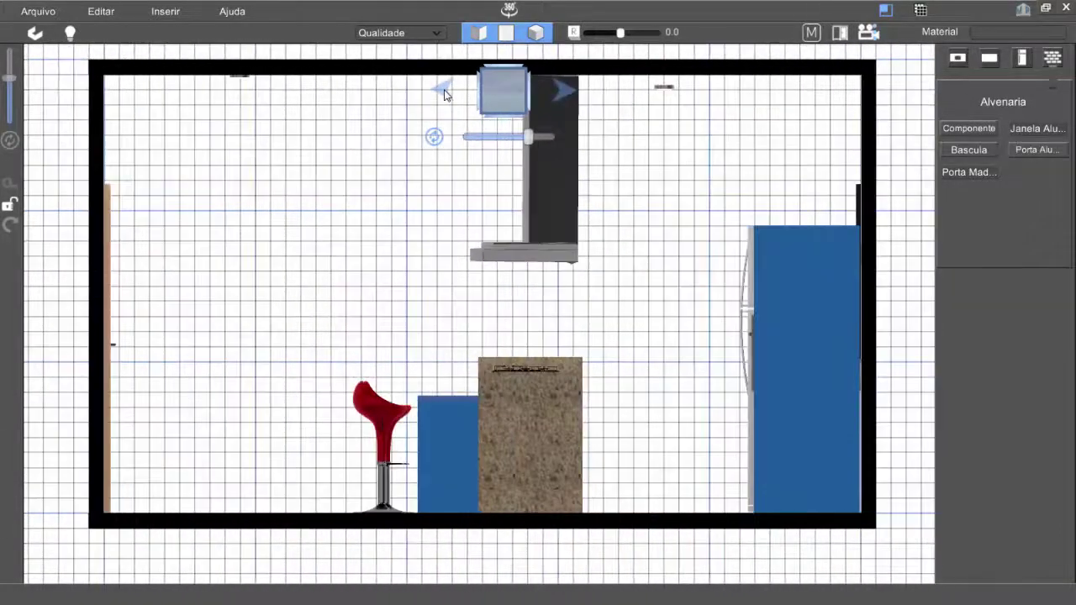
pyautogui.click(445, 94)
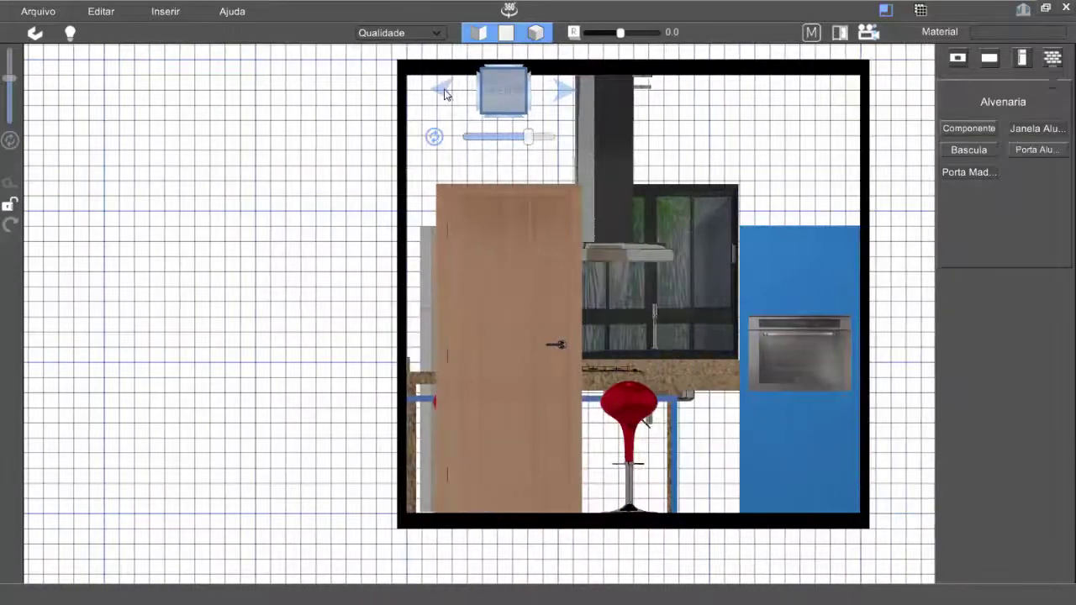
pyautogui.moveTo(546, 216); pyautogui.dragTo(511, 199, button='middle')
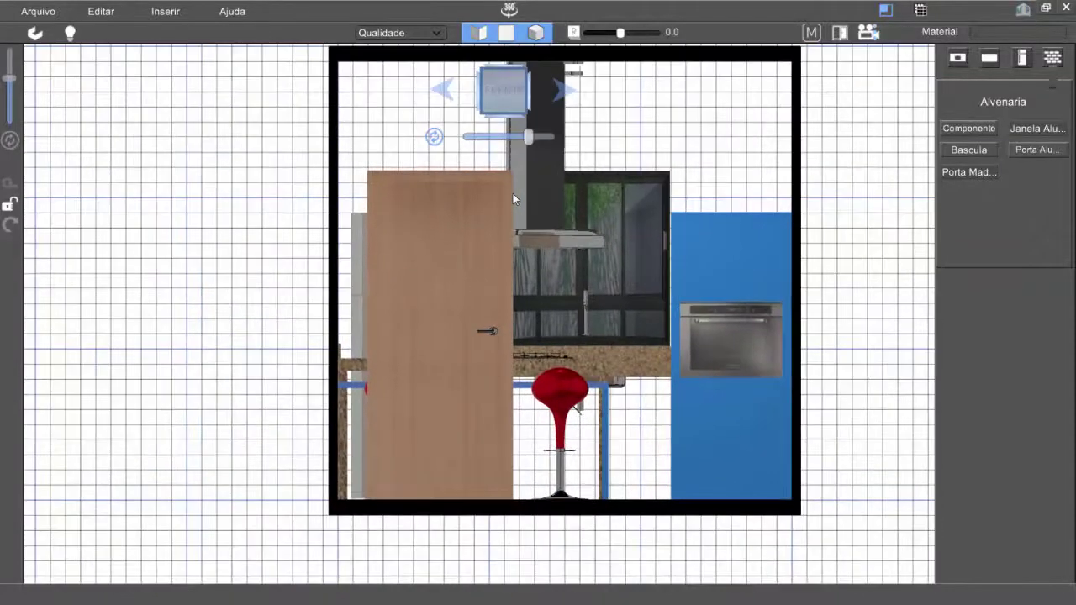
pyautogui.click(504, 35)
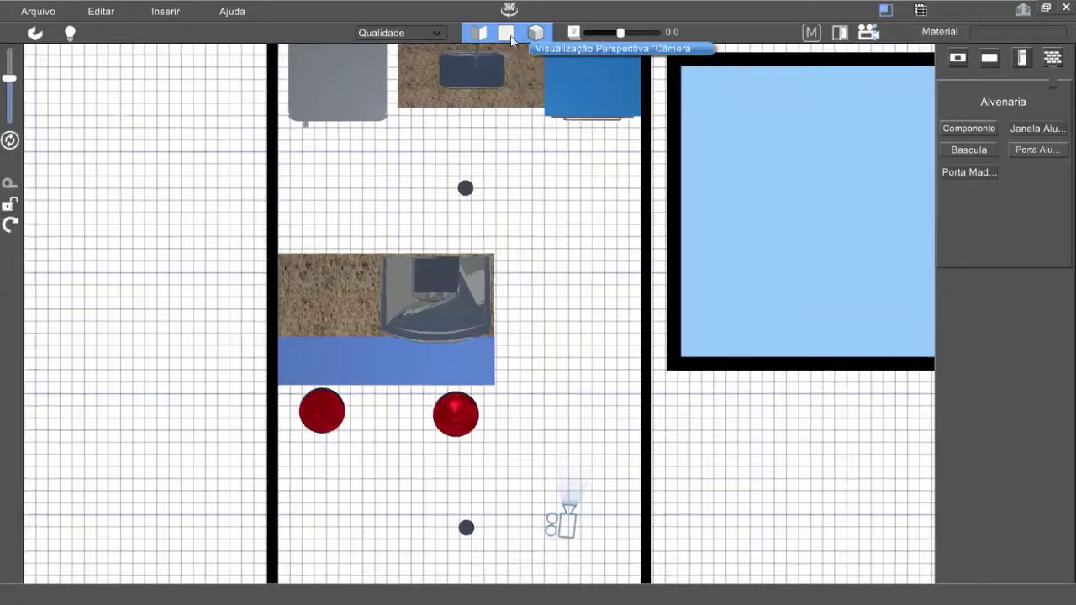
# Switch from the floor plan to the perspective camera view and frame the kitchen island, stools and oven tower.
pyautogui.click(535, 33)
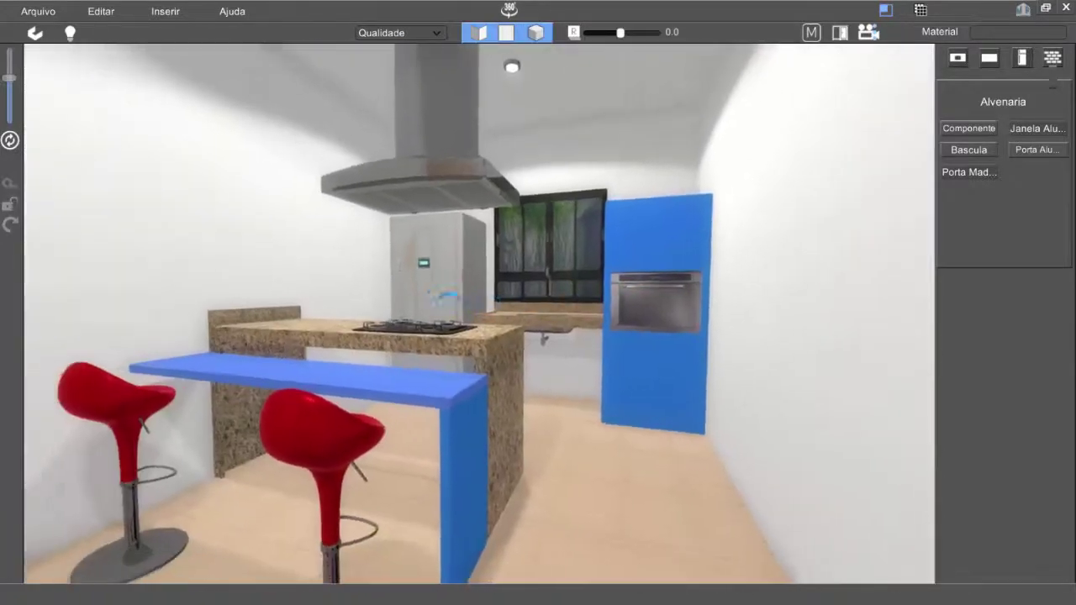
pyautogui.moveTo(448, 295); pyautogui.dragTo(455, 296, button='middle')
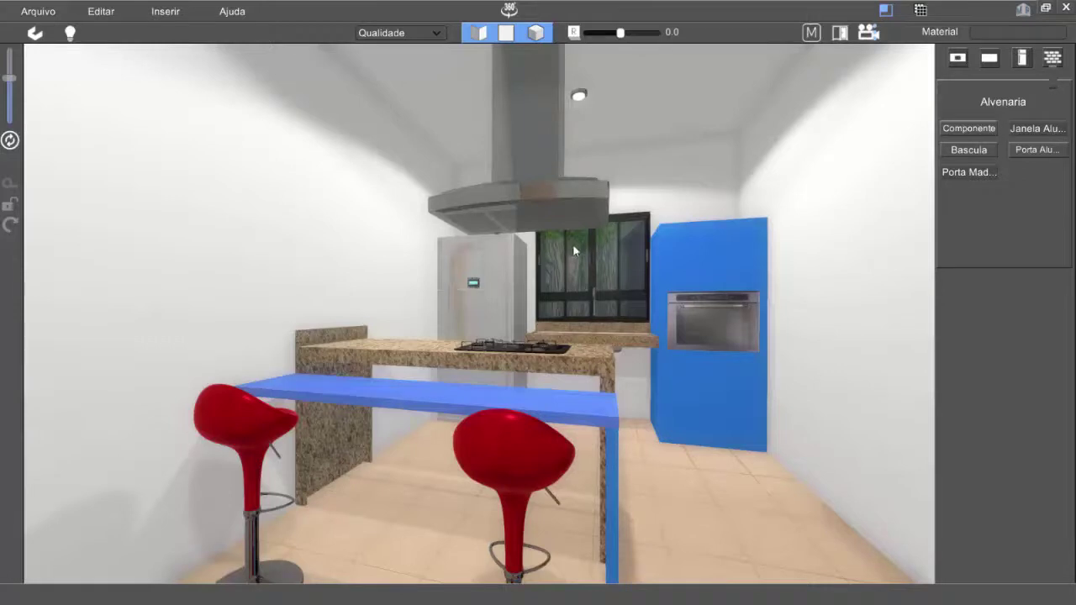
pyautogui.moveTo(574, 250); pyautogui.dragTo(551, 262)
pyautogui.moveTo(551, 261); pyautogui.dragTo(561, 247, button='middle')
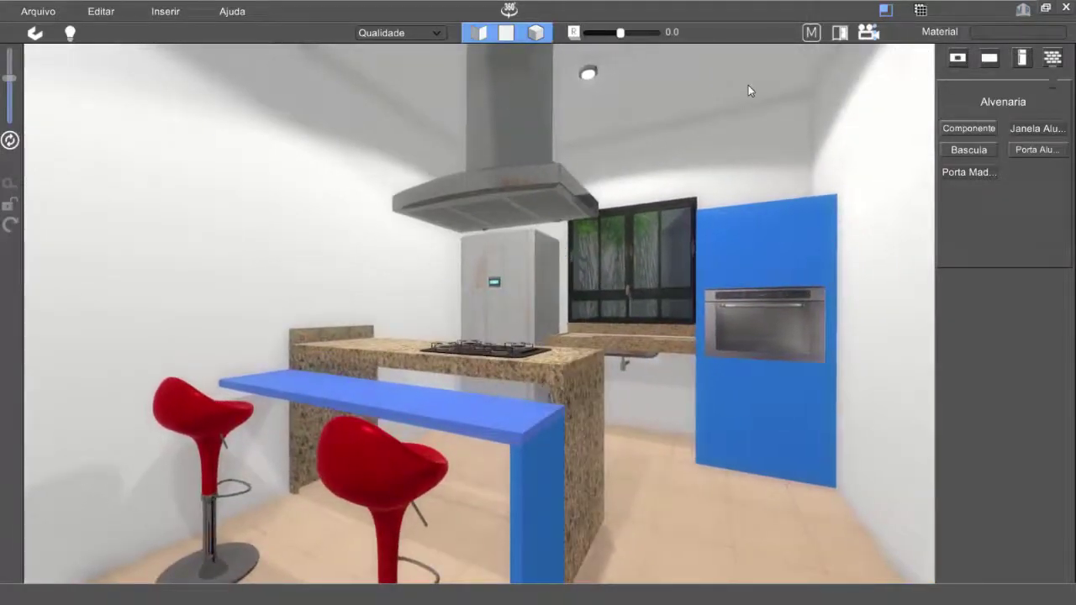
# Turn on the reddish wood cabinets beneath the island and sink countertops, and close the cabinet wood options.
pyautogui.click(839, 34)
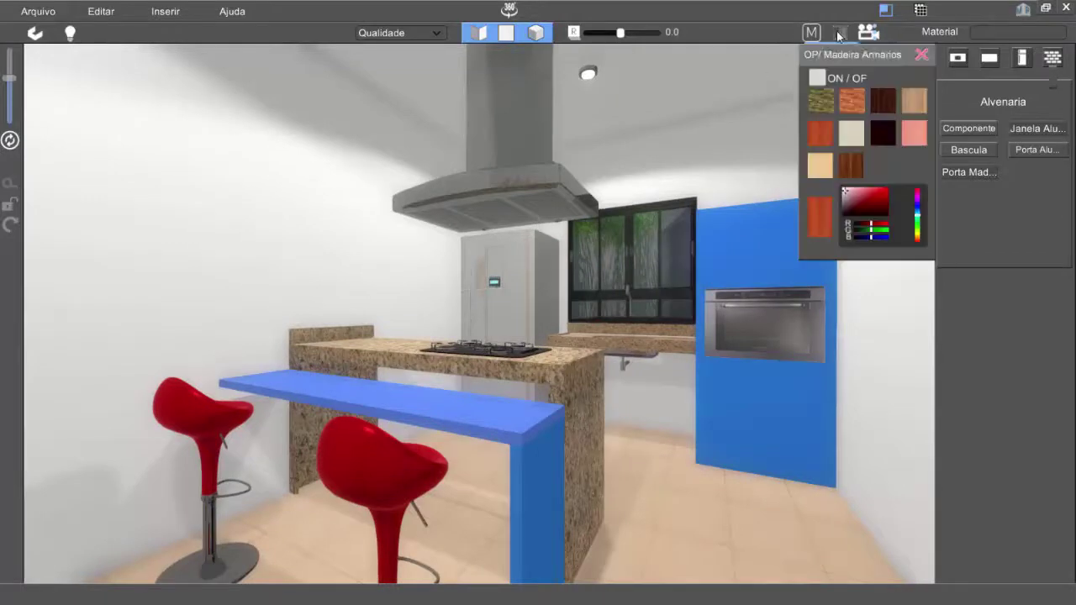
pyautogui.click(817, 78)
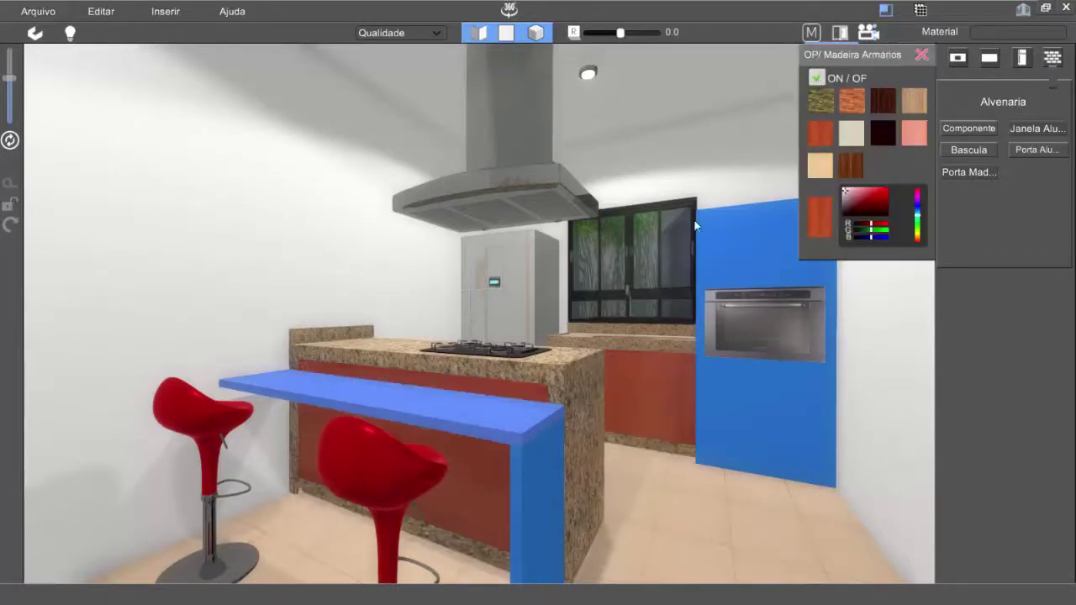
pyautogui.moveTo(546, 350); pyautogui.dragTo(561, 362, button='middle')
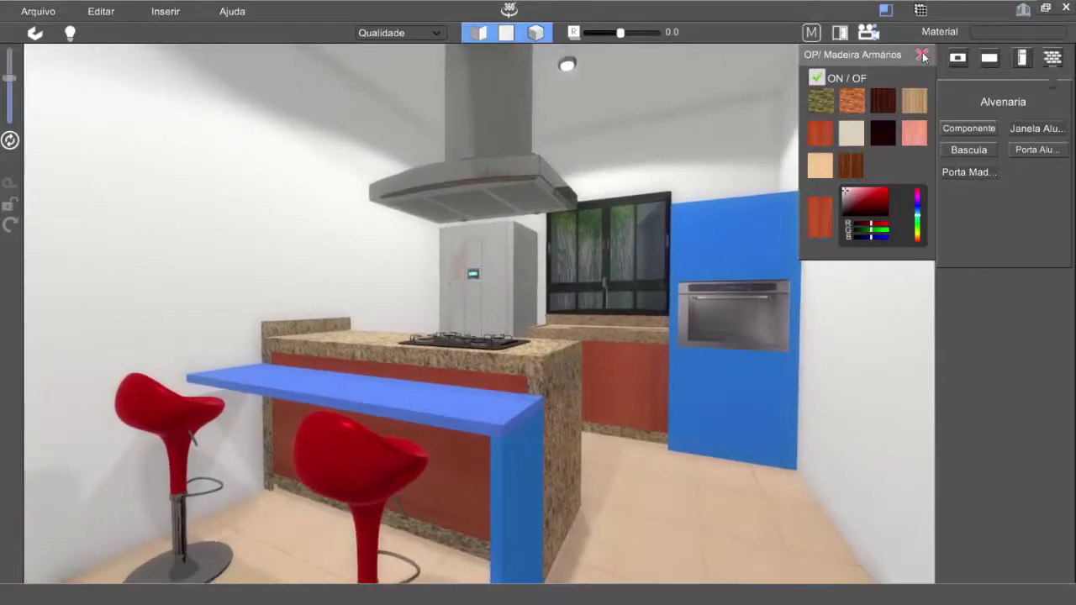
pyautogui.click(922, 55)
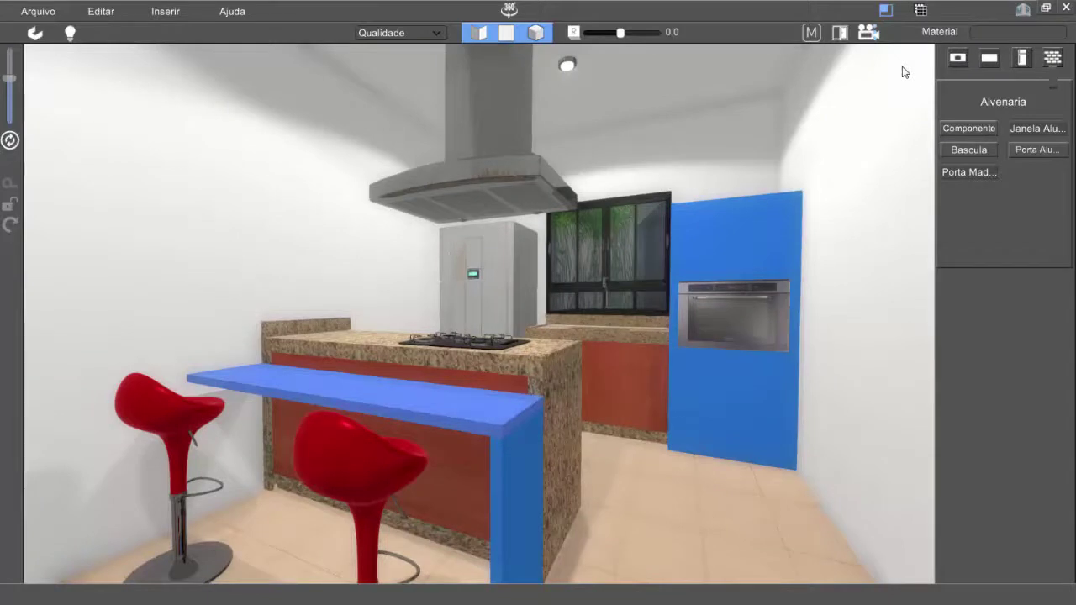
# Select the blue oven tower component and start a web image search for its texture.
pyautogui.moveTo(567, 294); pyautogui.dragTo(721, 197, button='middle')
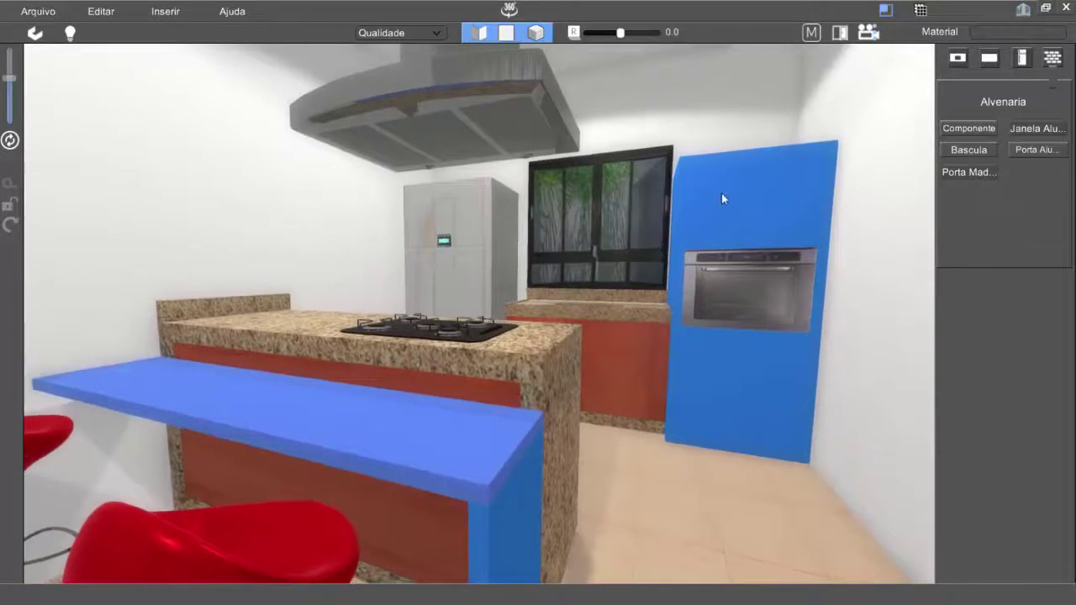
pyautogui.moveTo(668, 285); pyautogui.dragTo(689, 291, button='middle')
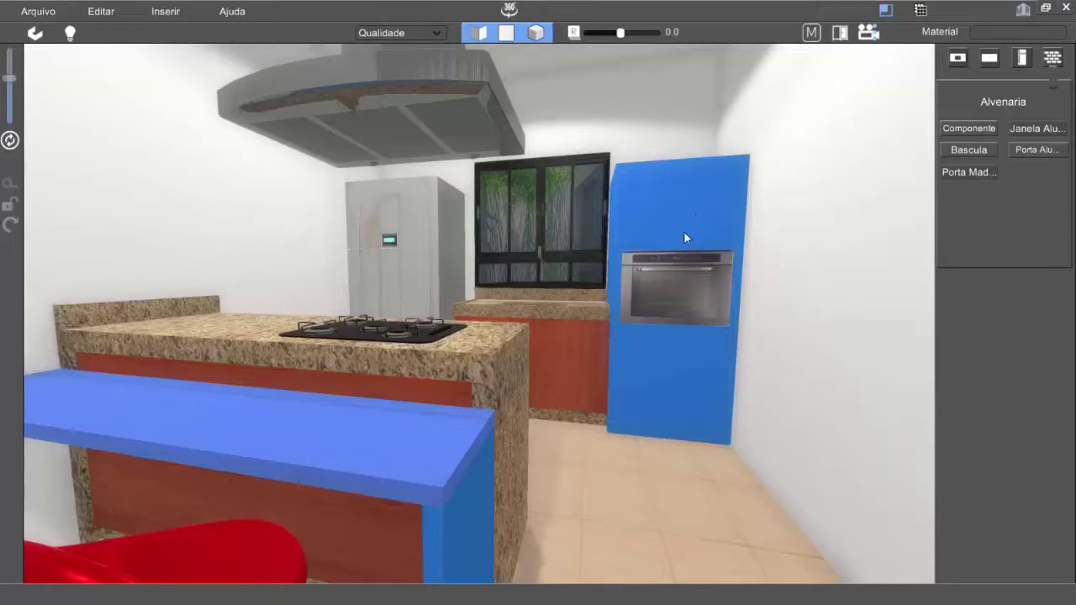
pyautogui.moveTo(602, 299); pyautogui.dragTo(602, 299, button='middle')
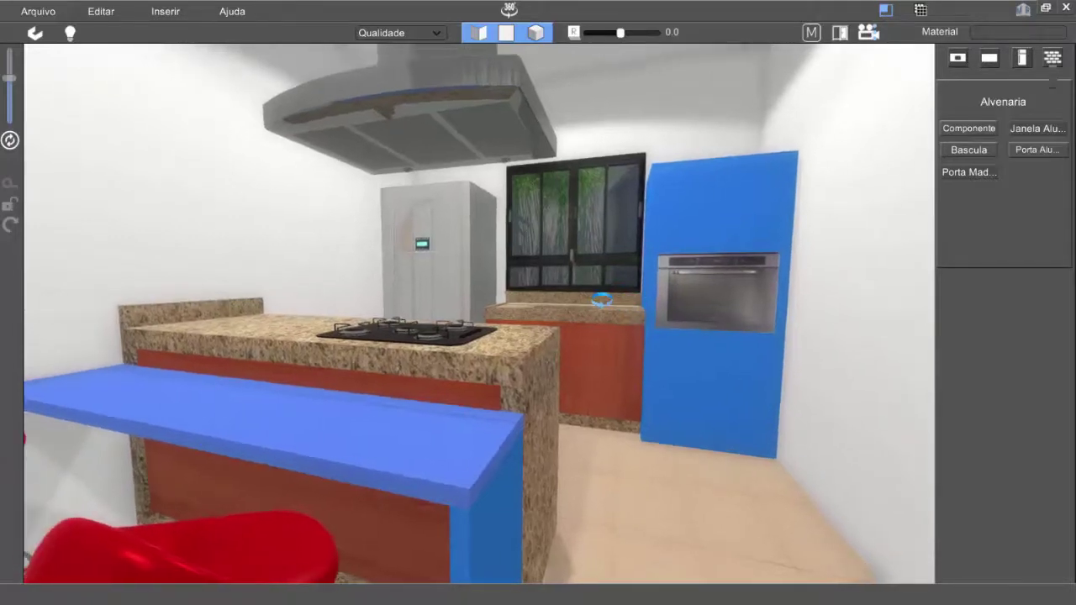
pyautogui.click(692, 208)
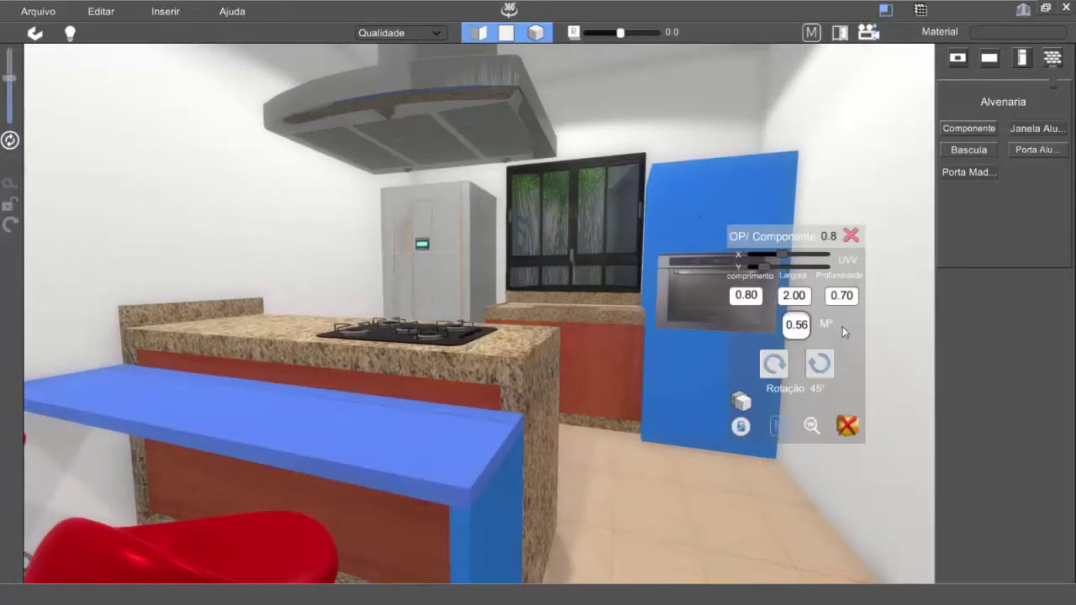
pyautogui.moveTo(842, 332); pyautogui.dragTo(875, 267)
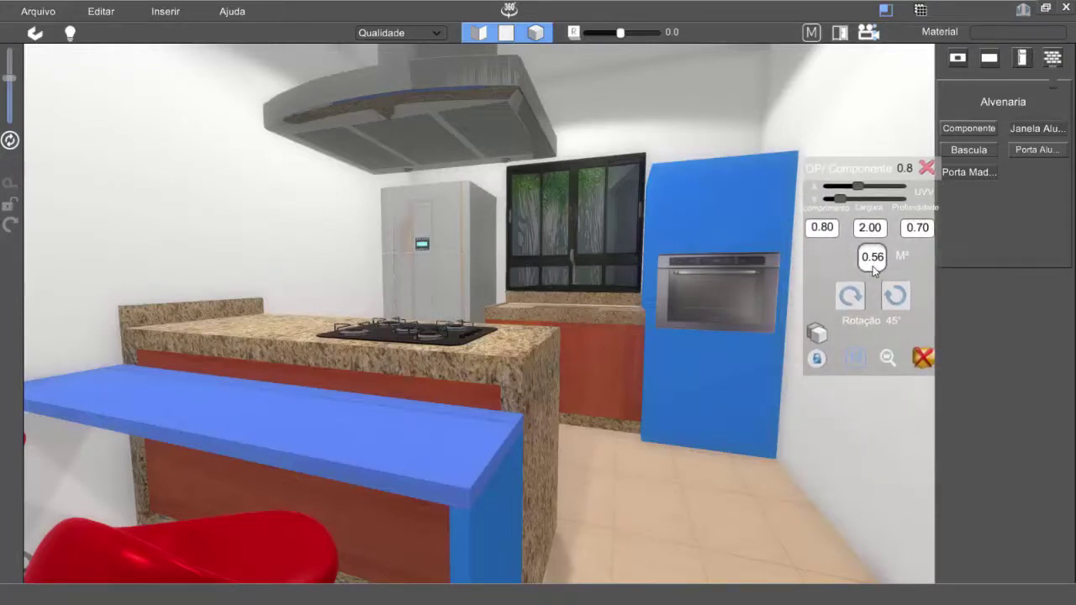
pyautogui.click(887, 360)
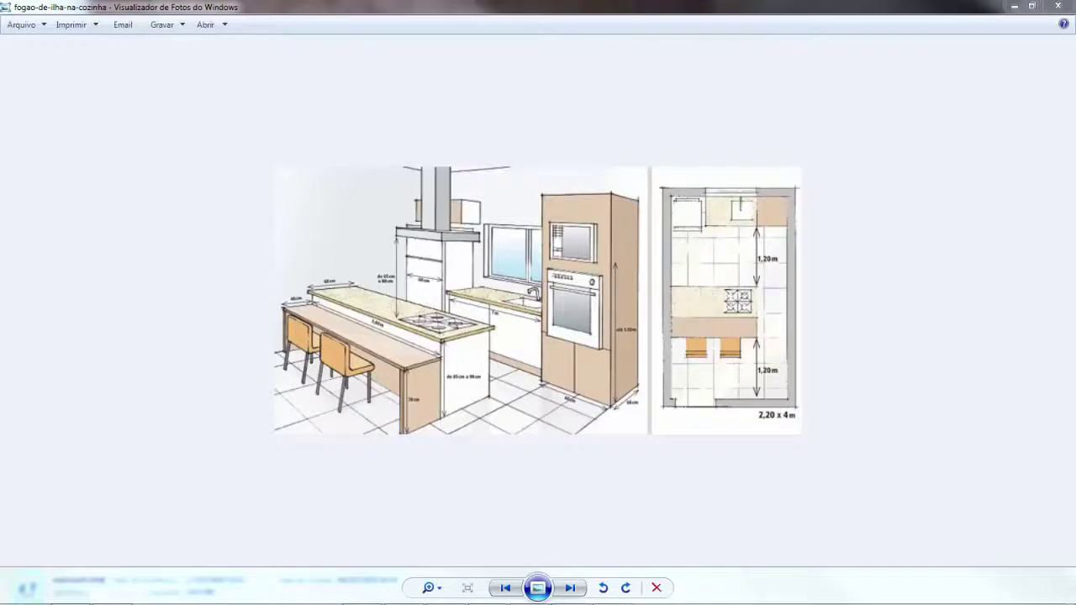
# Bring the browser onto the main screen, maximize it and search Google Images for "laminas de madeiras".
pyautogui.moveTo(1075, 90); pyautogui.dragTo(482, 48)
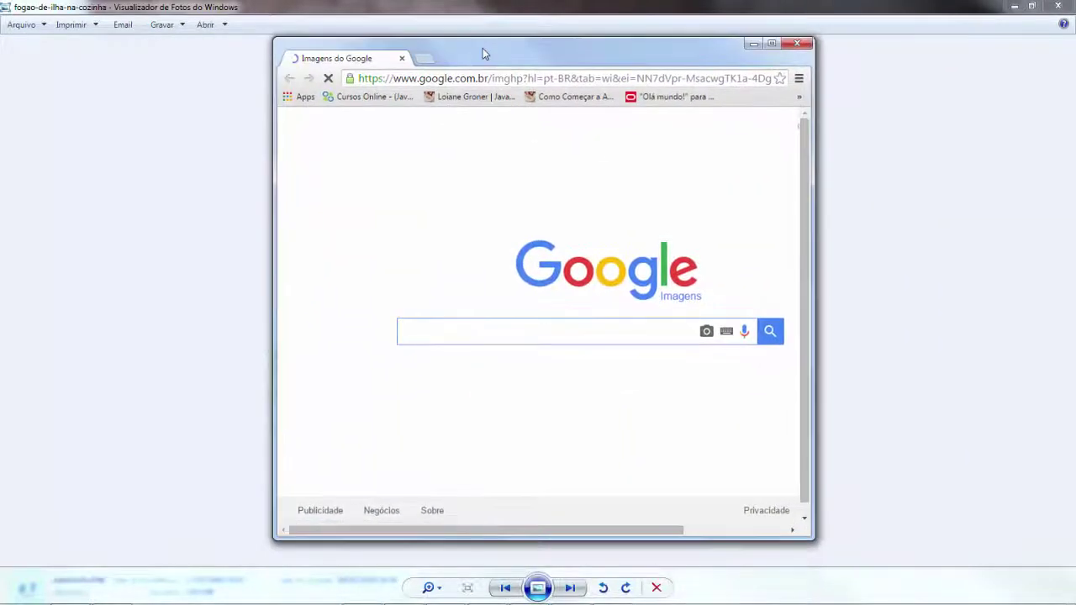
pyautogui.click(772, 43)
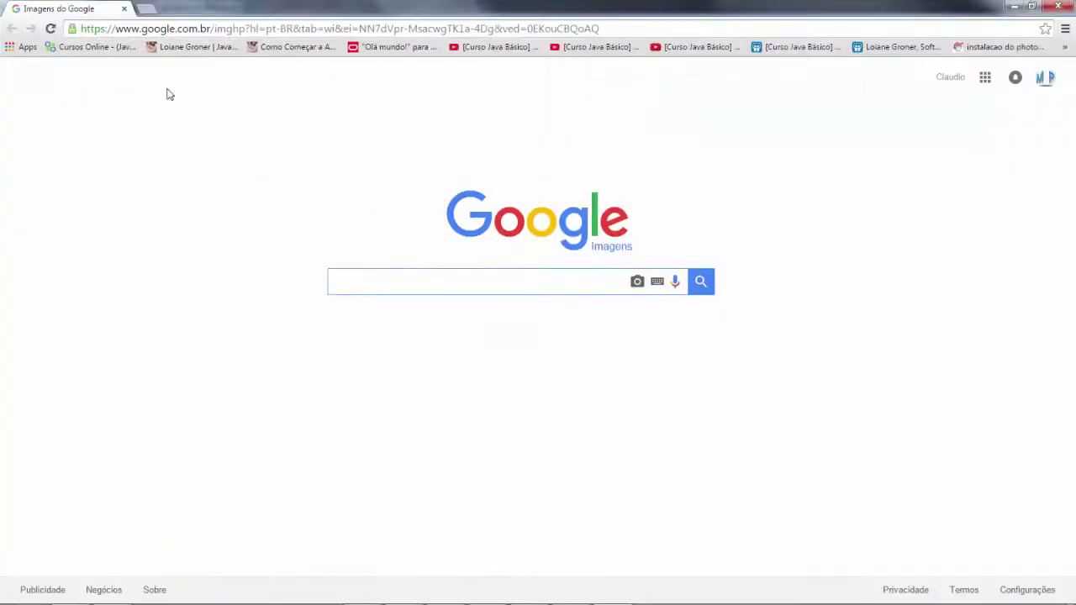
pyautogui.click(372, 283)
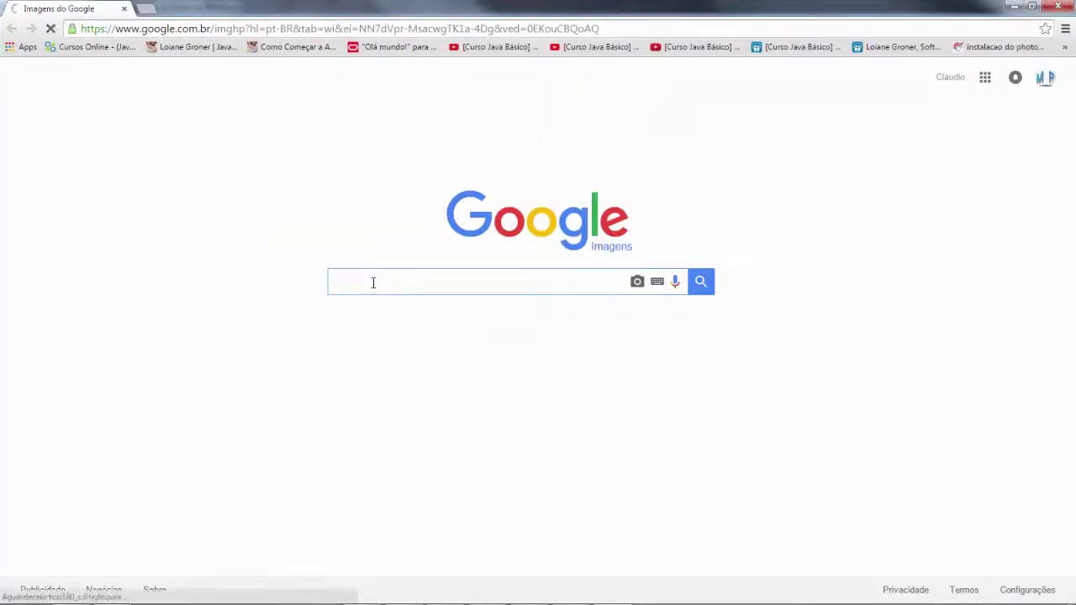
pyautogui.write('lam')
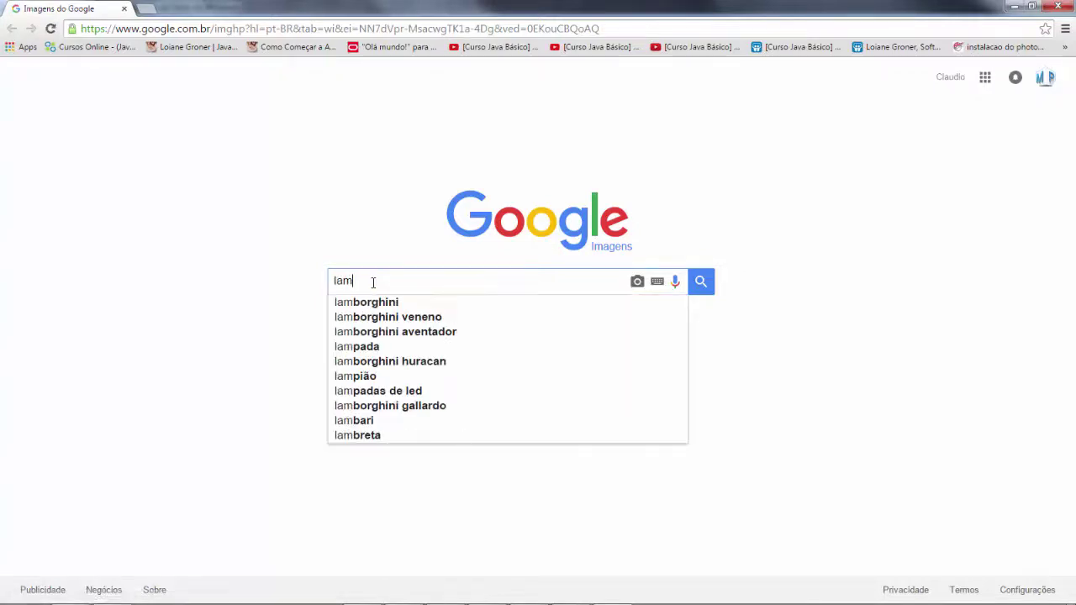
pyautogui.write('inas de ')
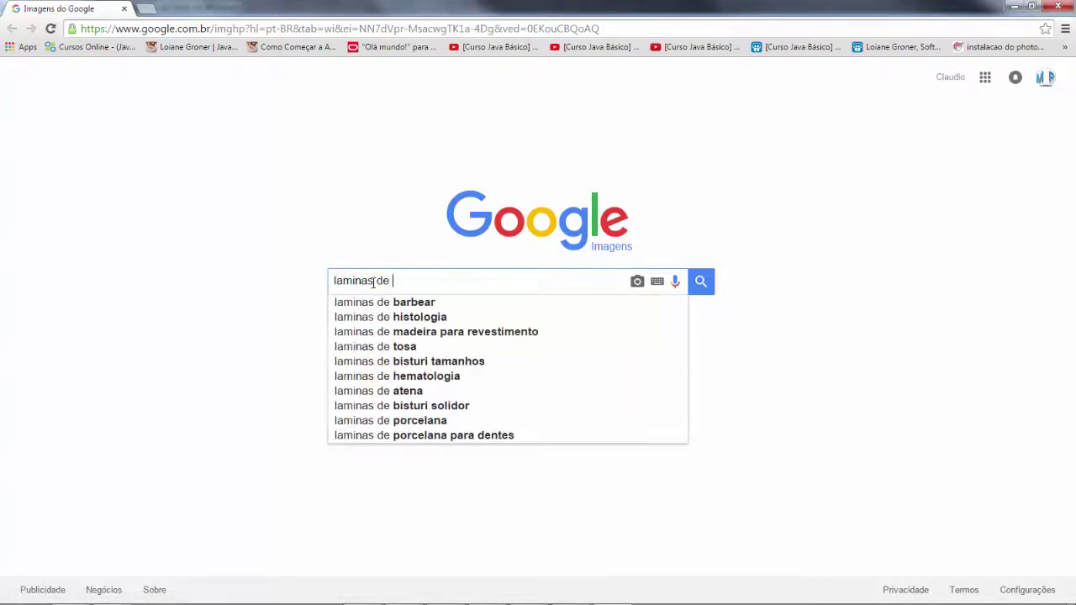
pyautogui.write('madeiras')
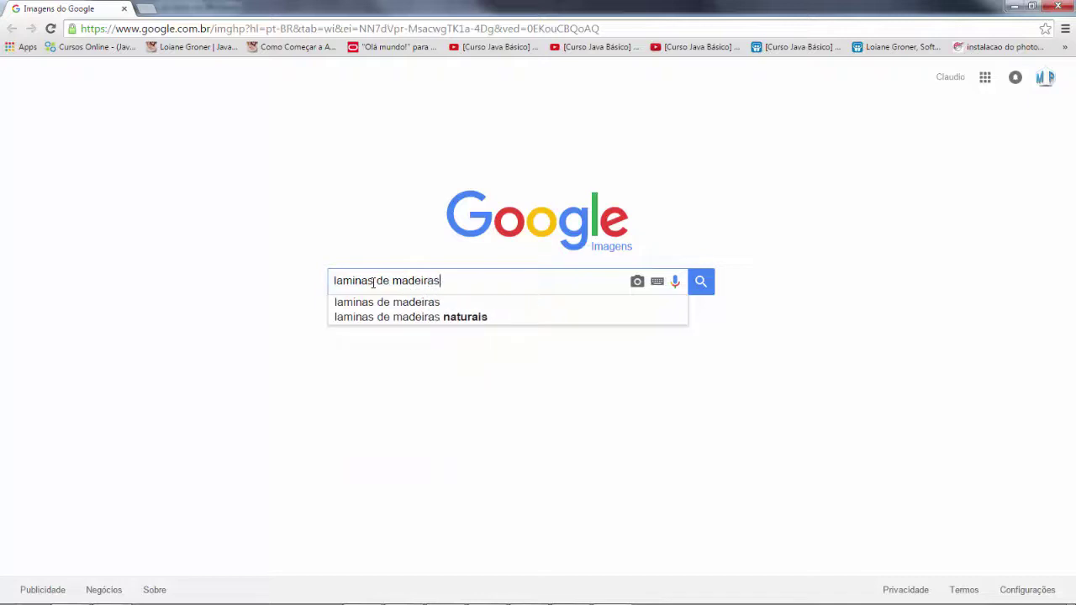
pyautogui.press('Return')
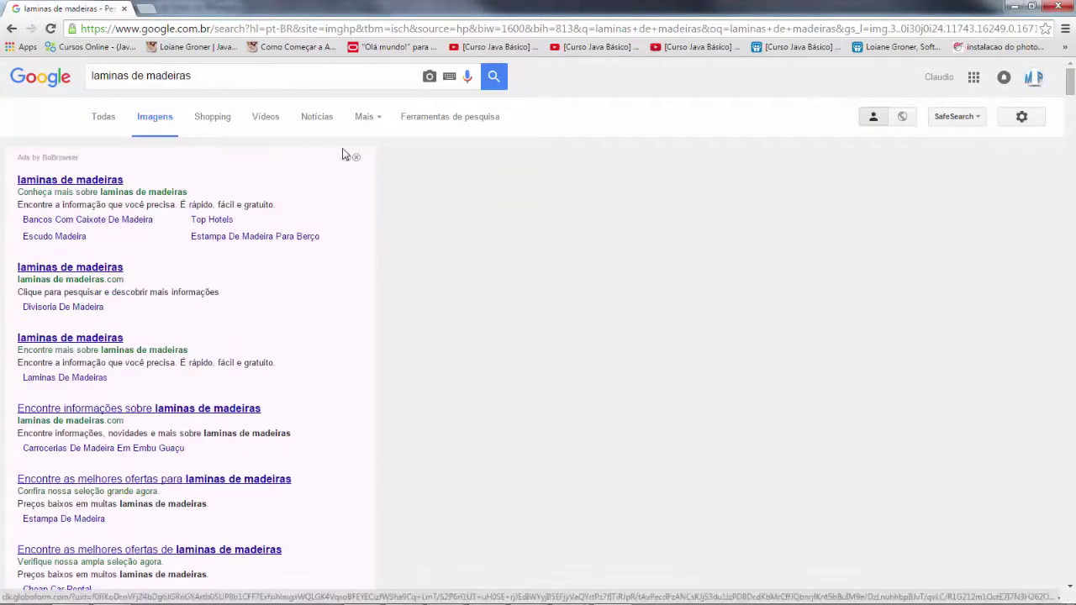
# Browse the wood veneer results and open the brown wood-grain image from lentzmoveis.com.br at full size.
pyautogui.scroll(-3, 366, 220)
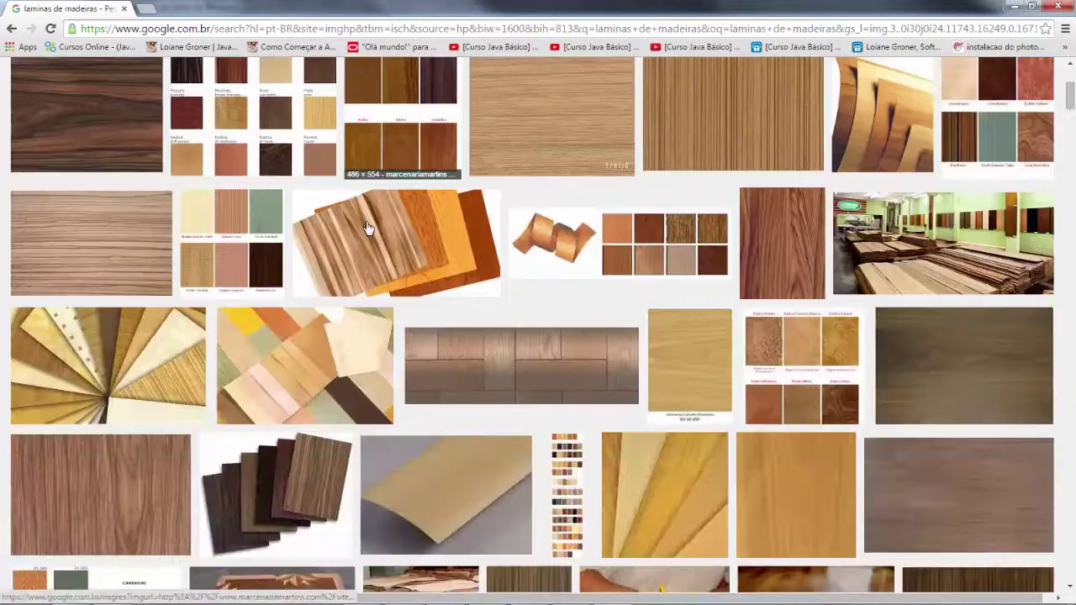
pyautogui.scroll(-2, 367, 224)
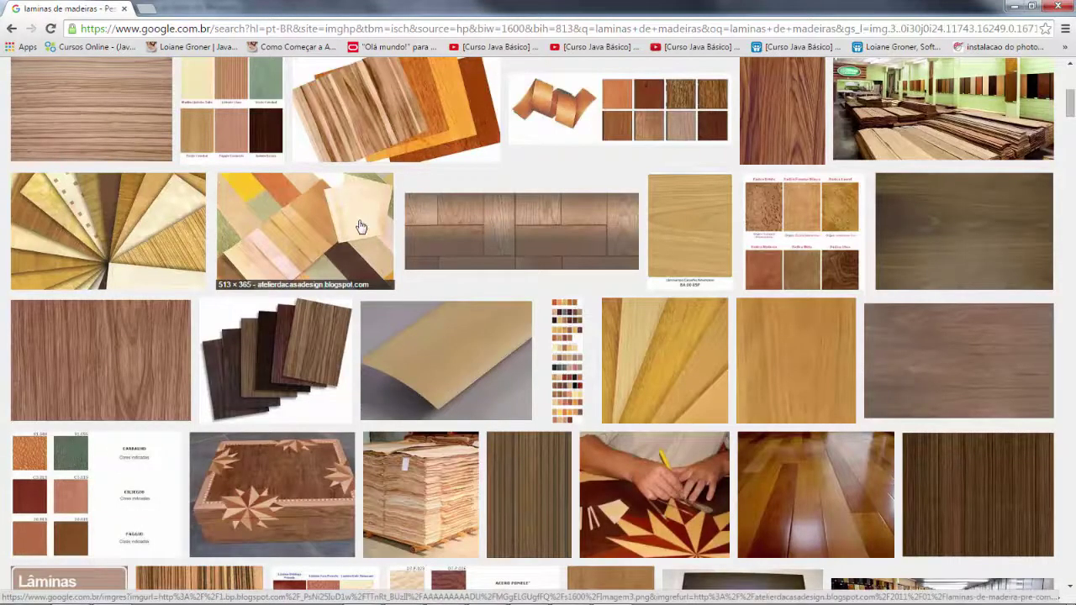
pyautogui.scroll(-4, 145, 370)
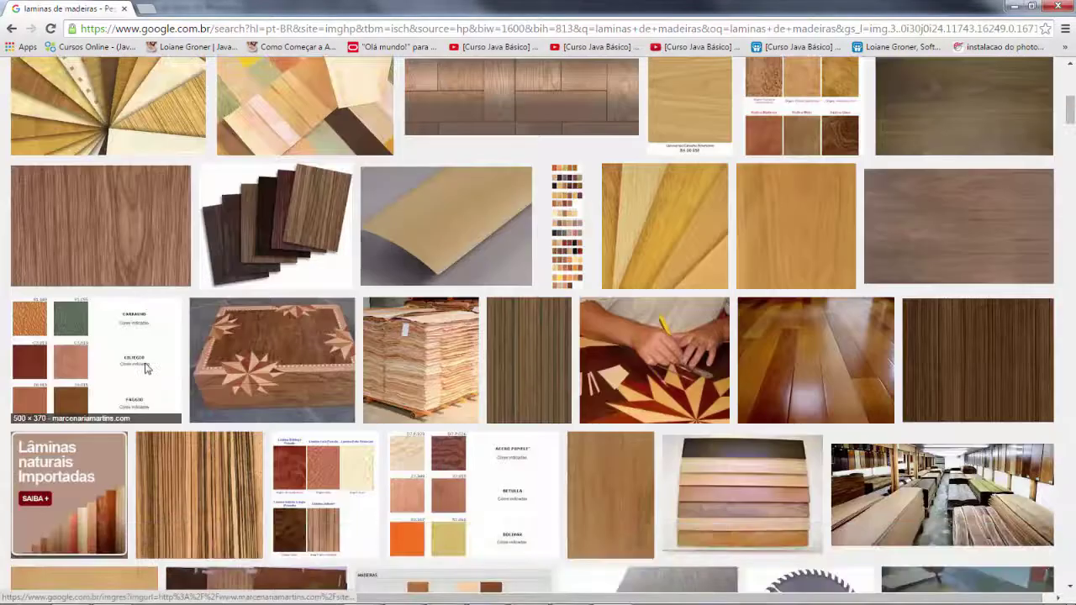
pyautogui.scroll(-2, 145, 370)
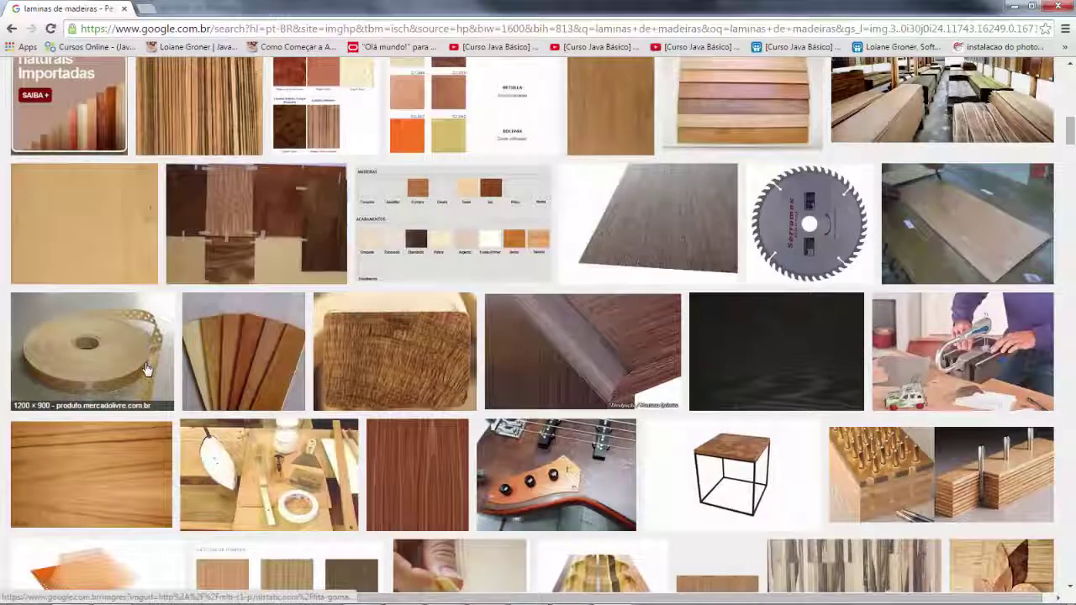
pyautogui.scroll(4, 146, 370)
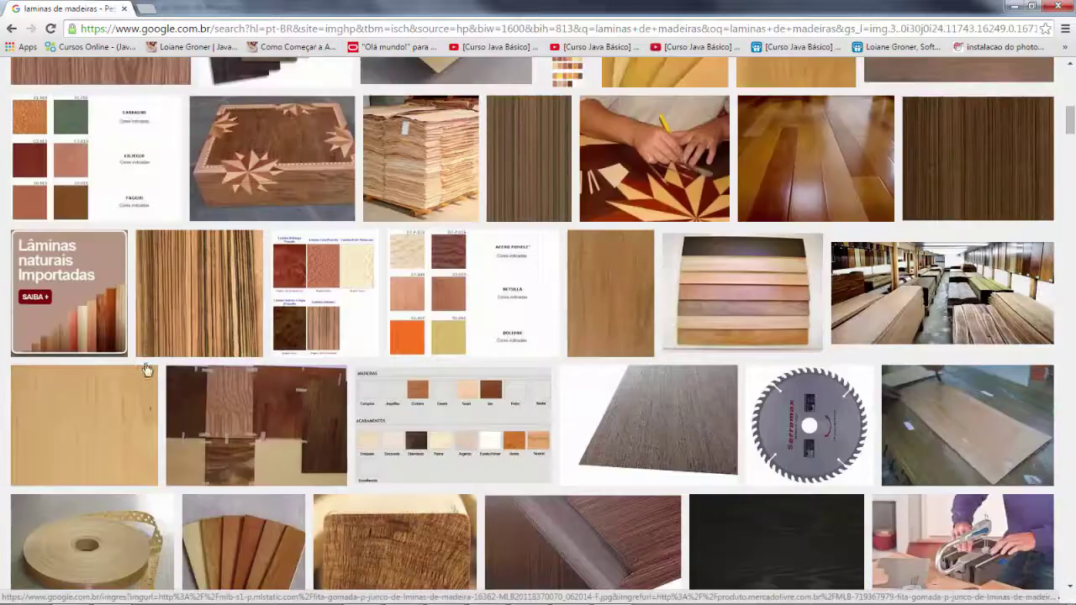
pyautogui.scroll(2, 110, 308)
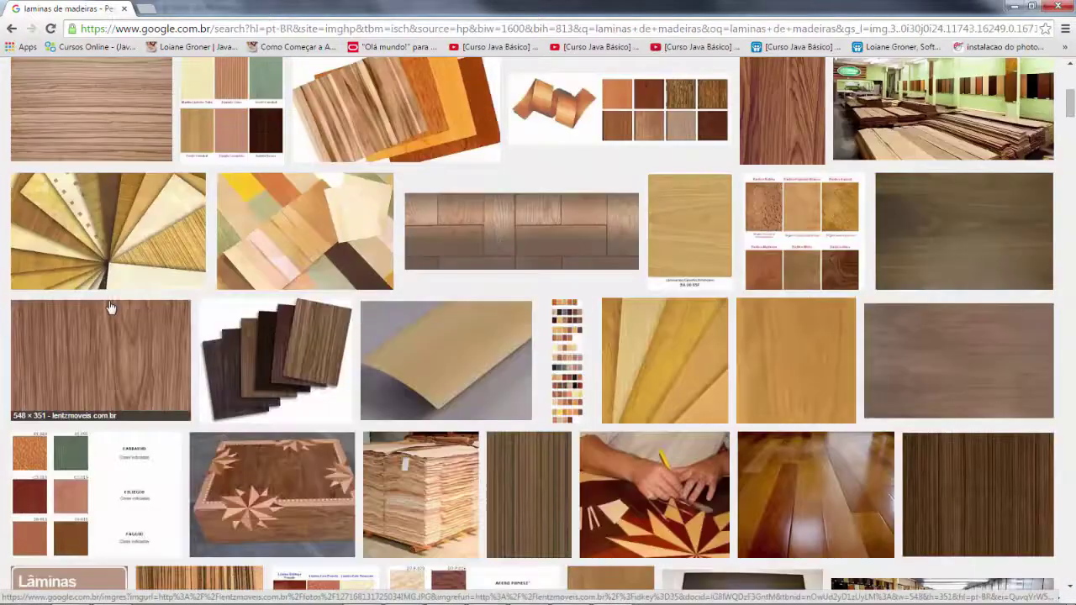
pyautogui.click(143, 360)
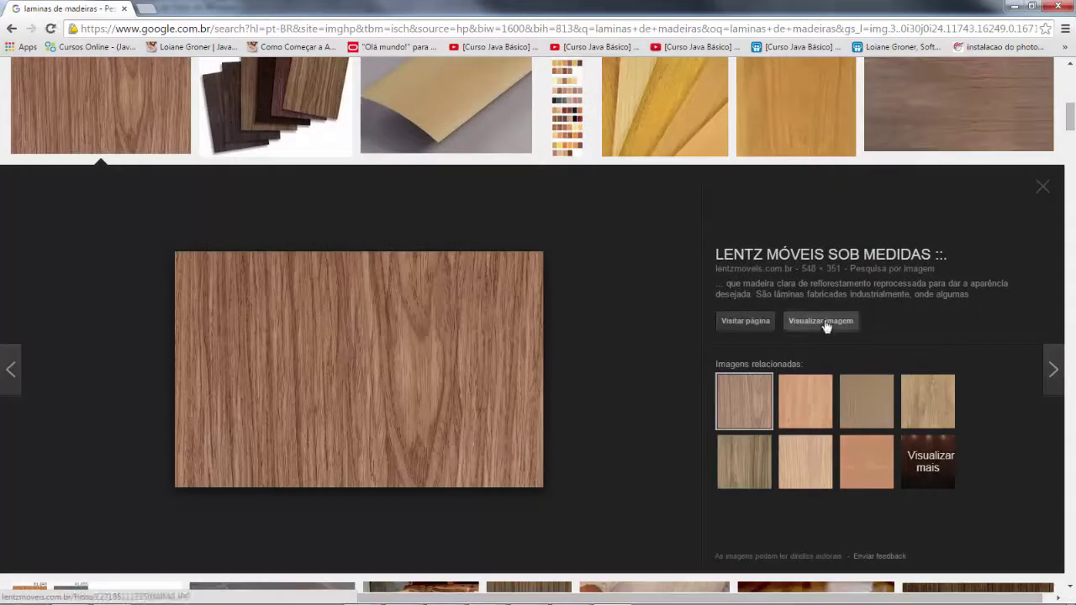
pyautogui.click(824, 323)
# Copy the web address of the full-size wood-grain image.
pyautogui.click(303, 28)
pyautogui.hotkey('ctrl', 'c')
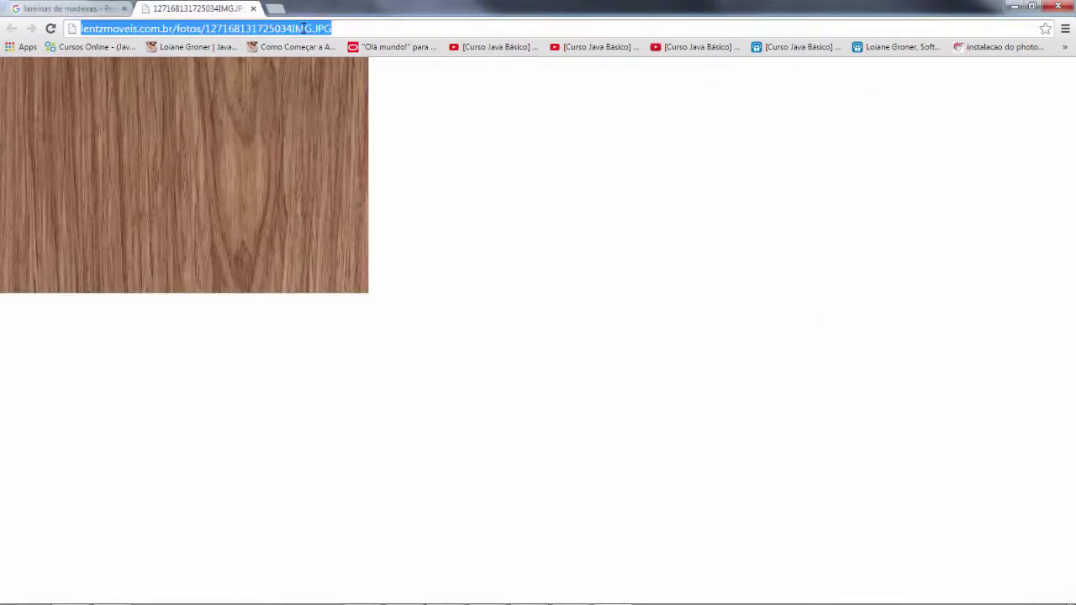
pyautogui.rightClick(307, 31)
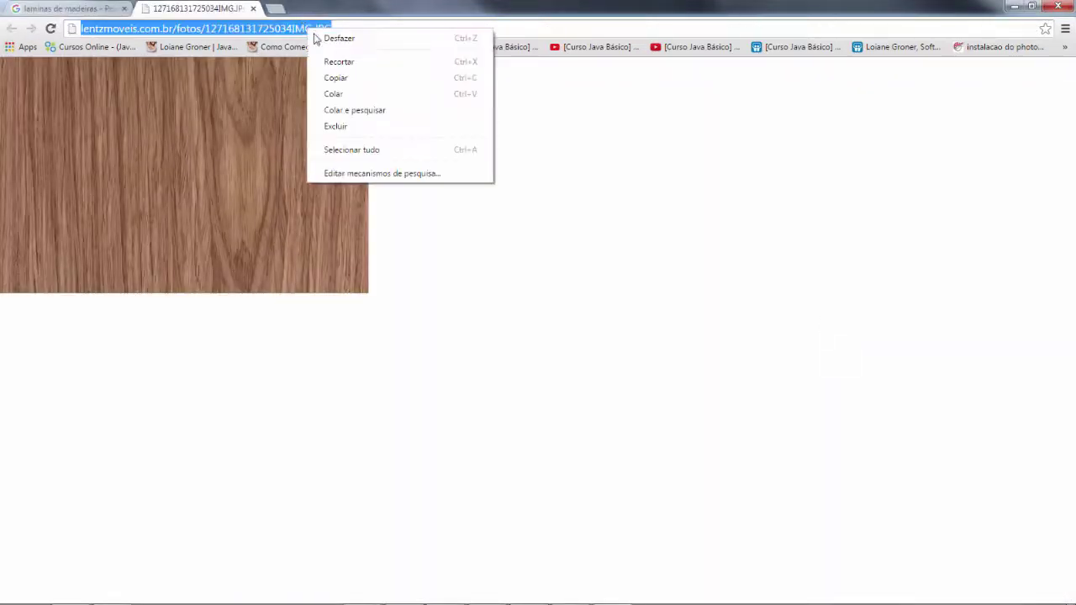
pyautogui.click(334, 79)
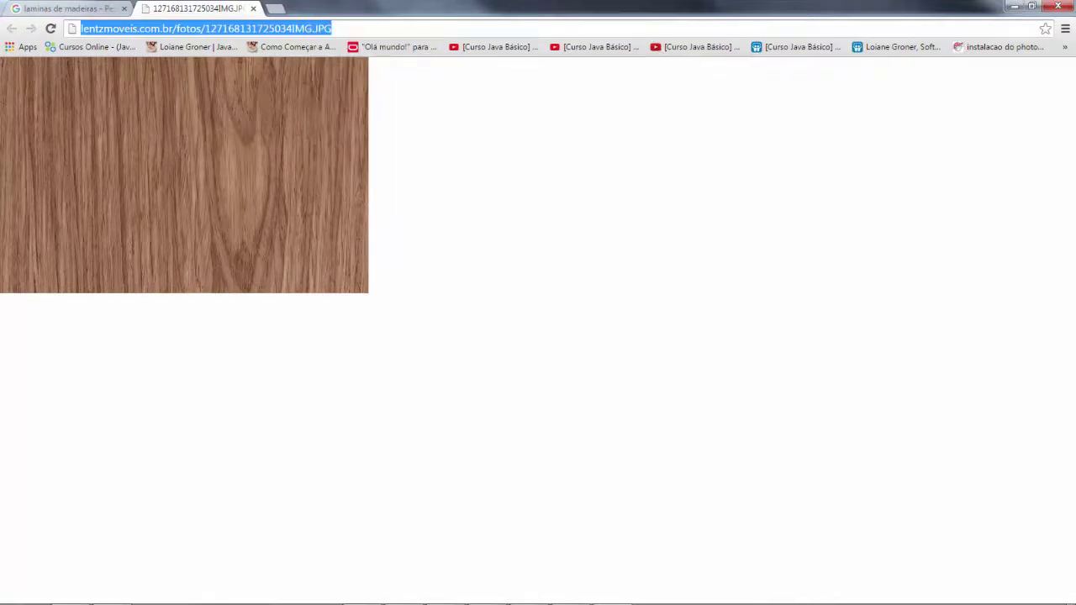
# Switch back to the kitchen project, load the copied image URL as the oven tower's texture, and increase its X and Y UVV scale.
pyautogui.moveTo(319, 598)
pyautogui.click(362, 592)
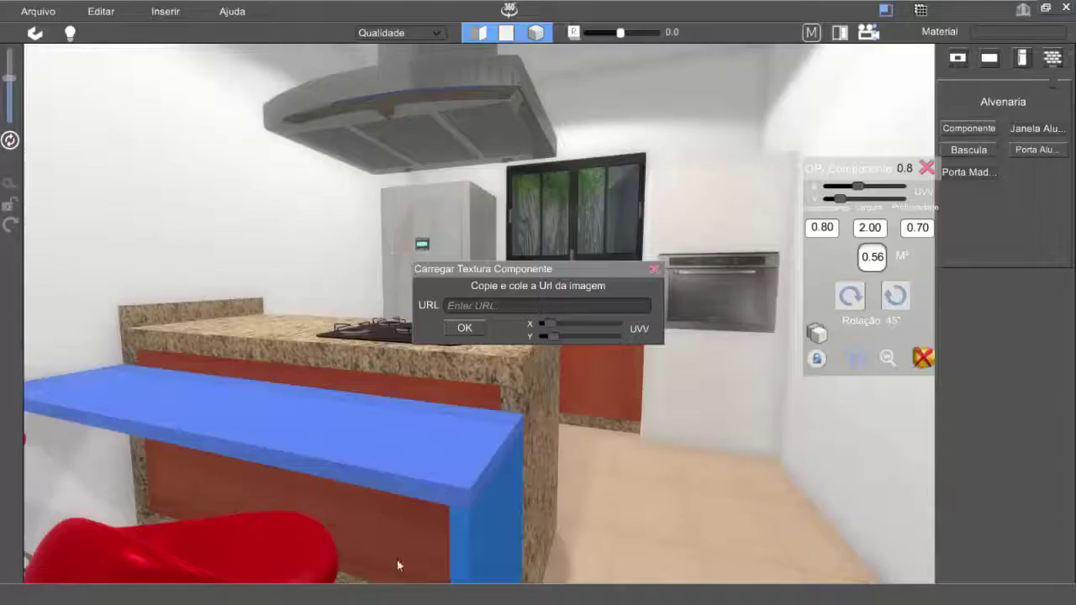
pyautogui.click(492, 306)
pyautogui.hotkey('ctrl', 'v')
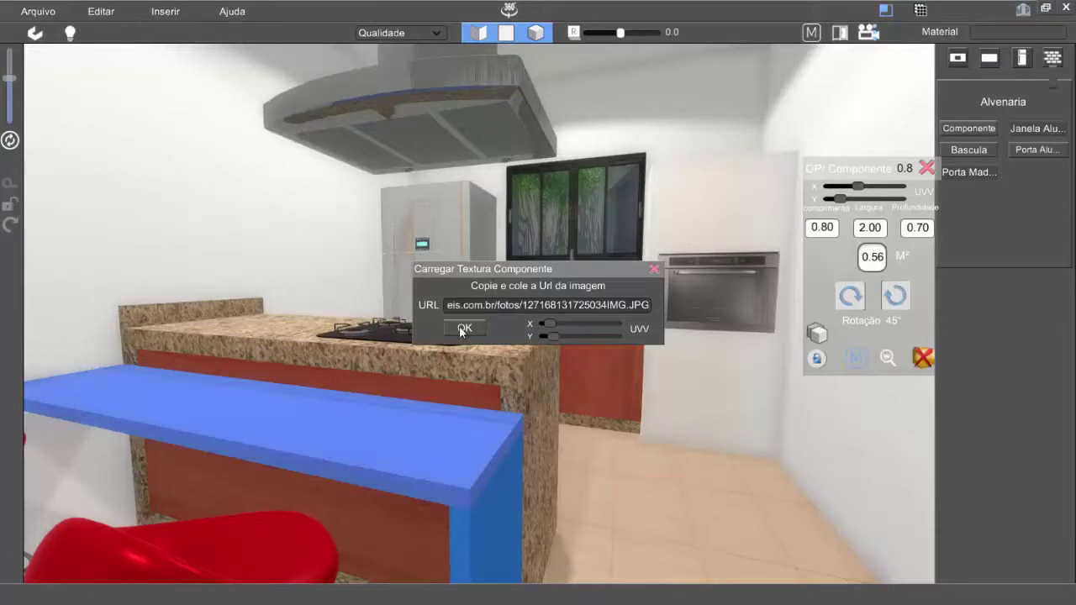
pyautogui.click(462, 329)
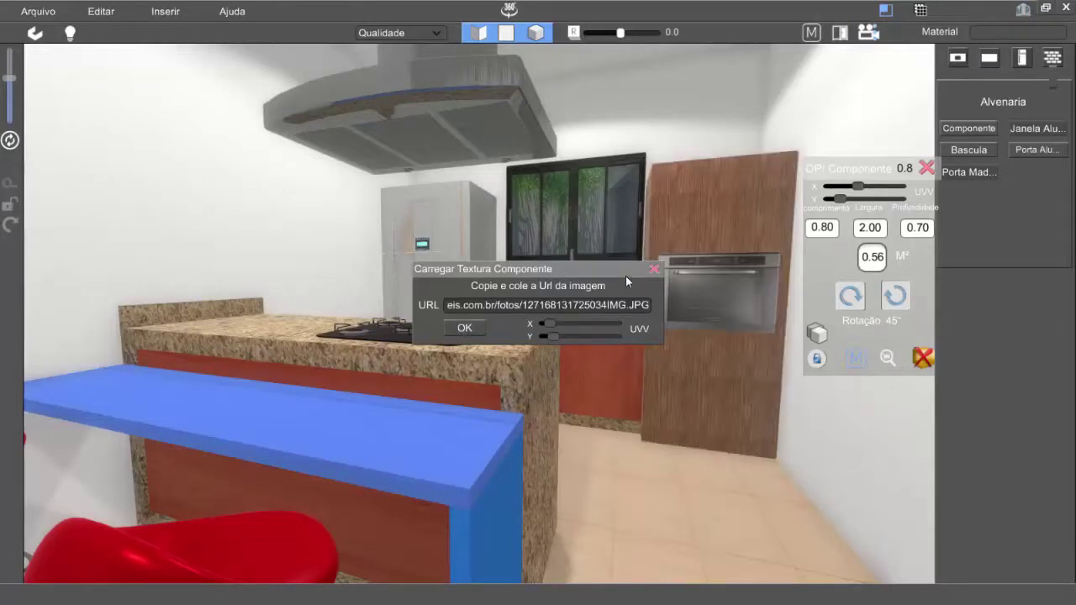
pyautogui.moveTo(550, 324); pyautogui.dragTo(580, 337)
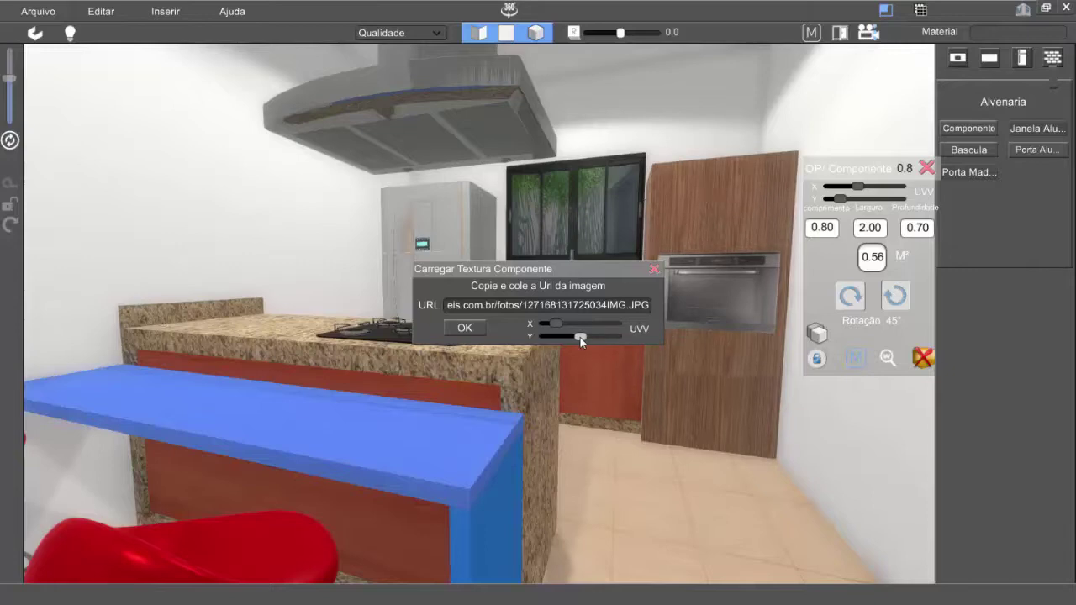
# Raise the scene's R slider to its maximum and inspect the kitchen from the island and stool side.
pyautogui.moveTo(637, 429); pyautogui.dragTo(656, 443, button='right')
pyautogui.press('d')
pyautogui.press('w')
pyautogui.moveTo(656, 443); pyautogui.dragTo(756, 440)
pyautogui.moveTo(620, 32); pyautogui.dragTo(667, 35)
pyautogui.moveTo(446, 370); pyautogui.dragTo(857, 400)
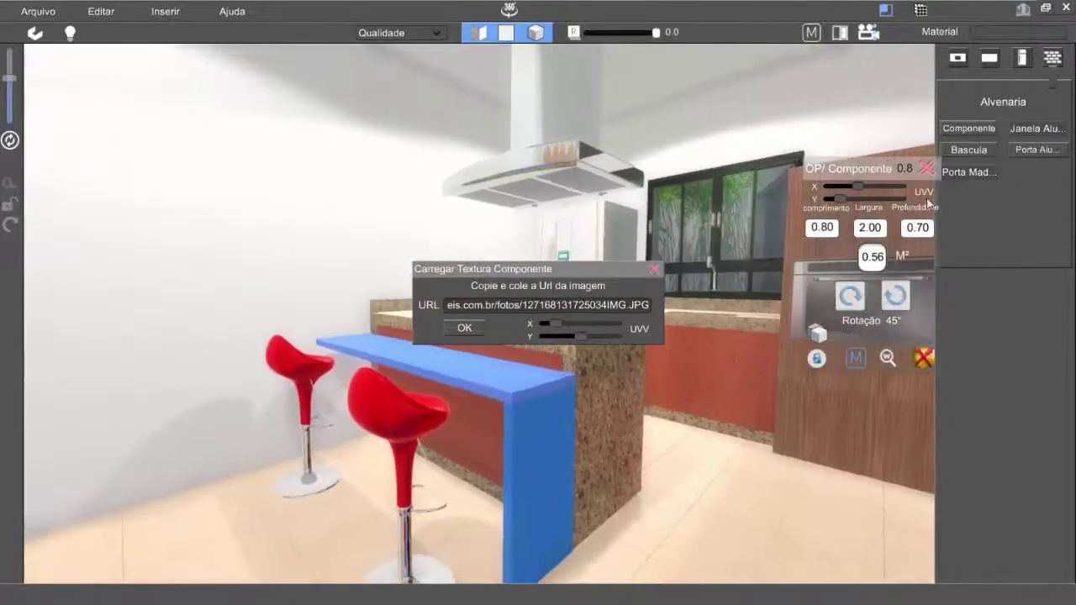
# Load the copied wood-grain image URL as the texture of the breakfast bar's horizontal top.
pyautogui.click(927, 168)
pyautogui.moveTo(538, 428); pyautogui.dragTo(490, 390)
pyautogui.click(477, 397)
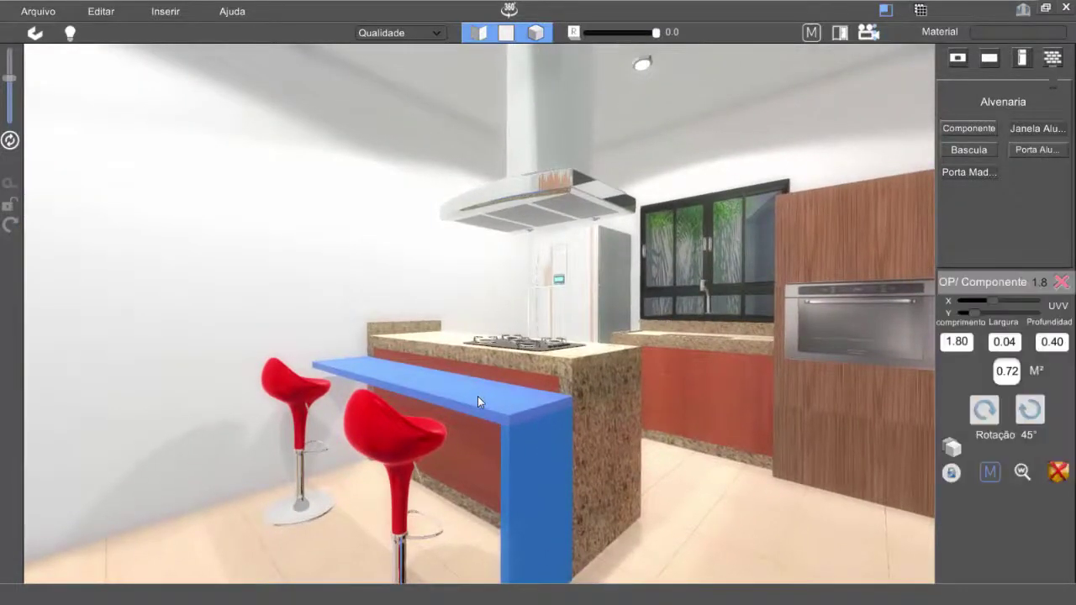
pyautogui.click(951, 472)
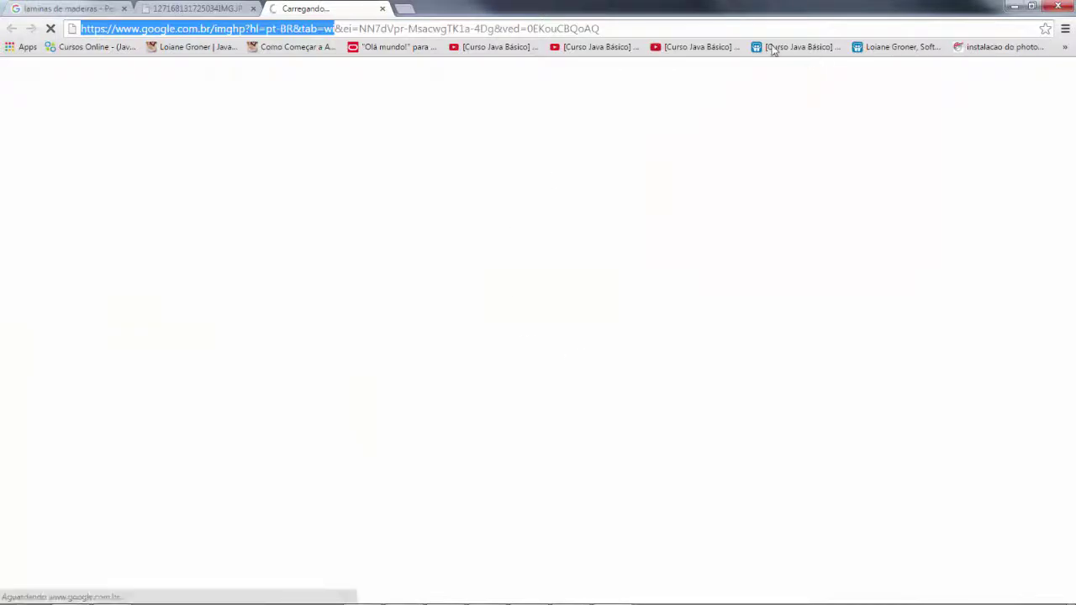
pyautogui.click(359, 594)
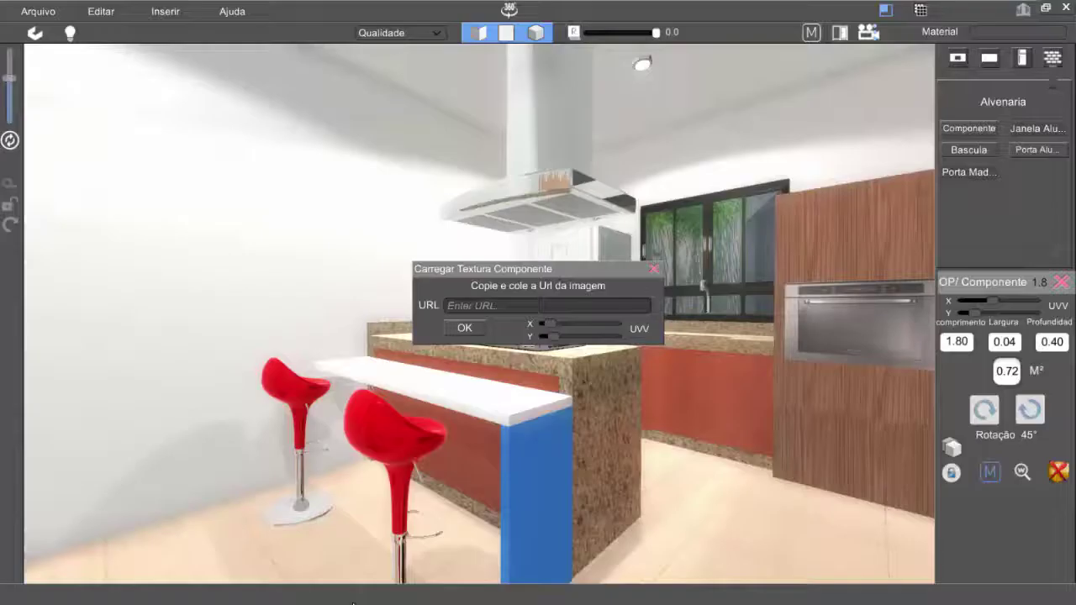
pyautogui.click(518, 306)
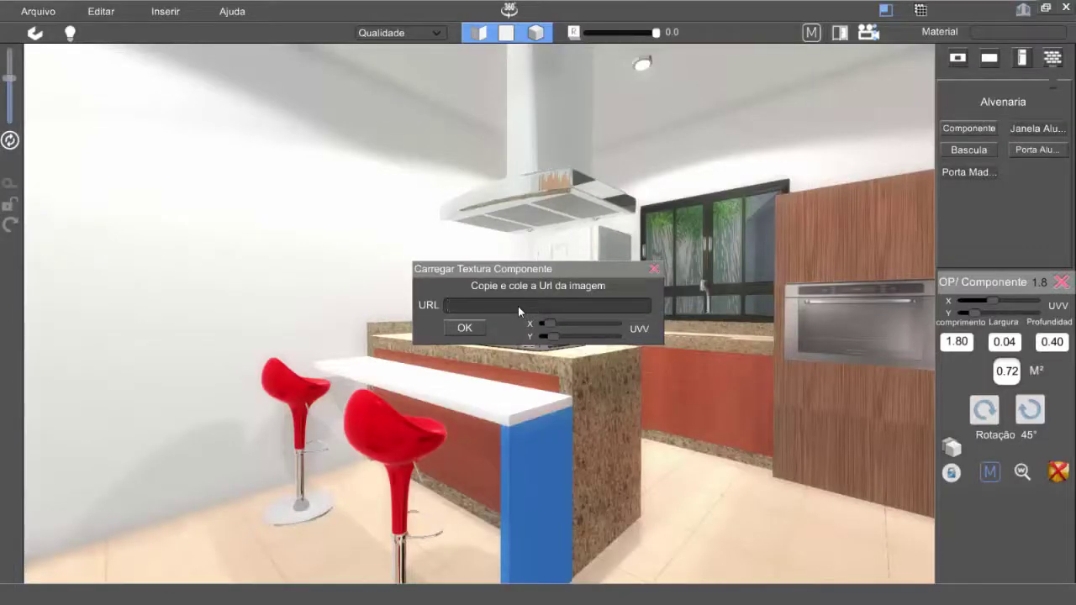
pyautogui.hotkey('ctrl', 'v')
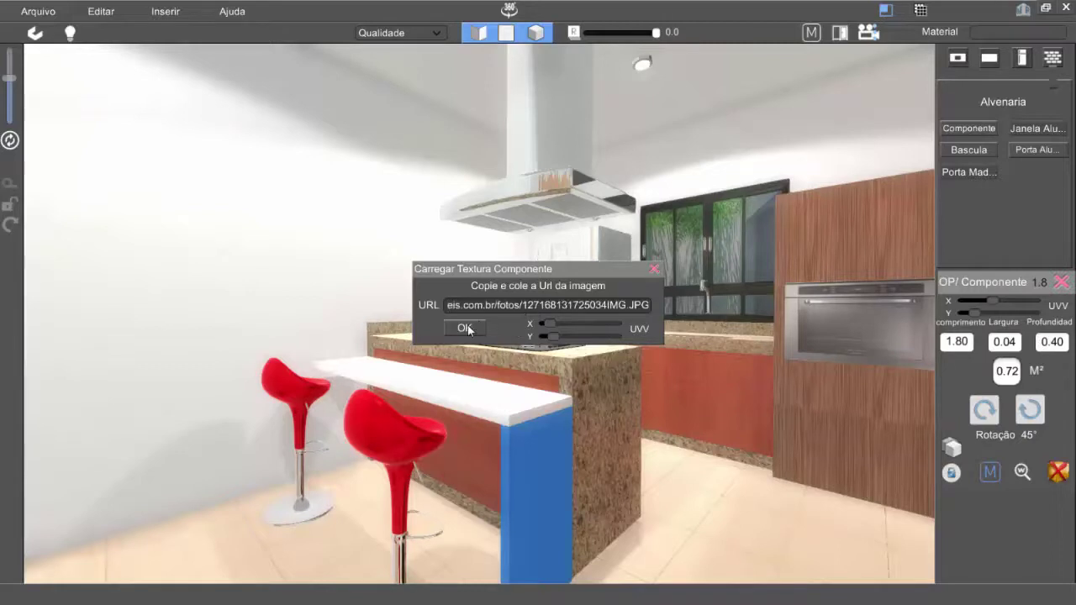
pyautogui.click(465, 328)
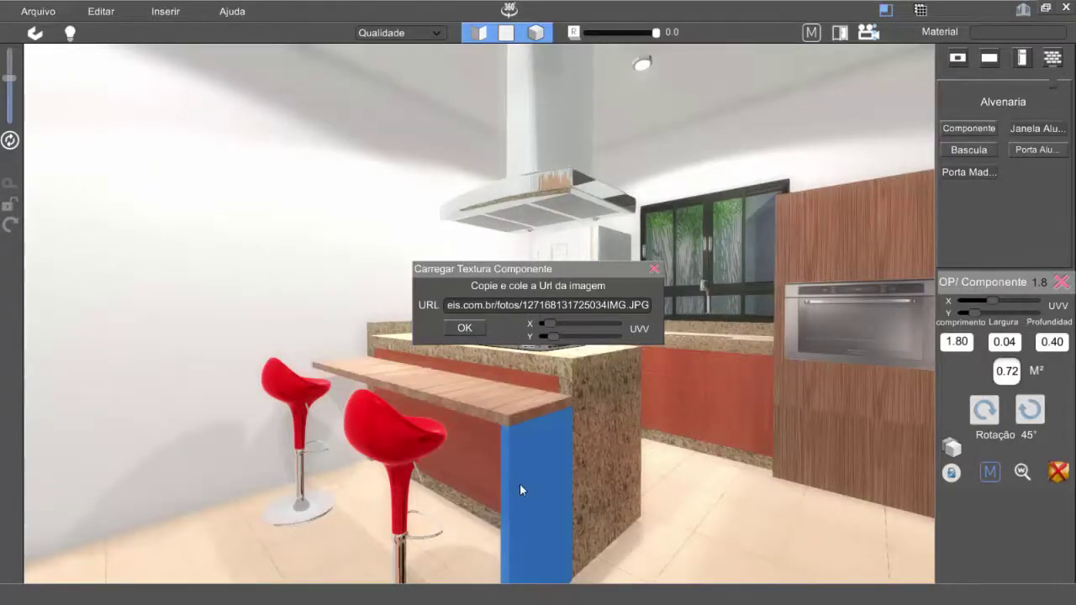
pyautogui.click(653, 270)
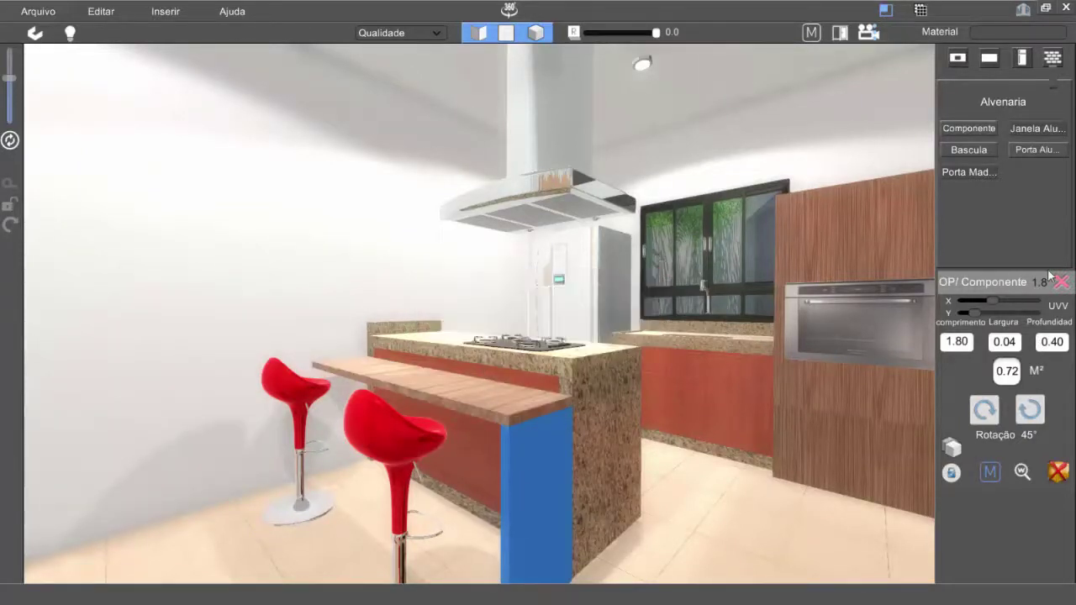
# Load the same wood-grain image URL as the texture of the breakfast bar's vertical end panel.
pyautogui.click(522, 485)
pyautogui.click(1016, 477)
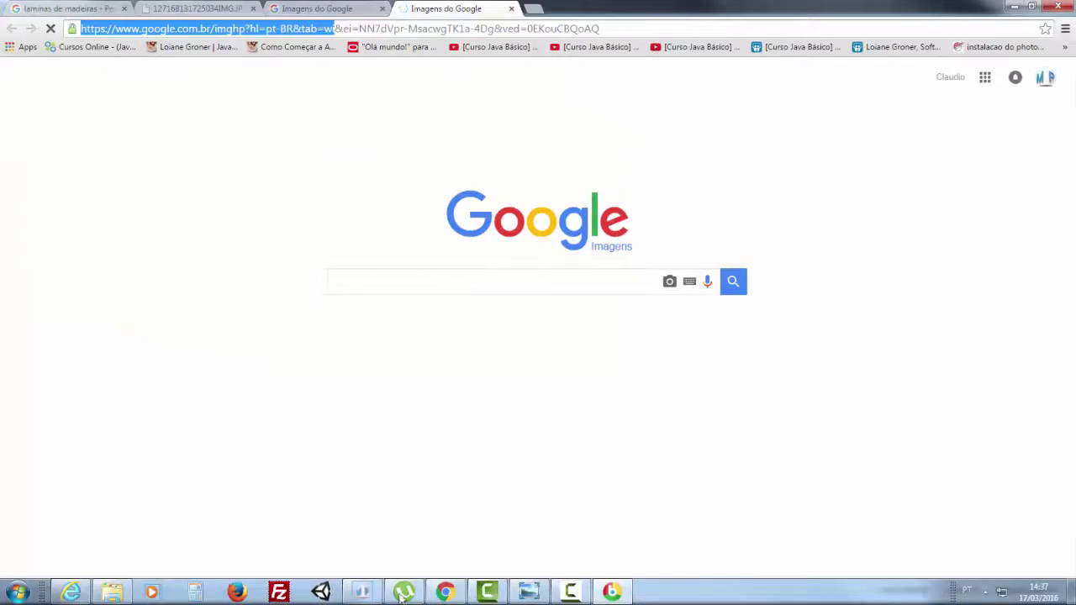
pyautogui.click(353, 595)
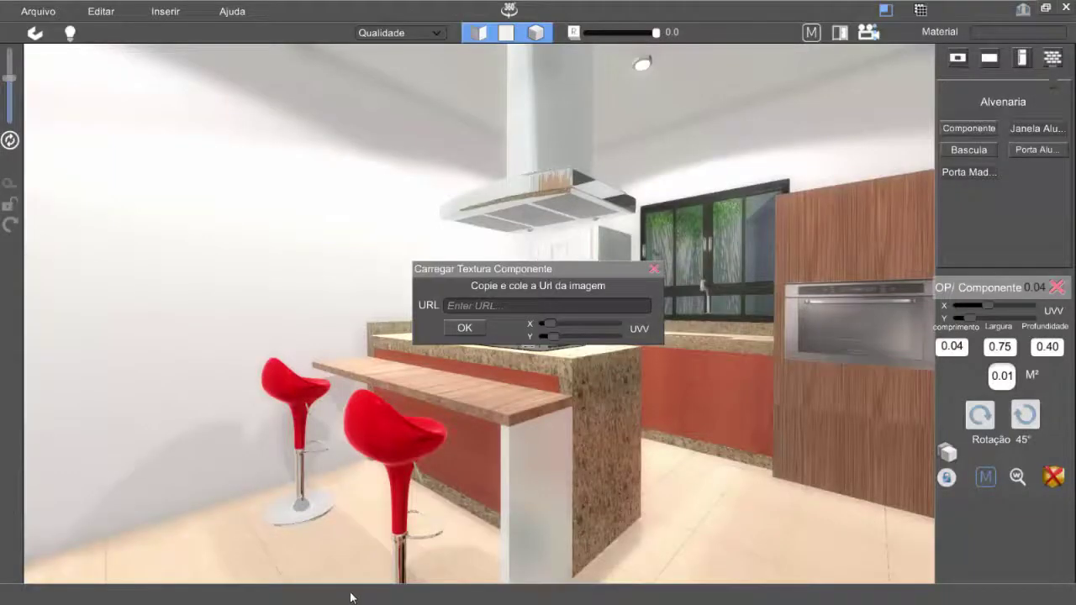
pyautogui.click(498, 305)
pyautogui.hotkey('ctrl', 'v')
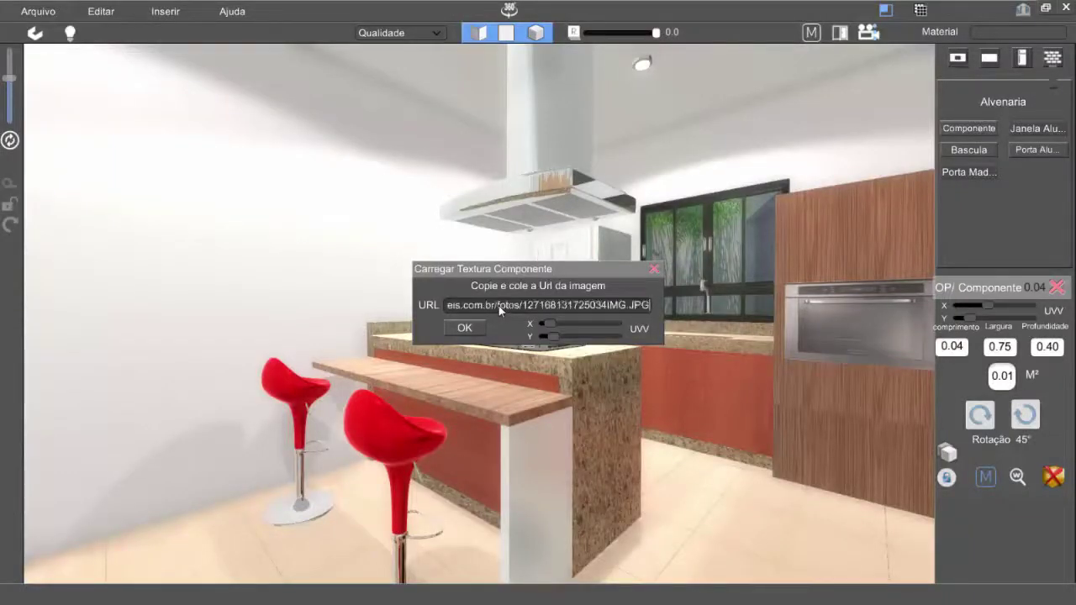
pyautogui.click(454, 329)
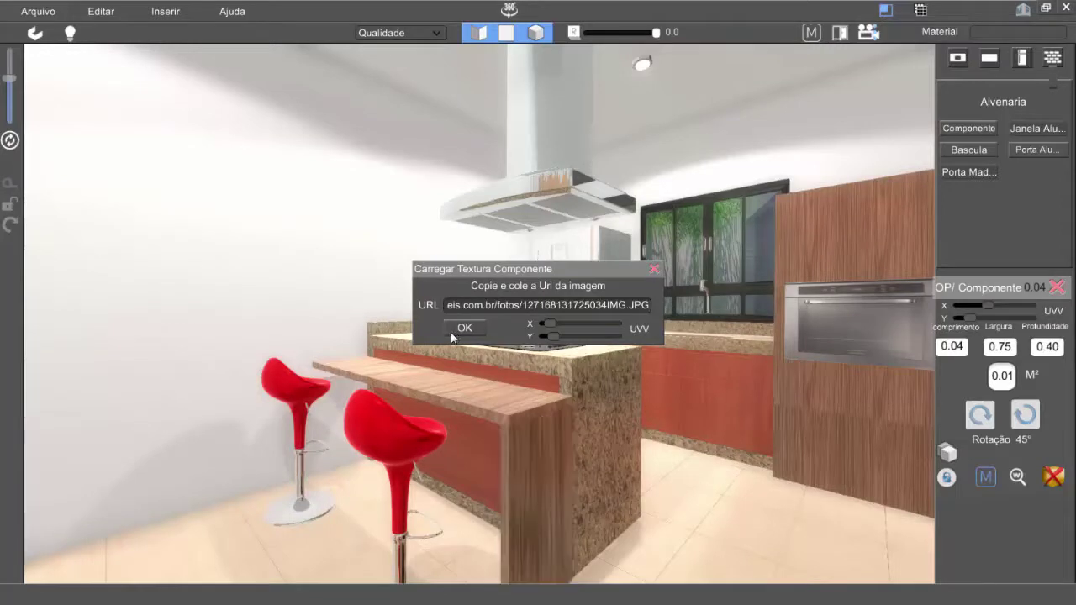
pyautogui.moveTo(484, 481); pyautogui.dragTo(496, 483, button='right')
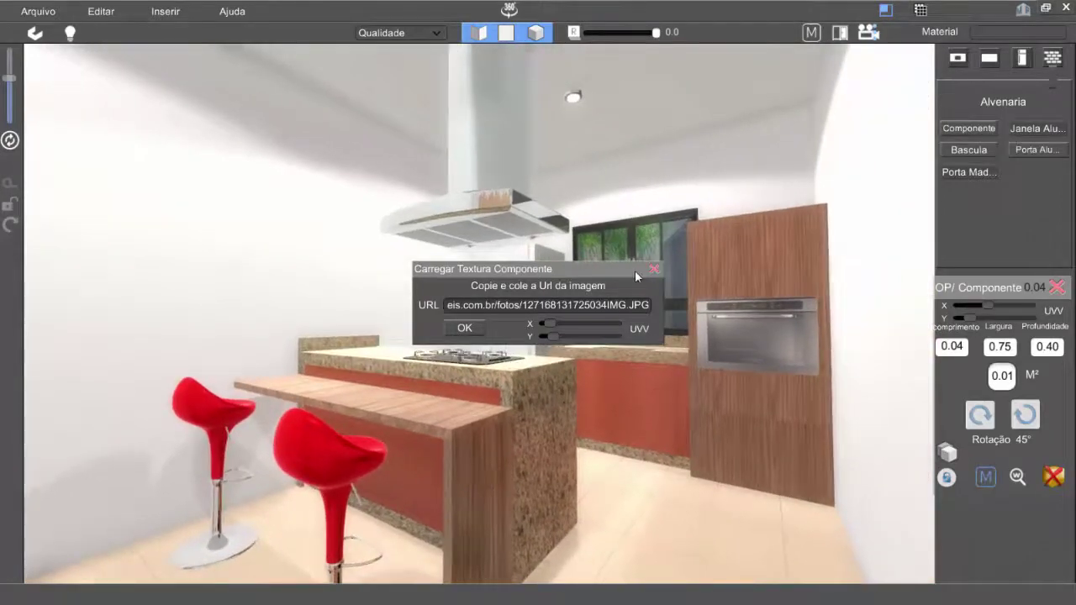
pyautogui.click(653, 269)
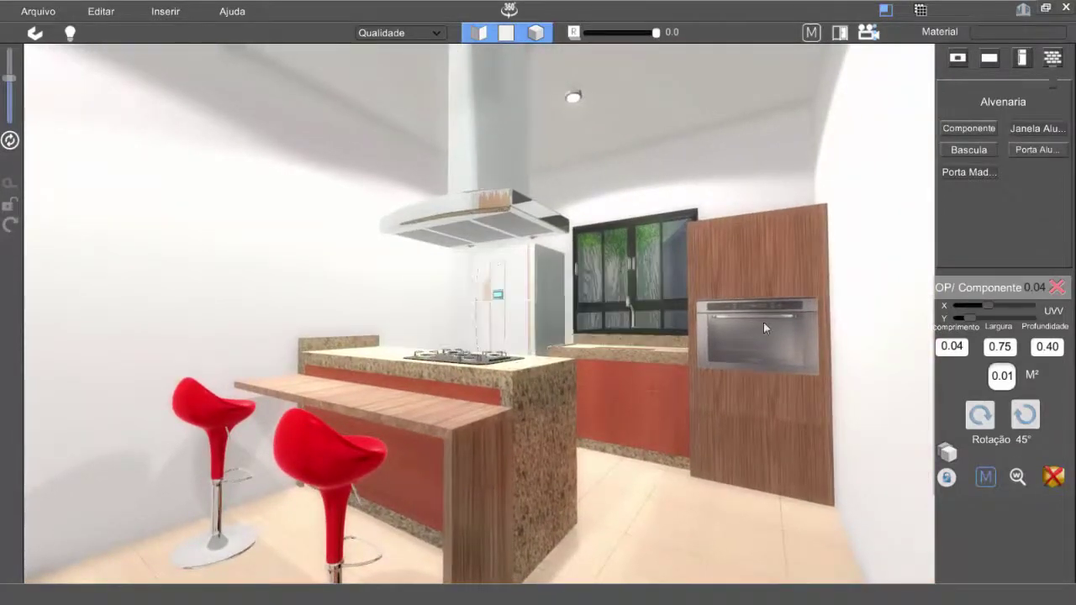
pyautogui.click(1056, 287)
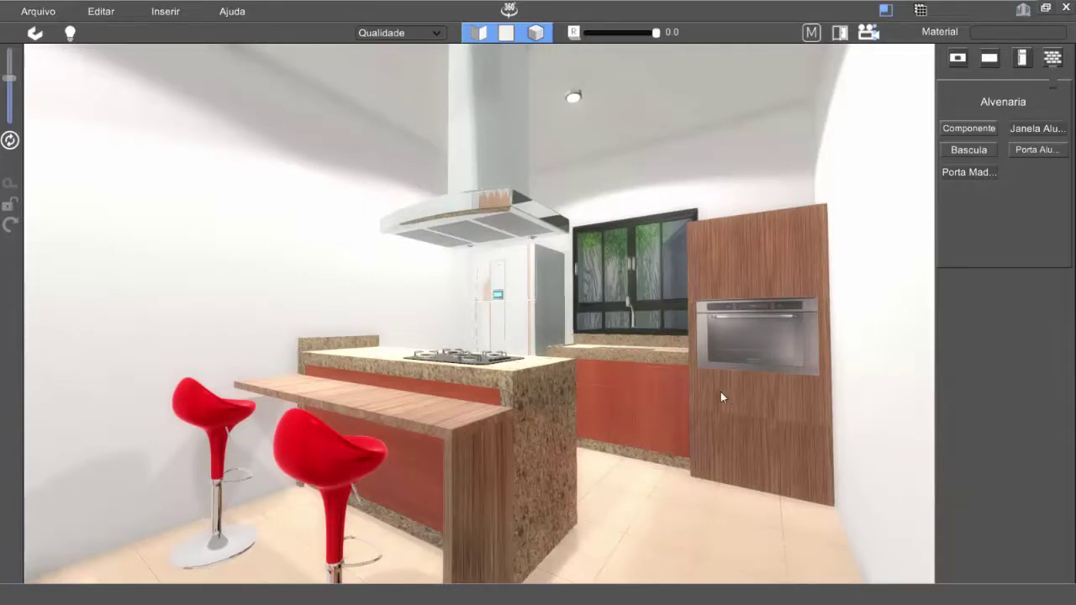
# Apply the copied wood-grain image URL as a web texture to the cabinet beneath the sink counter.
pyautogui.click(623, 353)
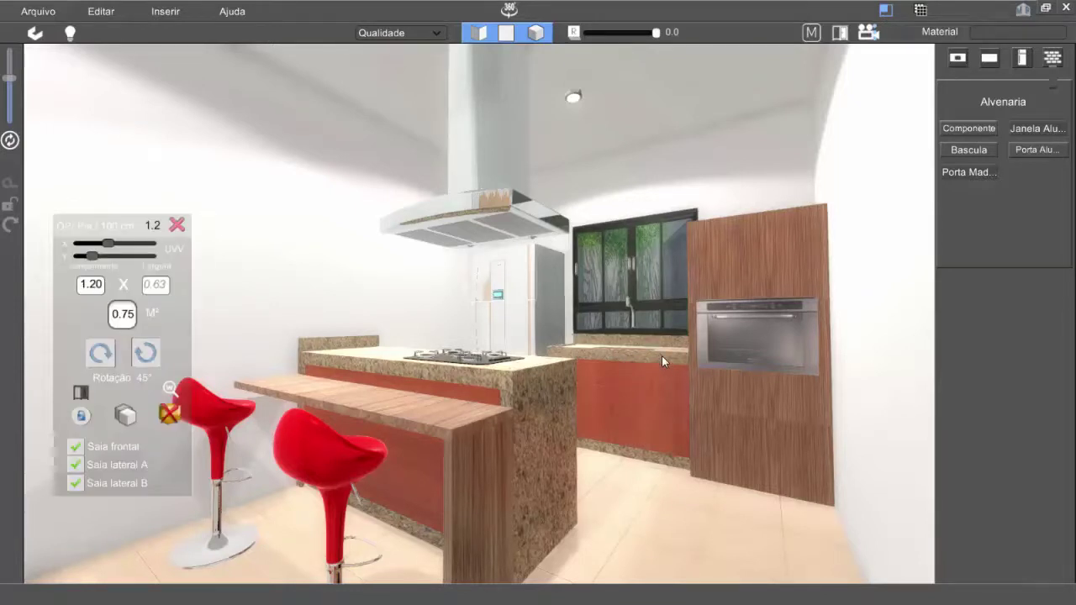
pyautogui.moveTo(661, 355); pyautogui.dragTo(666, 379, button='right')
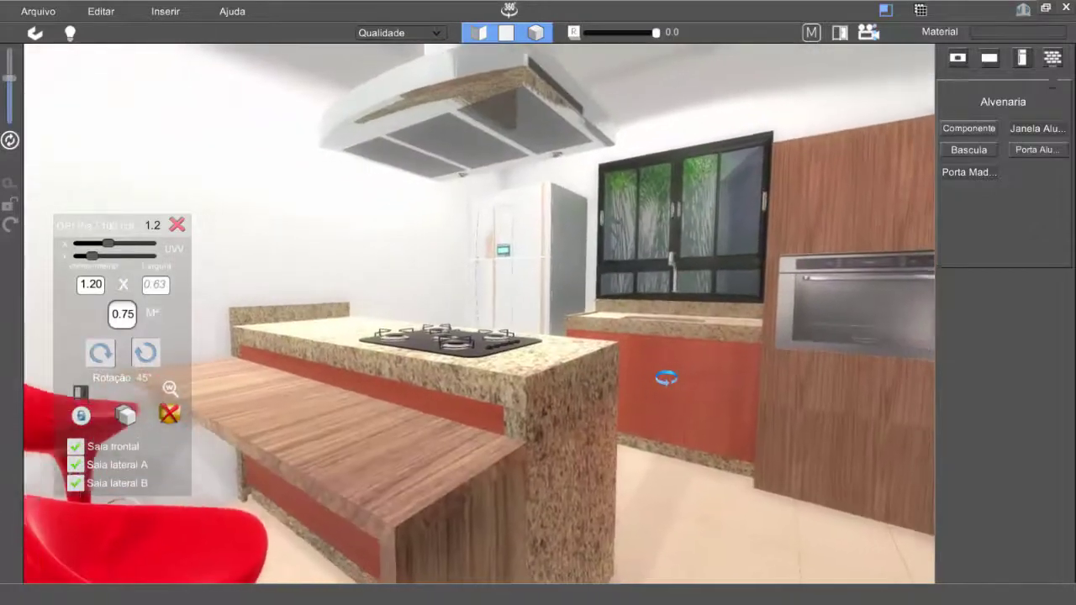
pyautogui.moveTo(666, 378); pyautogui.dragTo(653, 363)
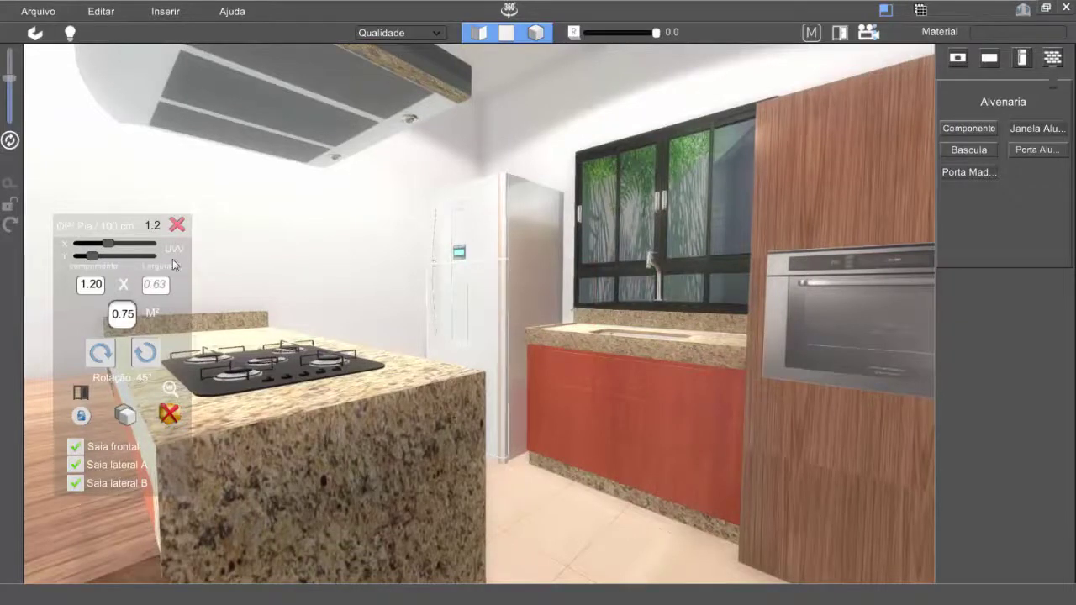
pyautogui.moveTo(172, 259); pyautogui.dragTo(1009, 329)
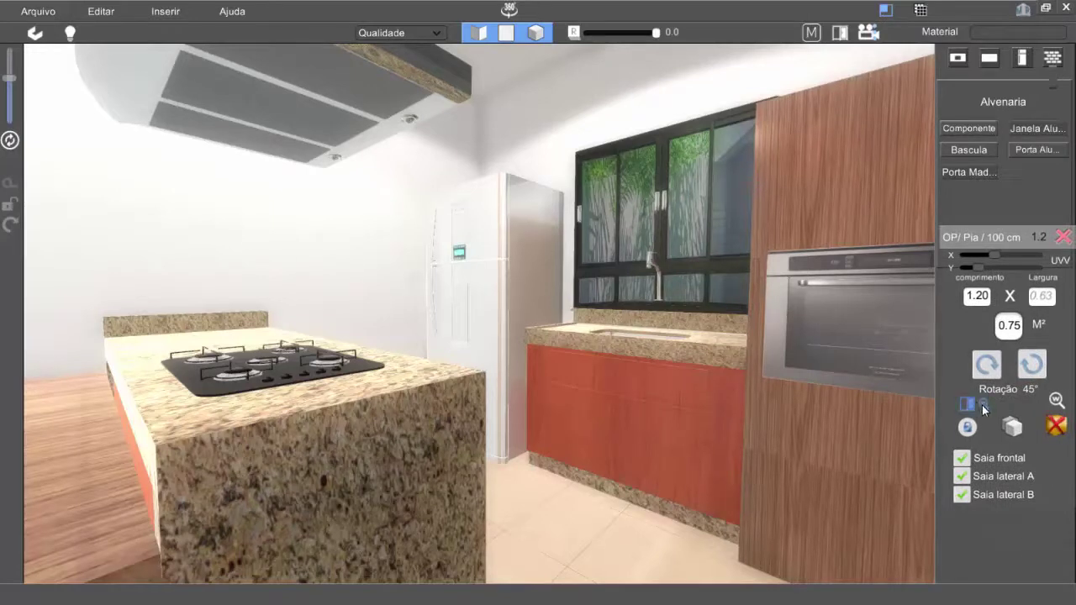
pyautogui.click(982, 405)
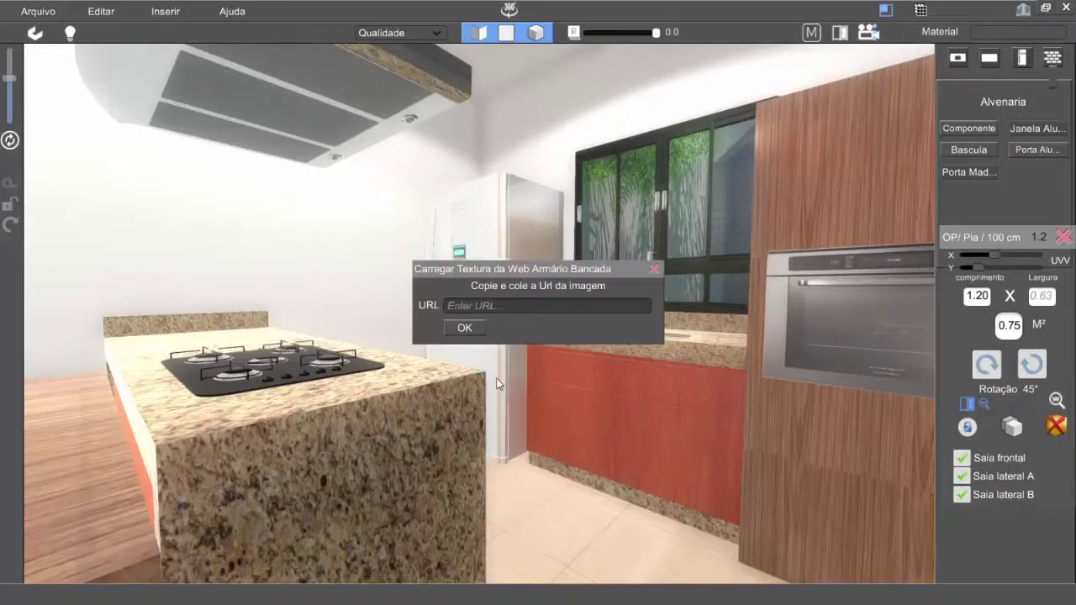
pyautogui.click(522, 308)
pyautogui.hotkey('ctrl', 'v')
pyautogui.click(465, 328)
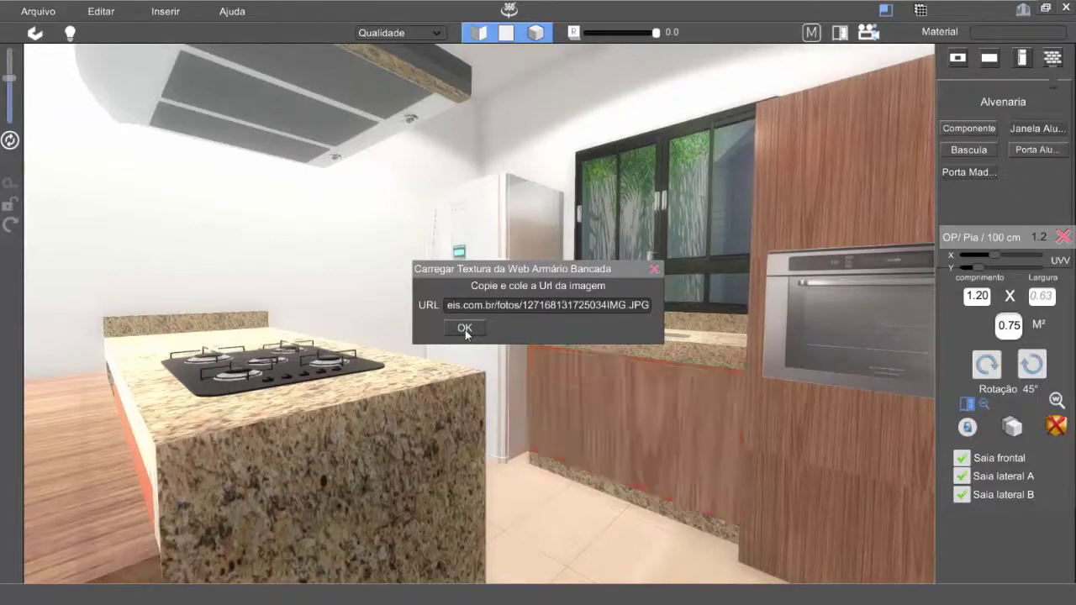
pyautogui.moveTo(500, 462); pyautogui.dragTo(477, 481)
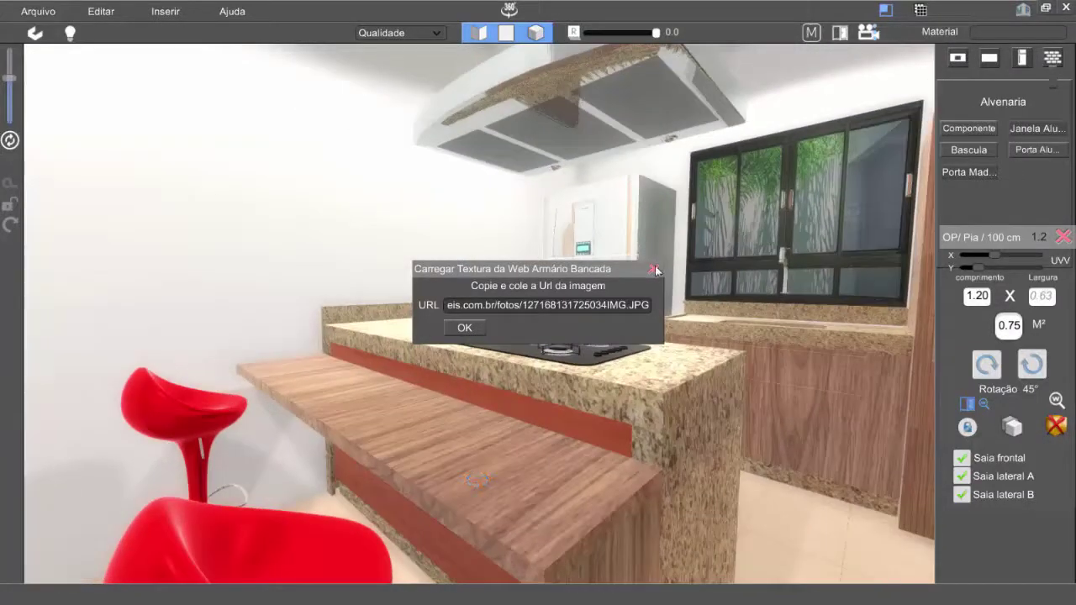
pyautogui.press('Escape')
pyautogui.click(1063, 238)
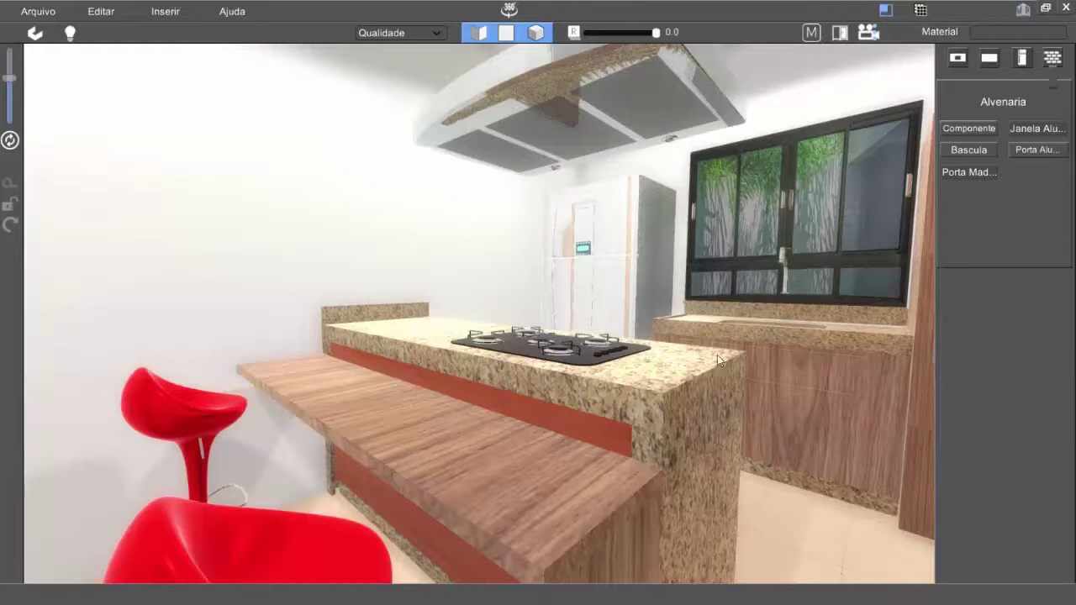
# Apply the copied wood-grain image URL as a web texture to the cabinet of the cooktop island.
pyautogui.click(673, 373)
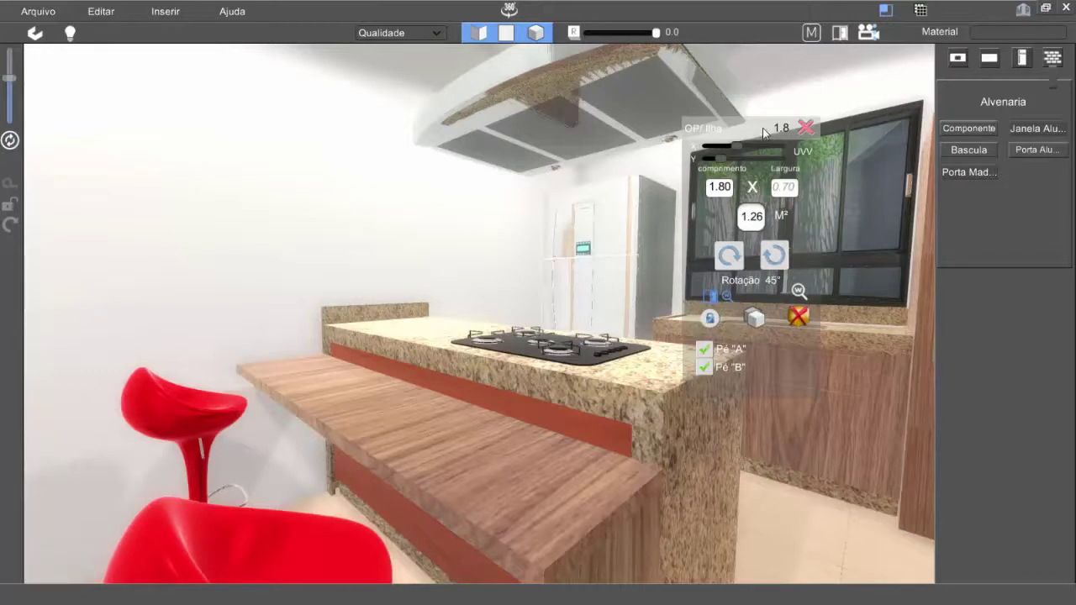
pyautogui.moveTo(728, 295); pyautogui.dragTo(965, 307)
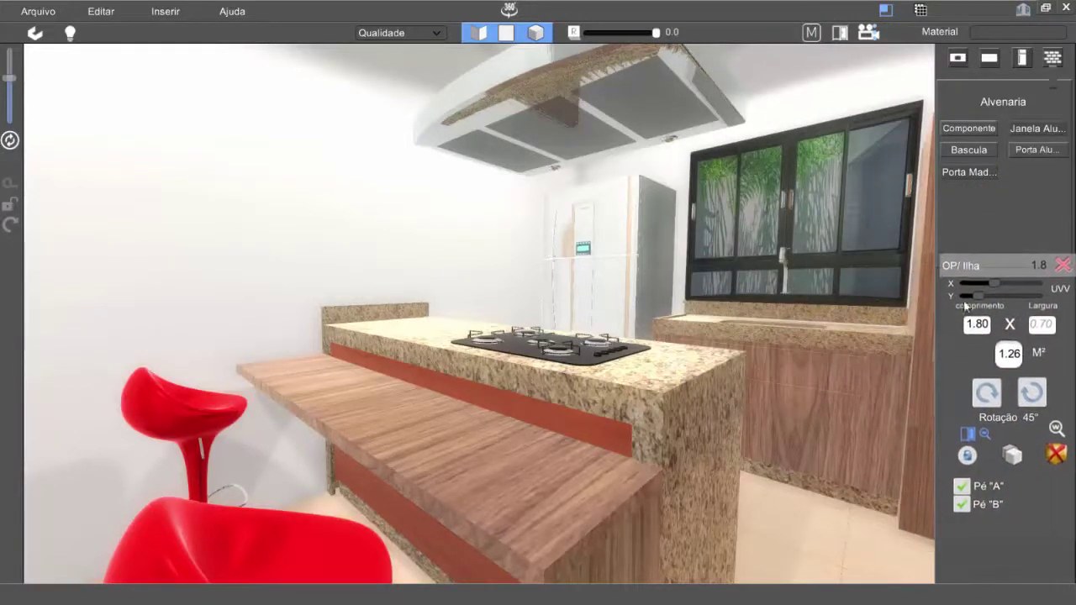
pyautogui.click(984, 433)
pyautogui.click(538, 281)
pyautogui.hotkey('ctrl', 'v')
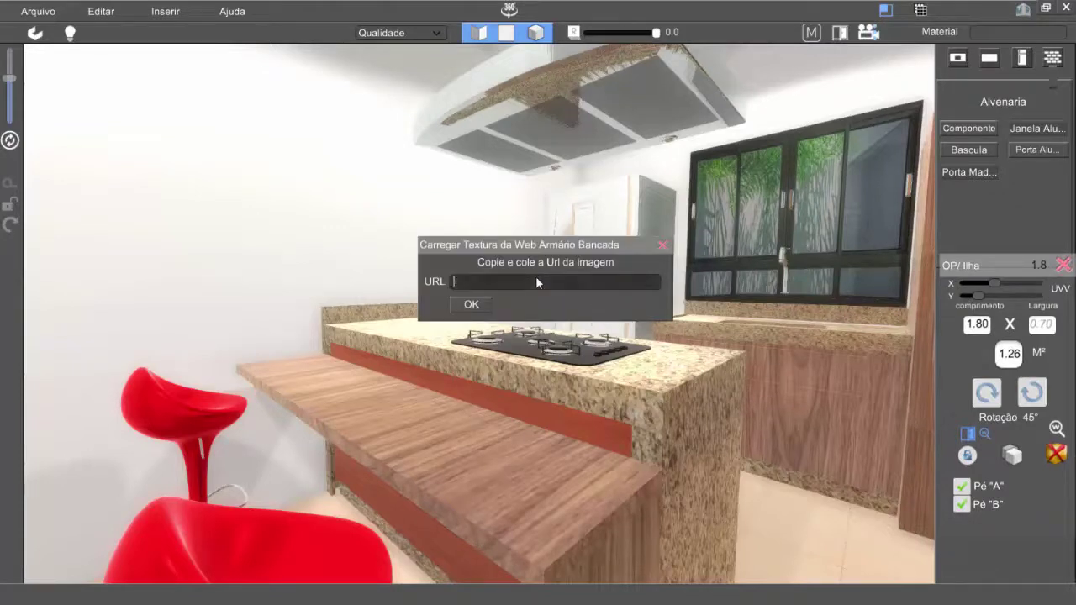
pyautogui.click(481, 305)
pyautogui.scroll(-5, 507, 404)
pyautogui.moveTo(500, 406); pyautogui.dragTo(511, 405, button='right')
pyautogui.scroll(-5, 510, 405)
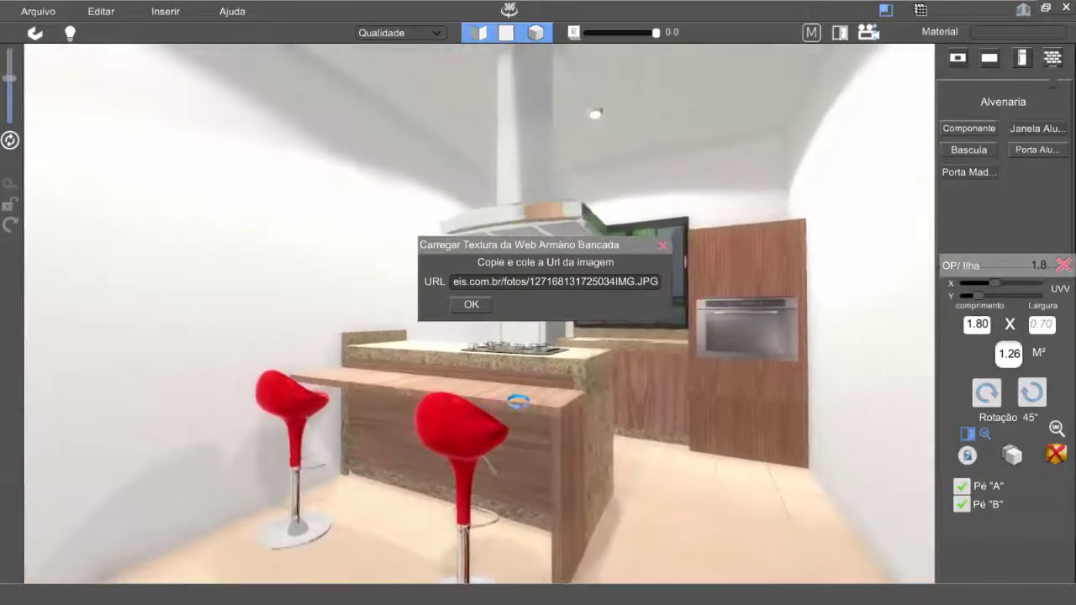
pyautogui.click(664, 249)
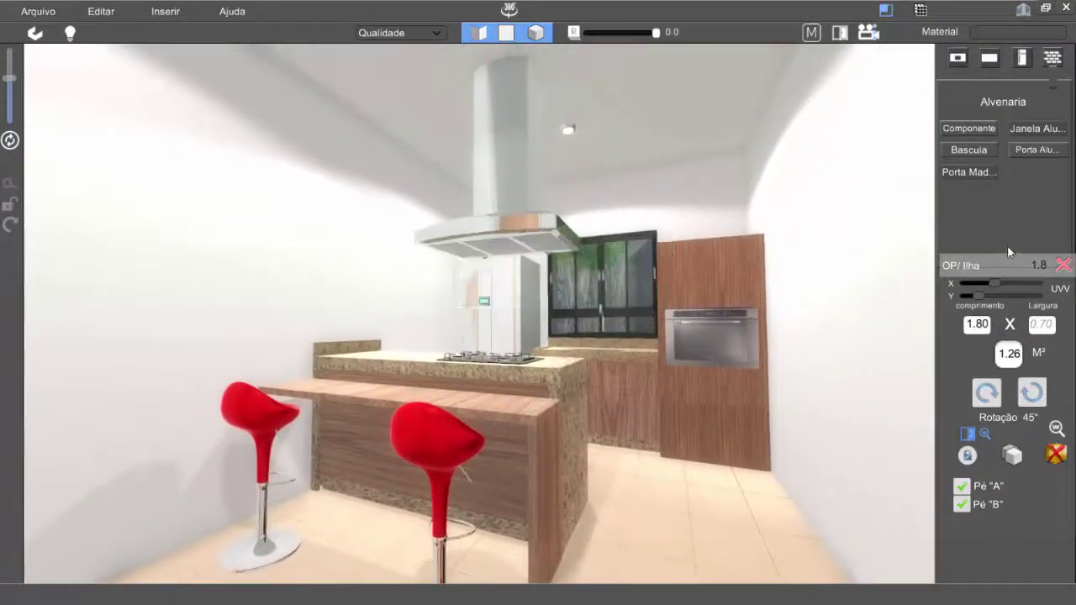
pyautogui.click(1064, 265)
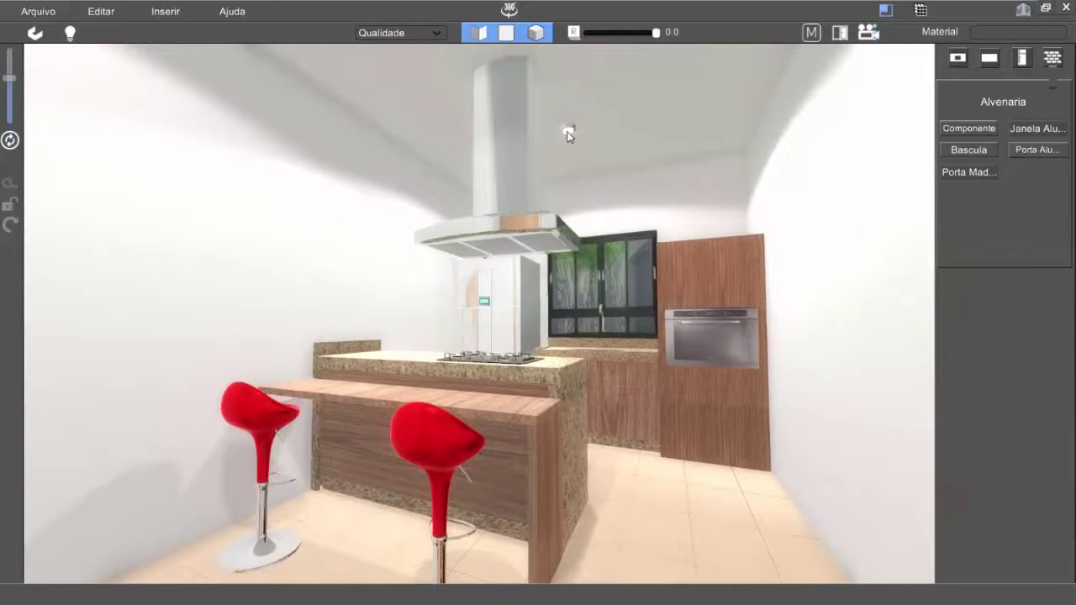
# Select the ceiling light near the range hood (Luz Spot 1) and slightly reduce its spot angle and intensity.
pyautogui.click(568, 135)
pyautogui.moveTo(565, 139)
pyautogui.mouseDown(button='right')
pyautogui.moveTo(607, 172)
pyautogui.moveTo(570, 153)
pyautogui.mouseUp(button='right')
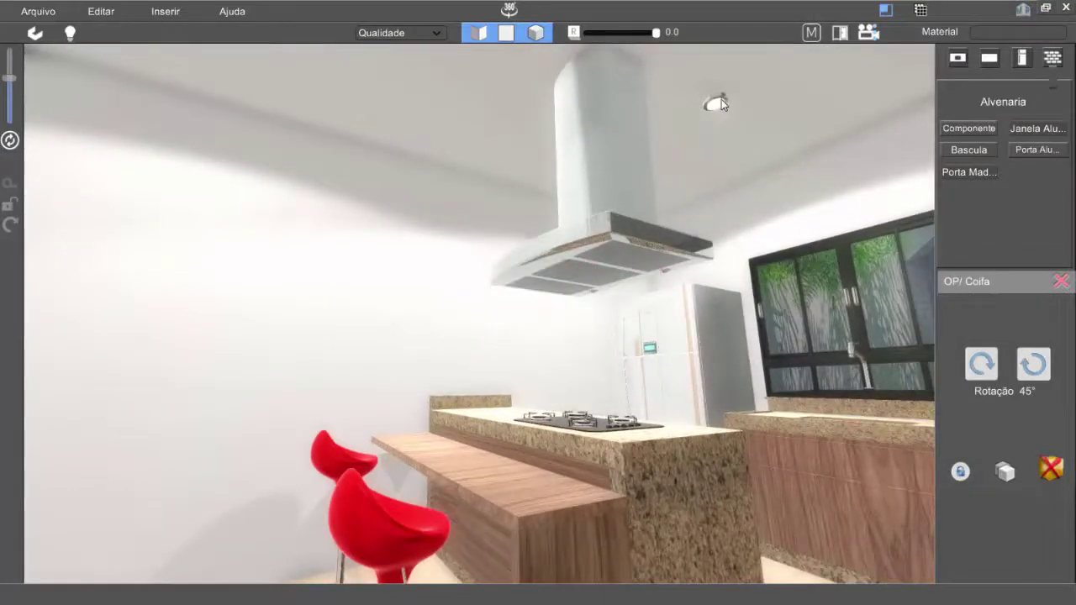
pyautogui.click(719, 102)
pyautogui.moveTo(912, 130); pyautogui.dragTo(903, 131)
pyautogui.moveTo(843, 104)
pyautogui.mouseDown()
pyautogui.moveTo(822, 106)
pyautogui.moveTo(833, 105)
pyautogui.mouseUp()
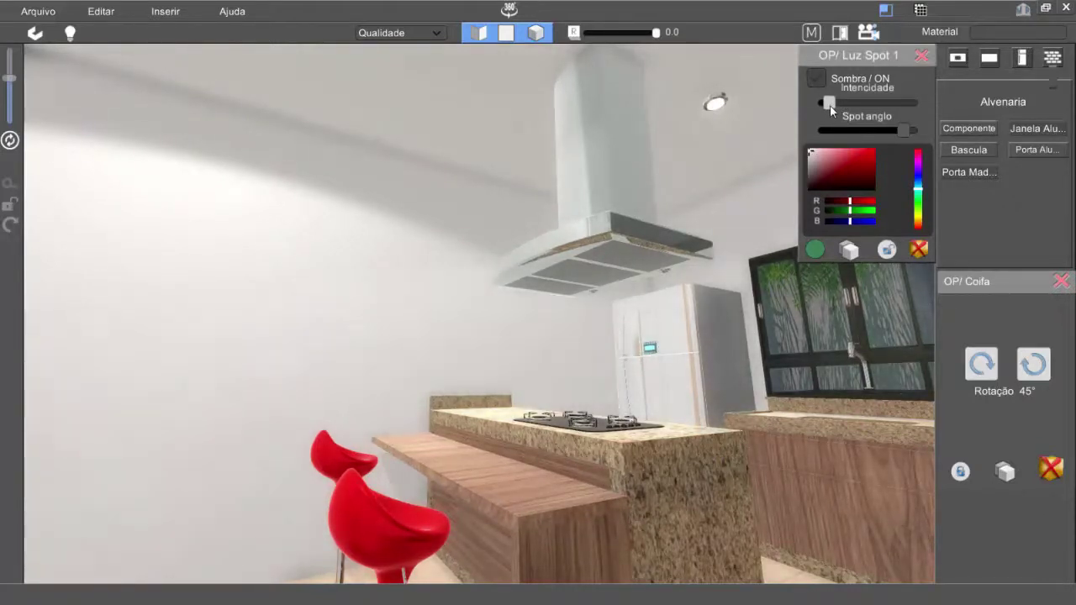
# Tint the light of Luz Spot 1 a pale yellow-orange.
pyautogui.click(918, 217)
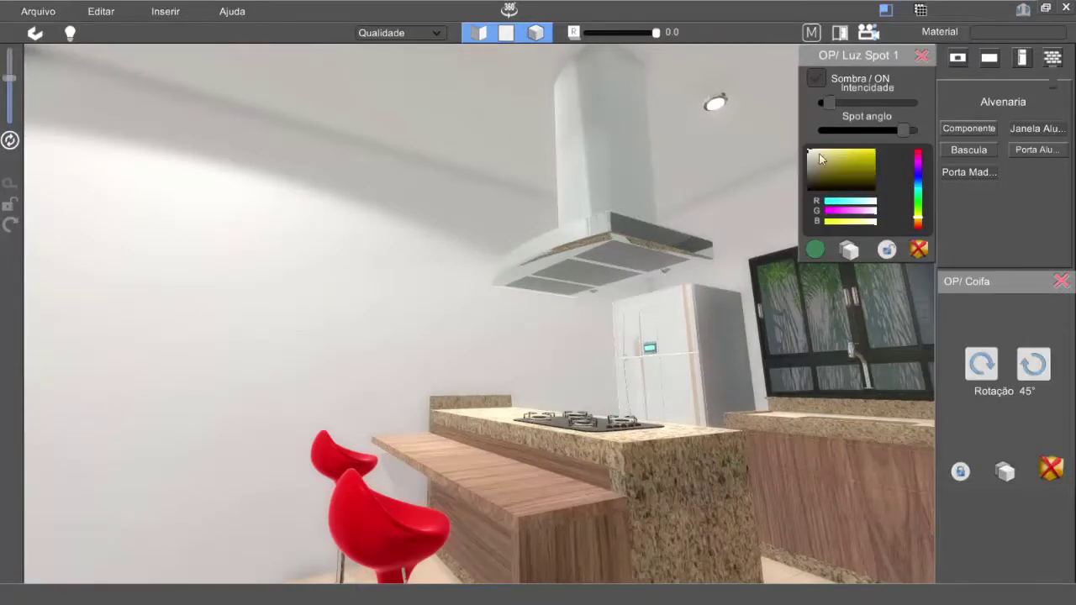
pyautogui.click(919, 222)
pyautogui.moveTo(829, 149)
pyautogui.mouseDown()
pyautogui.moveTo(847, 153)
pyautogui.moveTo(833, 151)
pyautogui.mouseUp()
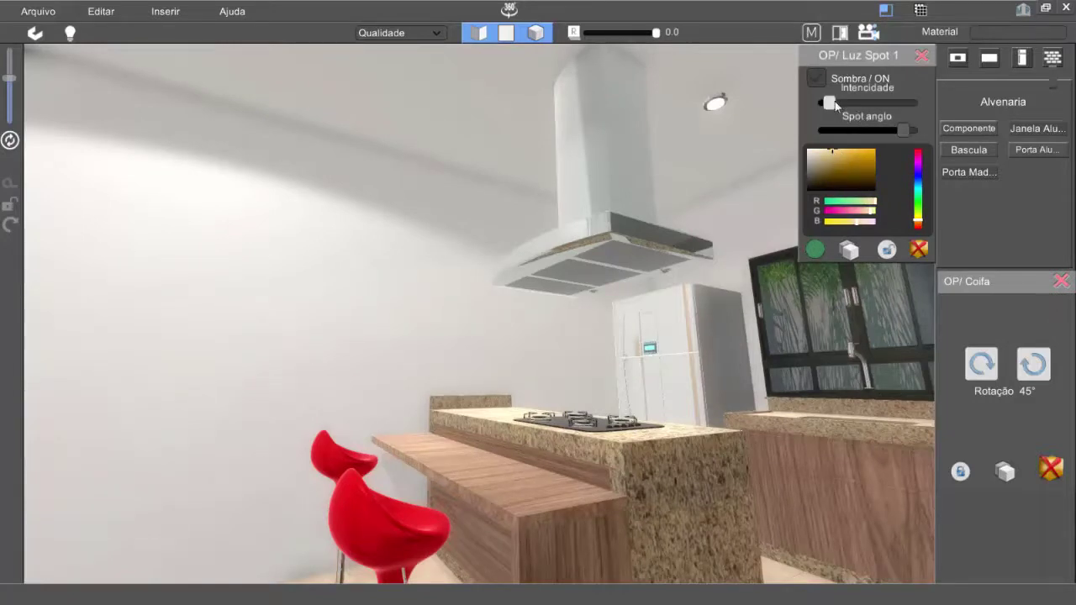
# Raise the intensity of Luz Spot 1 slightly and toggle its Sombra setting twice.
pyautogui.moveTo(831, 105); pyautogui.dragTo(834, 106)
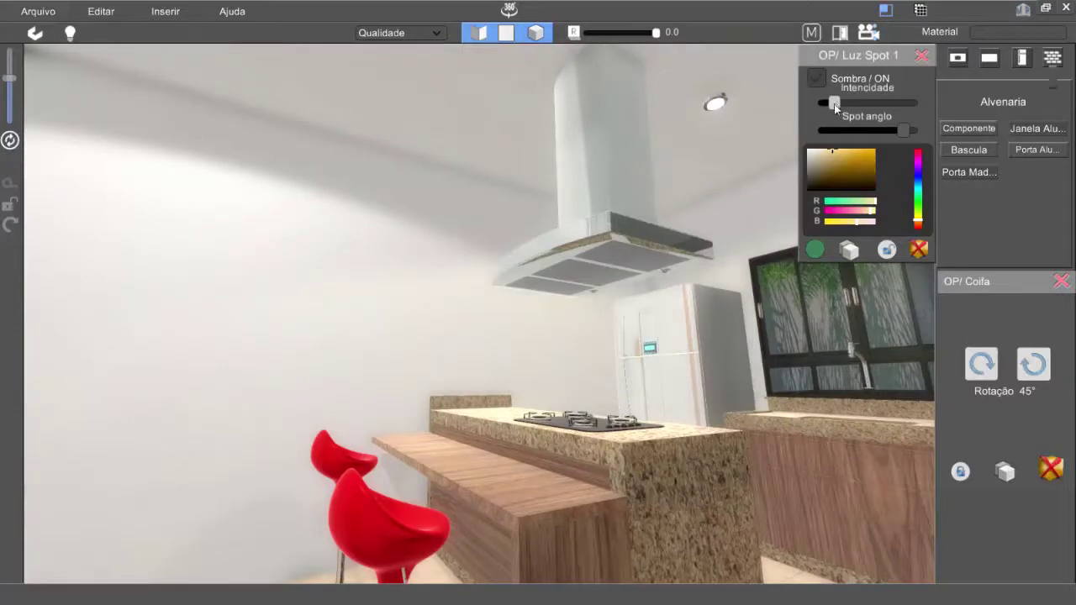
pyautogui.click(816, 78)
pyautogui.click(816, 79)
# Select the ceiling light near the door (Luz Spot 2) and slightly reduce its spot angle and intensity.
pyautogui.moveTo(577, 305); pyautogui.dragTo(468, 202)
pyautogui.click(471, 183)
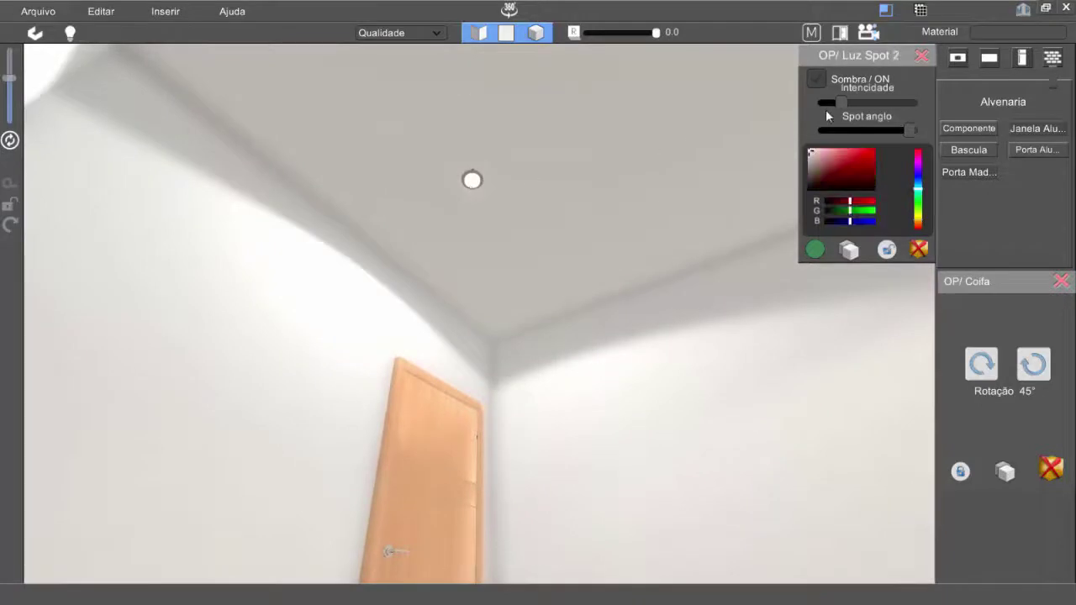
pyautogui.moveTo(910, 132); pyautogui.dragTo(905, 130)
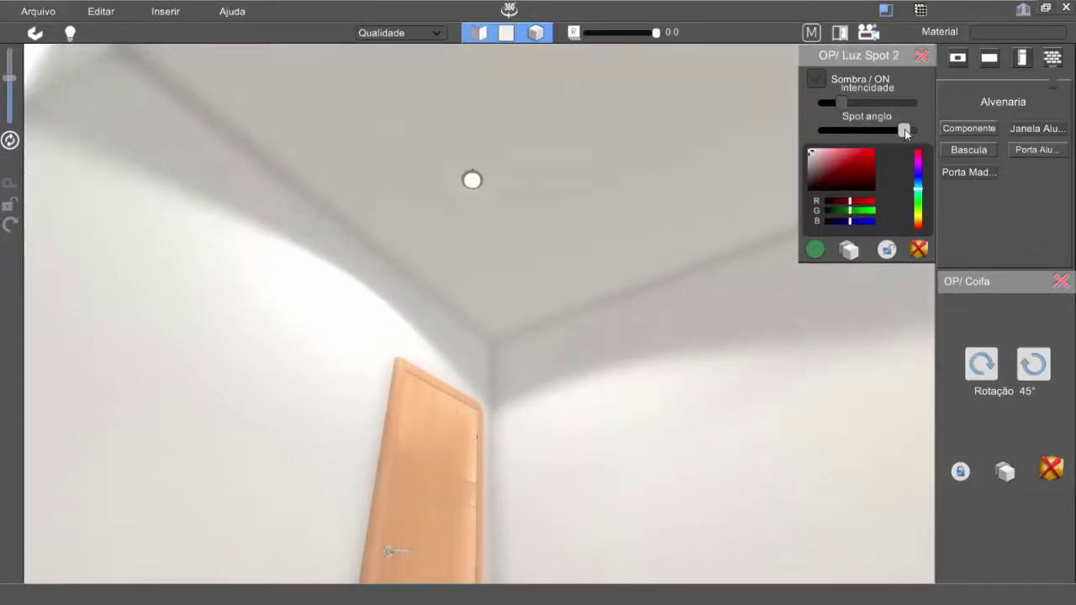
pyautogui.moveTo(842, 105); pyautogui.dragTo(830, 109)
pyautogui.moveTo(476, 256); pyautogui.dragTo(688, 317, button='middle')
pyautogui.moveTo(688, 318)
pyautogui.mouseDown()
pyautogui.moveTo(706, 307)
pyautogui.moveTo(685, 307)
pyautogui.mouseUp()
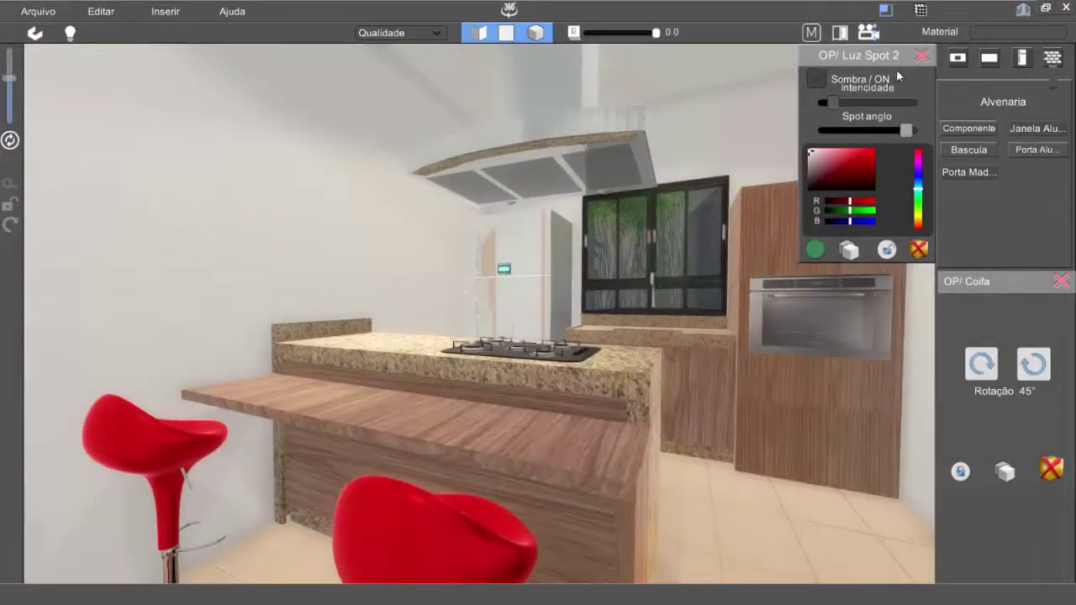
# Close the option windows of both ceiling spots and the range hood.
pyautogui.click(920, 58)
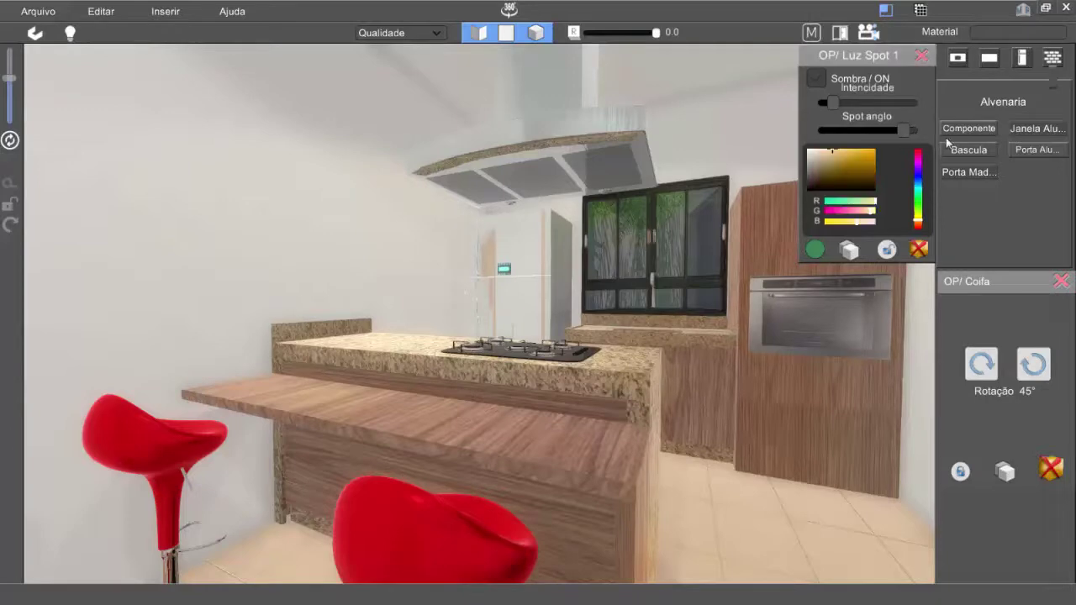
pyautogui.click(1061, 281)
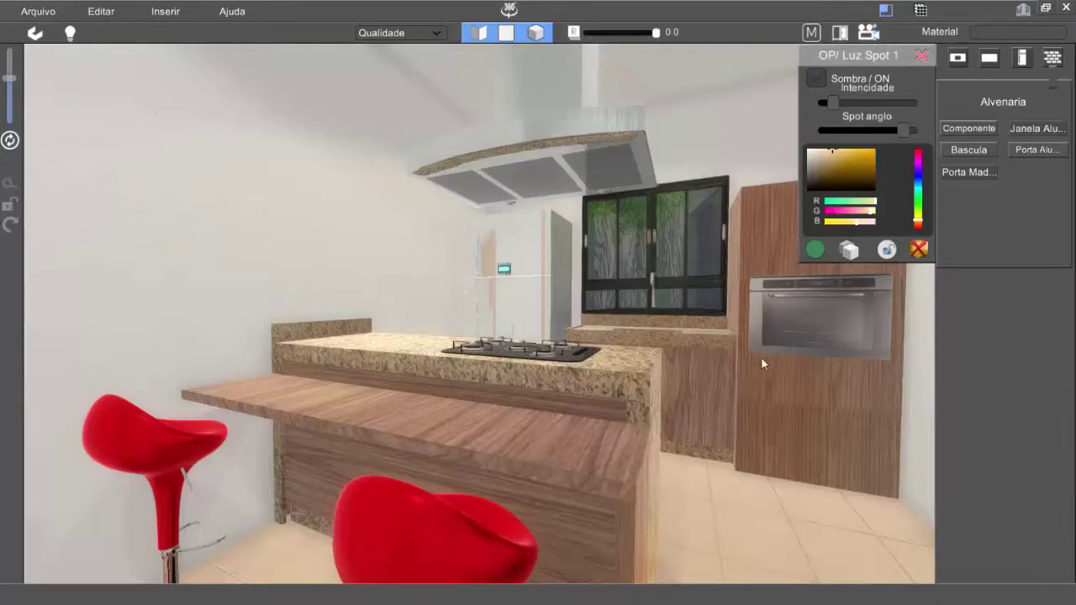
pyautogui.click(920, 57)
# Select the granite splashback (Espelho) at the wall end of the cooktop island and set its Largura to 2.
pyautogui.moveTo(589, 502); pyautogui.dragTo(555, 476)
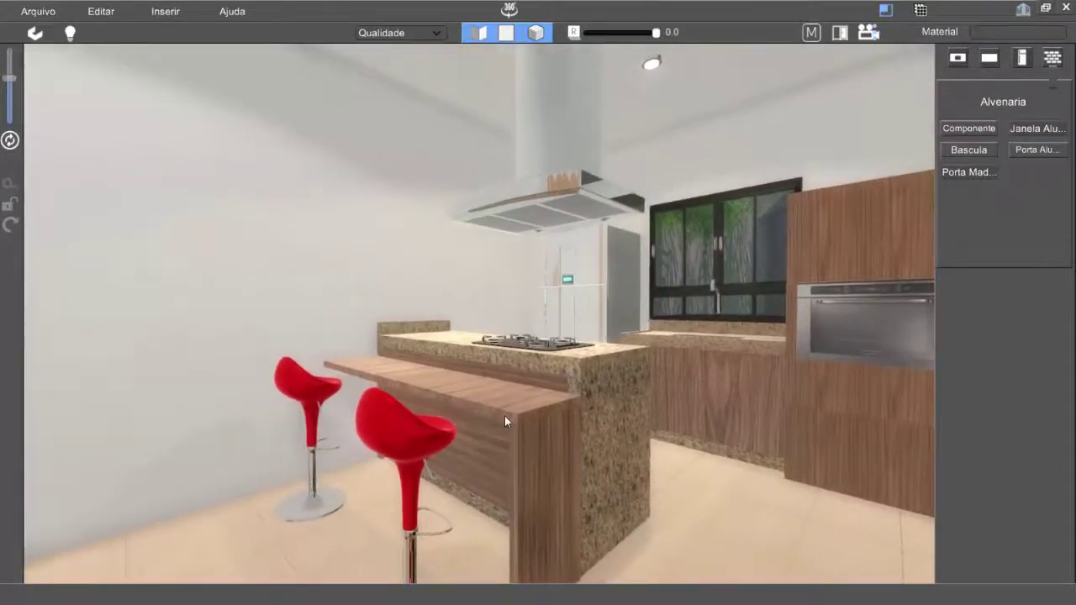
pyautogui.scroll(3, 445, 403)
pyautogui.moveTo(426, 380); pyautogui.dragTo(416, 361)
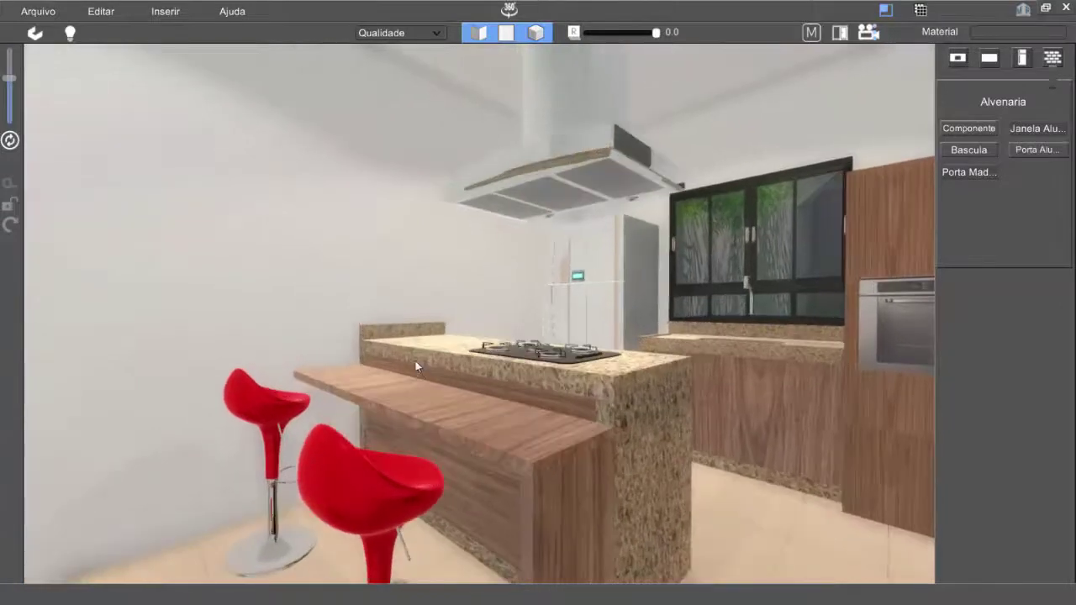
pyautogui.click(398, 332)
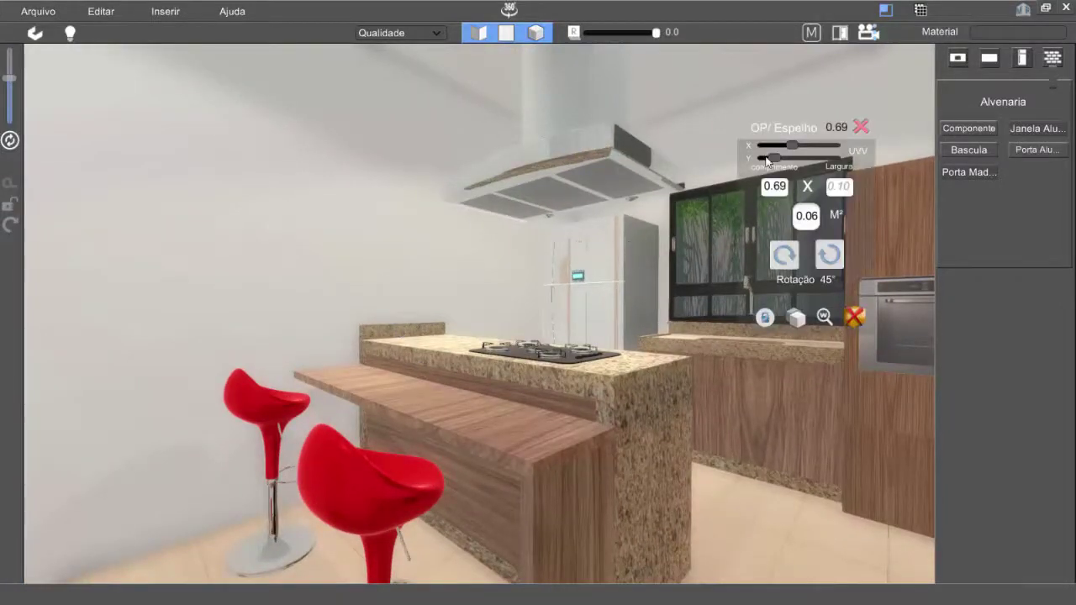
pyautogui.moveTo(784, 129); pyautogui.dragTo(915, 278)
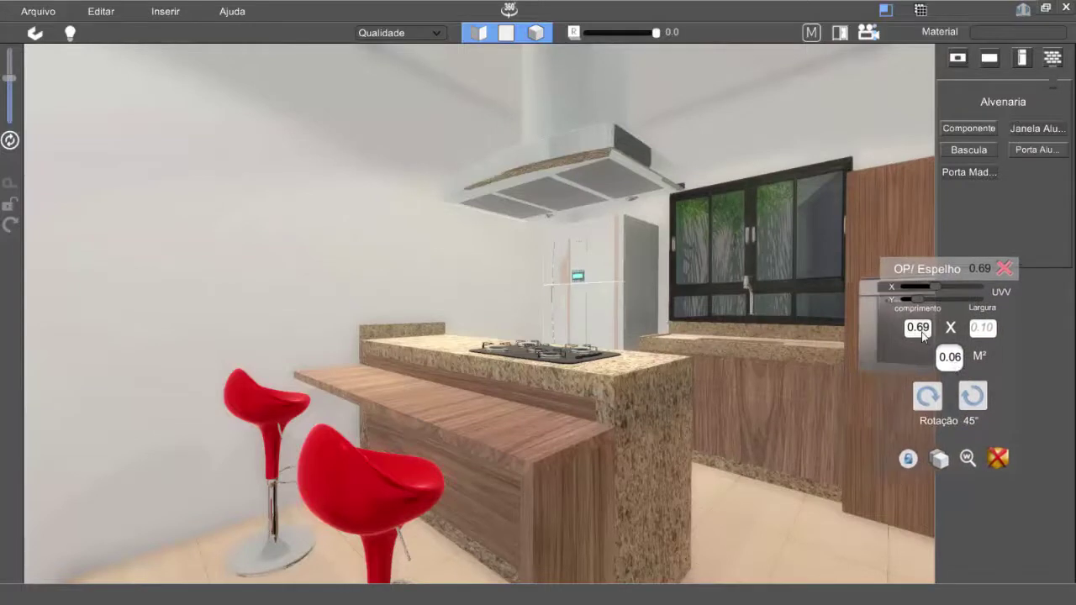
pyautogui.click(983, 330)
pyautogui.write('1')
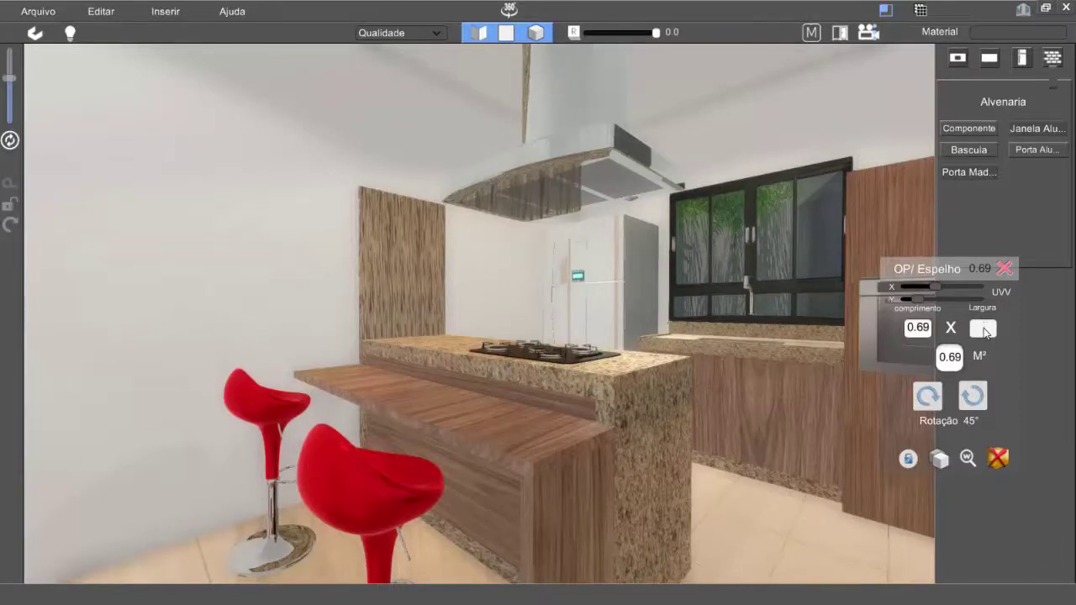
pyautogui.write('2')
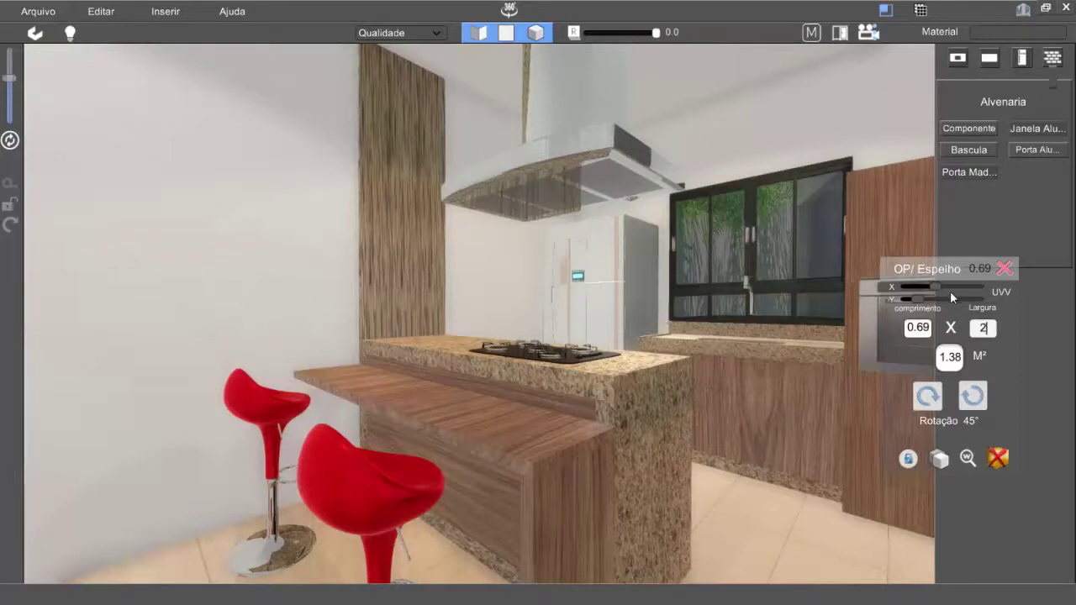
pyautogui.click(967, 458)
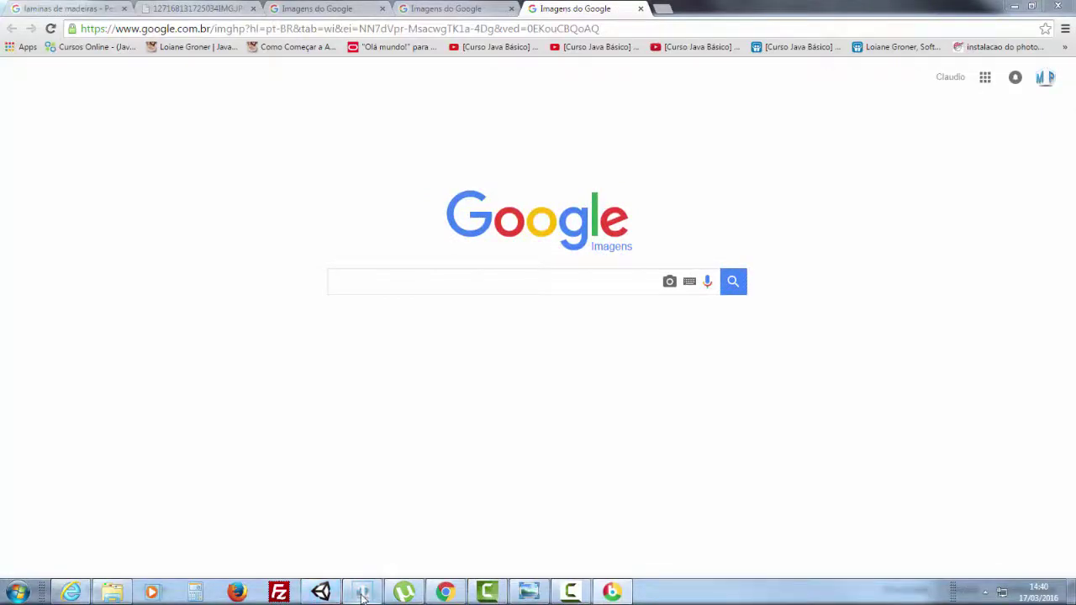
pyautogui.click(362, 593)
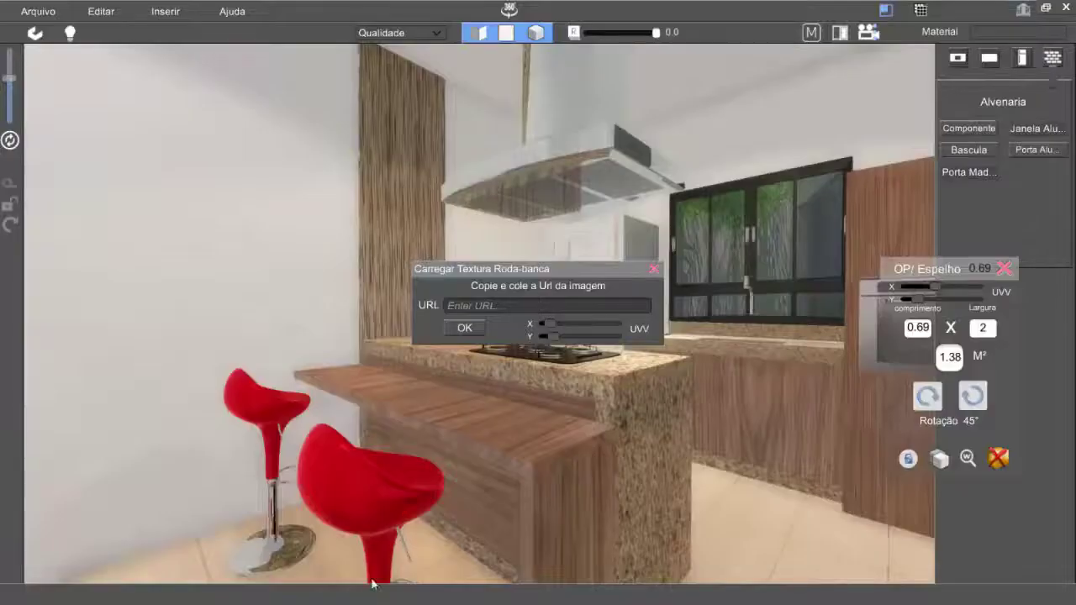
pyautogui.click(499, 308)
pyautogui.hotkey('alt', 'Tab')
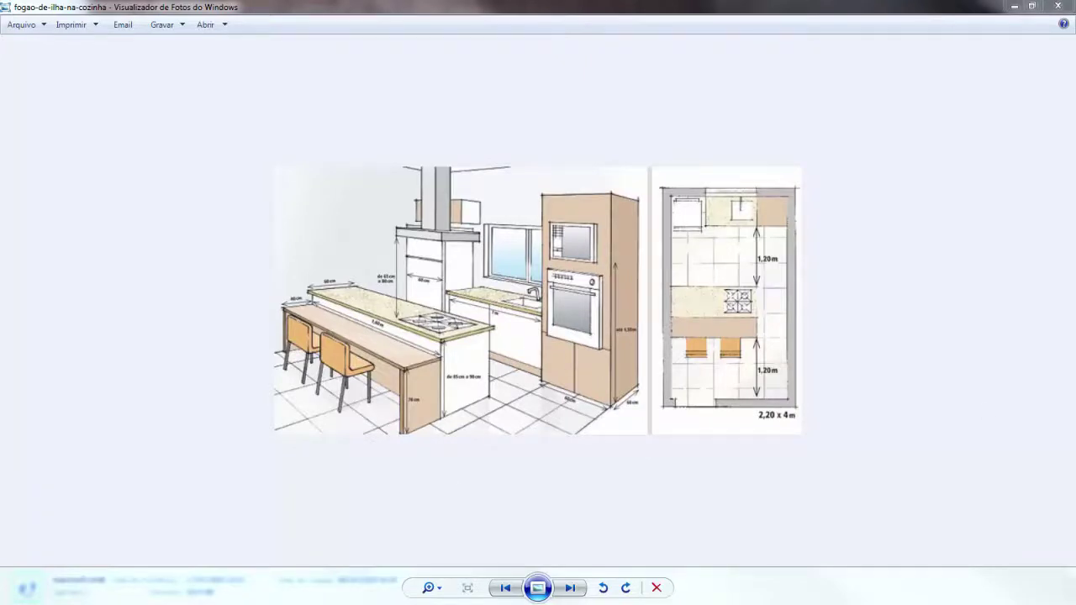
pyautogui.press('super')
pyautogui.click(368, 594)
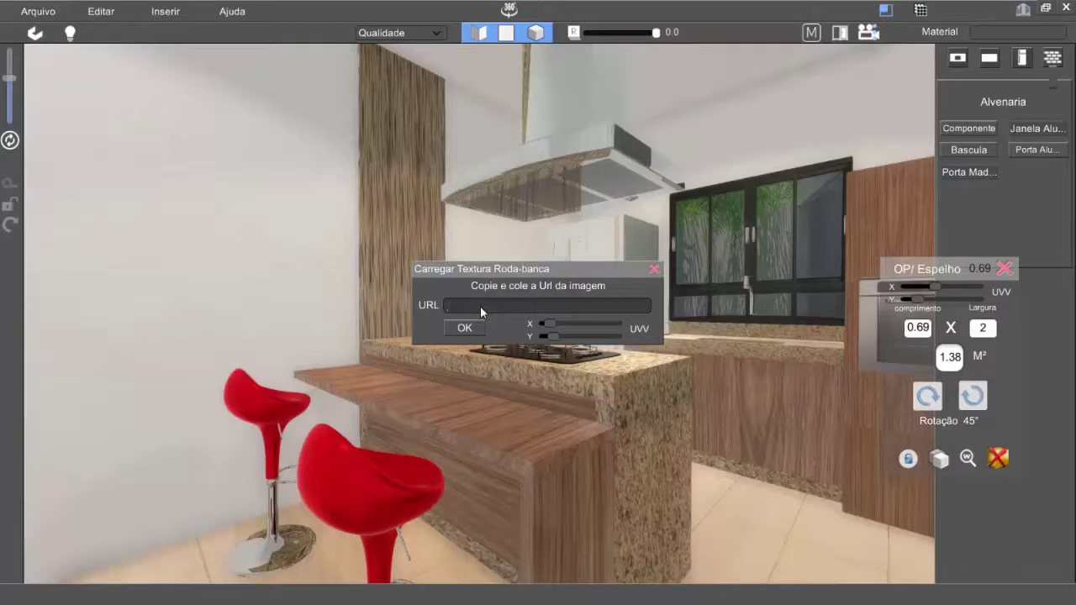
pyautogui.hotkey('ctrl', 'v')
pyautogui.click(463, 328)
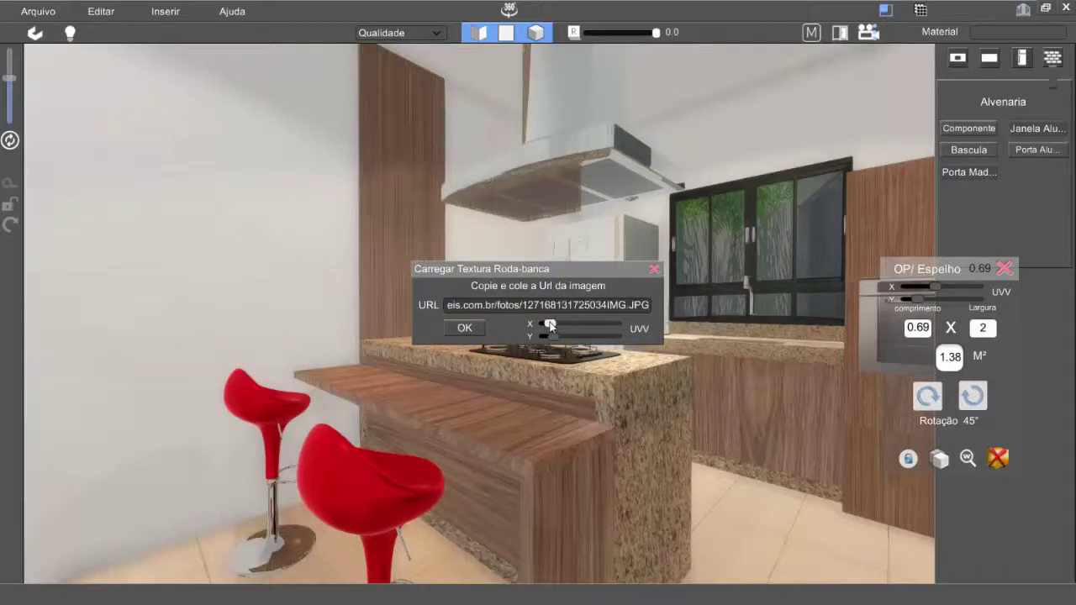
# Fine-tune the splashback's UVV texture scale, raising Y slightly and lowering X slightly.
pyautogui.moveTo(552, 336)
pyautogui.mouseDown()
pyautogui.moveTo(576, 331)
pyautogui.moveTo(547, 325)
pyautogui.moveTo(569, 337)
pyautogui.mouseUp()
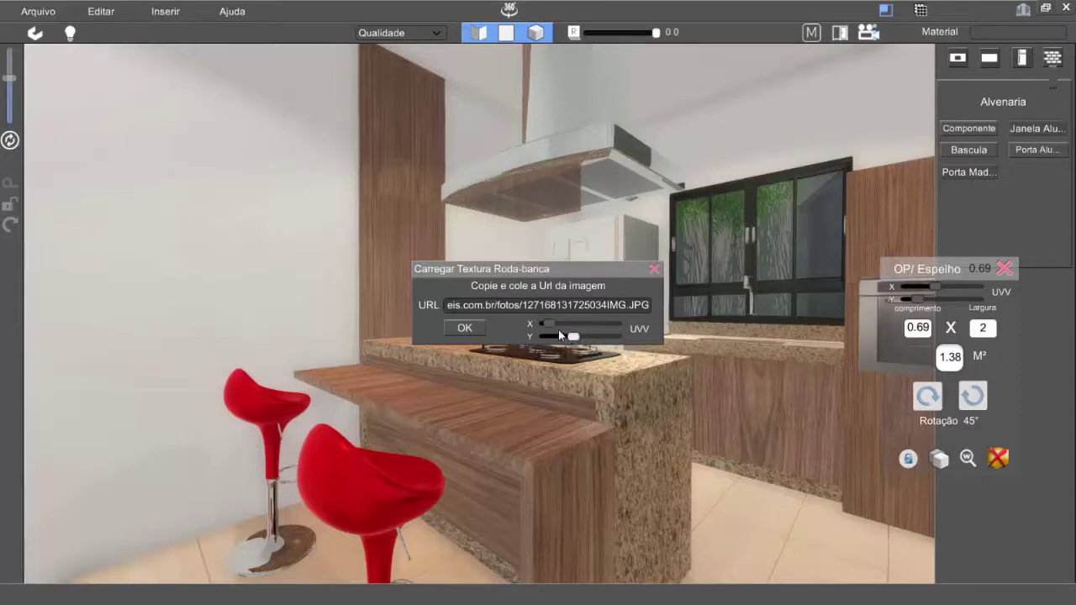
pyautogui.moveTo(551, 329); pyautogui.dragTo(551, 329)
pyautogui.moveTo(410, 268); pyautogui.dragTo(384, 269, button='middle')
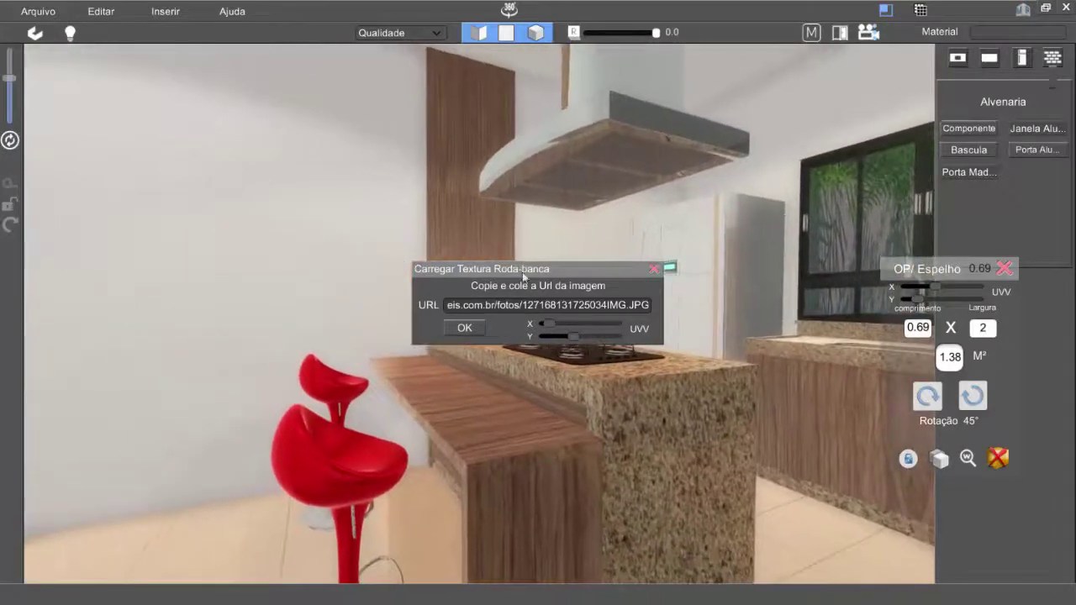
pyautogui.moveTo(544, 327); pyautogui.dragTo(541, 328)
pyautogui.moveTo(569, 336); pyautogui.dragTo(558, 337)
pyautogui.moveTo(547, 321); pyautogui.dragTo(547, 326)
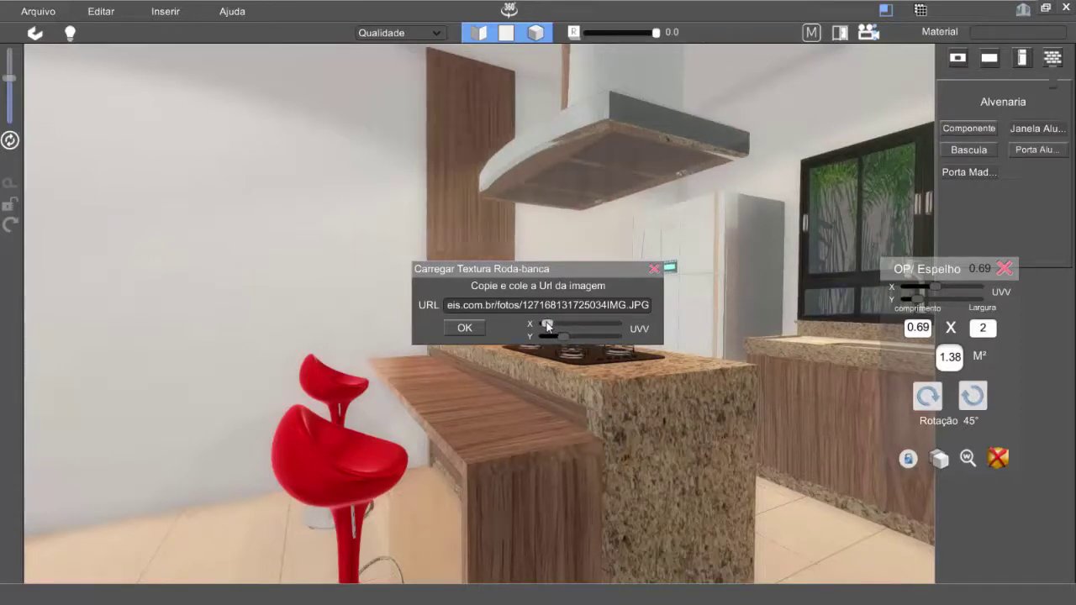
# Check the wood splashback from a wider view of the kitchen and close its texture and option windows.
pyautogui.moveTo(496, 387); pyautogui.dragTo(566, 373, button='right')
pyautogui.press('Down')
pyautogui.moveTo(565, 372); pyautogui.dragTo(559, 360)
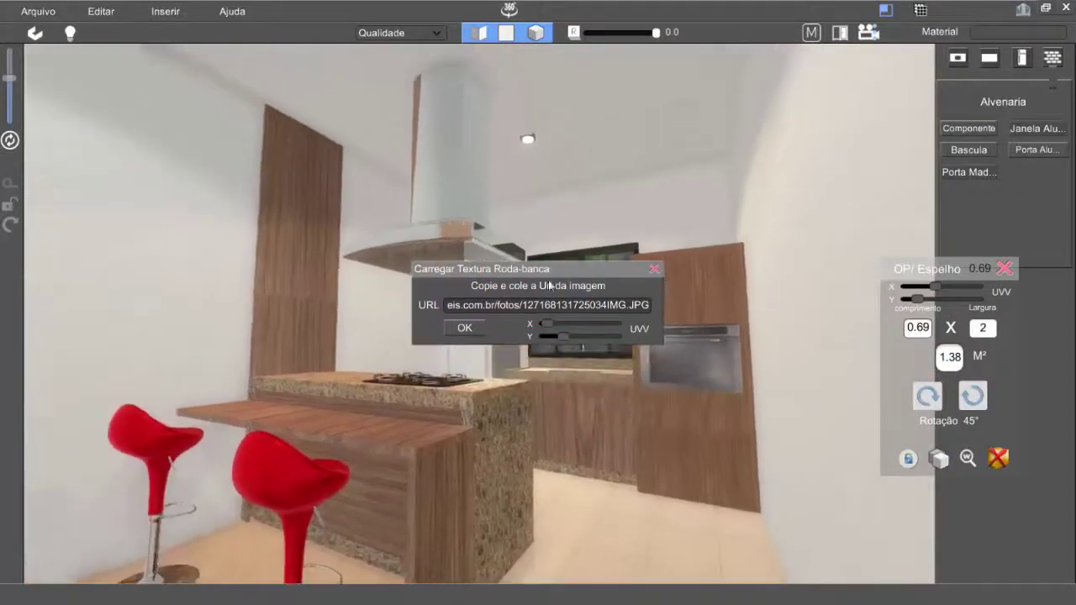
pyautogui.moveTo(622, 268); pyautogui.dragTo(851, 116)
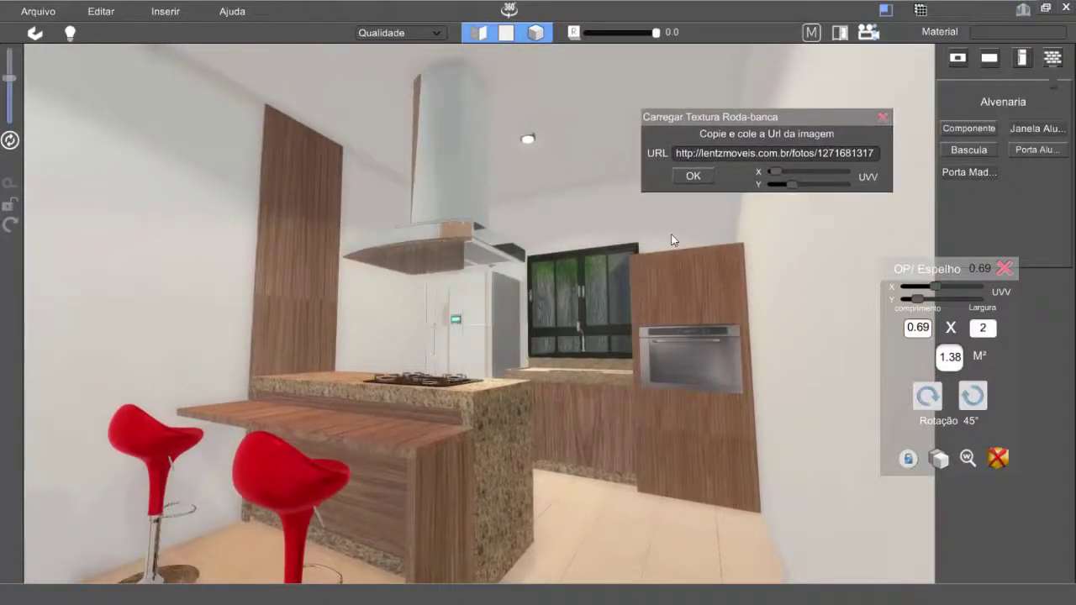
pyautogui.moveTo(507, 334)
pyautogui.mouseDown(button='right')
pyautogui.moveTo(493, 334)
pyautogui.moveTo(507, 336)
pyautogui.mouseUp(button='right')
pyautogui.press('Right')
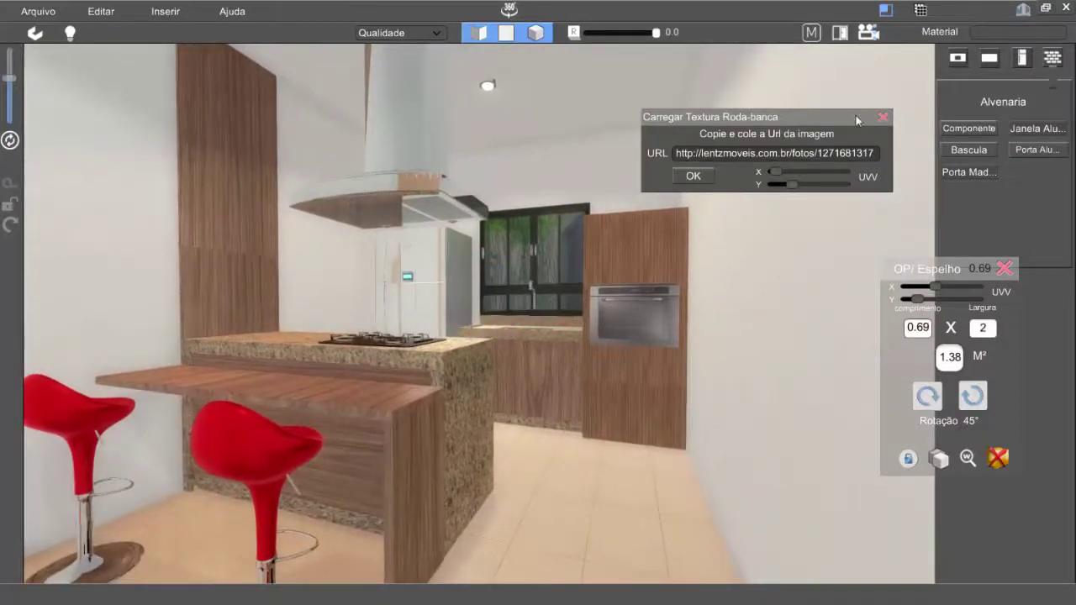
pyautogui.click(882, 118)
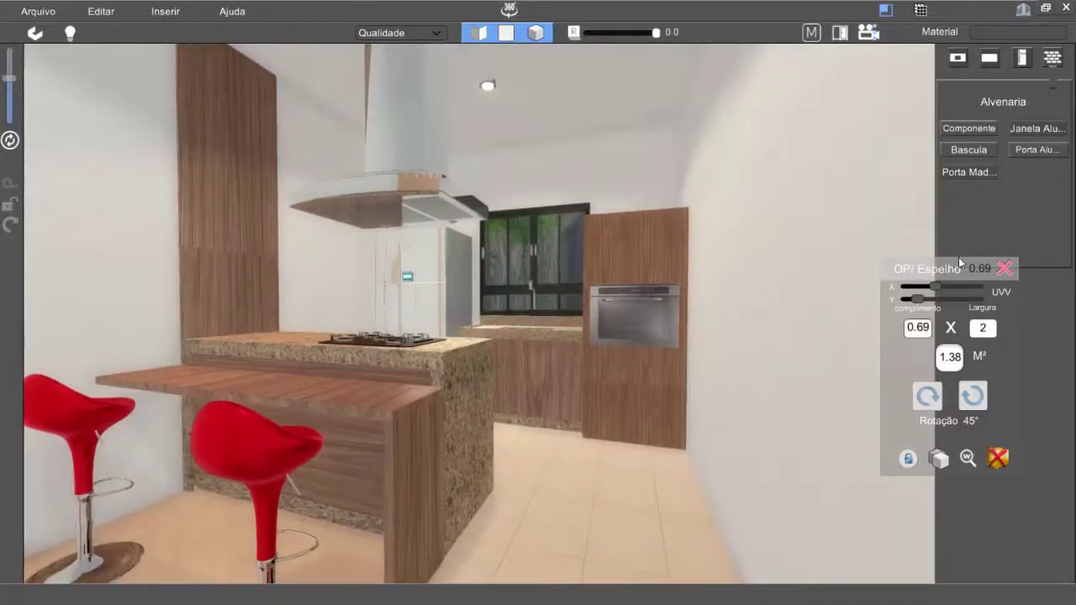
pyautogui.click(1005, 269)
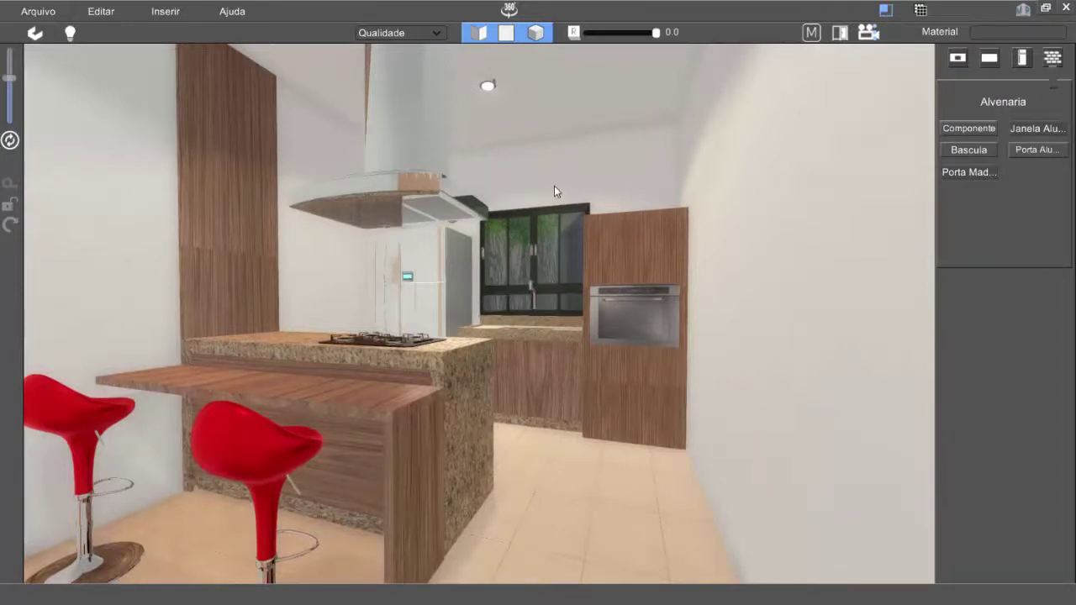
# Select the side wall next to the oven tower (Parede A) and open its web texture image search.
pyautogui.click(923, 322)
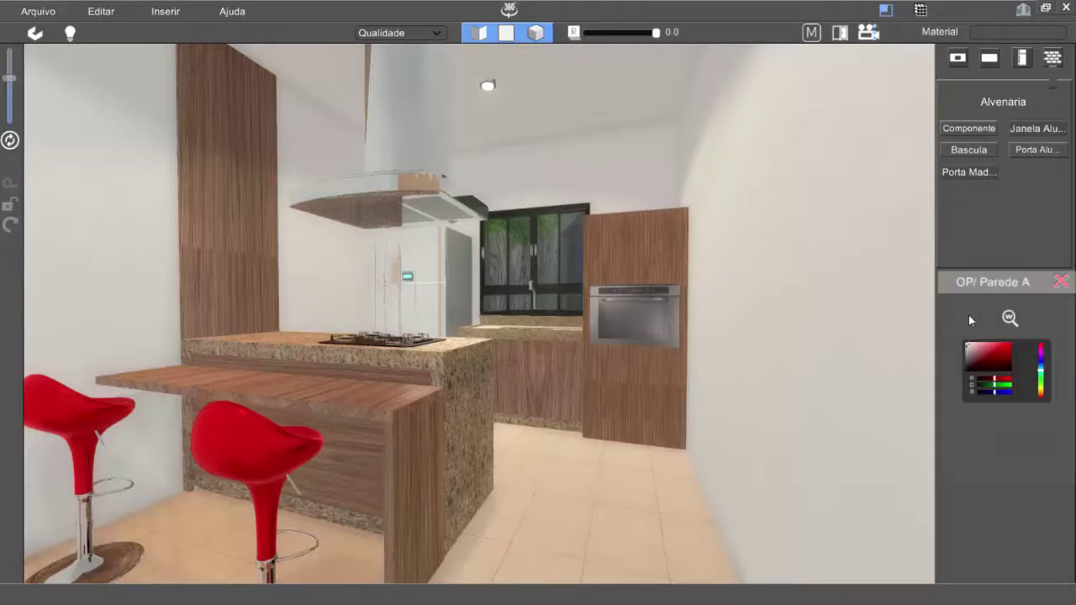
pyautogui.moveTo(968, 316); pyautogui.dragTo(831, 242)
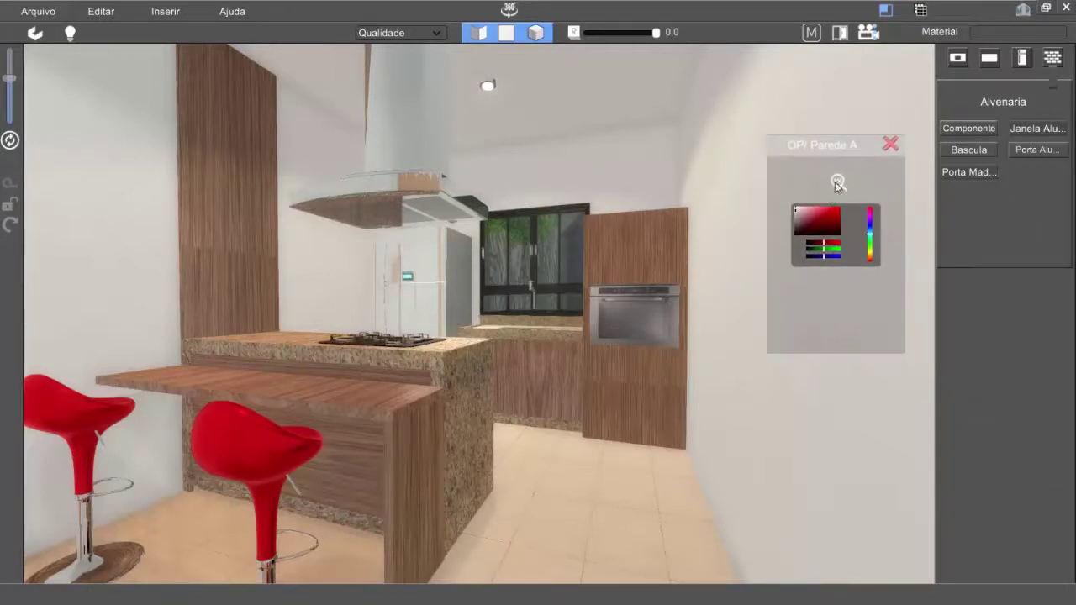
pyautogui.click(837, 184)
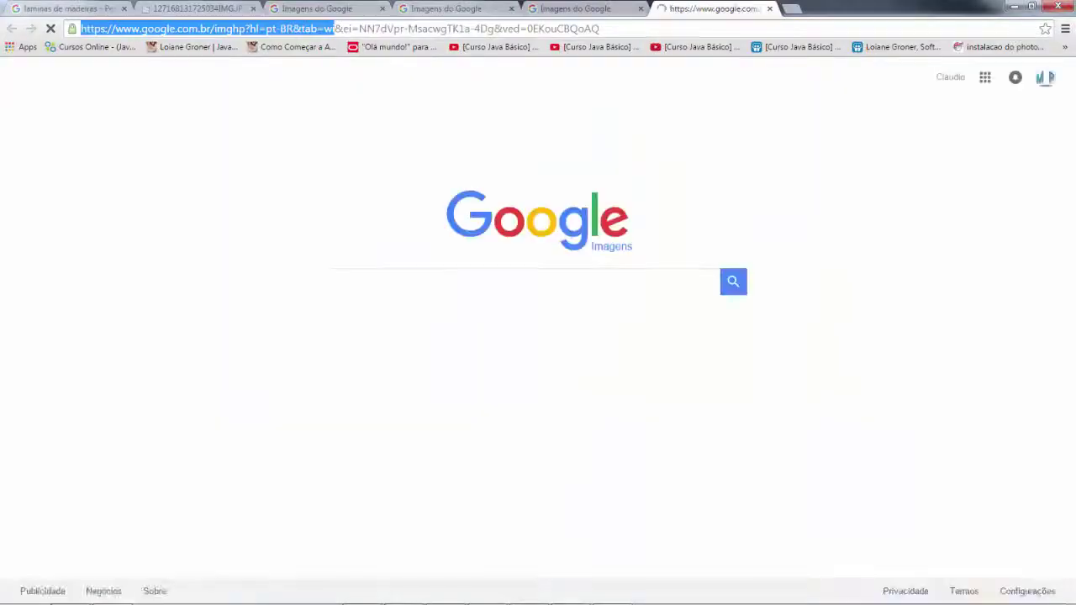
# Search Google Images for "pastilhas de vidro" and browse the results for a glass mosaic texture.
pyautogui.click(404, 285)
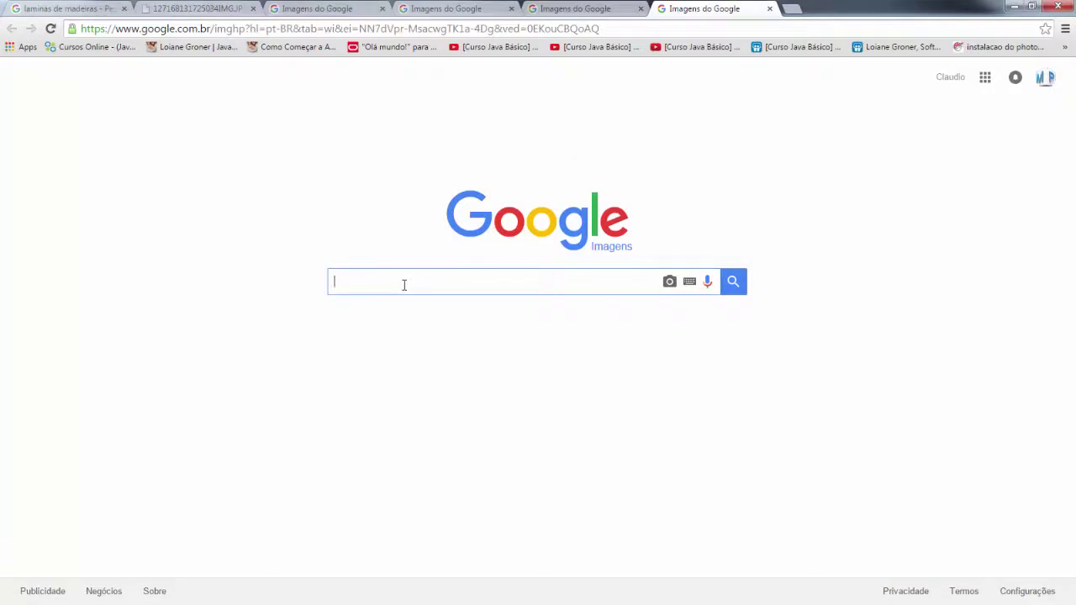
pyautogui.write('pasti')
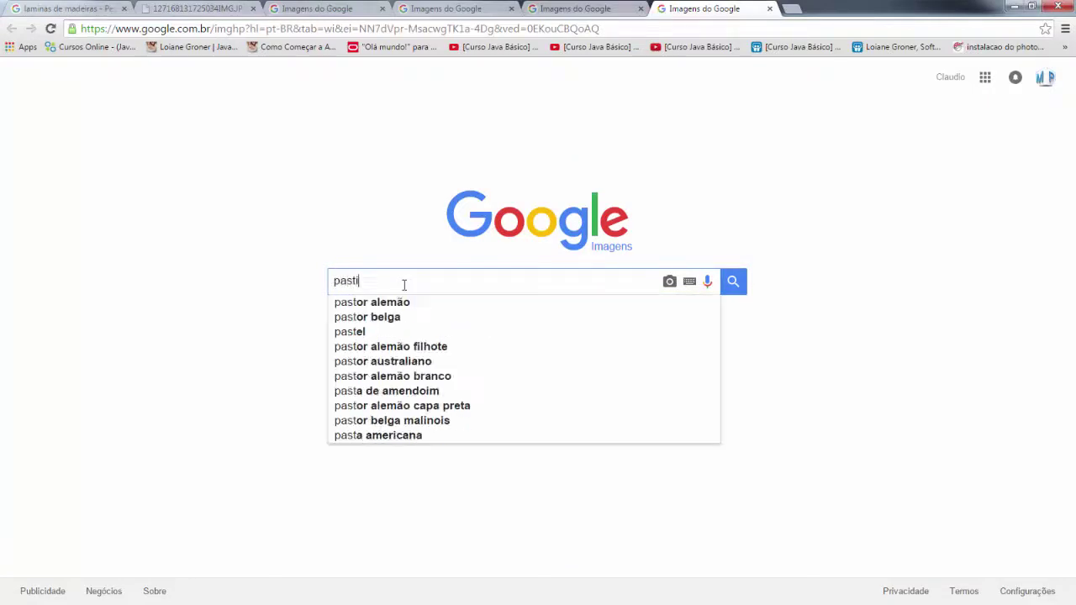
pyautogui.write('lhas')
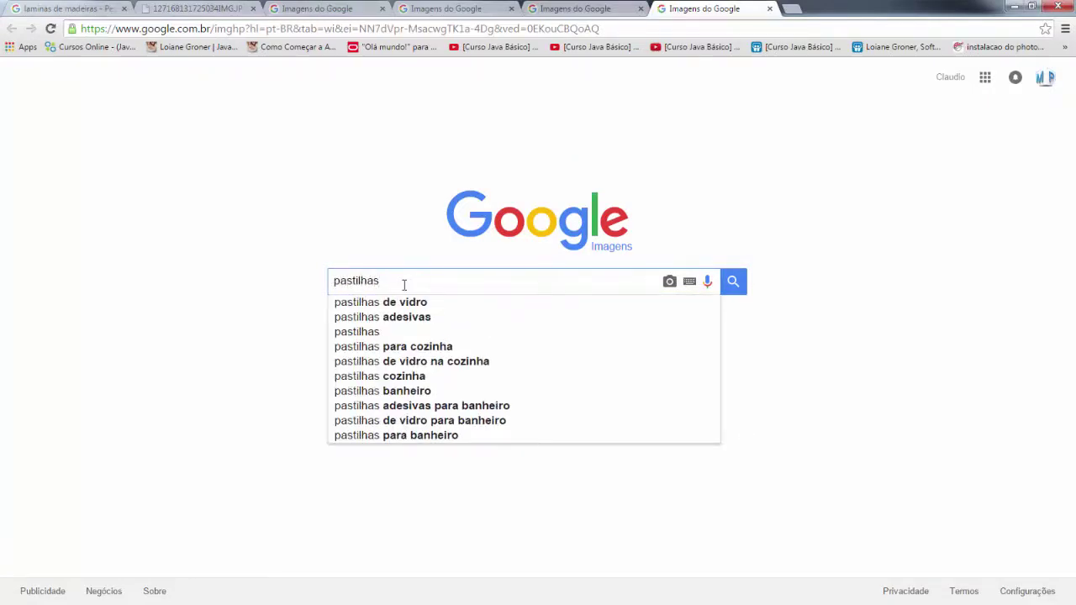
pyautogui.press('Down')
pyautogui.press('Down')
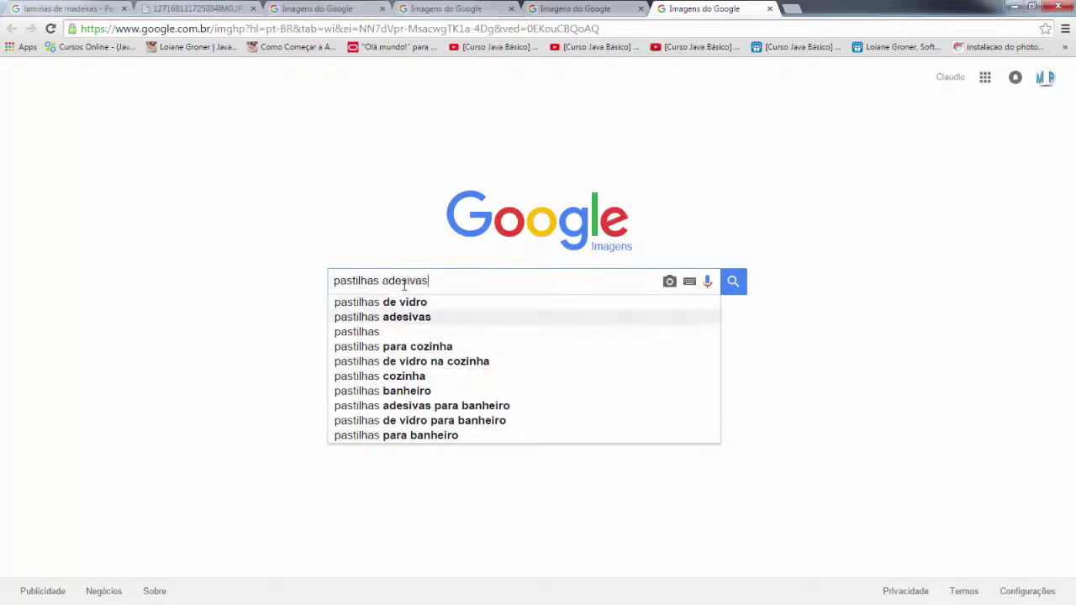
pyautogui.press('Down')
pyautogui.press('Down')
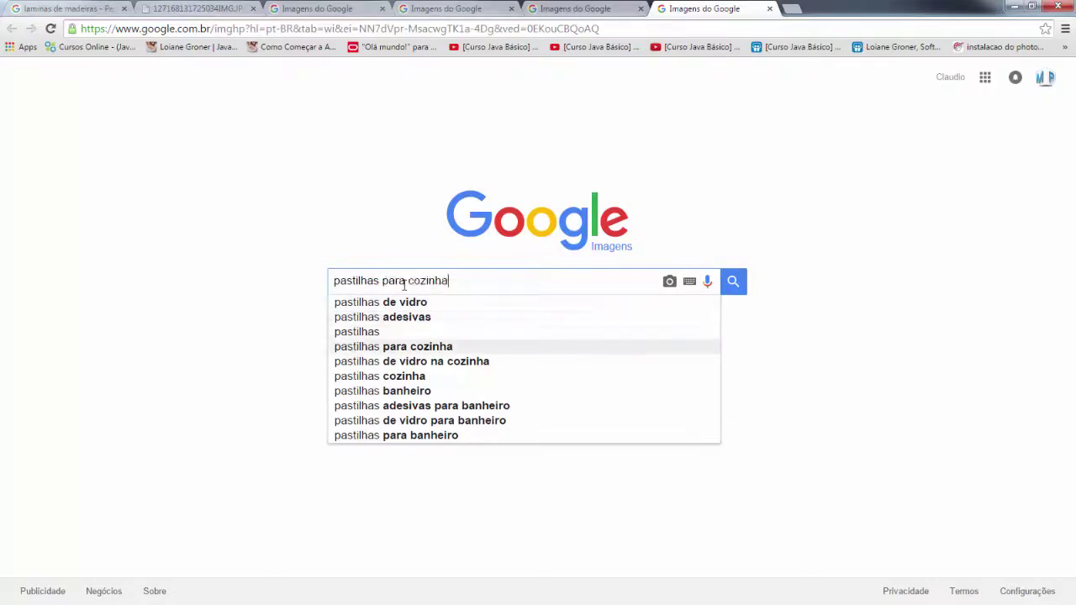
pyautogui.press('Up')
pyautogui.press('Up')
pyautogui.press('Up')
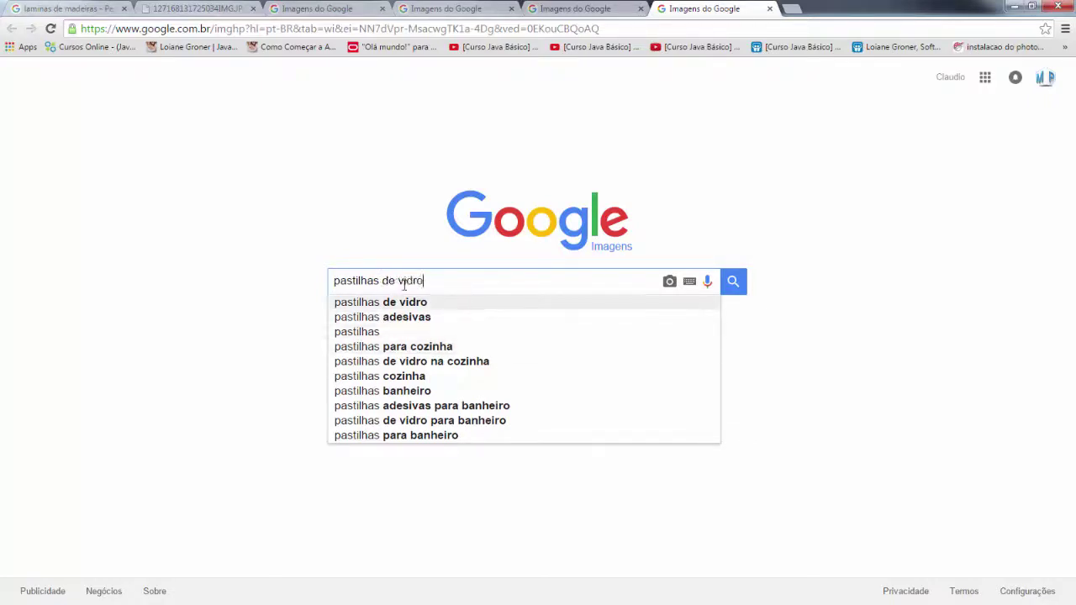
pyautogui.press('Return')
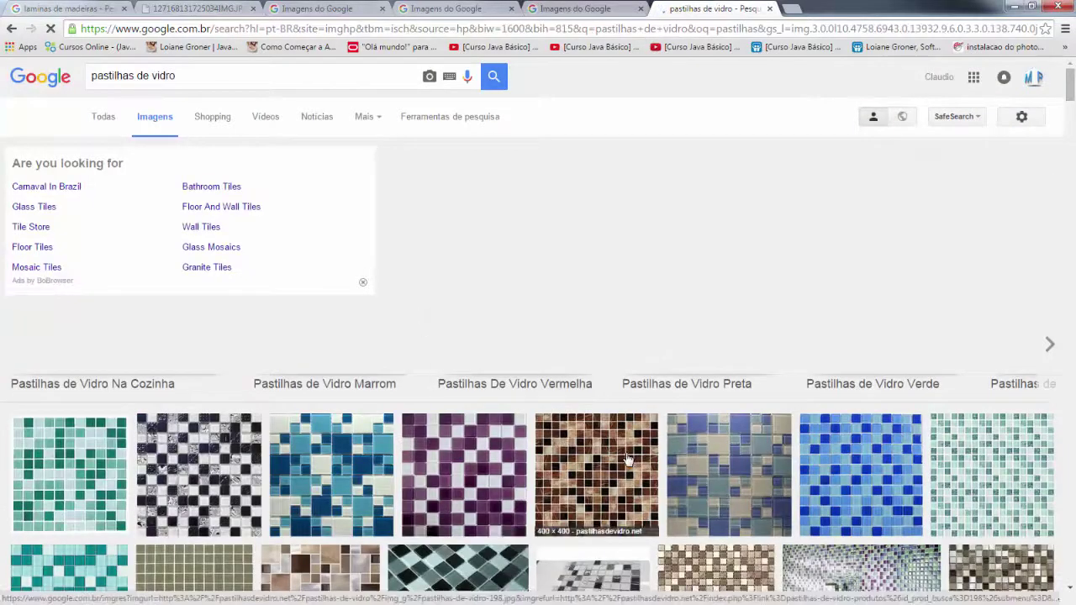
pyautogui.scroll(-3, 627, 461)
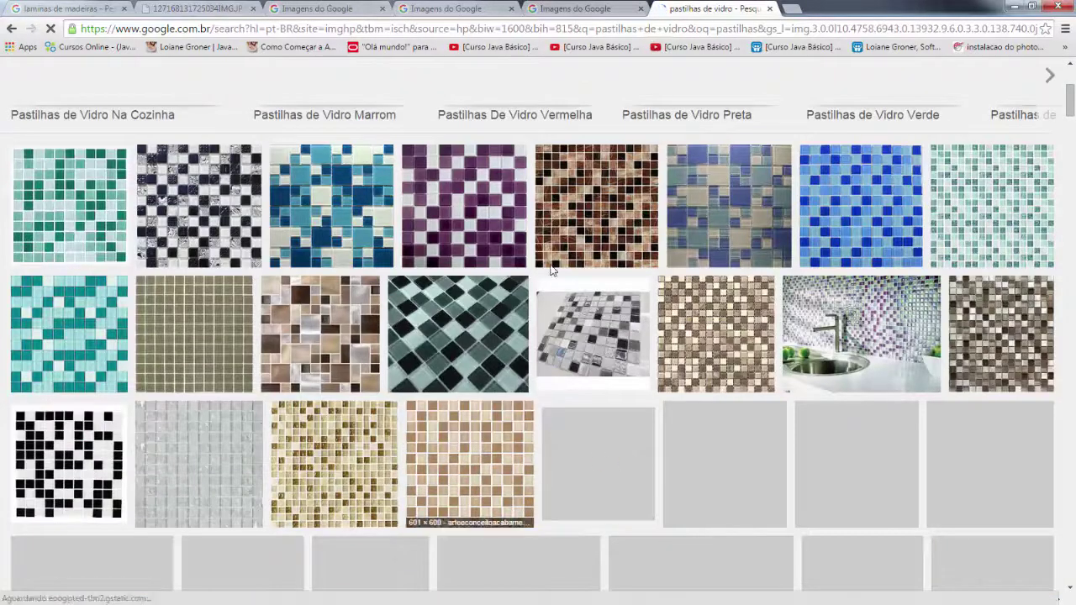
# Open the brown "Pastilhas de Vidro - Linha Dubai" mosaic image on its own and copy its URL.
pyautogui.click(592, 210)
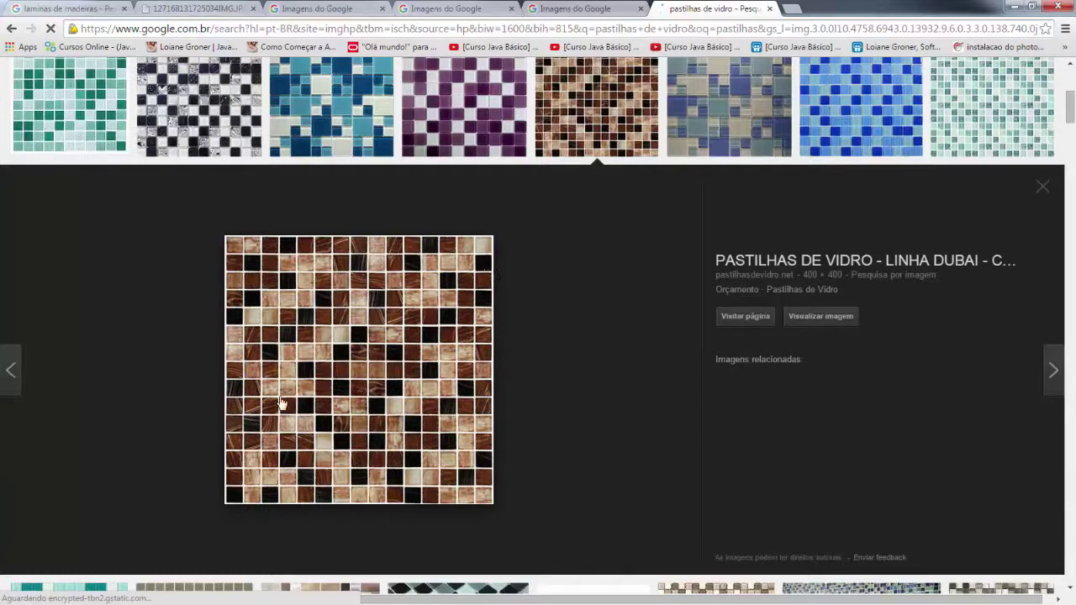
pyautogui.click(809, 316)
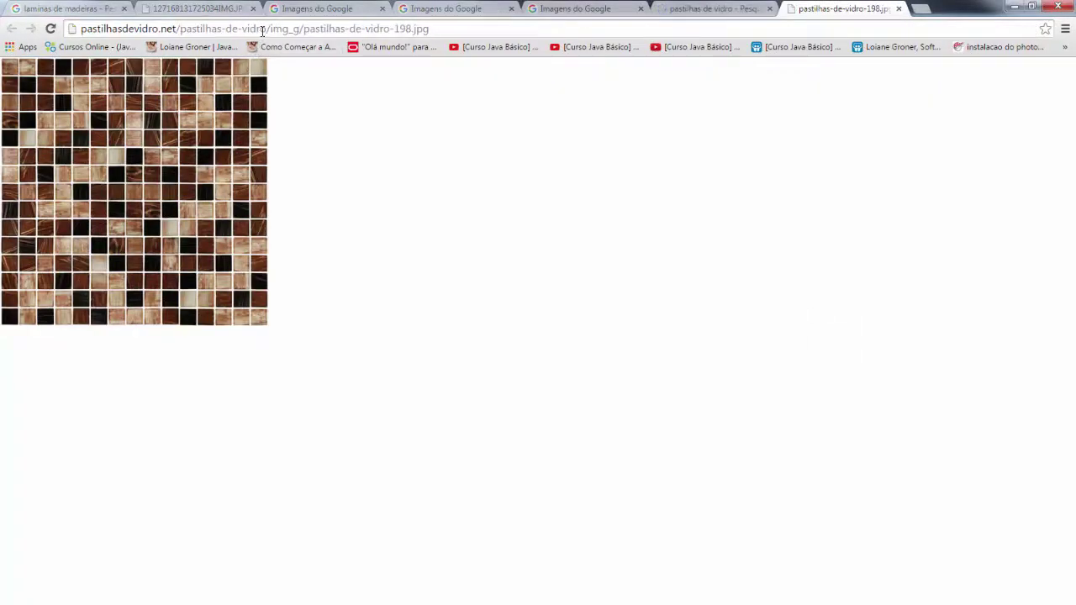
pyautogui.click(262, 34)
pyautogui.rightClick(263, 33)
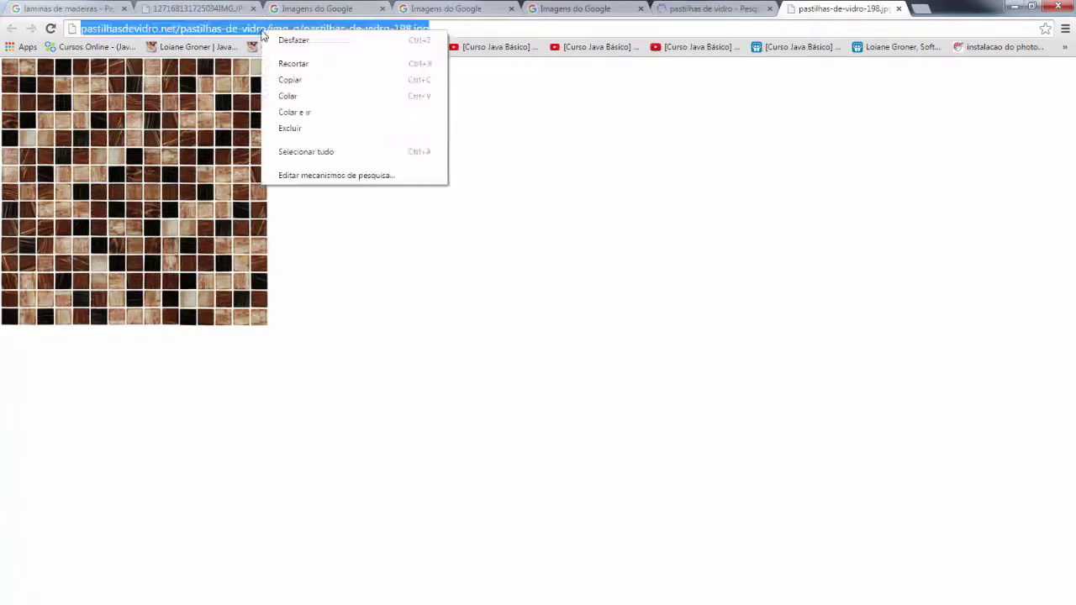
pyautogui.click(290, 80)
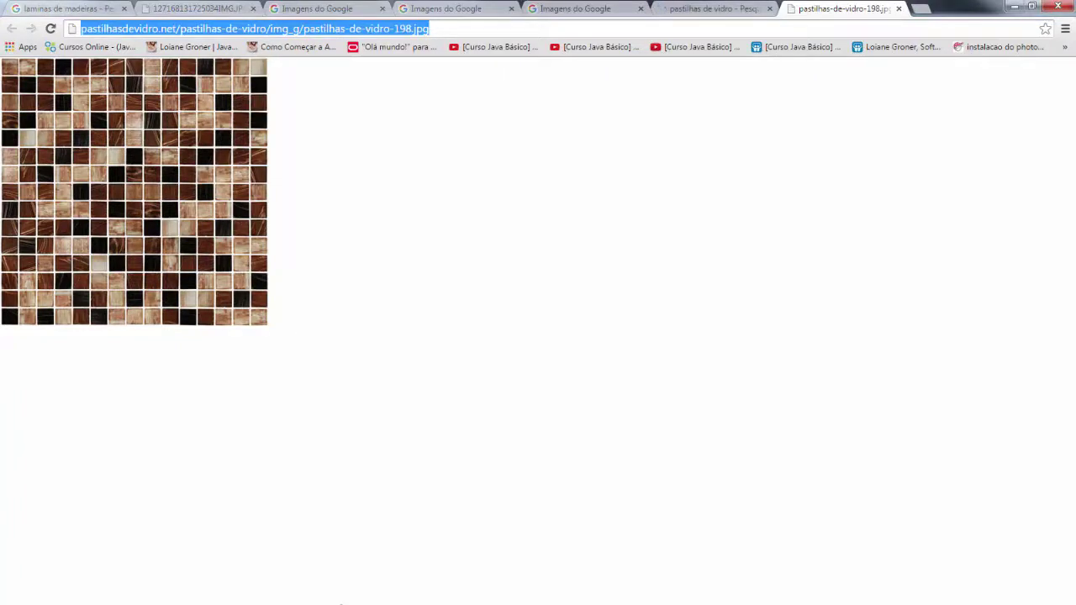
# Switch back to the kitchen project and load the copied pastilhas-de-vidro-198.jpg URL as Parede A's web texture.
pyautogui.press('super')
pyautogui.click(363, 593)
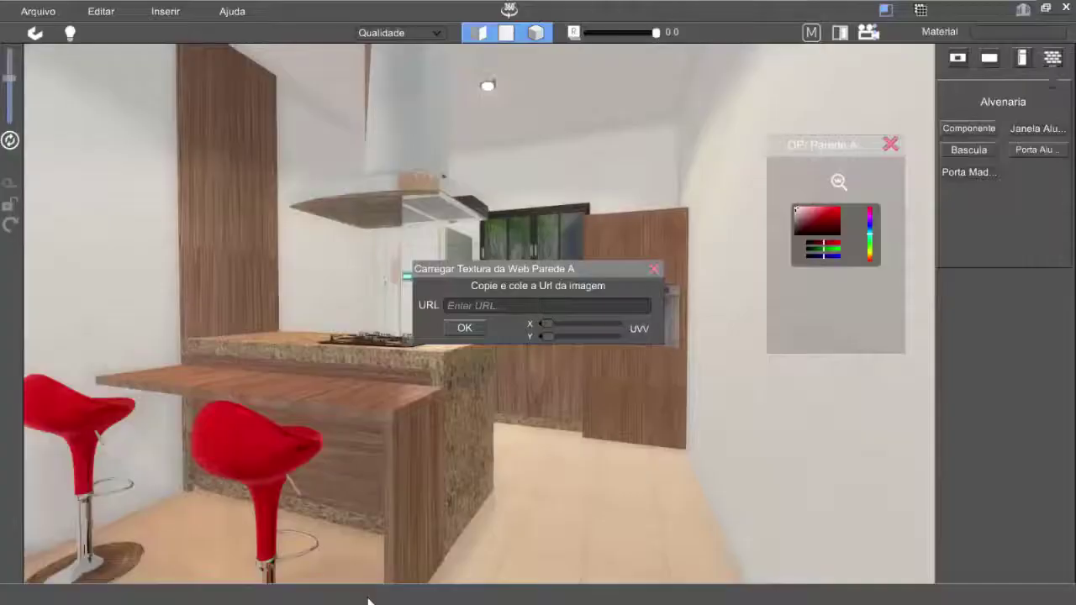
pyautogui.click(505, 305)
pyautogui.hotkey('ctrl', 'v')
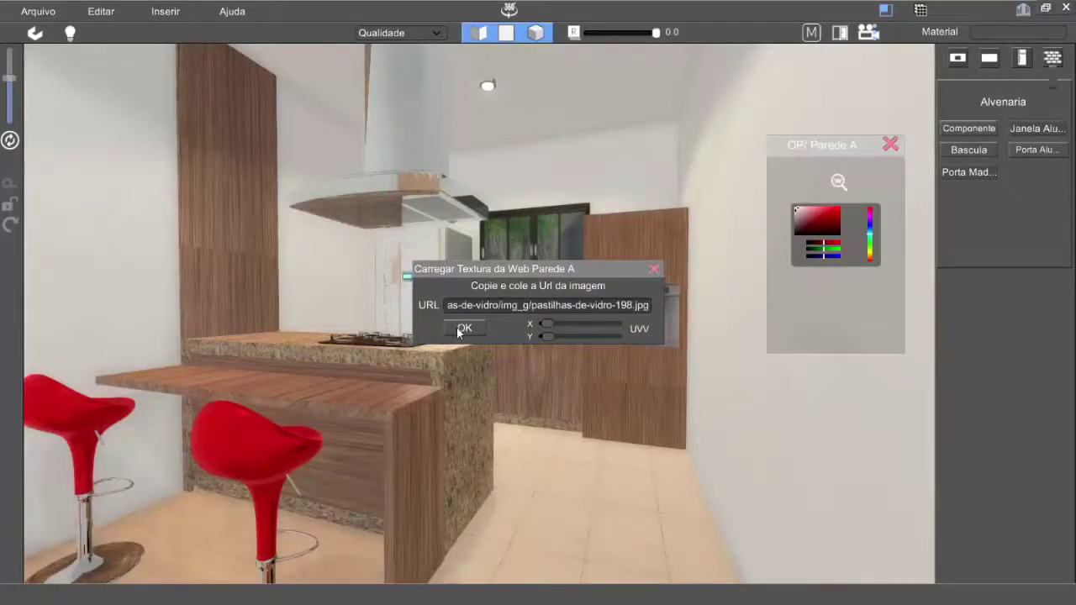
pyautogui.click(459, 328)
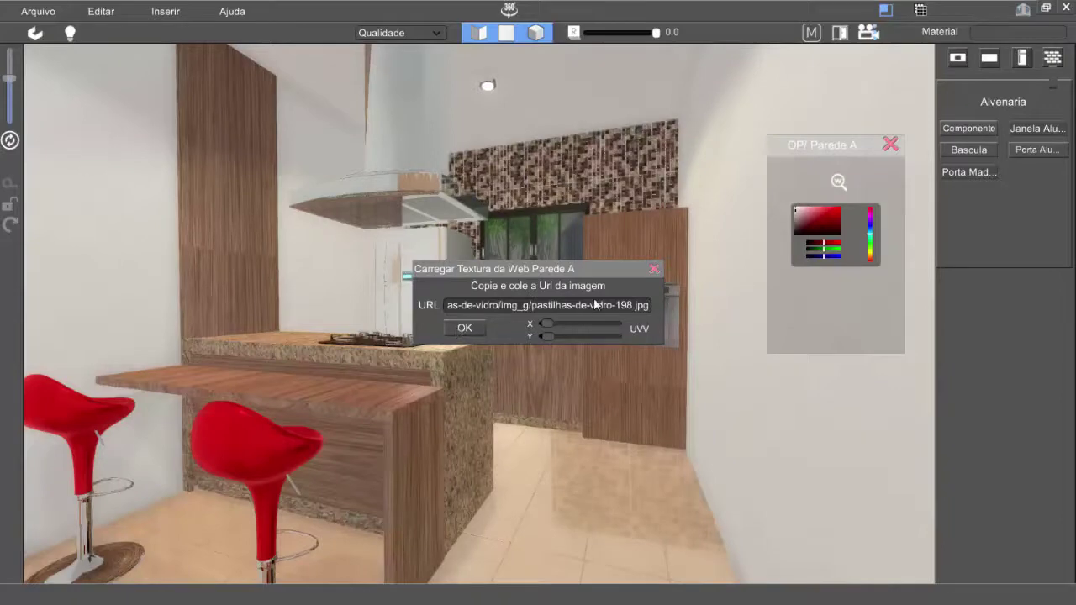
# Move the texture window out of the way and raise the camera height slightly to inspect the mosaic around the kitchen window.
pyautogui.moveTo(578, 306); pyautogui.dragTo(457, 533)
pyautogui.moveTo(600, 390)
pyautogui.mouseDown(button='right')
pyautogui.moveTo(627, 383)
pyautogui.moveTo(616, 384)
pyautogui.mouseUp(button='right')
pyautogui.press('w')
pyautogui.moveTo(617, 384)
pyautogui.mouseDown()
pyautogui.moveTo(620, 370)
pyautogui.moveTo(630, 389)
pyautogui.moveTo(601, 387)
pyautogui.mouseUp()
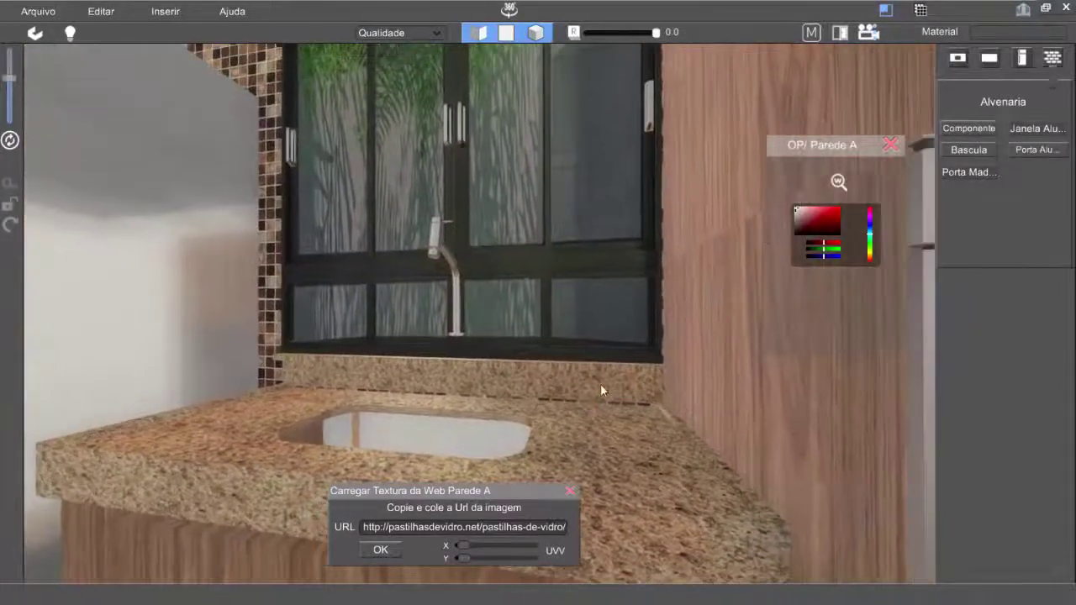
pyautogui.click(868, 32)
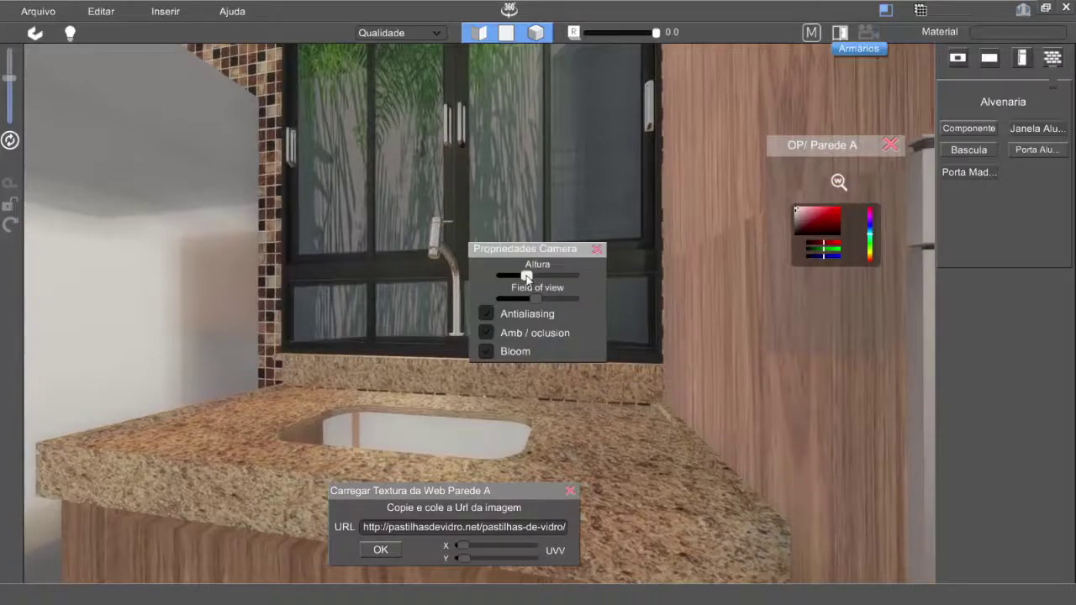
pyautogui.moveTo(527, 275); pyautogui.dragTo(537, 276)
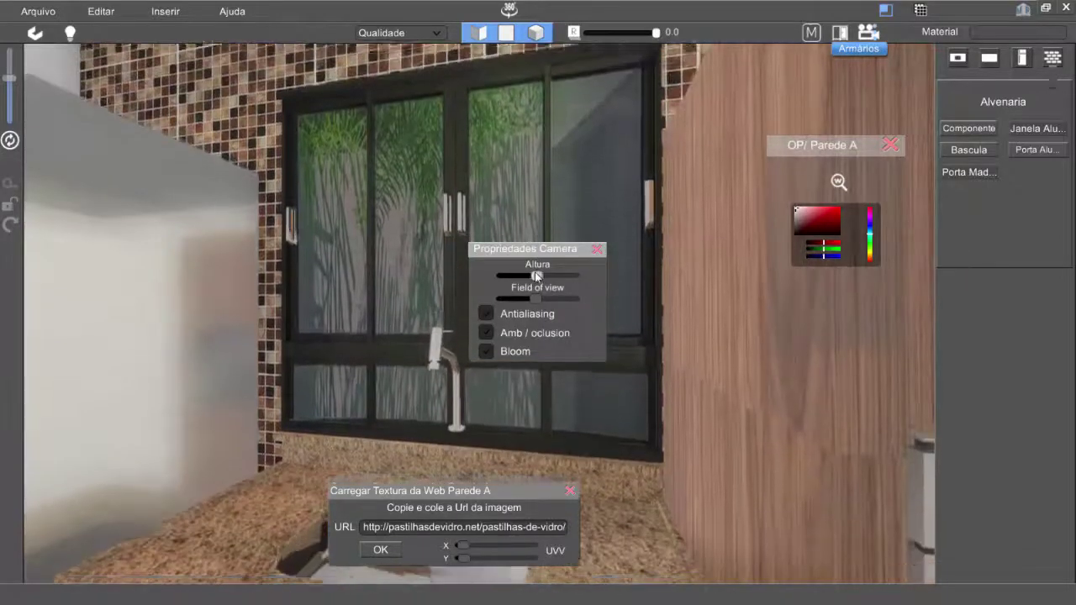
pyautogui.moveTo(292, 256); pyautogui.dragTo(763, 314)
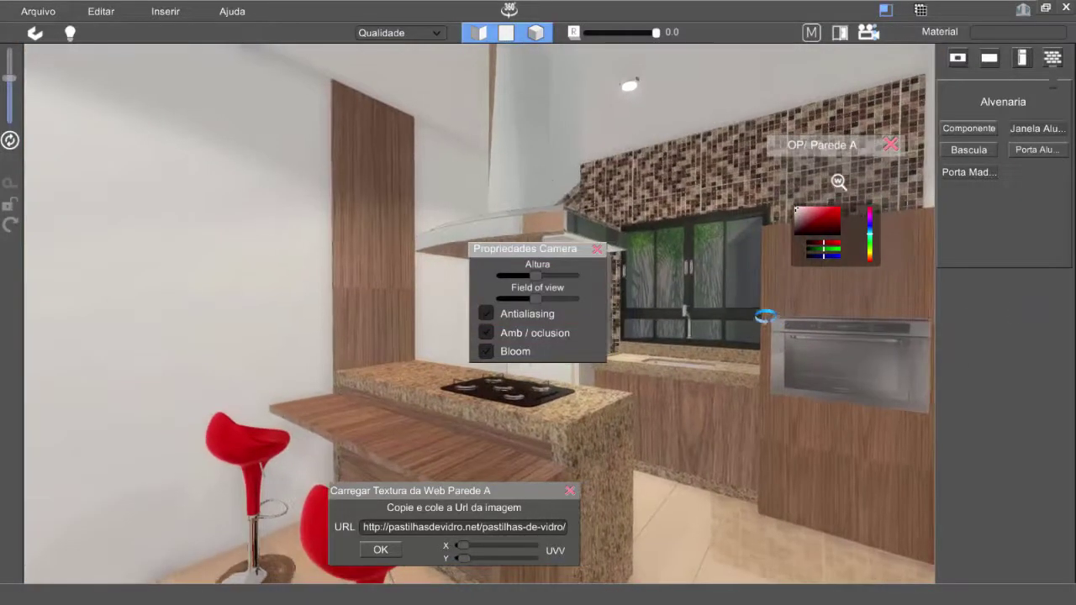
# Close Parede A's texture and option windows and the camera properties.
pyautogui.moveTo(836, 151); pyautogui.dragTo(1000, 341)
pyautogui.click(569, 492)
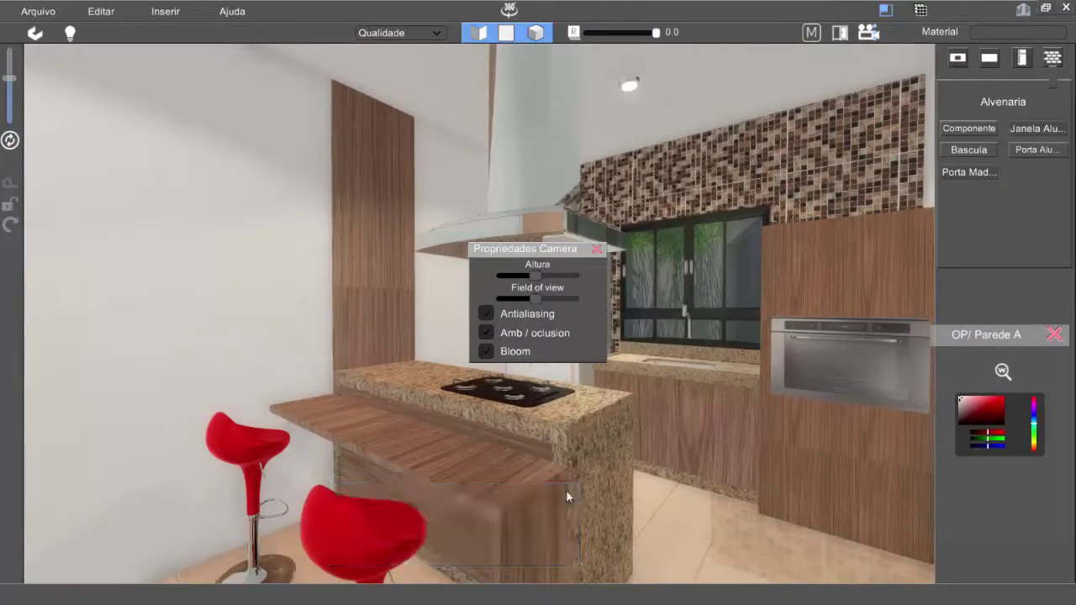
pyautogui.click(596, 252)
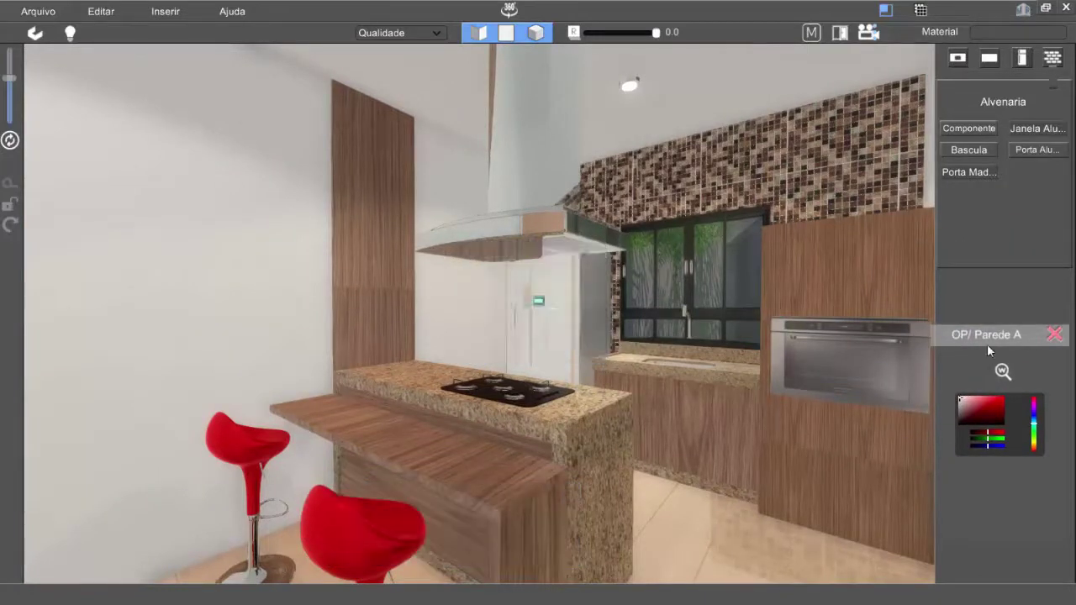
pyautogui.click(1055, 336)
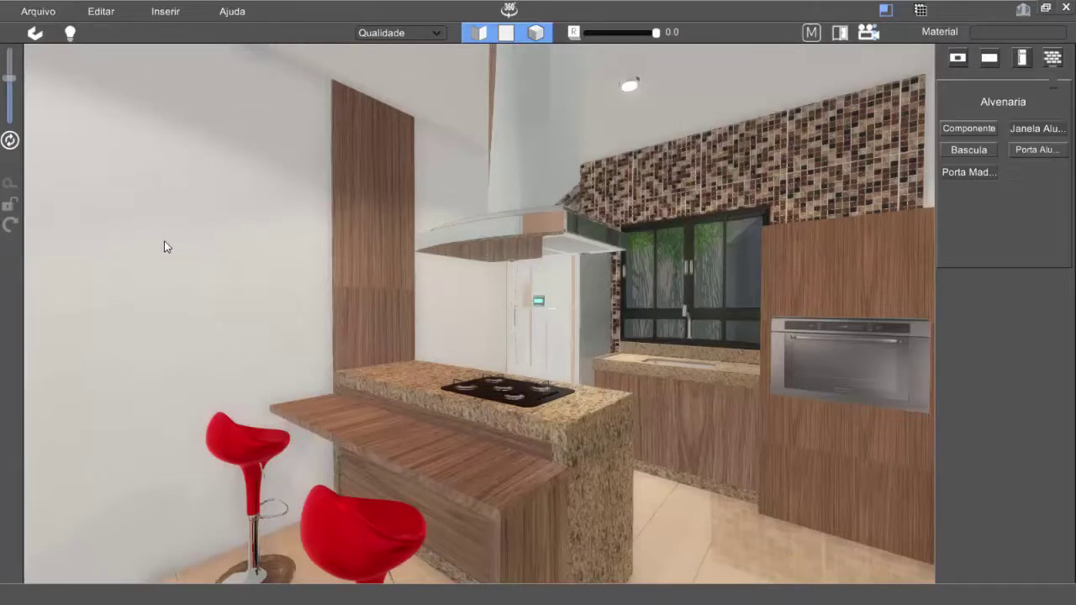
# Replace the wood texture of the splashback (Espelho) behind the cooktop with the copied pastilhas-de-vidro-198.jpg mosaic URL.
pyautogui.click(351, 269)
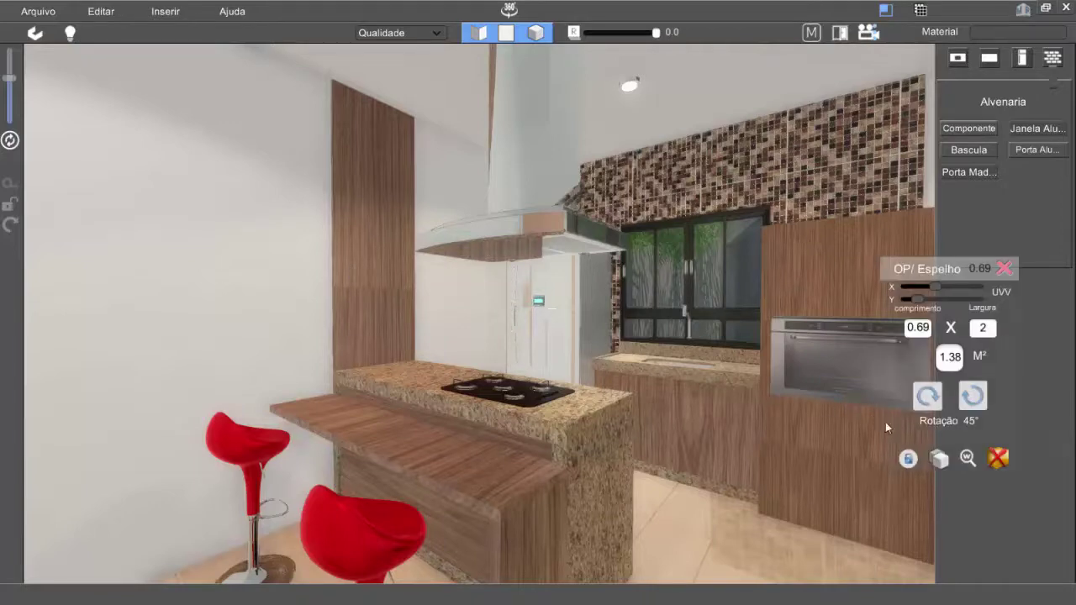
pyautogui.click(966, 458)
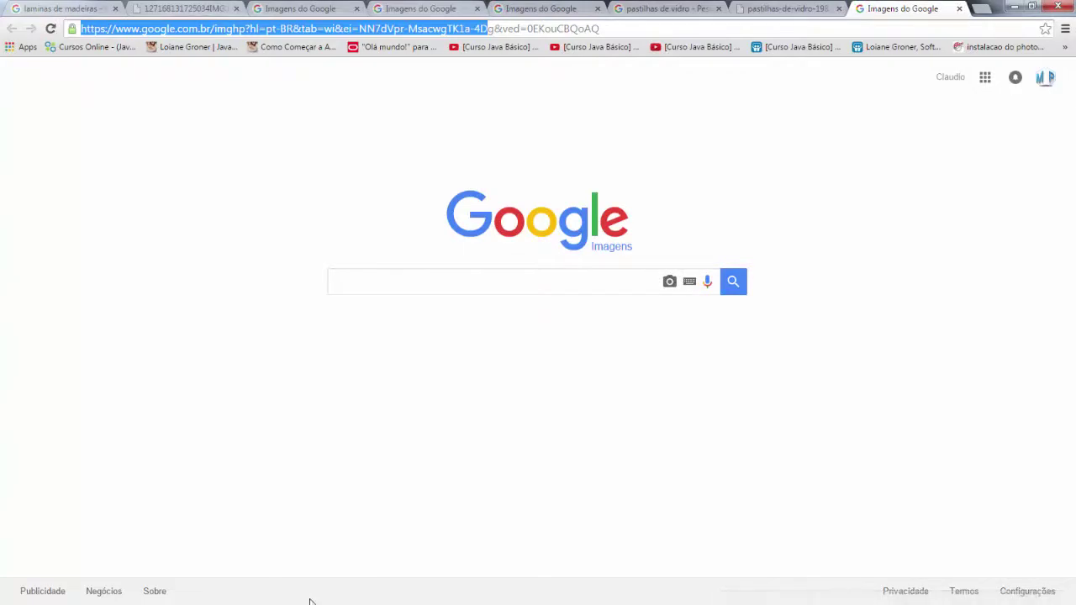
pyautogui.press('super')
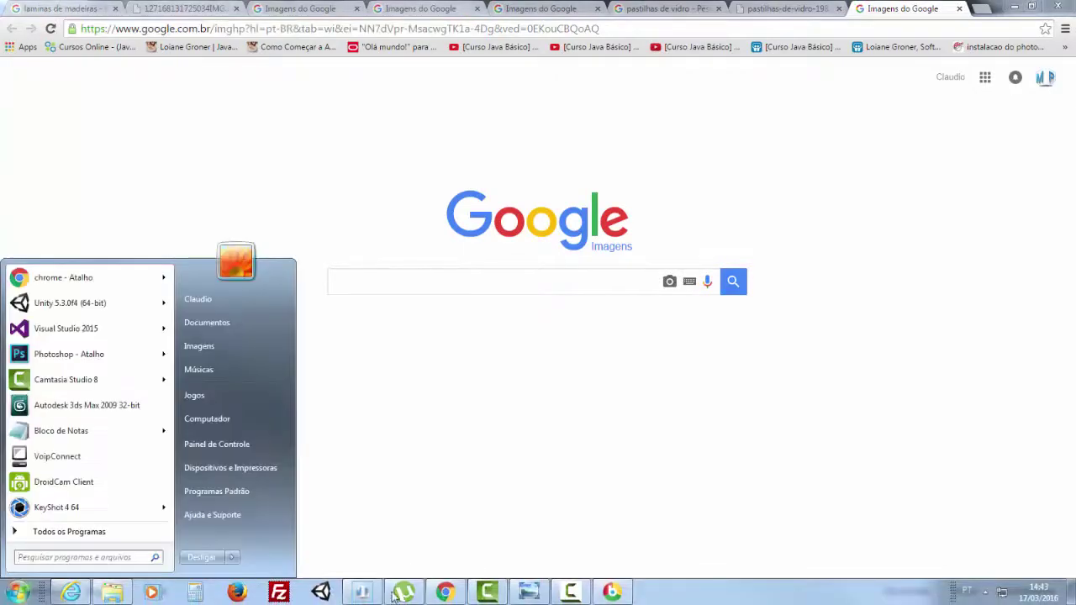
pyautogui.click(363, 593)
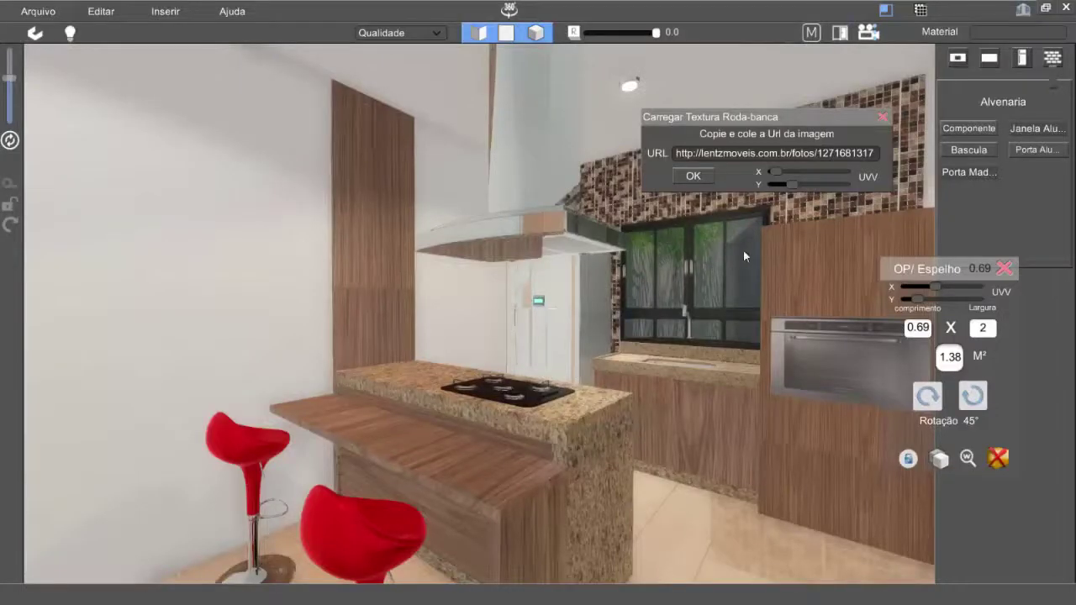
pyautogui.click(747, 152)
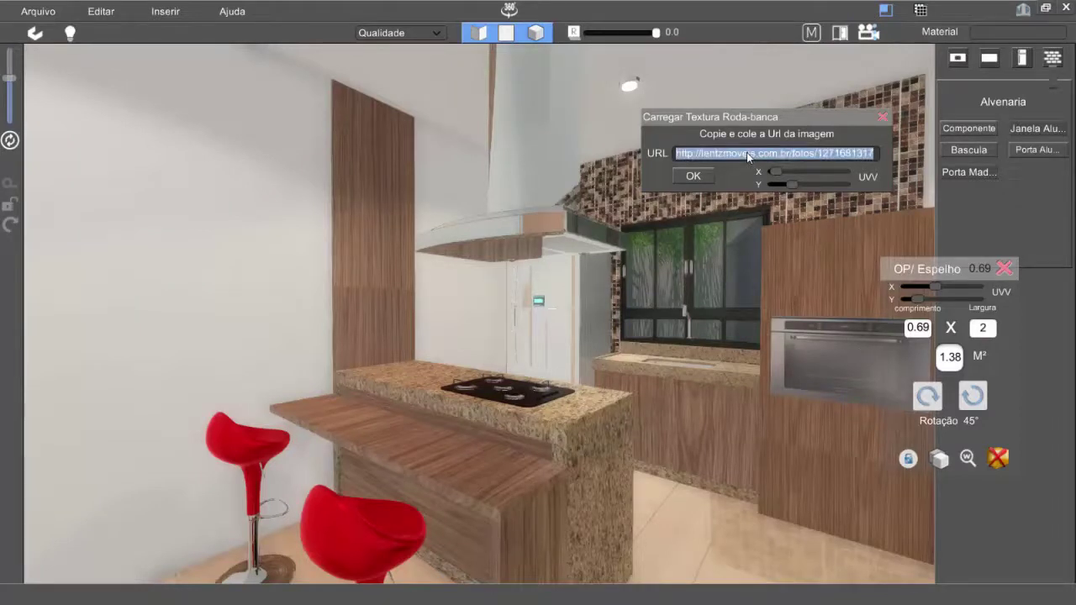
pyautogui.press('BackSpace')
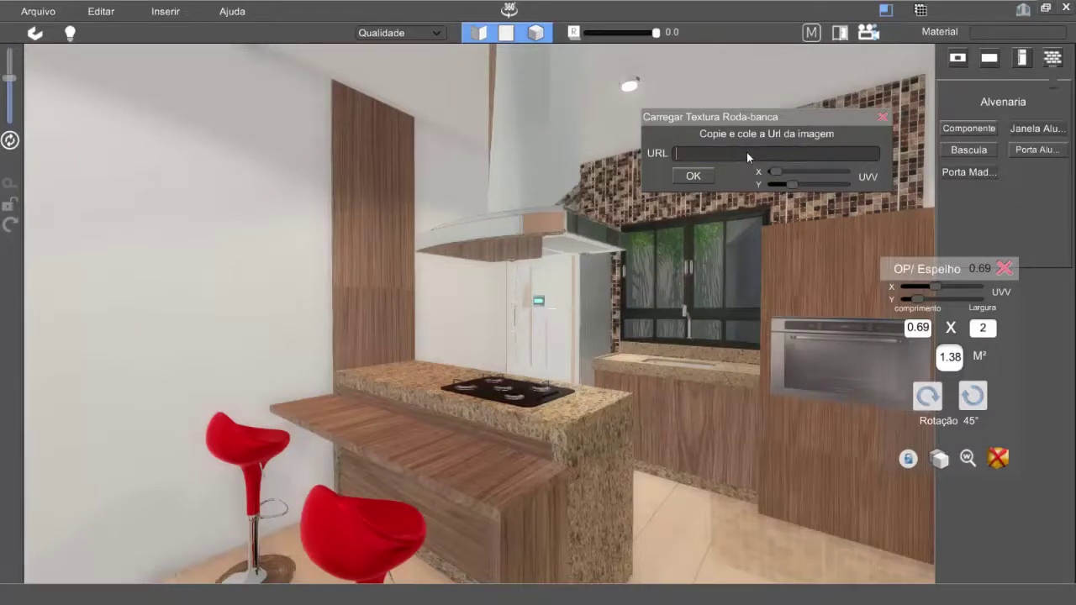
pyautogui.hotkey('ctrl', 'v')
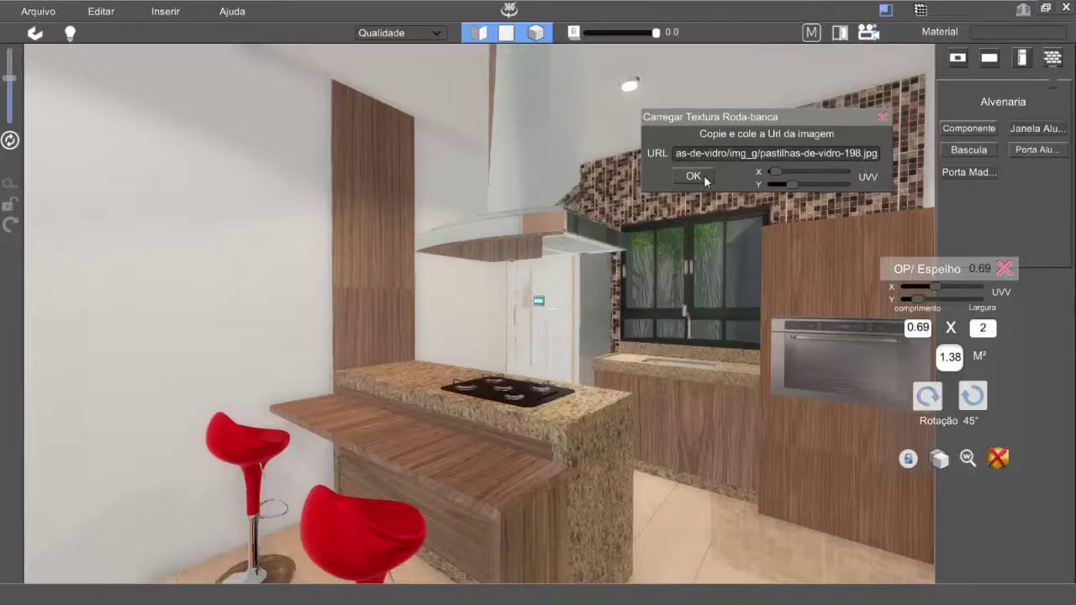
pyautogui.click(704, 181)
# Raise the splashback mosaic's UVV Y scale and set its X scale low so the tiles look square.
pyautogui.moveTo(326, 369); pyautogui.dragTo(320, 375, button='middle')
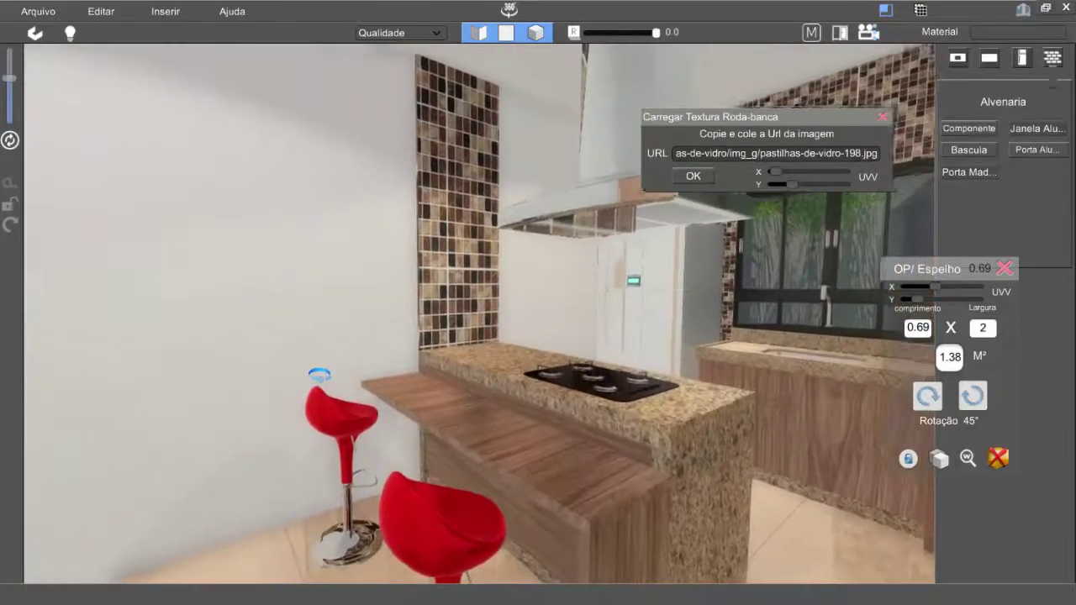
pyautogui.moveTo(319, 374); pyautogui.dragTo(313, 372)
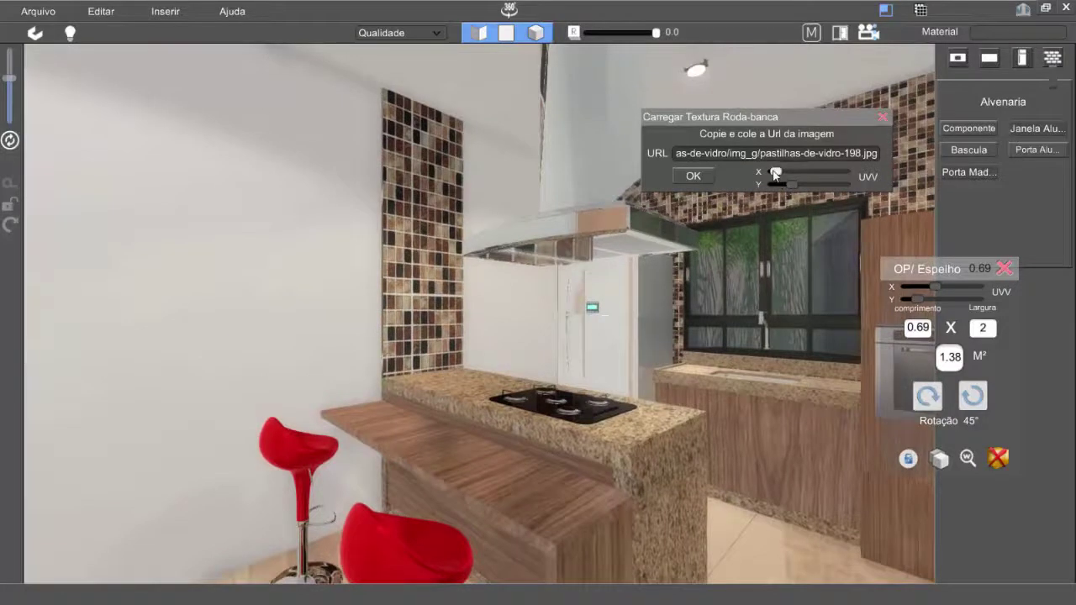
pyautogui.moveTo(774, 171); pyautogui.dragTo(807, 185)
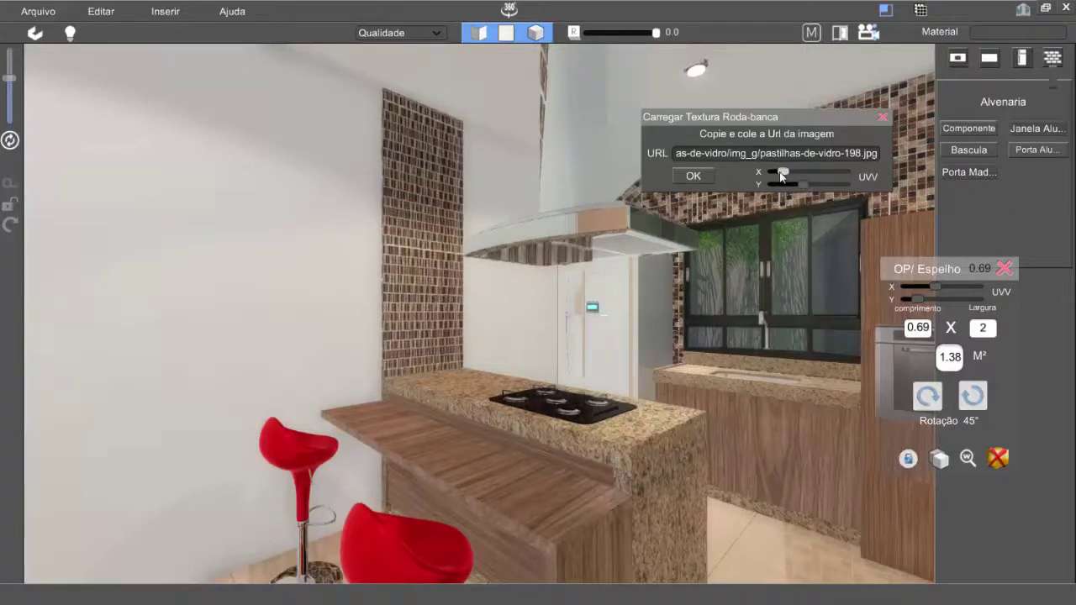
pyautogui.moveTo(781, 175); pyautogui.dragTo(776, 178)
# Examine the splashback mosaic up close behind the cooktop and fine-tune its UVV scale, raising Y slightly.
pyautogui.moveTo(513, 376)
pyautogui.mouseDown(button='right')
pyautogui.moveTo(565, 376)
pyautogui.moveTo(493, 384)
pyautogui.mouseUp(button='right')
pyautogui.press('w')
pyautogui.moveTo(493, 384); pyautogui.dragTo(439, 367)
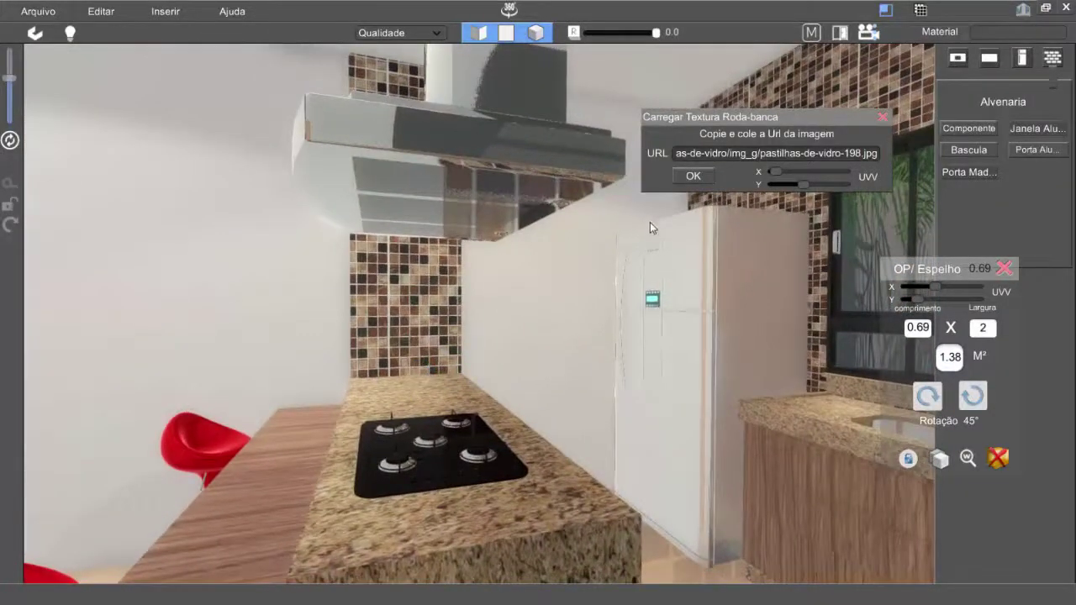
pyautogui.moveTo(722, 249); pyautogui.dragTo(833, 229, button='right')
pyautogui.moveTo(590, 254); pyautogui.dragTo(537, 251, button='right')
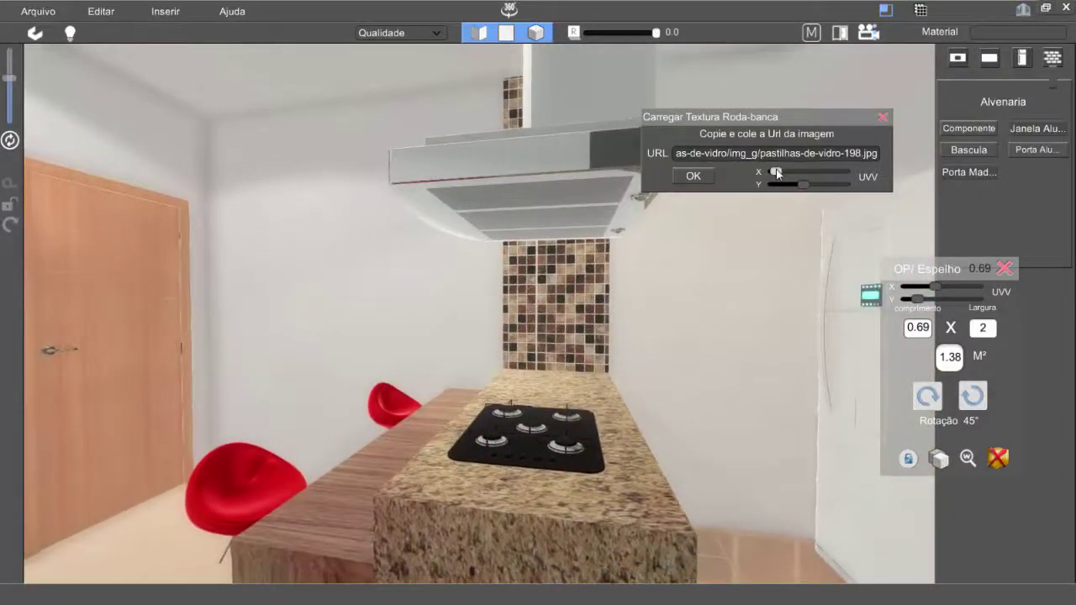
pyautogui.moveTo(776, 173); pyautogui.dragTo(805, 190)
# Compare the splashback and window wall mosaics from a wider view and close the splashback's texture window.
pyautogui.moveTo(429, 353); pyautogui.dragTo(587, 357, button='right')
pyautogui.press('s')
pyautogui.moveTo(587, 357); pyautogui.dragTo(607, 326)
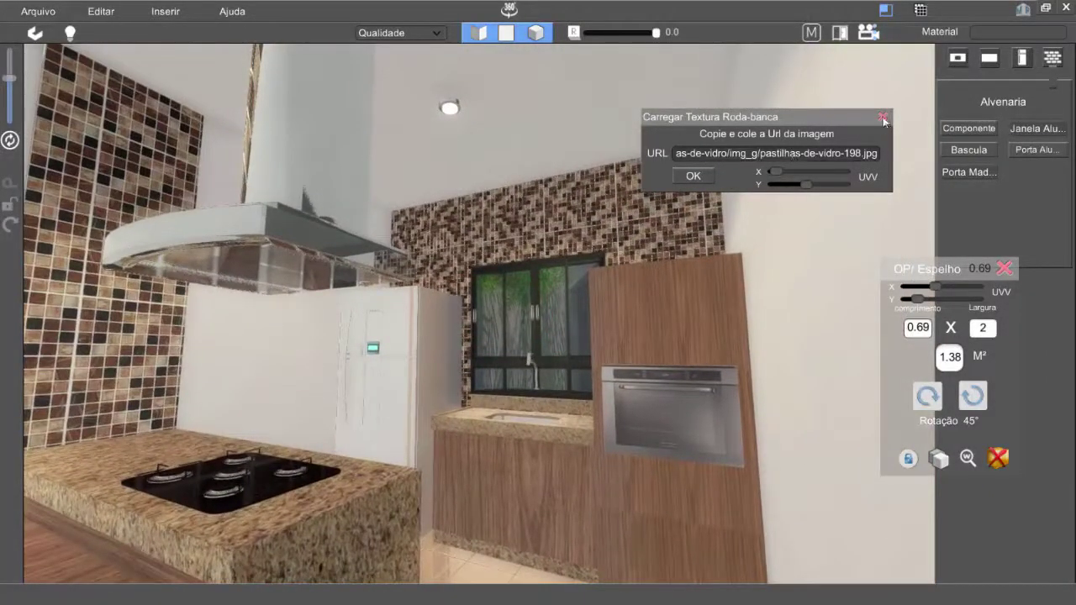
pyautogui.press('Return')
# Select the window wall (Parede A) again and reload the glass mosaic URL as its web texture.
pyautogui.click(665, 184)
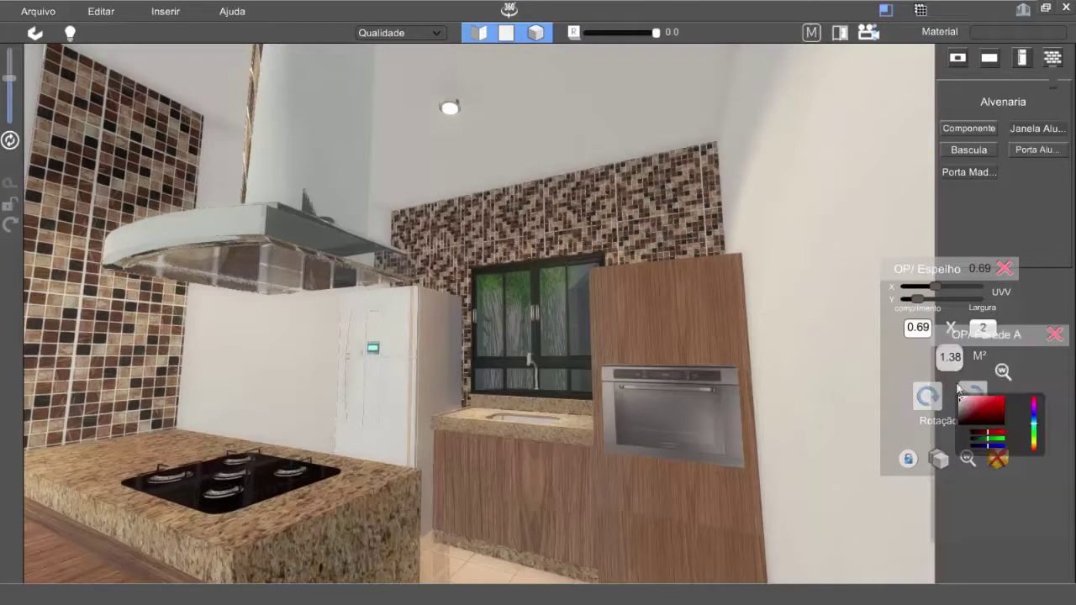
pyautogui.click(1002, 372)
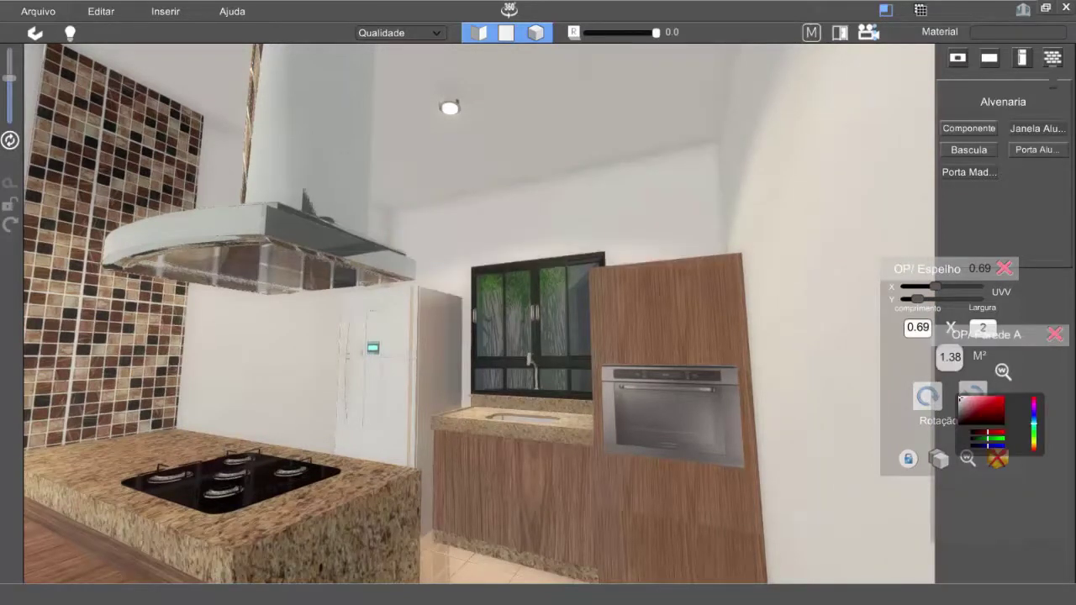
pyautogui.click(1002, 372)
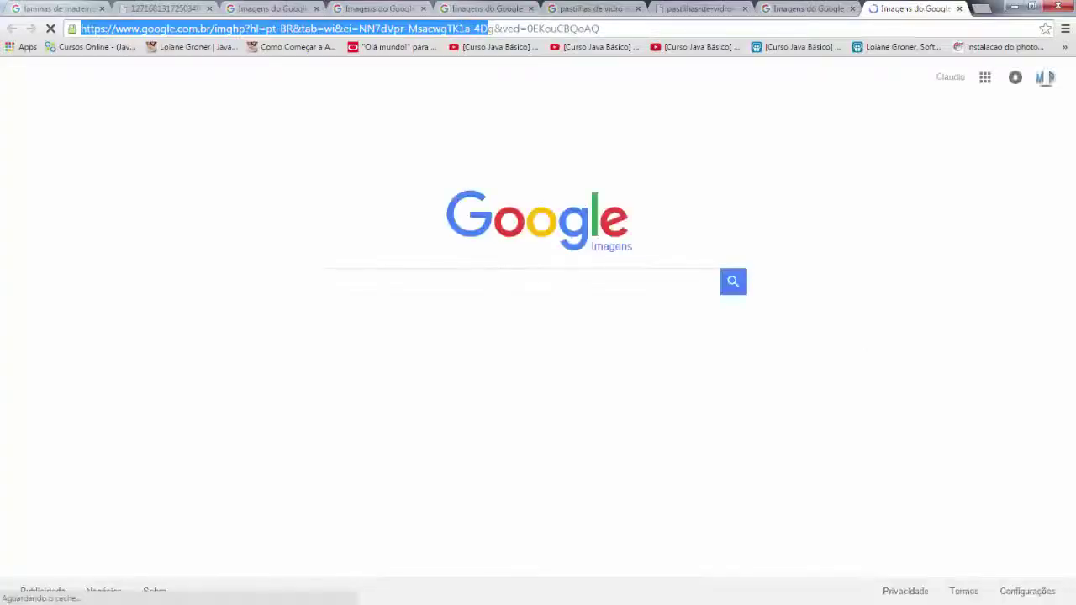
pyautogui.press('super')
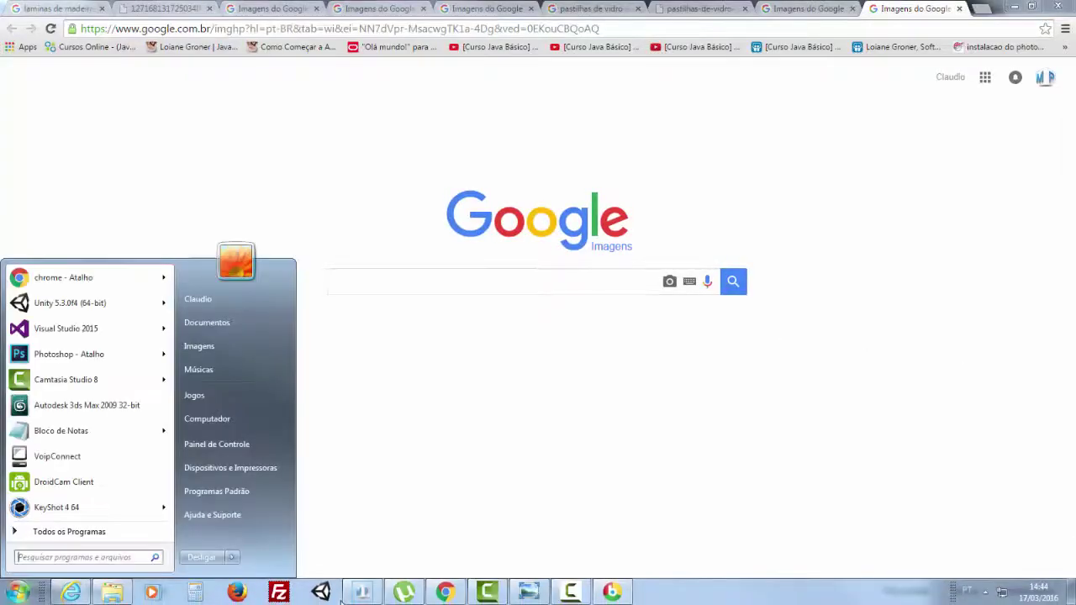
pyautogui.click(362, 594)
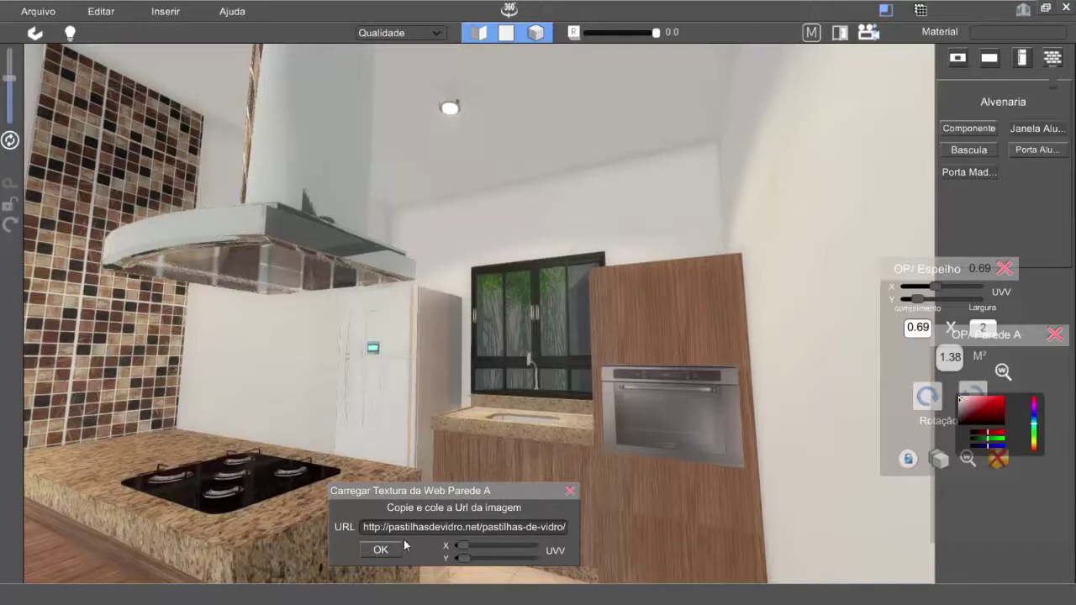
pyautogui.click(385, 550)
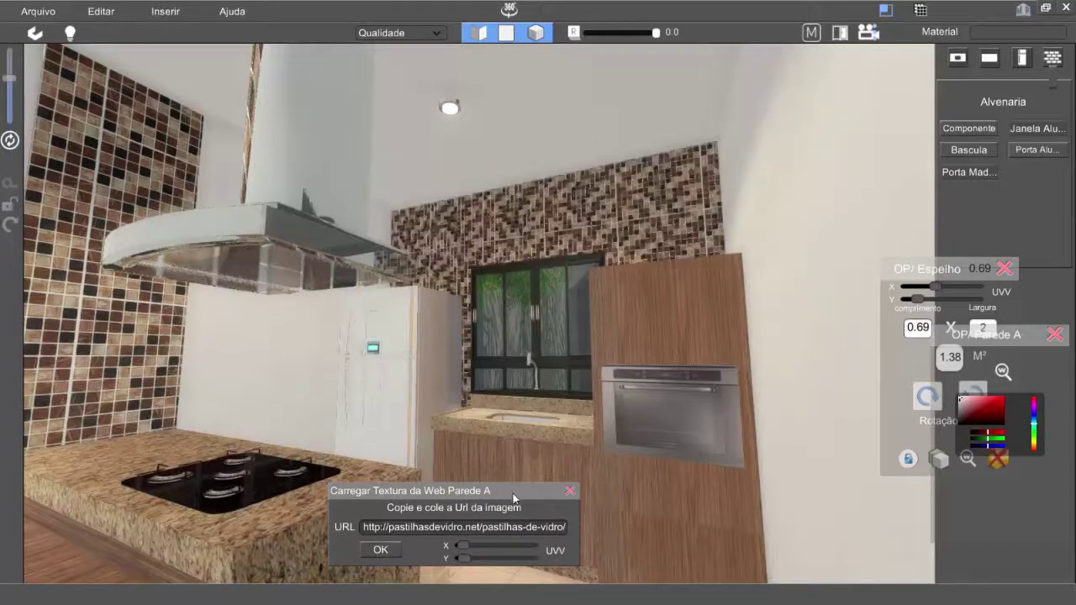
# Increase Parede A's mosaic UVV X and Y scales slightly and check the tiles against the splashback.
pyautogui.moveTo(462, 546); pyautogui.dragTo(468, 559)
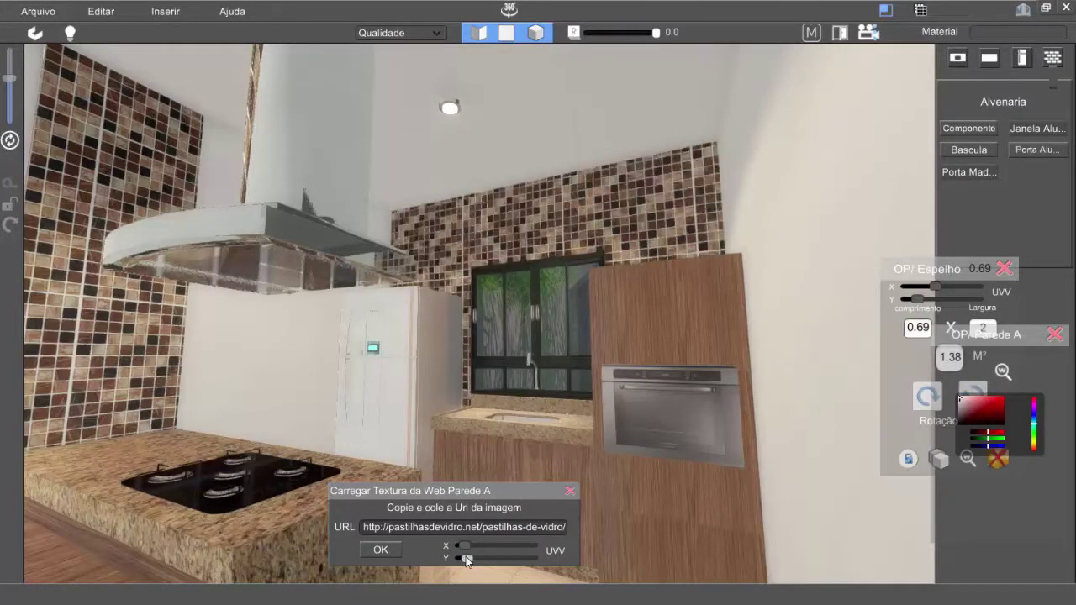
pyautogui.moveTo(499, 376); pyautogui.dragTo(489, 397, button='middle')
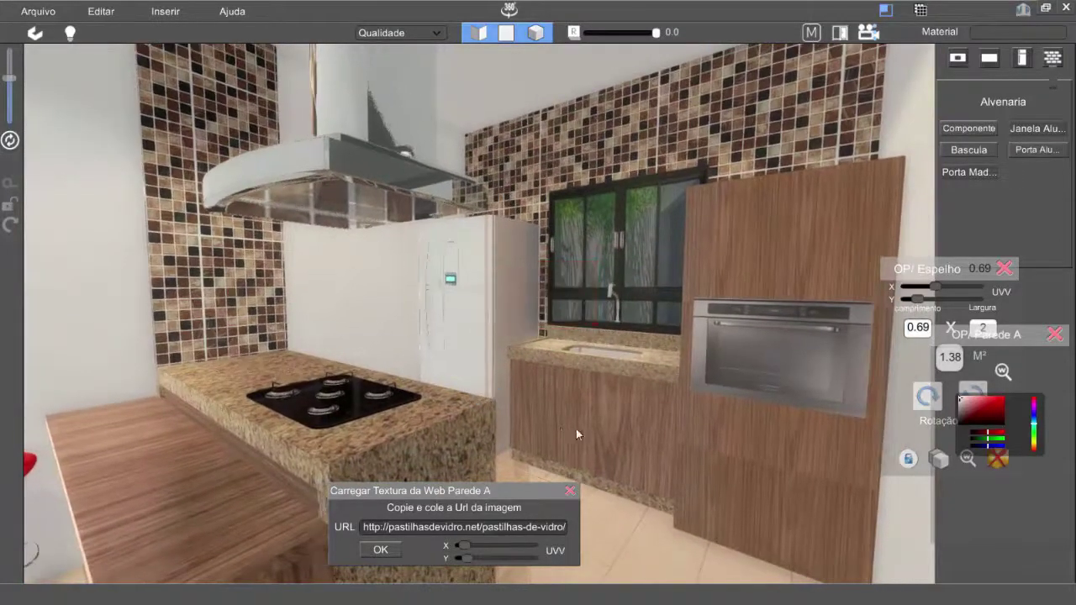
# Close Parede A's web texture window and dismiss the option panels of the splashback (Espelho) and Parede A.
pyautogui.click(570, 491)
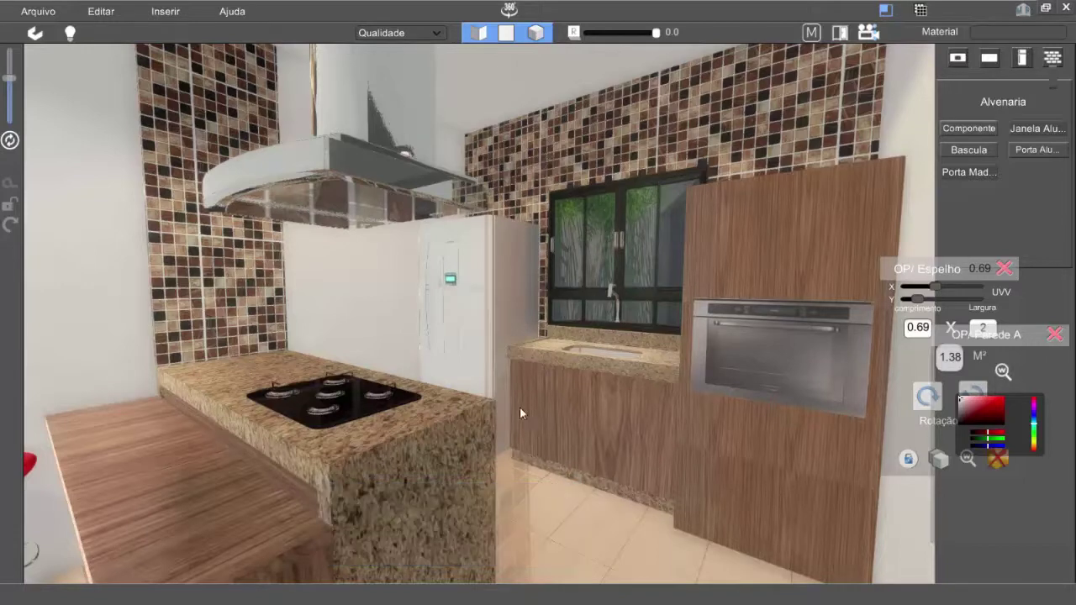
pyautogui.moveTo(520, 409); pyautogui.dragTo(548, 417, button='middle')
pyautogui.moveTo(548, 416)
pyautogui.mouseDown()
pyautogui.moveTo(529, 413)
pyautogui.moveTo(553, 407)
pyautogui.mouseUp()
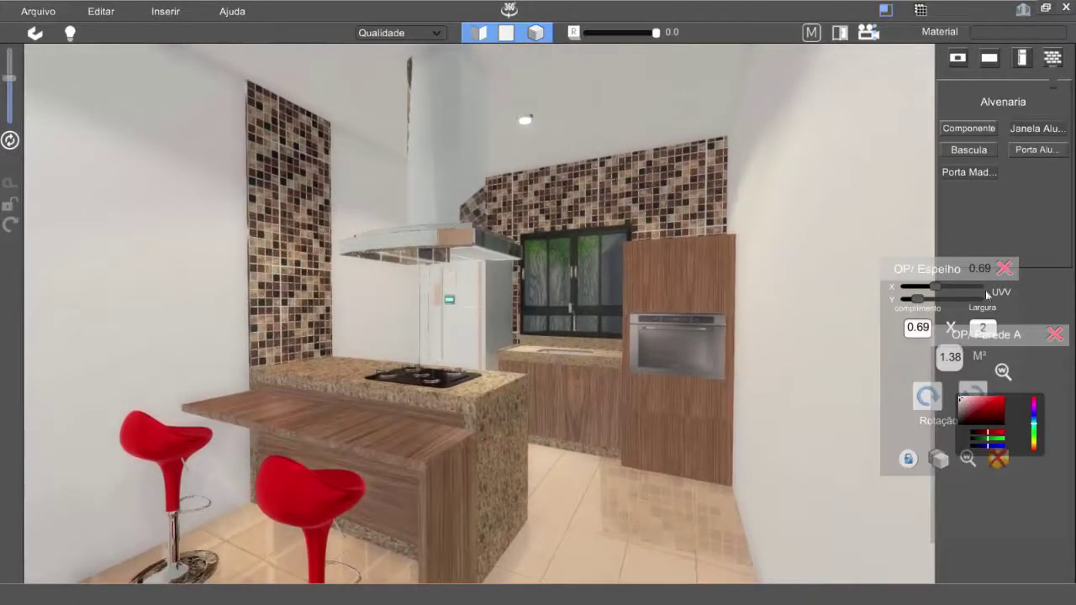
pyautogui.click(1005, 269)
pyautogui.click(1055, 334)
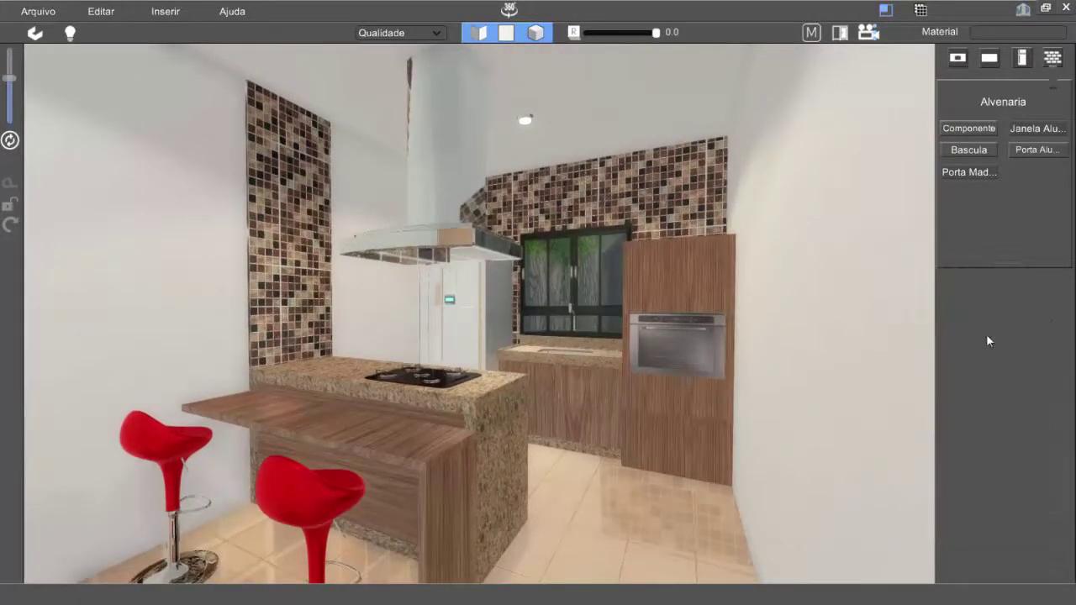
# Select the plain white wall behind the stools (Parede B) and colour it a medium orange-tan.
pyautogui.click(174, 192)
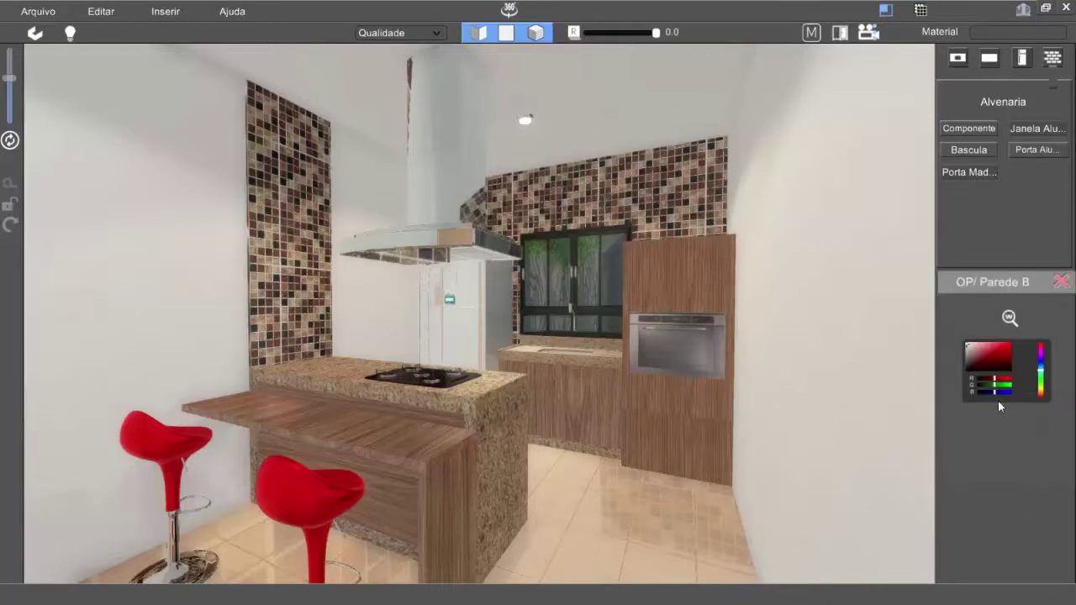
pyautogui.click(1042, 395)
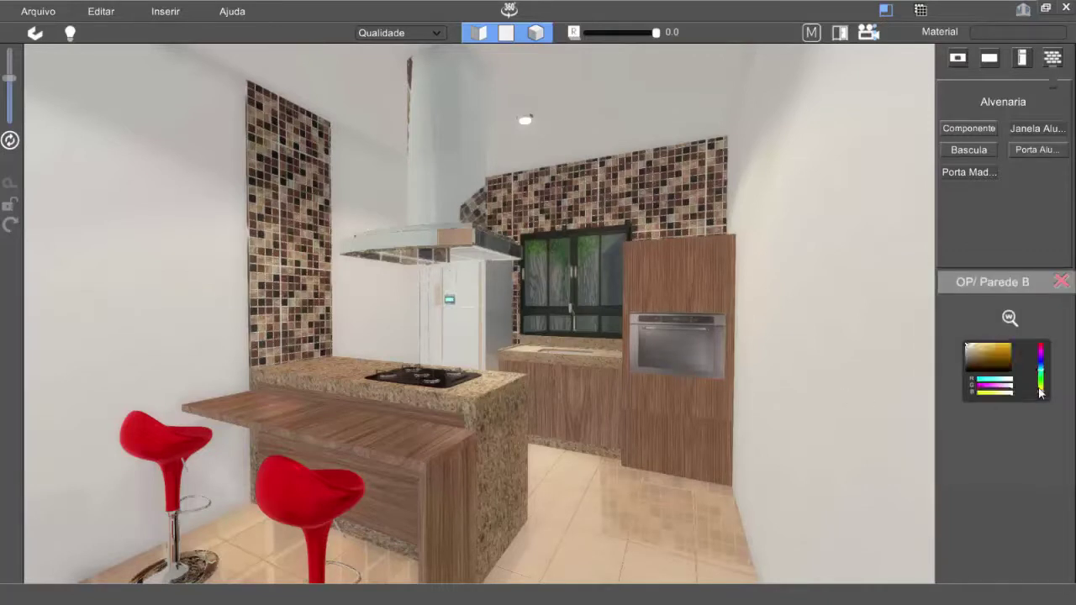
pyautogui.click(990, 350)
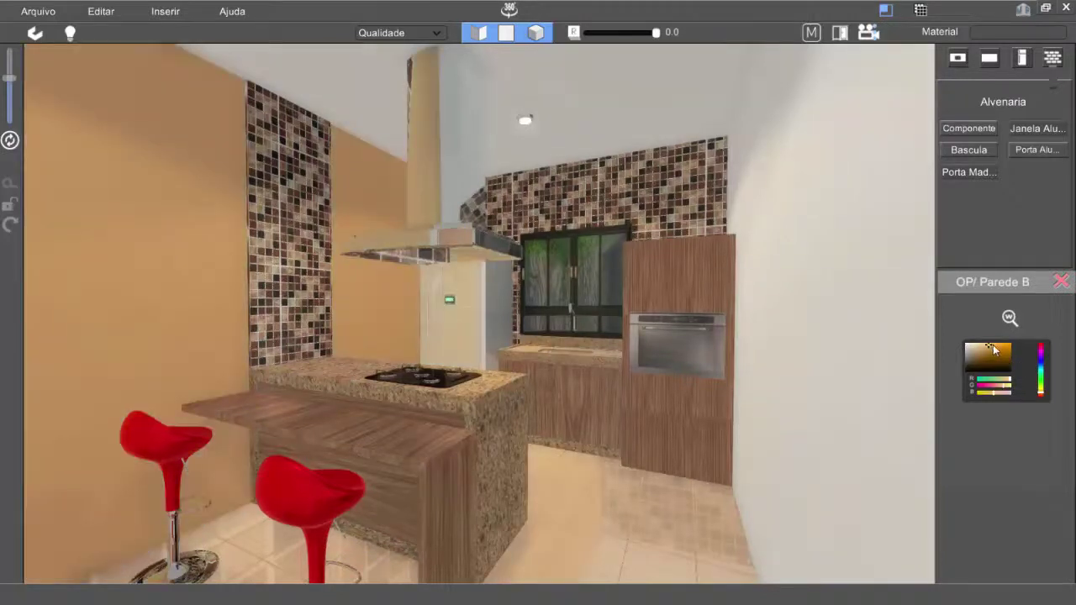
pyautogui.moveTo(993, 352); pyautogui.dragTo(994, 350)
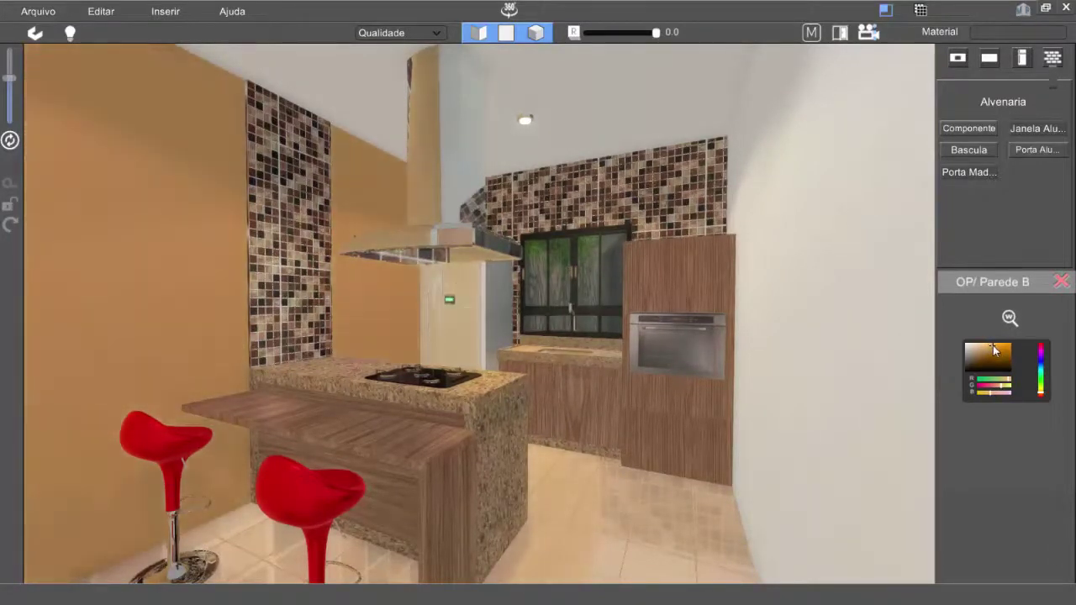
# Try mustard, terracotta and pale pink tones on Parede B, settling on a light warm beige.
pyautogui.click(1042, 393)
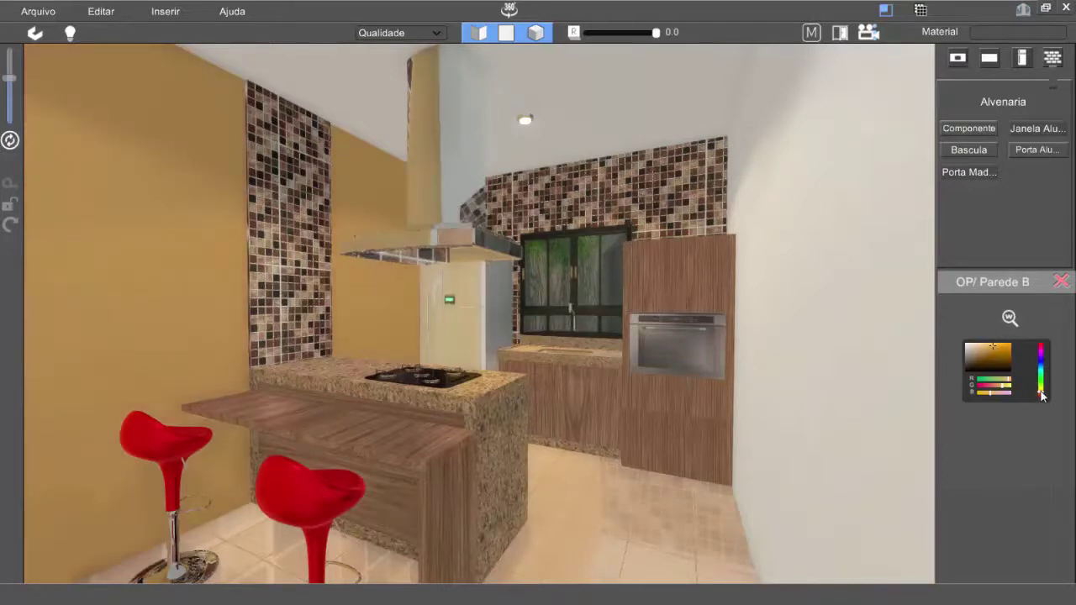
pyautogui.click(1042, 399)
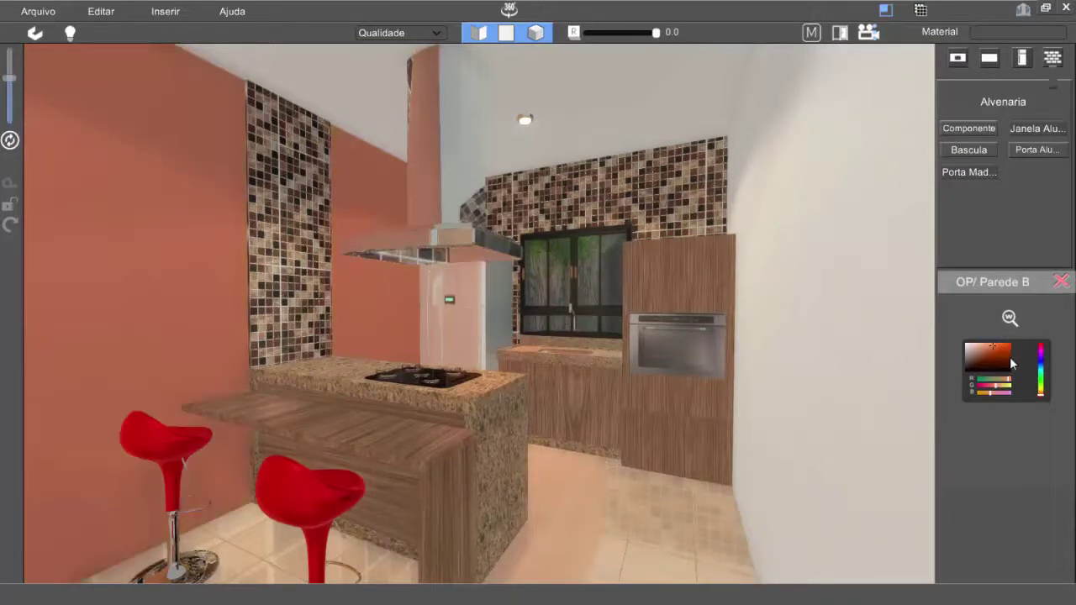
pyautogui.moveTo(997, 357); pyautogui.dragTo(971, 349)
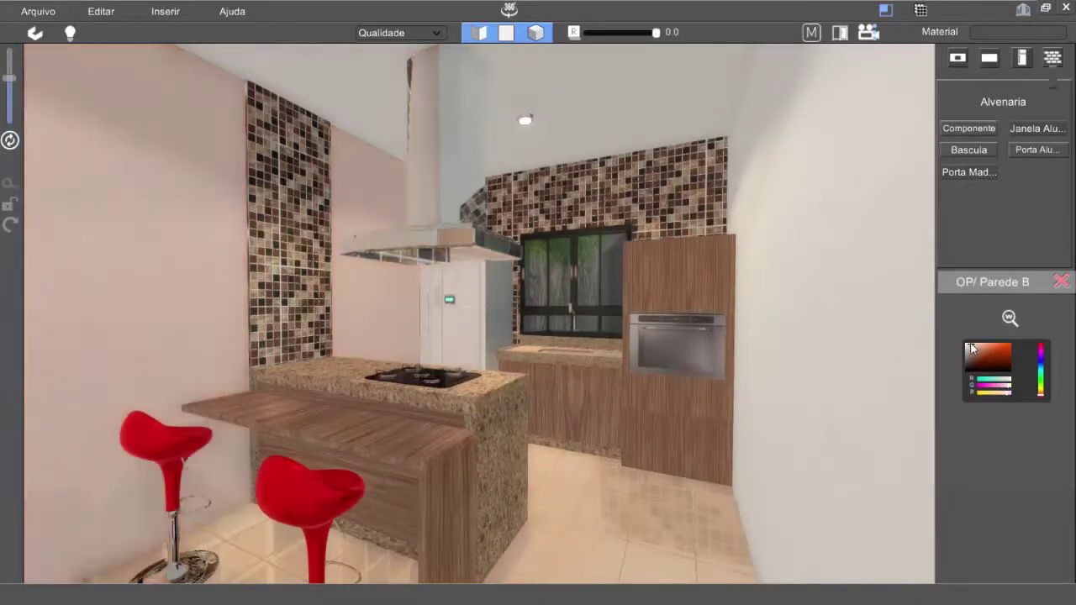
pyautogui.click(1042, 395)
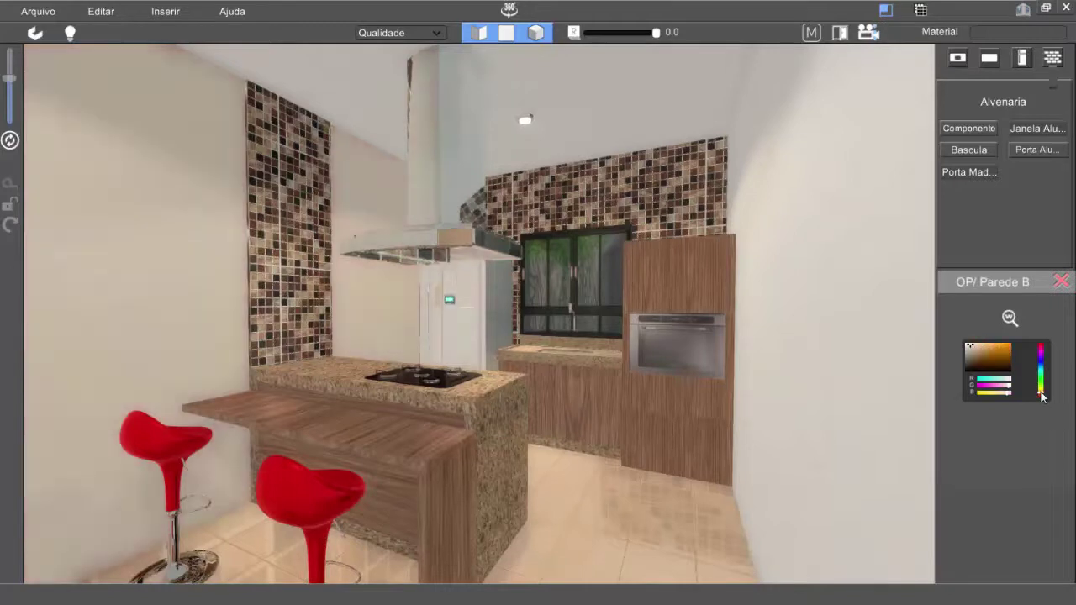
pyautogui.click(982, 349)
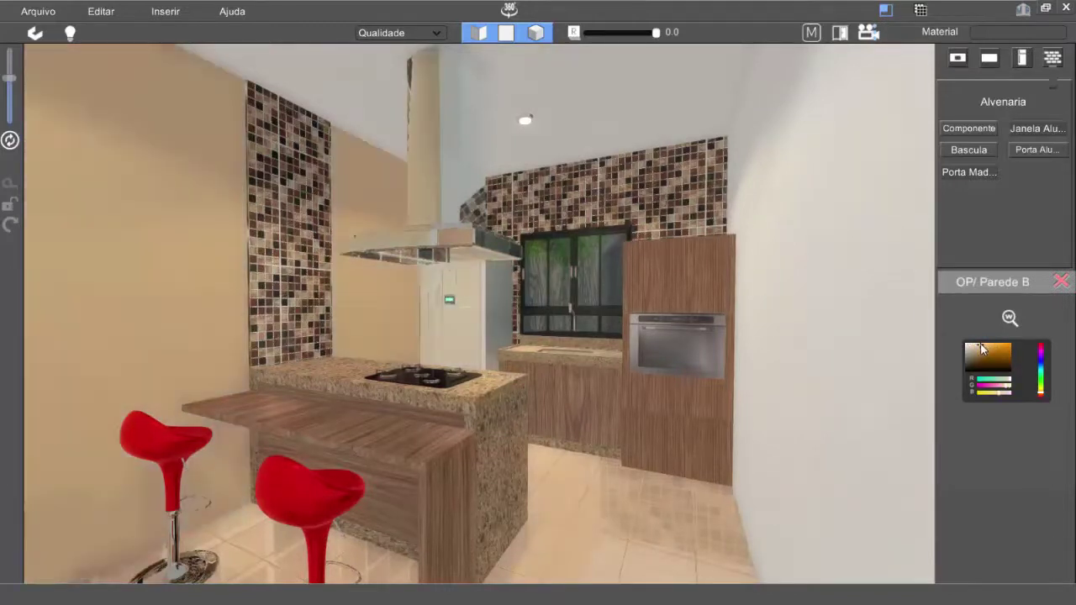
# Lower the sink faucet onto the granite countertop in the front view and return to the 3D view.
pyautogui.moveTo(310, 337); pyautogui.dragTo(325, 341, button='middle')
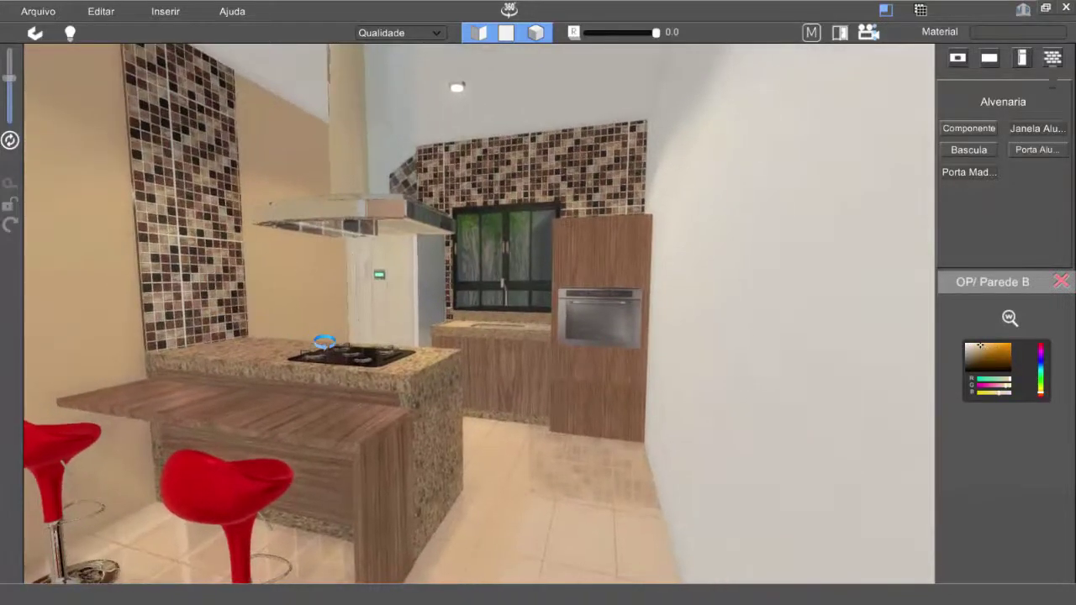
pyautogui.moveTo(328, 343)
pyautogui.mouseDown()
pyautogui.moveTo(454, 336)
pyautogui.moveTo(422, 346)
pyautogui.moveTo(452, 356)
pyautogui.moveTo(476, 343)
pyautogui.moveTo(285, 341)
pyautogui.moveTo(308, 335)
pyautogui.mouseUp()
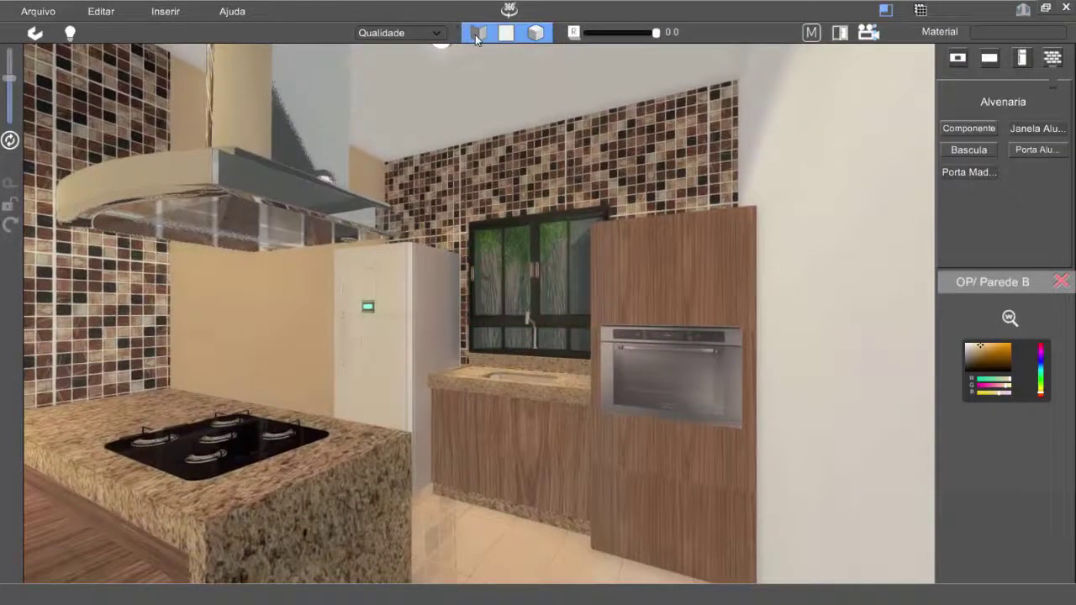
pyautogui.click(476, 33)
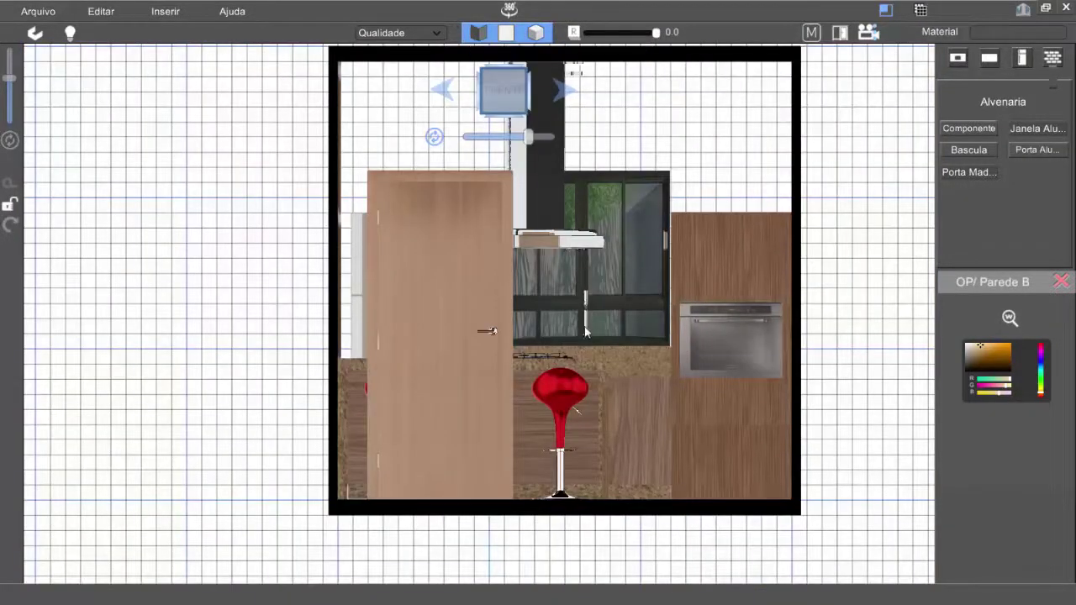
pyautogui.scroll(3, 585, 341)
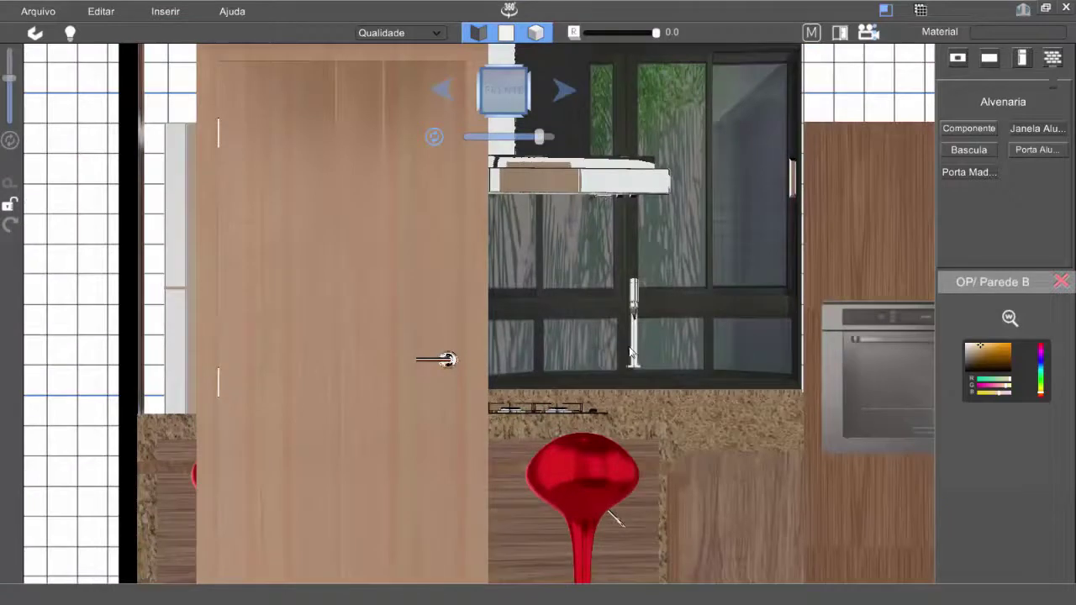
pyautogui.moveTo(633, 357)
pyautogui.mouseDown()
pyautogui.moveTo(633, 383)
pyautogui.moveTo(634, 332)
pyautogui.moveTo(634, 347)
pyautogui.mouseUp()
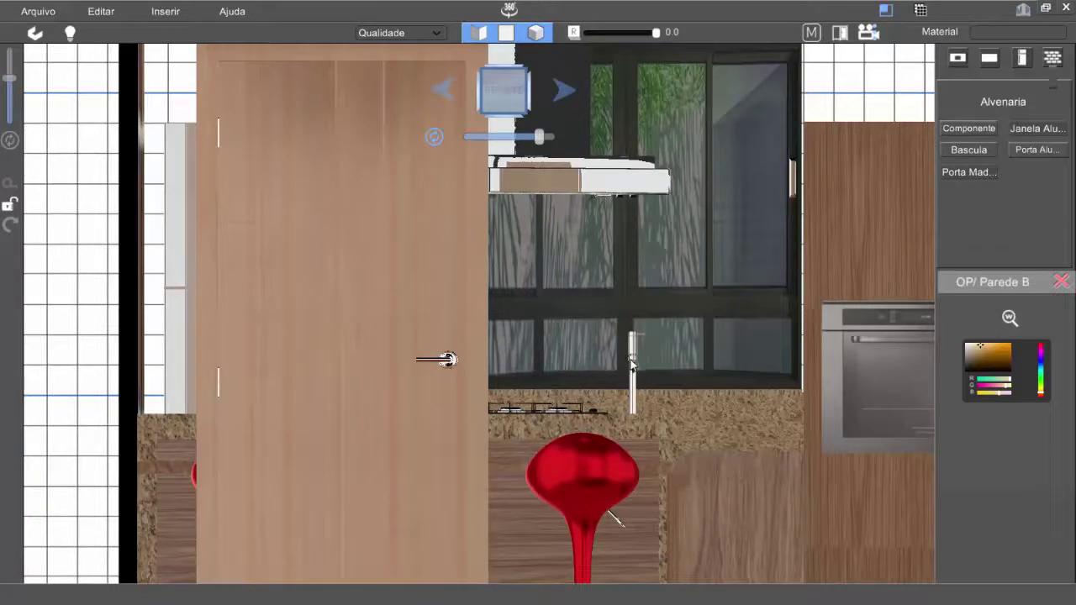
pyautogui.click(535, 35)
pyautogui.moveTo(525, 344); pyautogui.dragTo(575, 388)
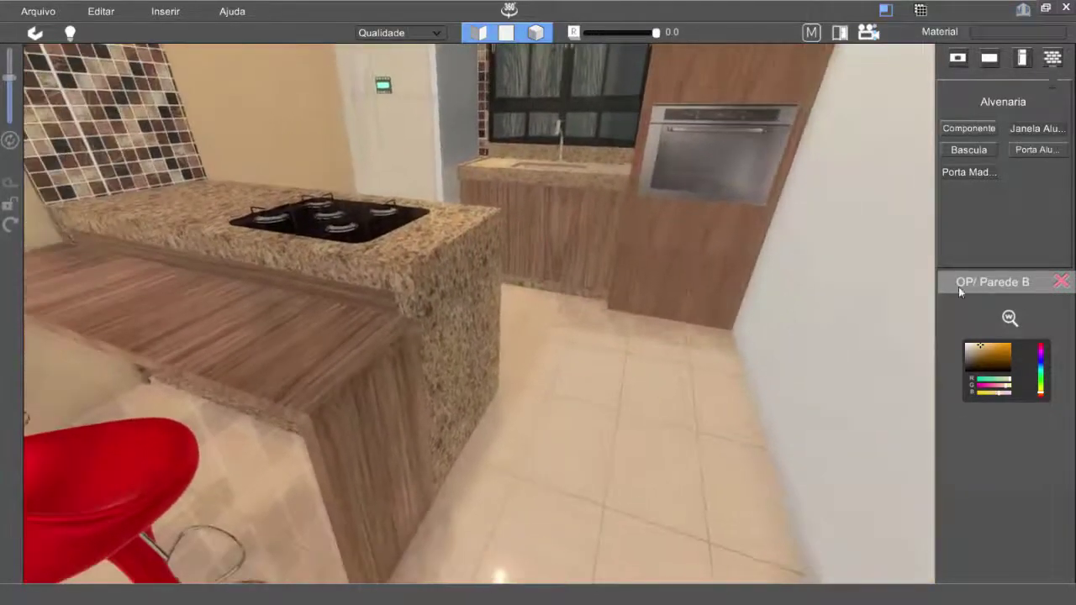
# Close Parede B's options and apply the light grey tile covering to the floor (Piso).
pyautogui.click(1062, 284)
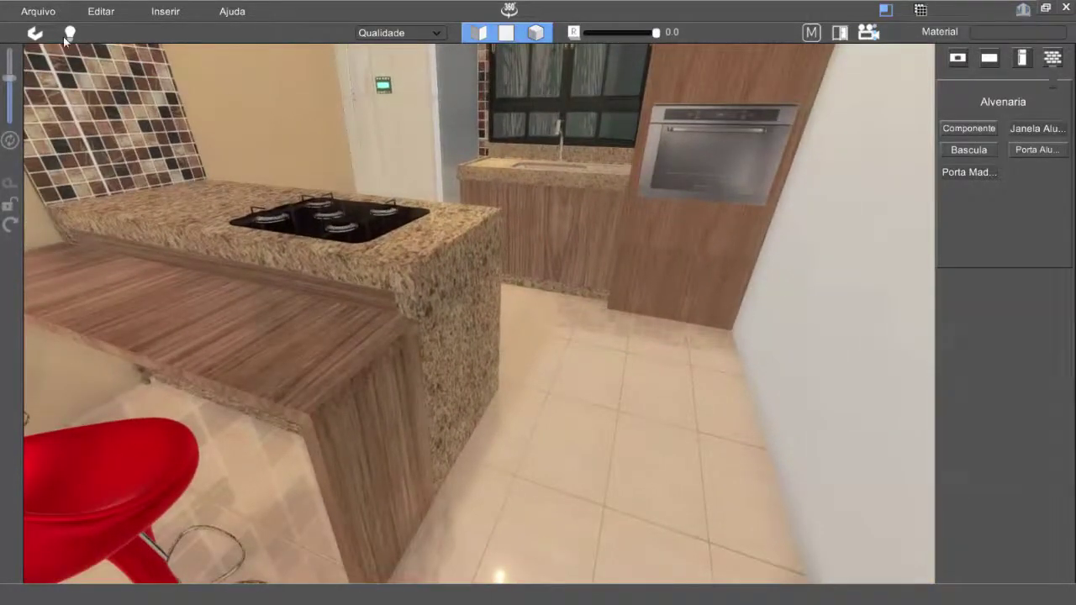
pyautogui.click(101, 11)
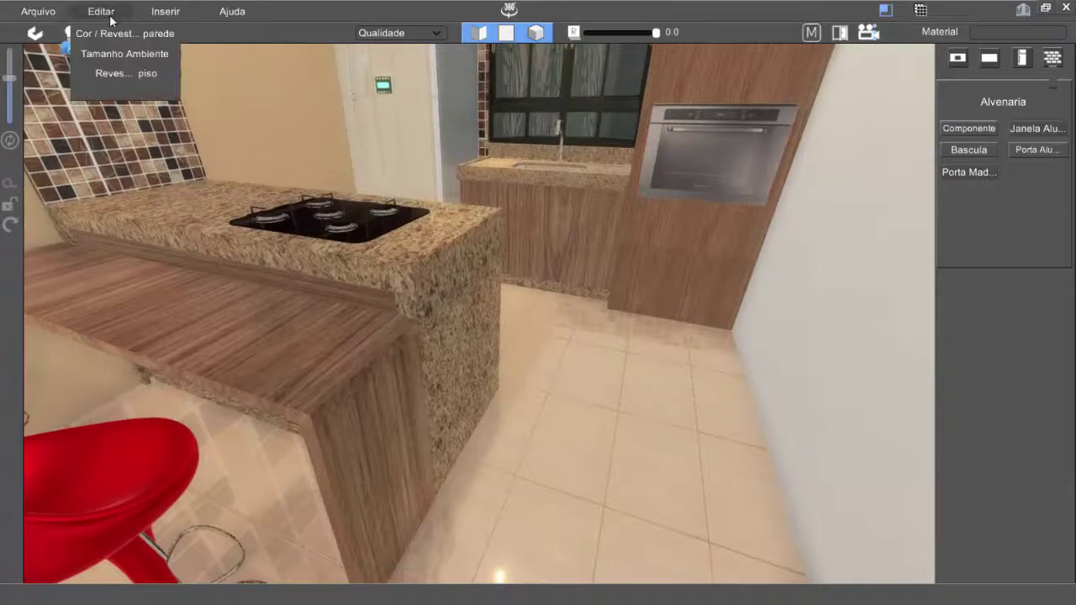
pyautogui.click(128, 73)
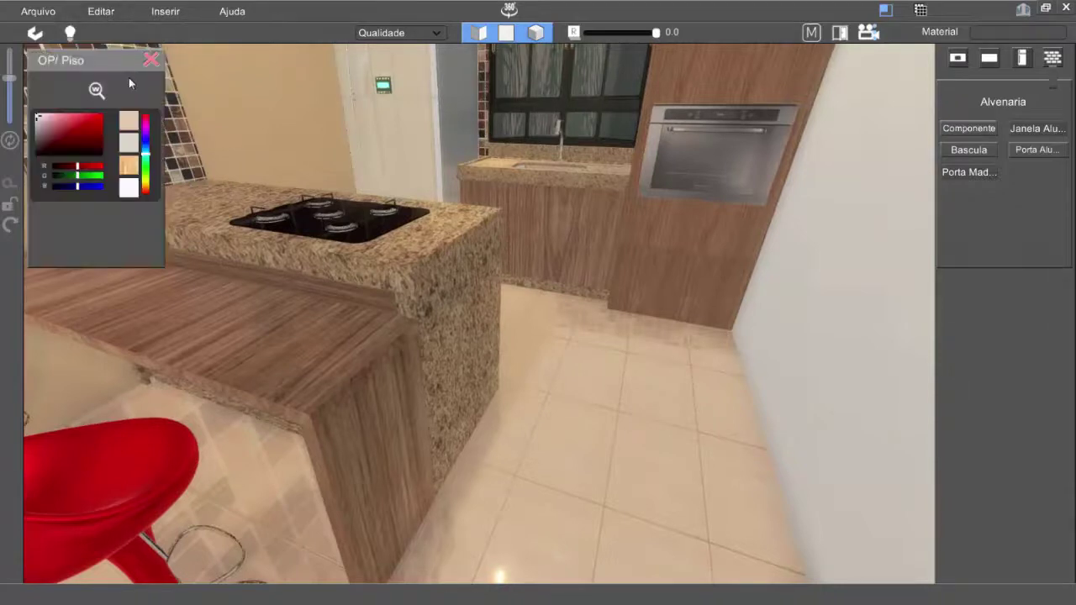
pyautogui.click(128, 143)
pyautogui.moveTo(540, 281); pyautogui.dragTo(481, 284, button='middle')
pyautogui.moveTo(480, 284); pyautogui.dragTo(527, 227)
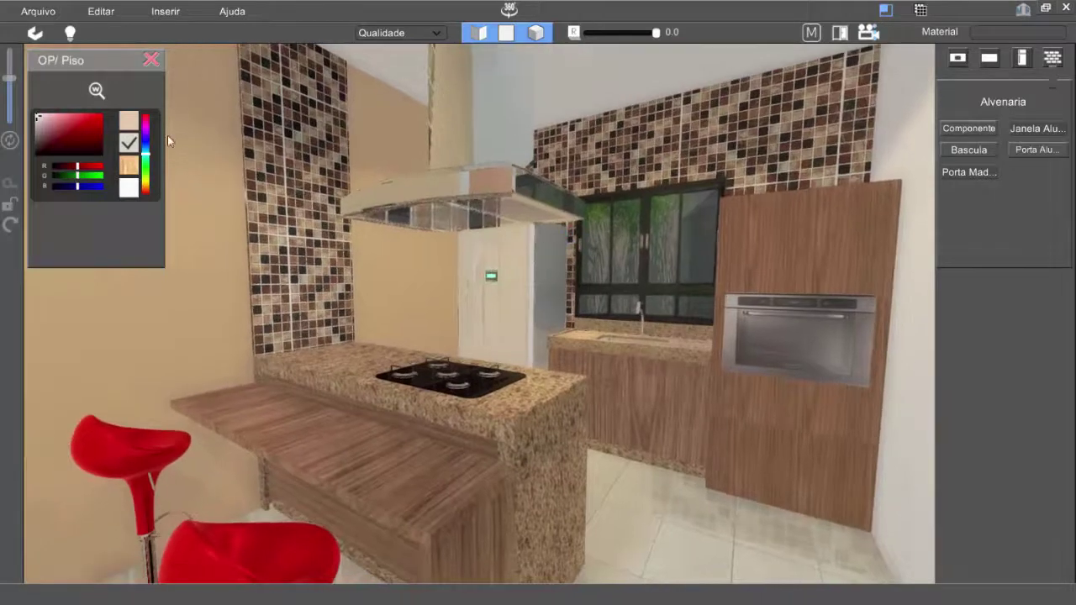
# Try the wood plank covering on the floor and switch back to the light grey tile.
pyautogui.moveTo(341, 195); pyautogui.dragTo(171, 165)
pyautogui.click(134, 158)
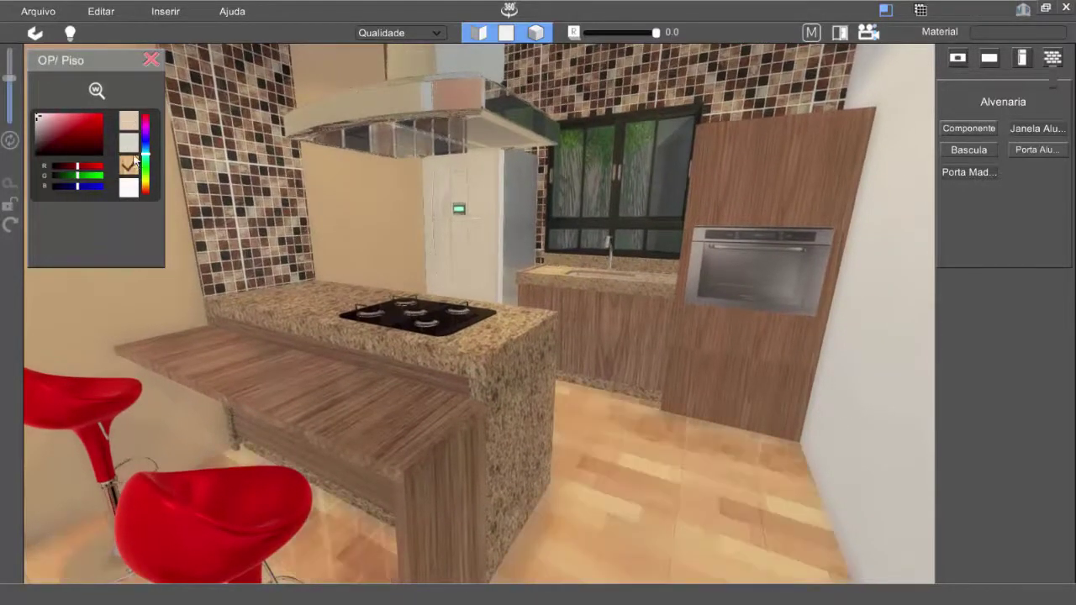
pyautogui.click(130, 144)
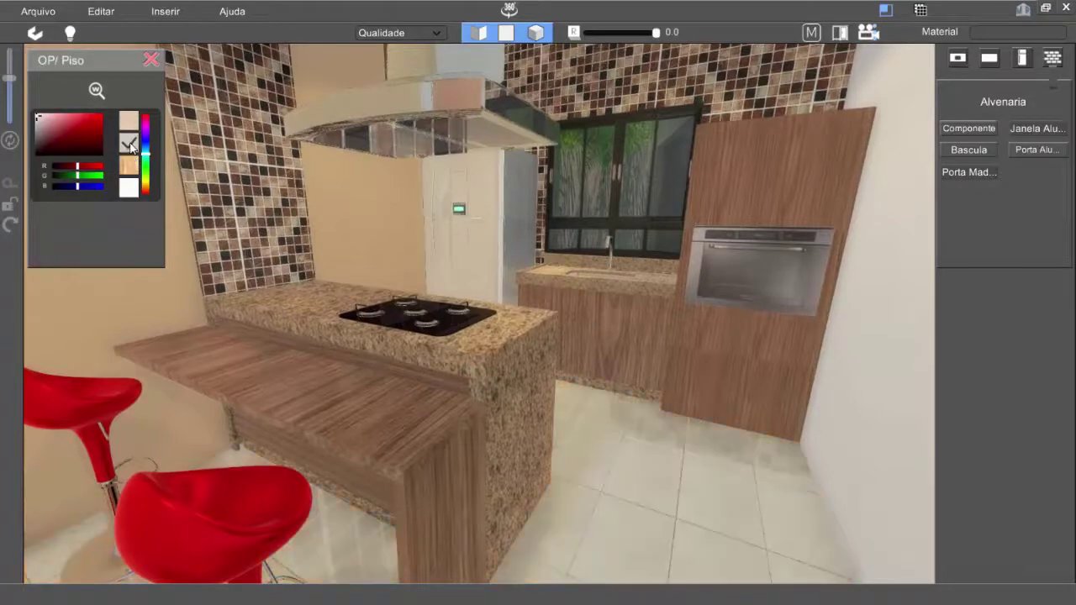
# Open the floor's web texture search in the browser and search Google Images for "piso pocelanato".
pyautogui.click(96, 90)
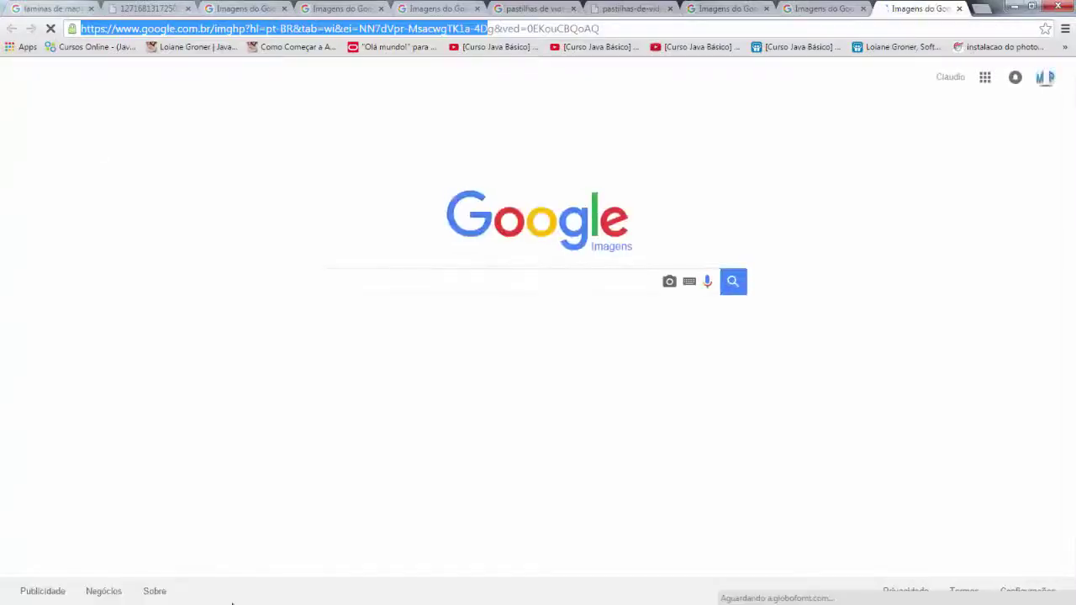
pyautogui.click(437, 286)
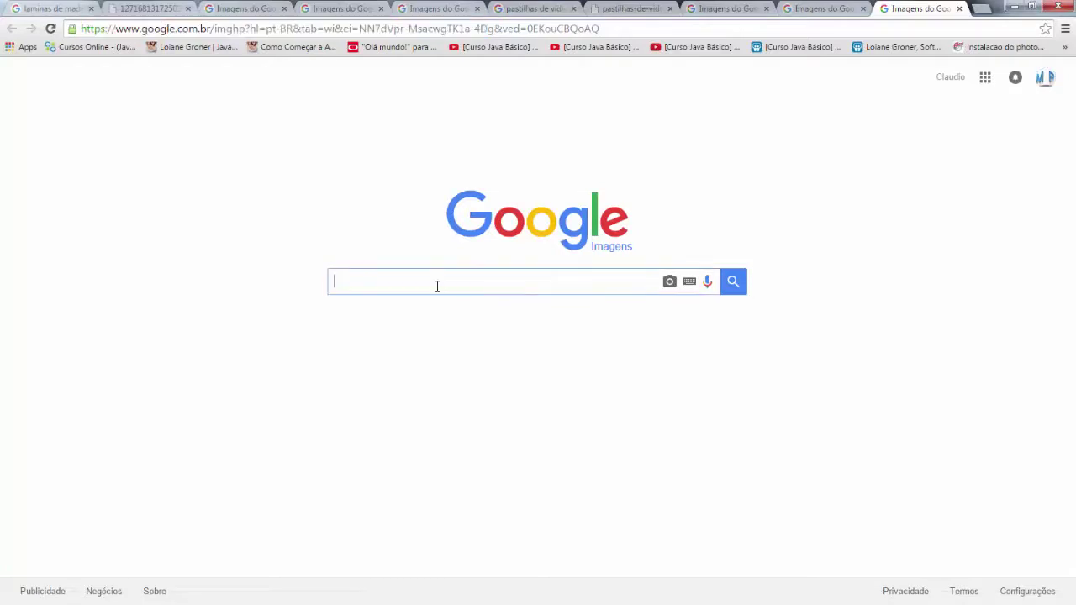
pyautogui.write('piso pocelanato')
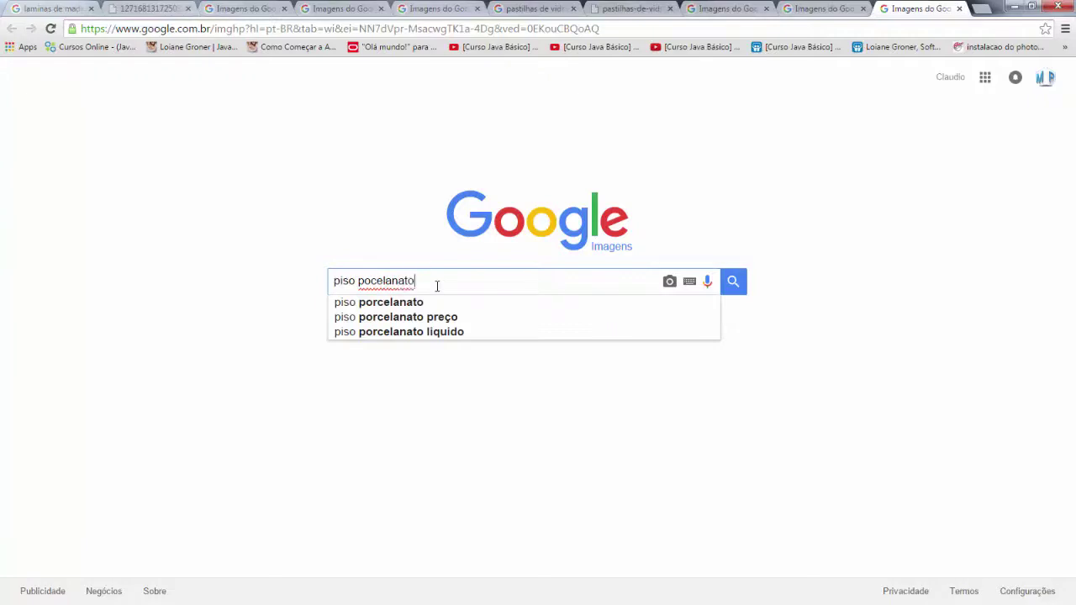
pyautogui.press('Return')
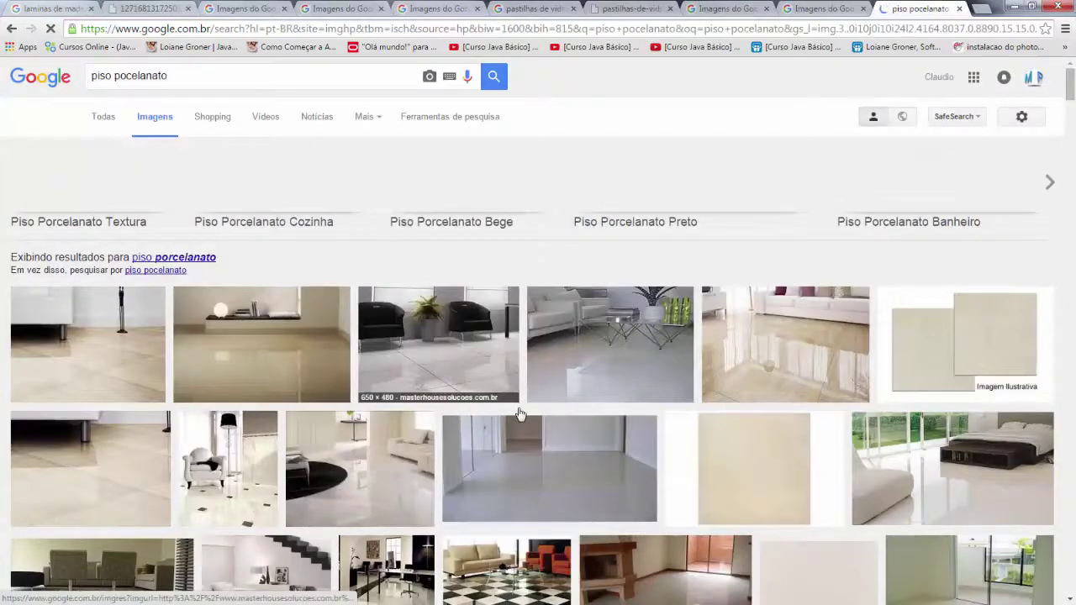
# Look through the first porcelain floor image results and preview the beige Porcelanato Rosini Snow 45x45 tile, closing the preview again.
pyautogui.scroll(-2, 521, 414)
pyautogui.scroll(-5, 520, 414)
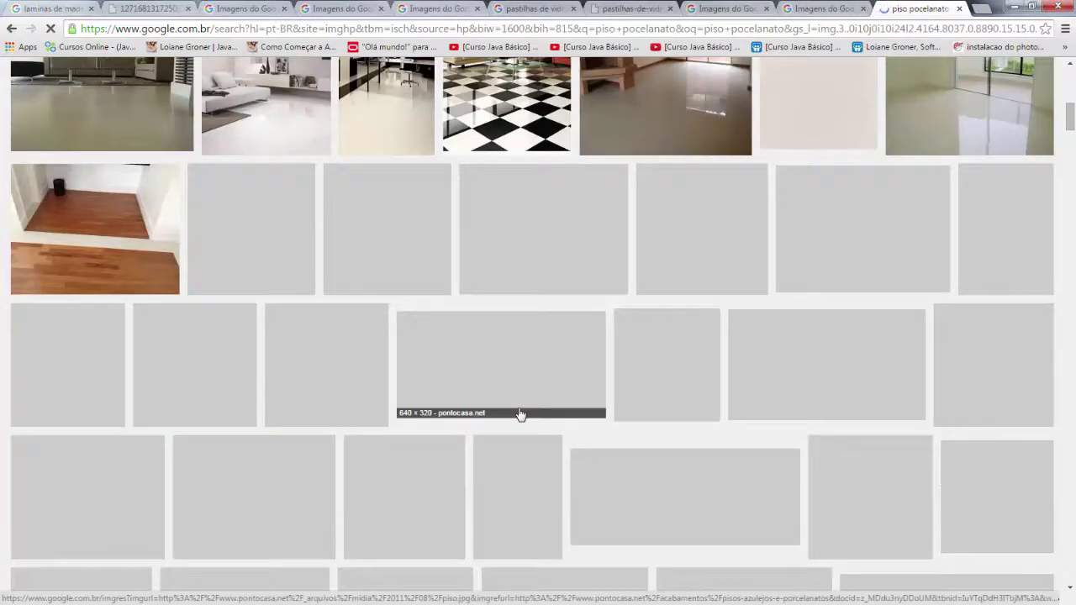
pyautogui.scroll(6, 520, 413)
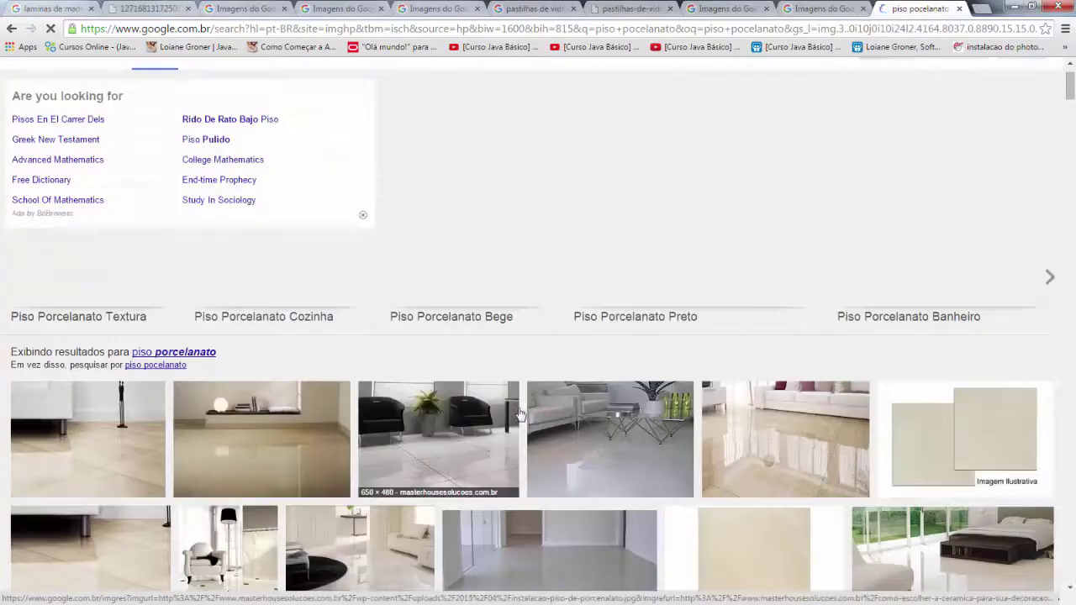
pyautogui.scroll(-3, 520, 414)
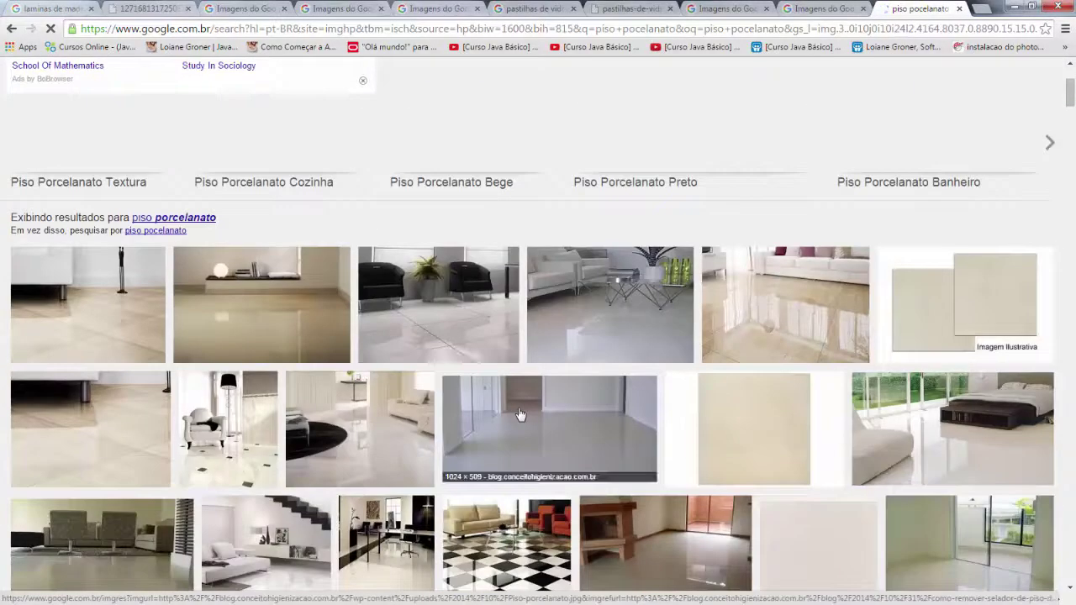
pyautogui.click(770, 423)
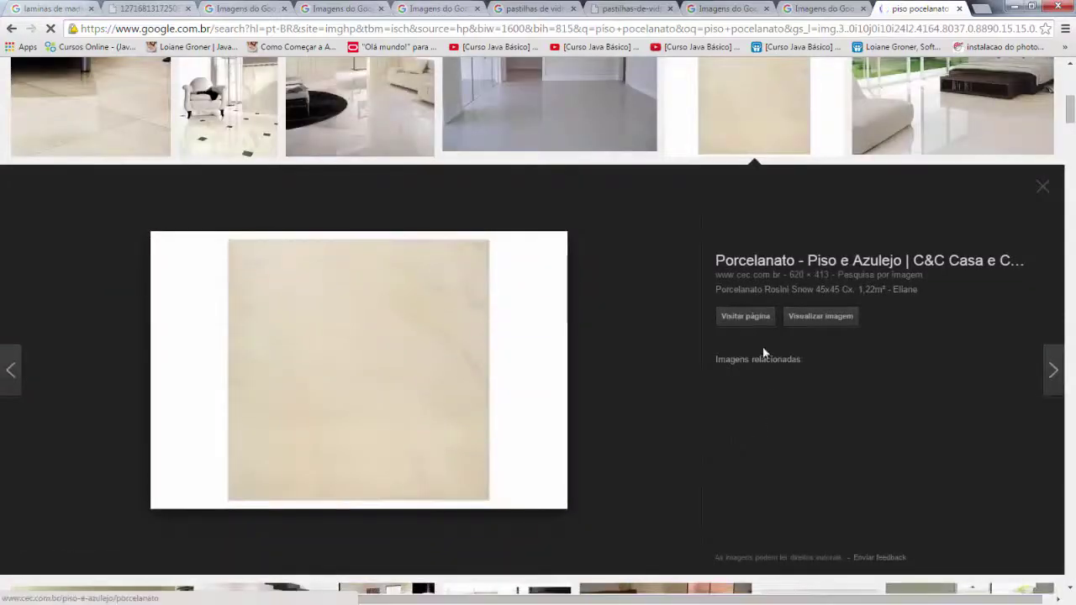
pyautogui.click(1042, 186)
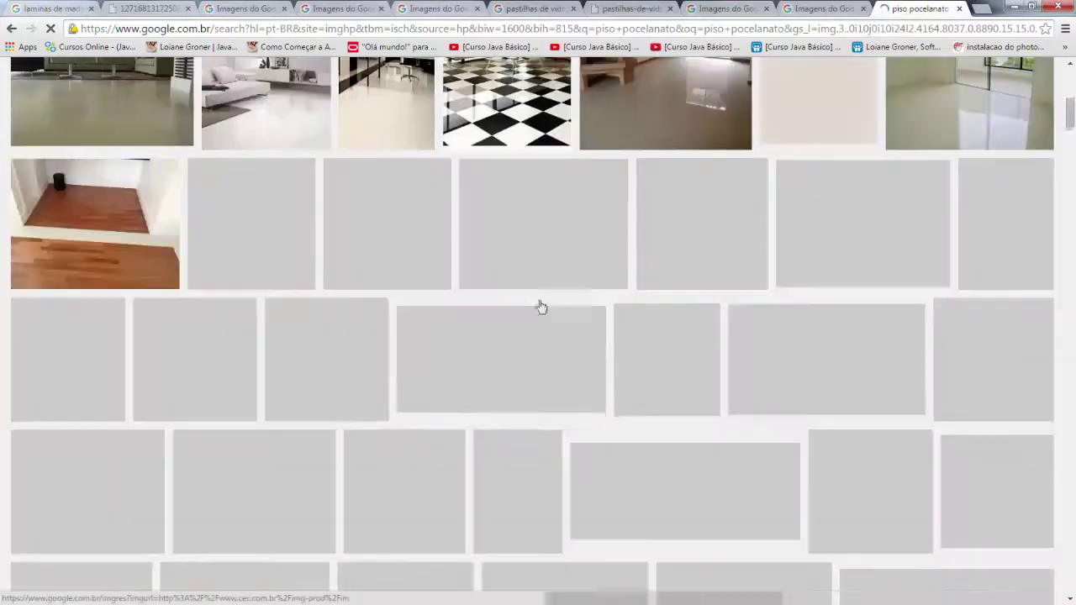
# Switch the image search to the corrected spelling "piso porcelanato" and examine the results for a flat floor tile texture.
pyautogui.scroll(4, 339, 403)
pyautogui.scroll(6, 74, 172)
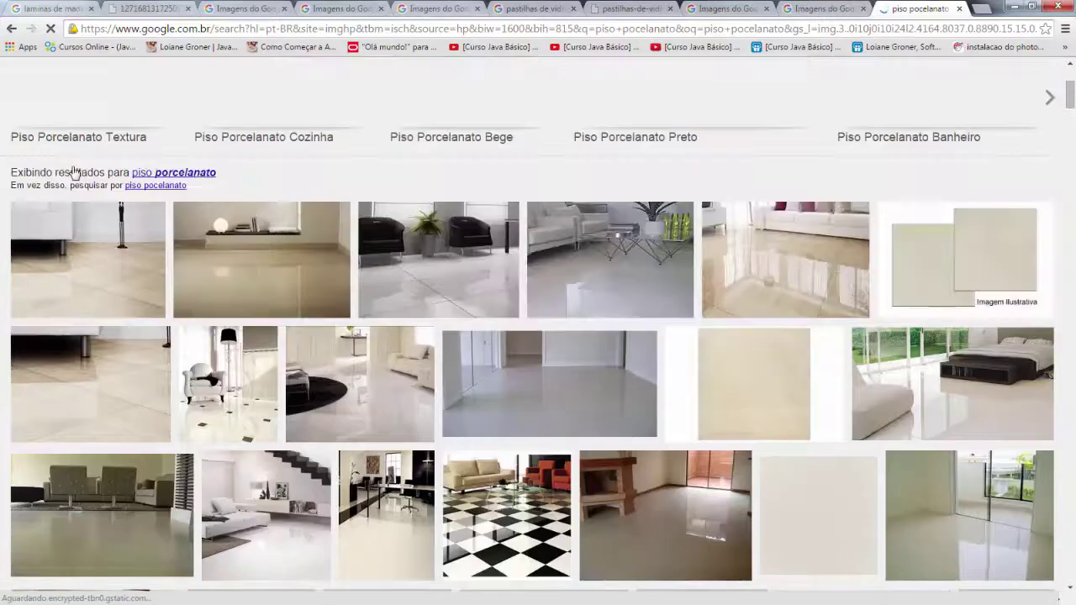
pyautogui.scroll(-3, 122, 205)
pyautogui.scroll(5, 204, 221)
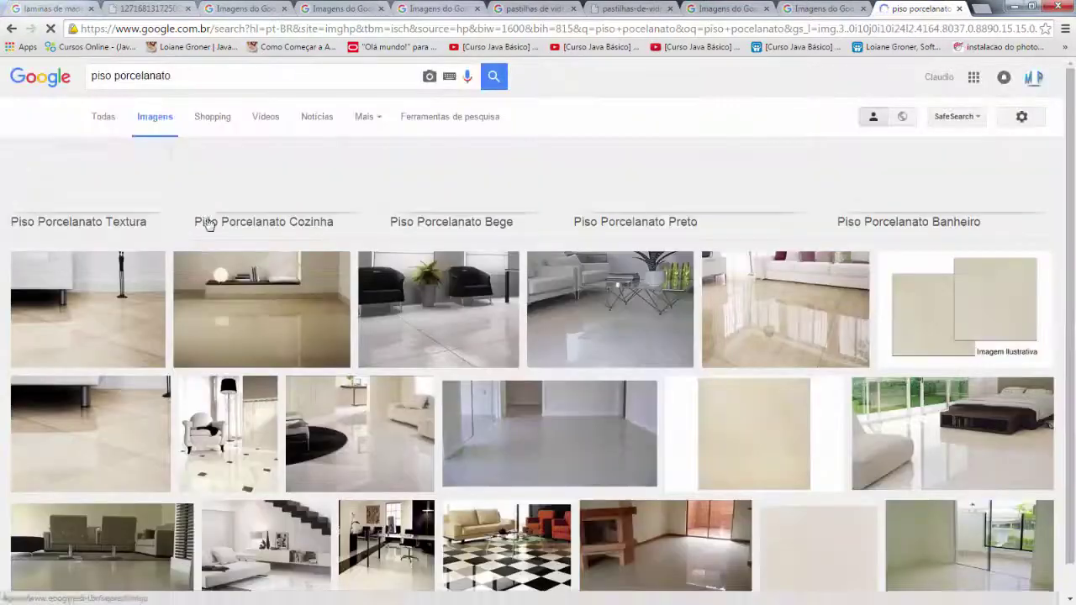
pyautogui.scroll(-5, 253, 296)
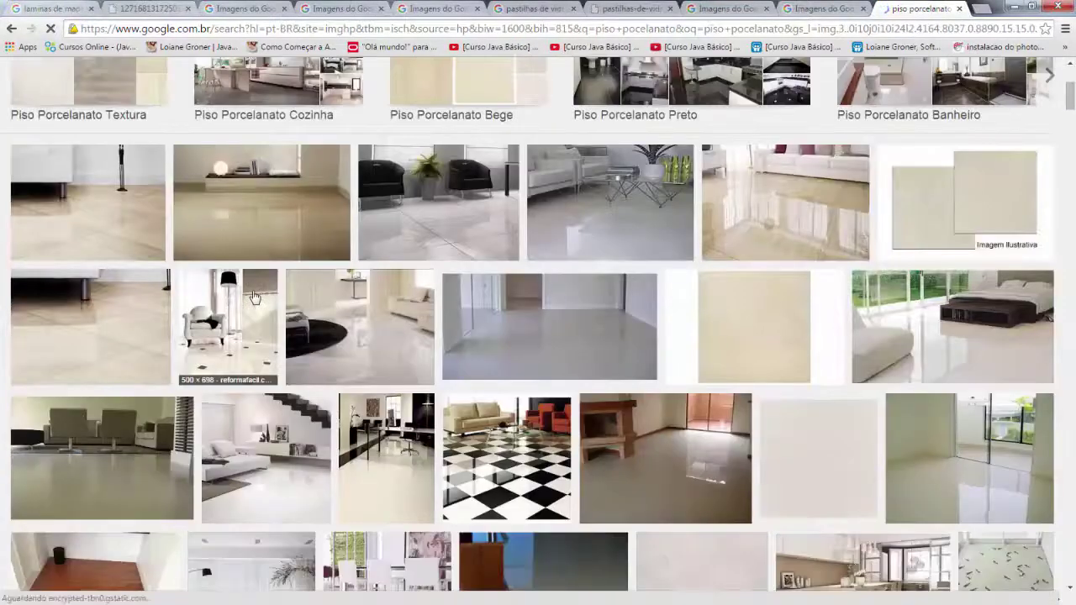
pyautogui.scroll(-5, 254, 296)
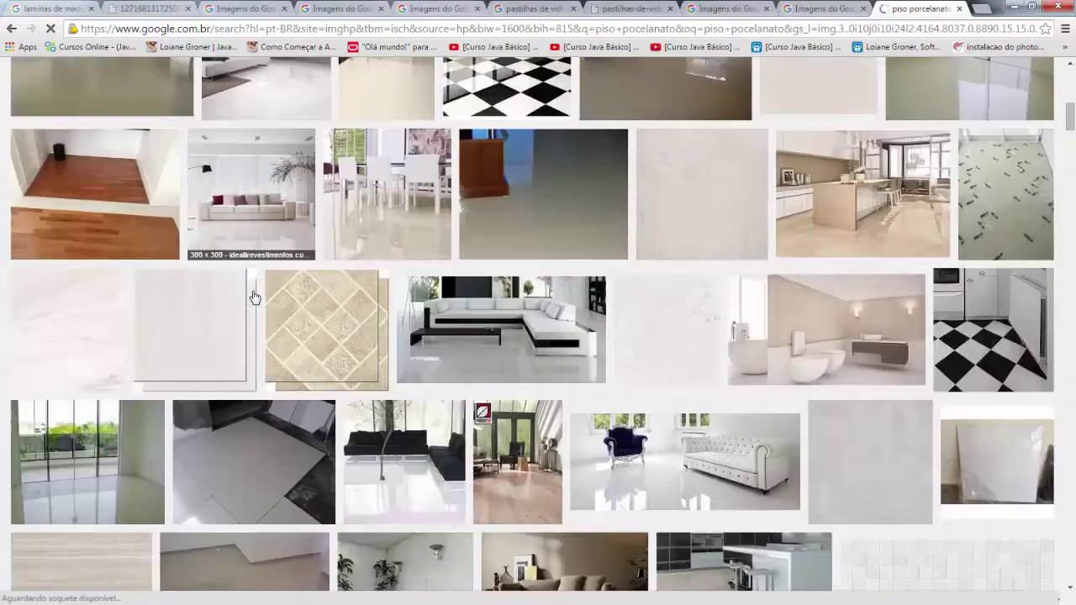
pyautogui.scroll(-3, 255, 298)
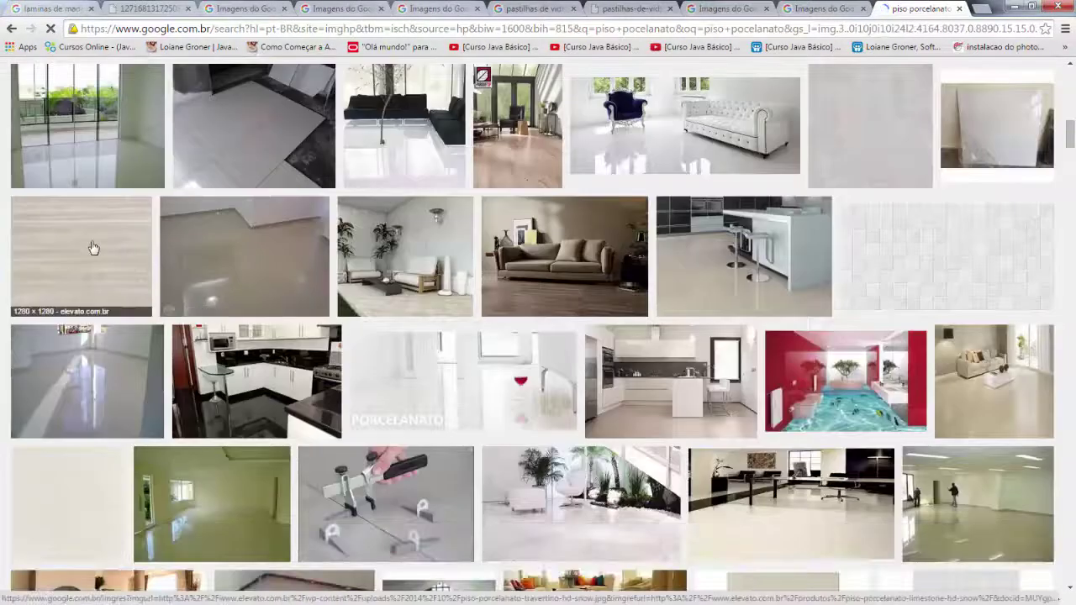
pyautogui.scroll(-6, 322, 309)
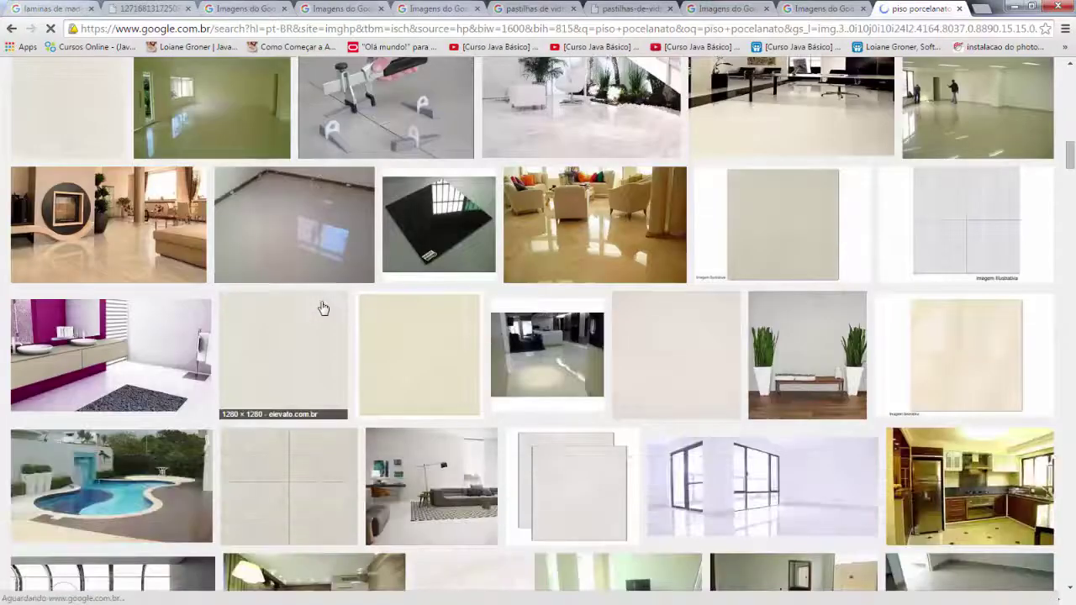
pyautogui.scroll(-5, 323, 308)
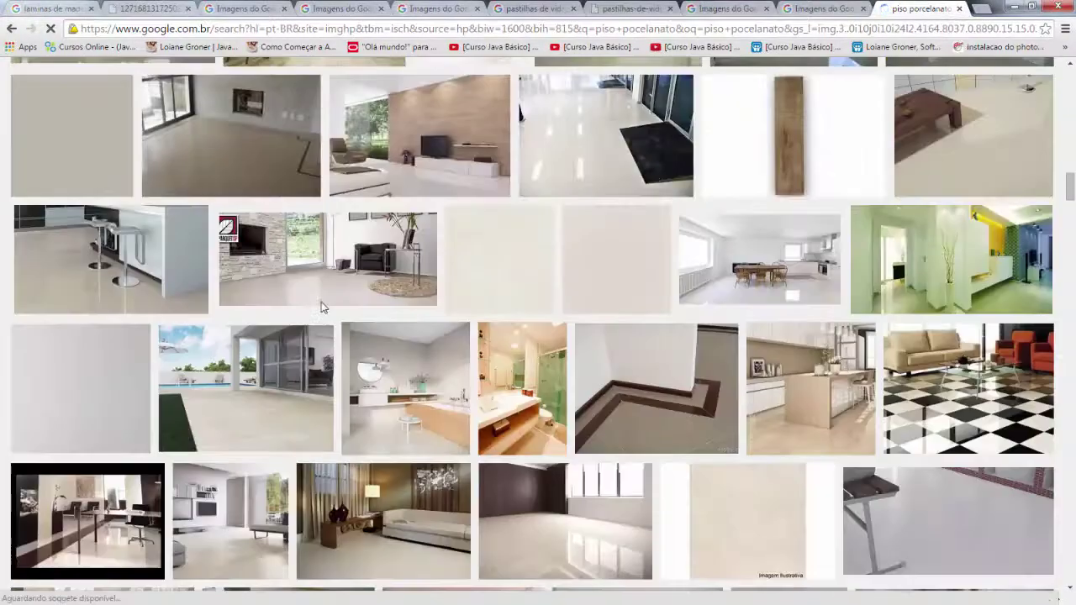
pyautogui.scroll(-4, 323, 308)
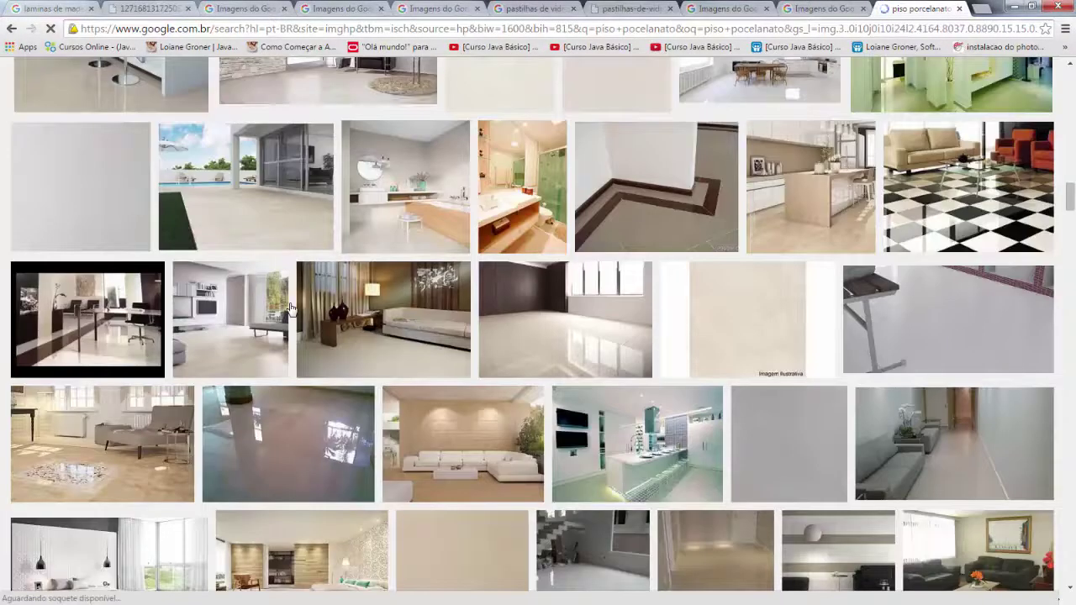
pyautogui.scroll(-5, 289, 308)
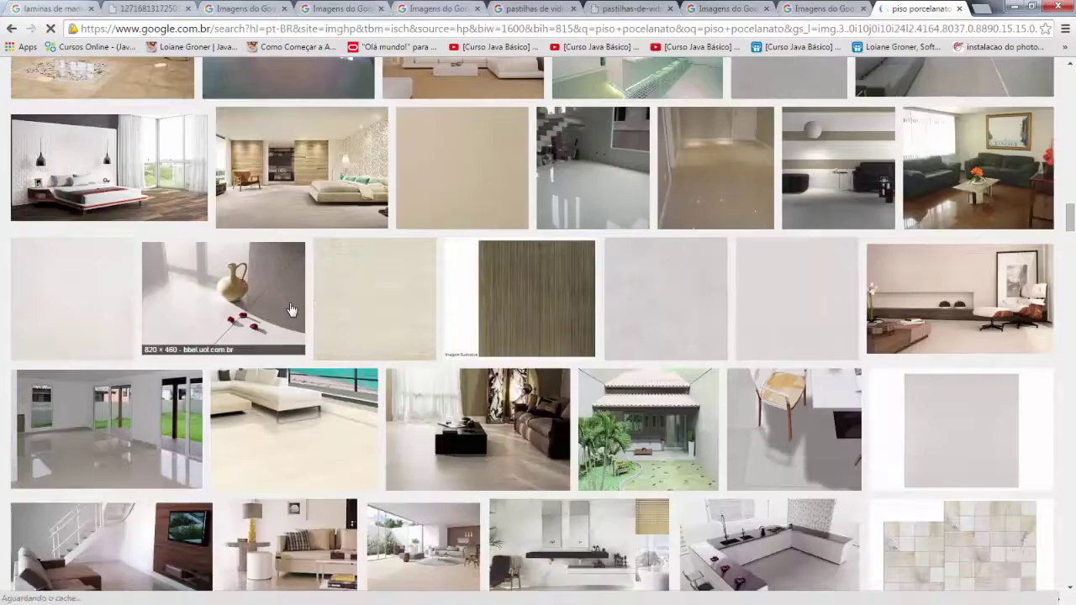
pyautogui.scroll(-3, 289, 309)
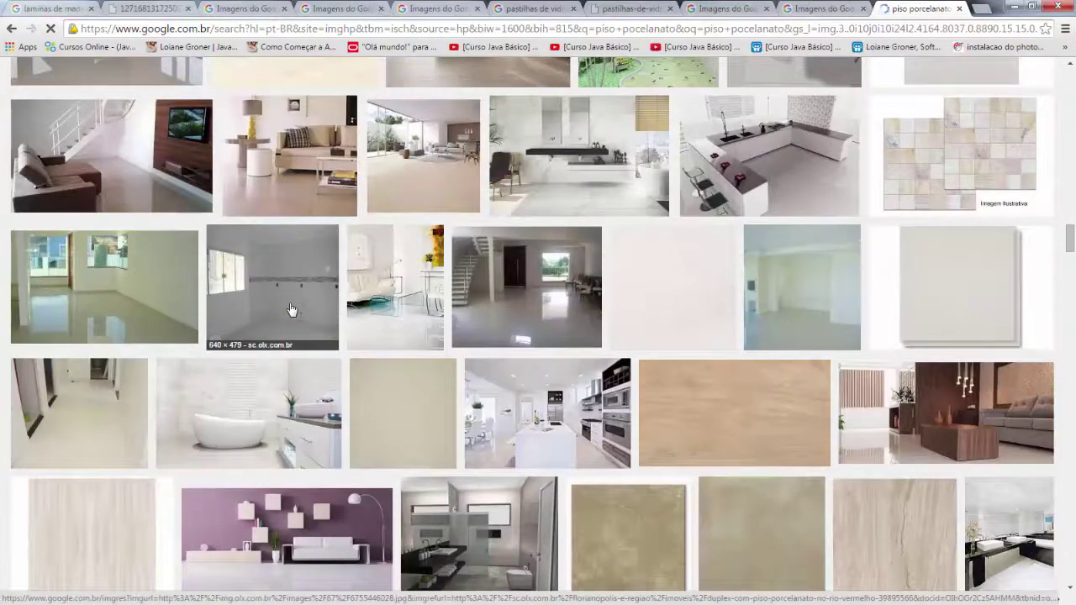
pyautogui.scroll(-2, 289, 308)
pyautogui.scroll(-2, 289, 308)
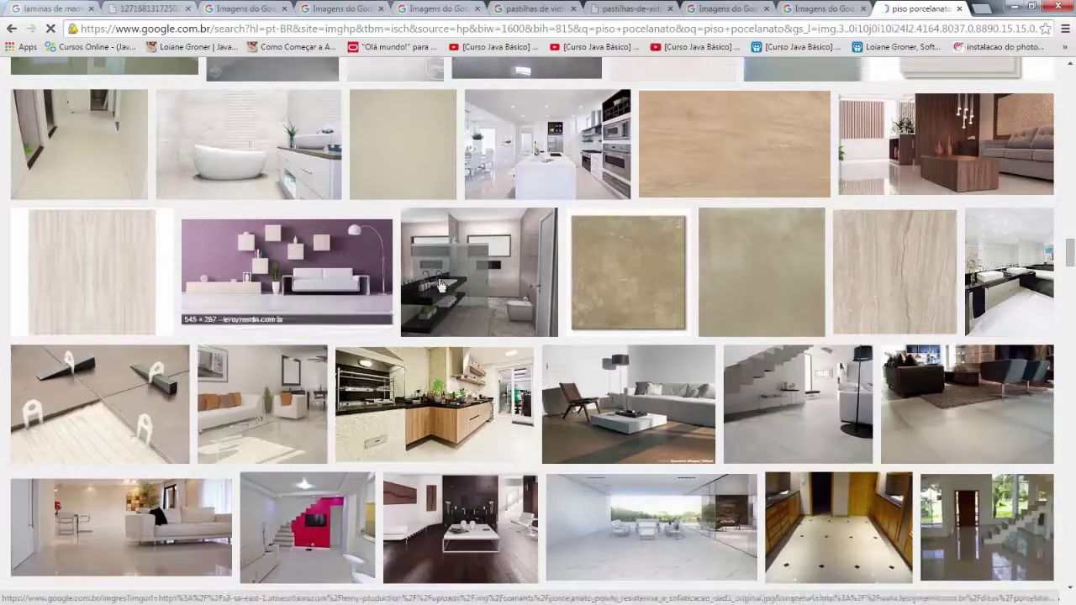
# Open the veined beige "Piso De Porcelanato on Pinterest" tile image at full size and copy its URL.
pyautogui.click(874, 268)
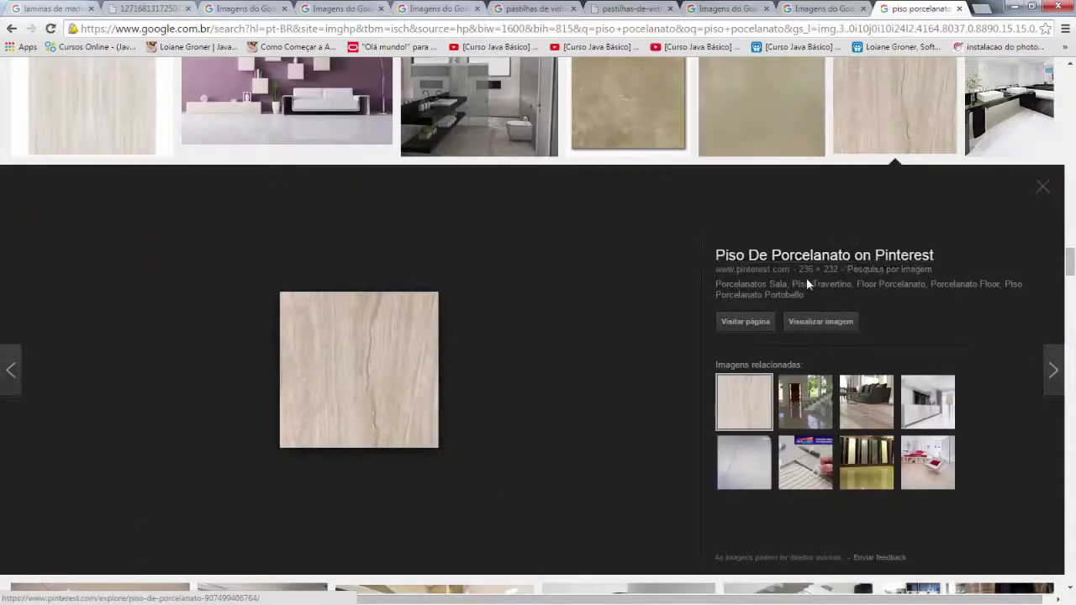
pyautogui.click(821, 321)
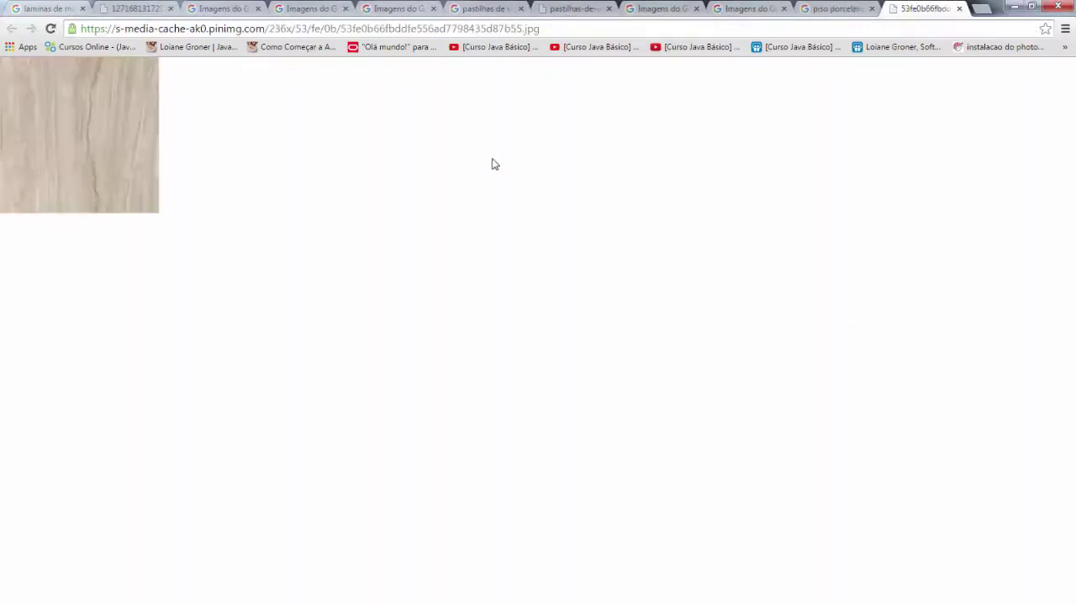
pyautogui.click(303, 31)
pyautogui.rightClick(305, 32)
pyautogui.click(339, 82)
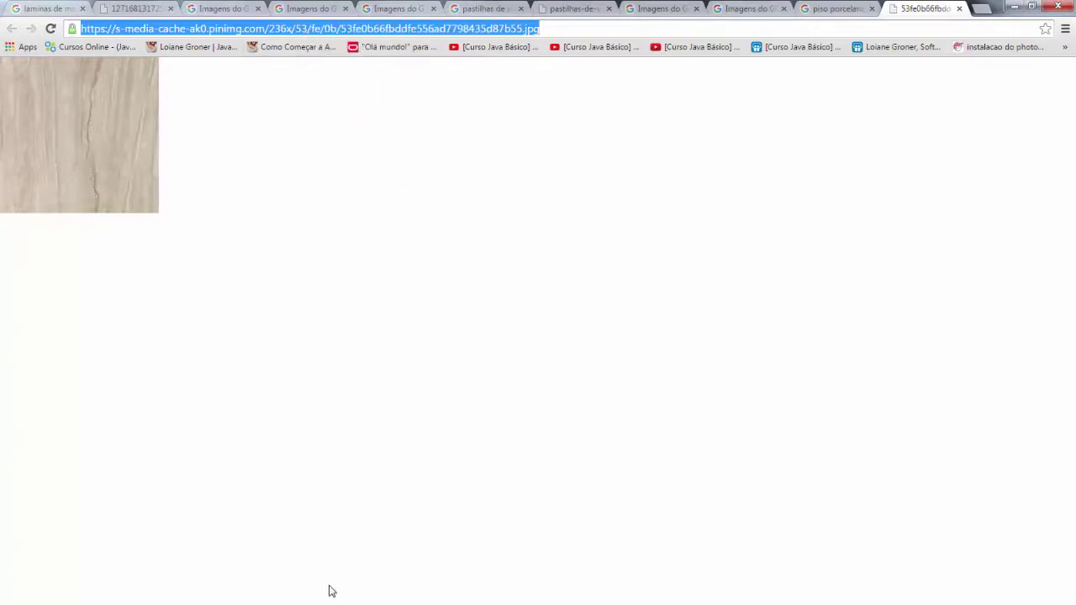
# Switch back to the 3D kitchen program and load the copied image URL as the floor's web texture.
pyautogui.press('super')
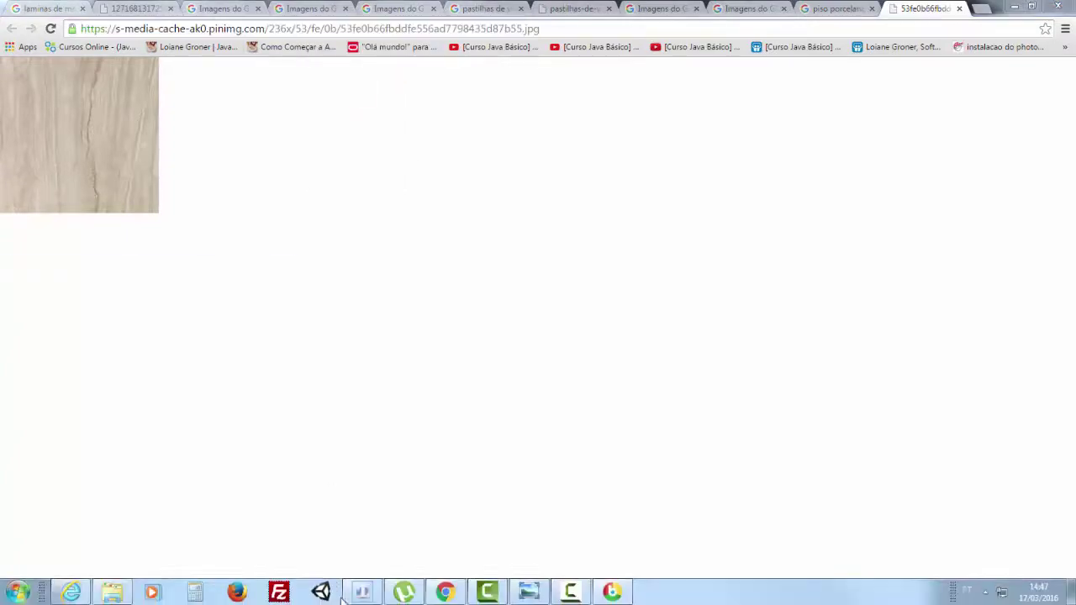
pyautogui.click(356, 597)
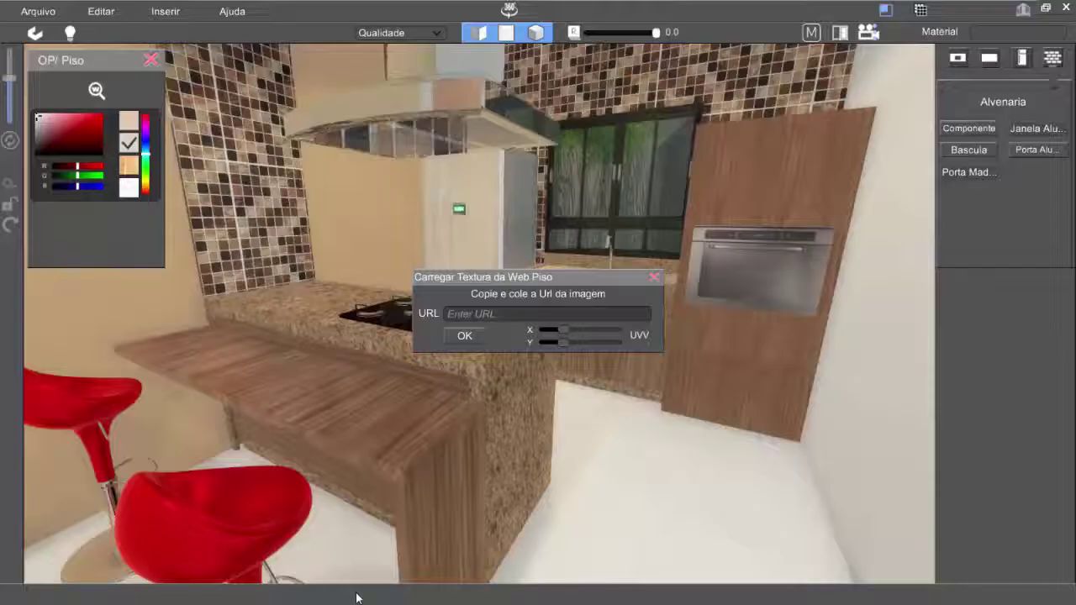
pyautogui.click(479, 314)
pyautogui.hotkey('ctrl', 'v')
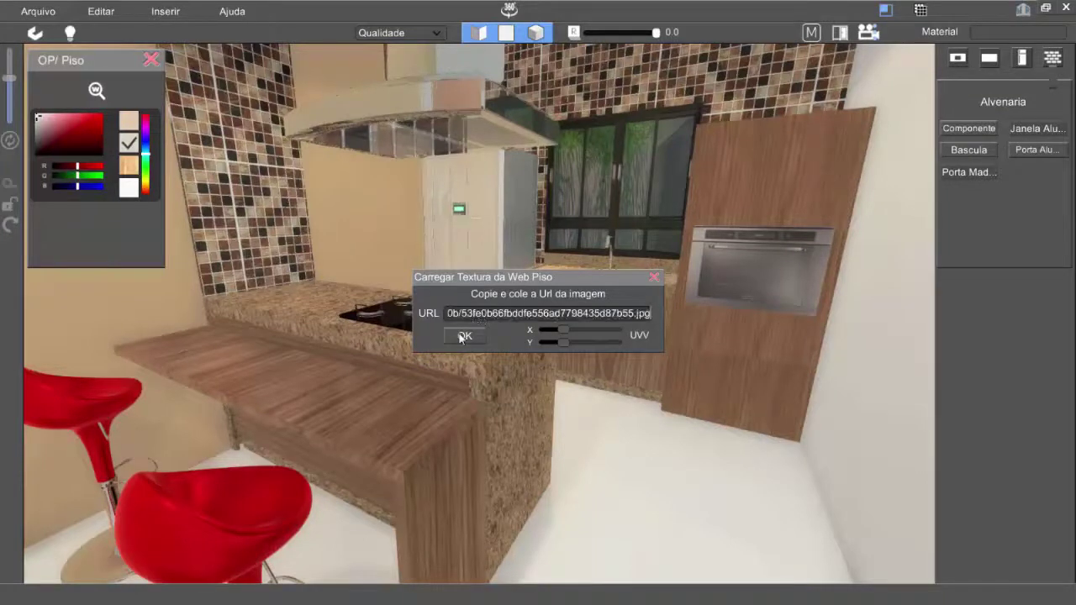
pyautogui.click(461, 339)
pyautogui.moveTo(553, 456); pyautogui.dragTo(437, 592, button='middle')
pyautogui.moveTo(437, 591); pyautogui.dragTo(557, 433)
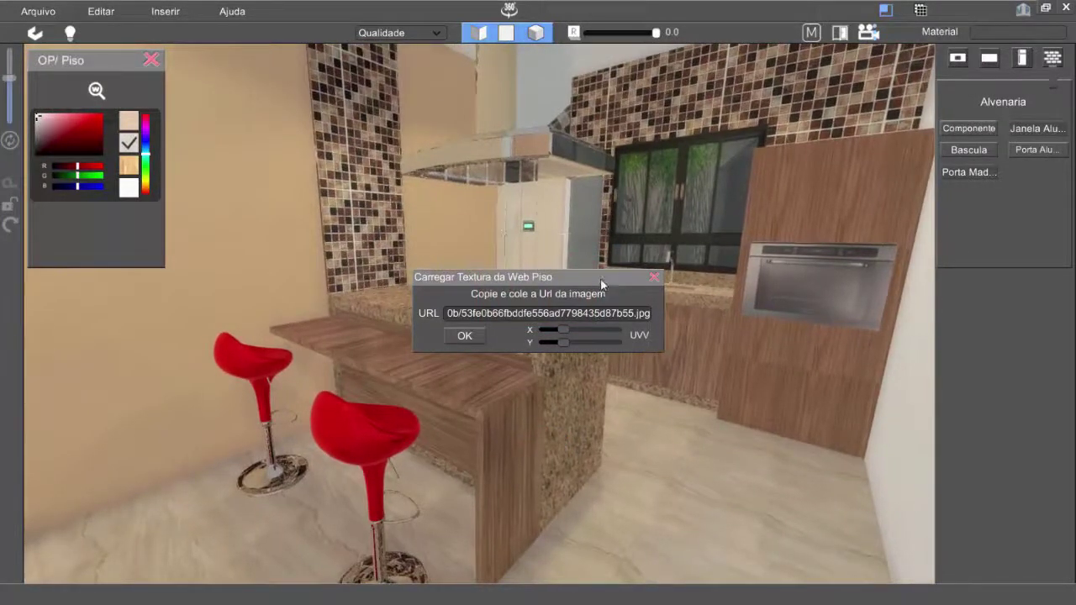
# Restore the light grey tile covering on the floor and close the web texture dialog.
pyautogui.moveTo(601, 280); pyautogui.dragTo(645, 293)
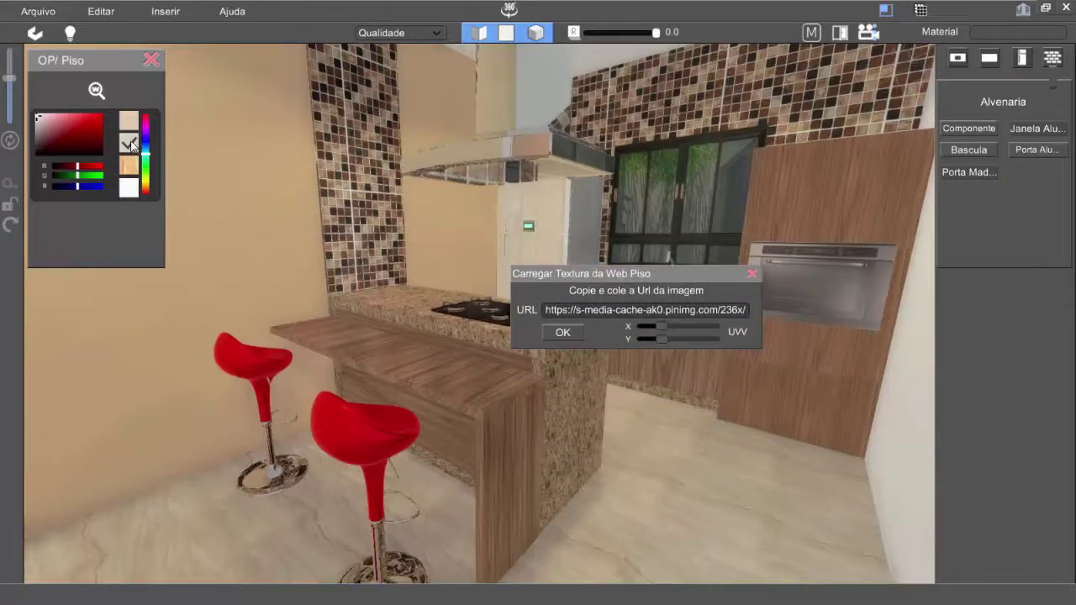
pyautogui.click(127, 123)
pyautogui.click(130, 143)
pyautogui.click(96, 90)
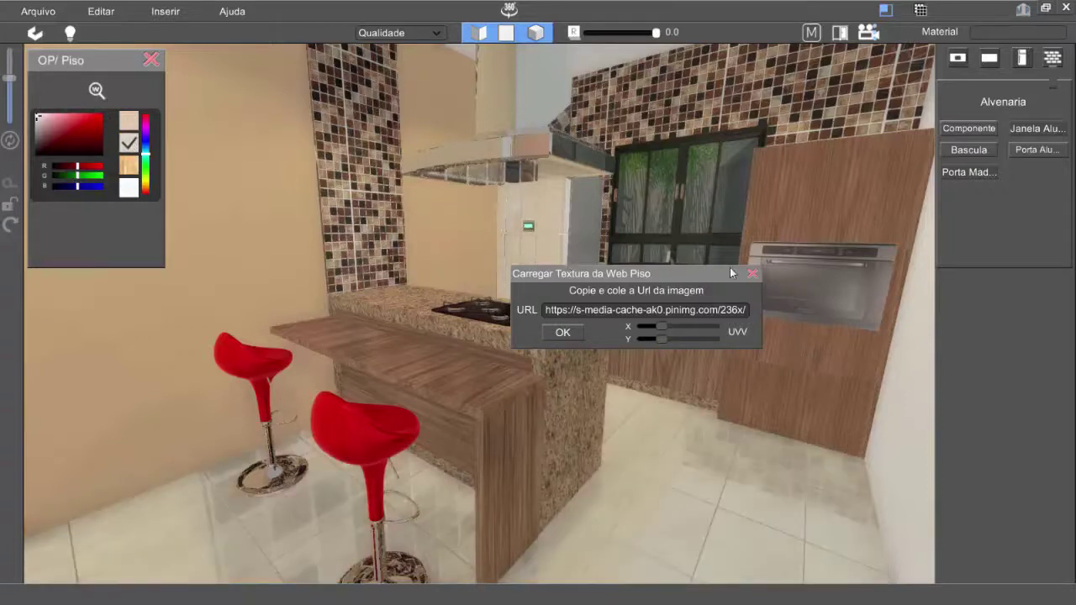
pyautogui.click(751, 276)
# Open the material library's granites and apply Verde Ubatuba to the countertops and the wall panel beside the cooktop.
pyautogui.moveTo(704, 402)
pyautogui.mouseDown(button='middle')
pyautogui.moveTo(720, 408)
pyautogui.moveTo(703, 389)
pyautogui.moveTo(714, 387)
pyautogui.moveTo(721, 398)
pyautogui.mouseUp(button='middle')
pyautogui.press('Up')
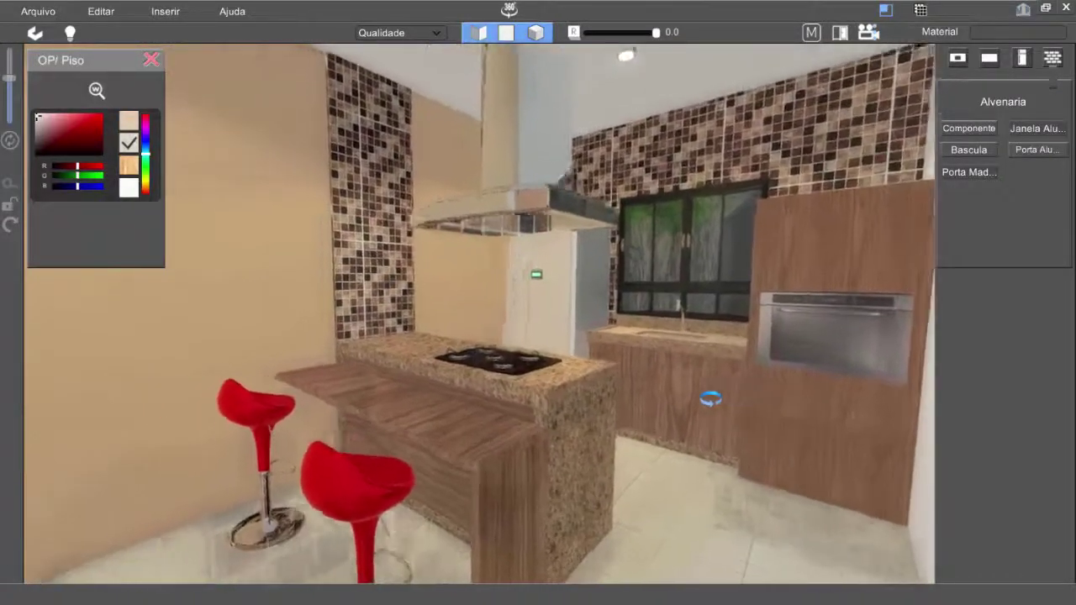
pyautogui.press('Right')
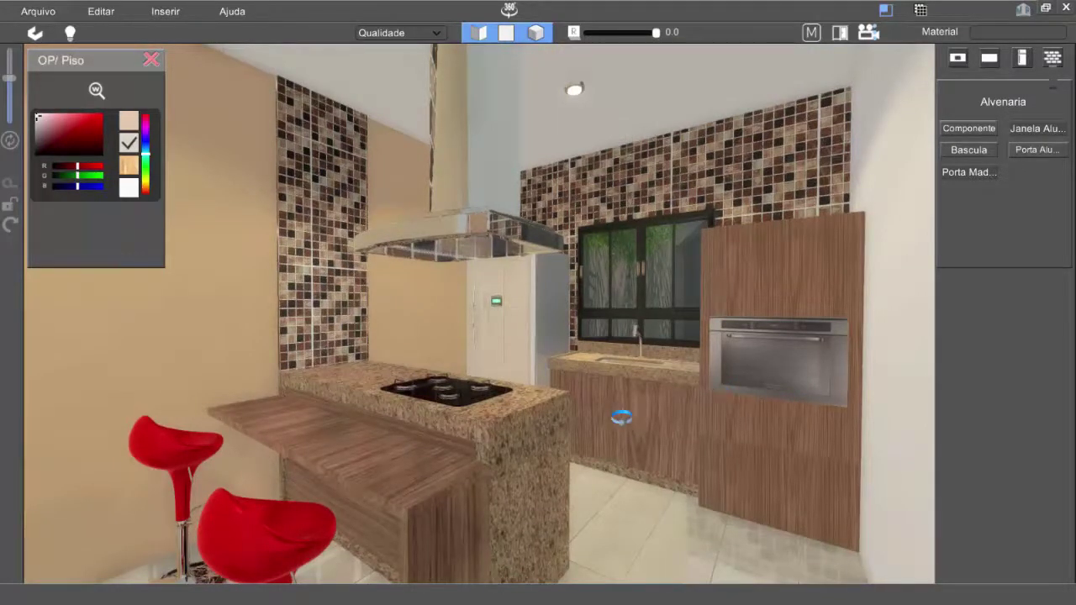
pyautogui.press('Up')
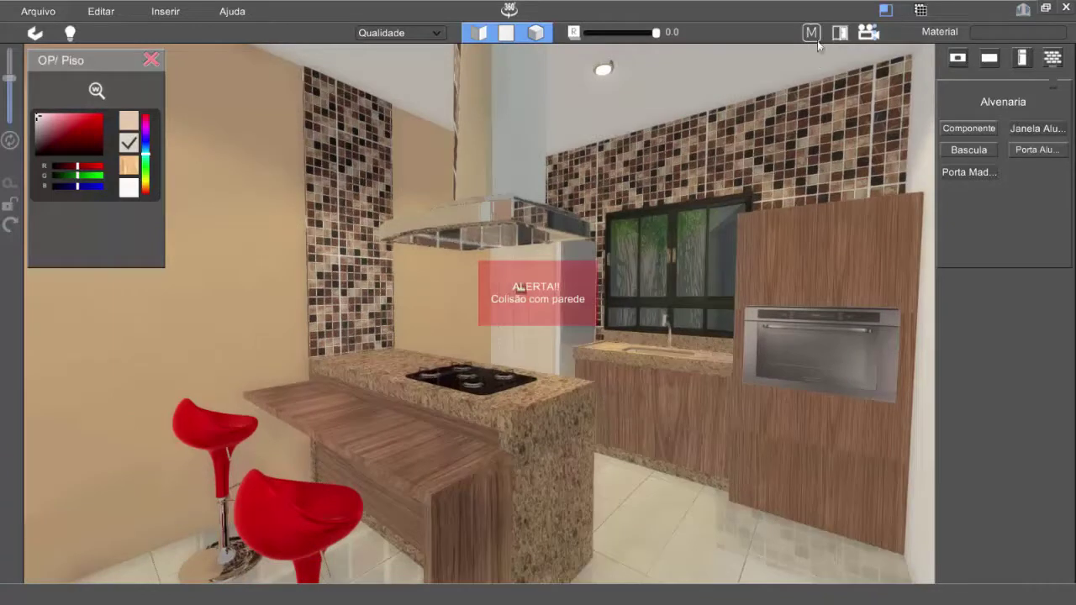
pyautogui.click(812, 32)
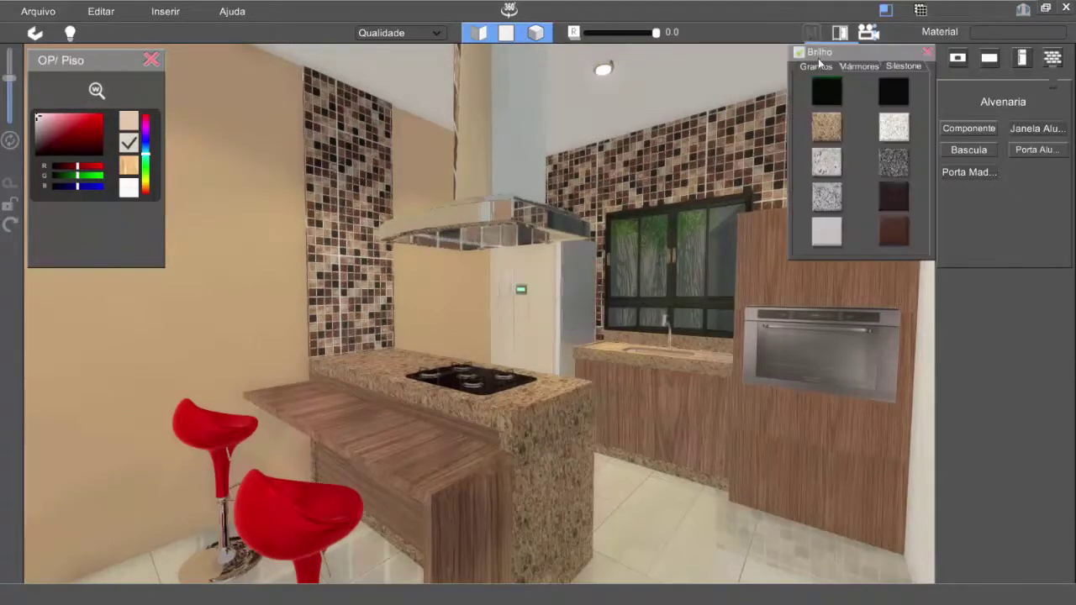
pyautogui.click(824, 91)
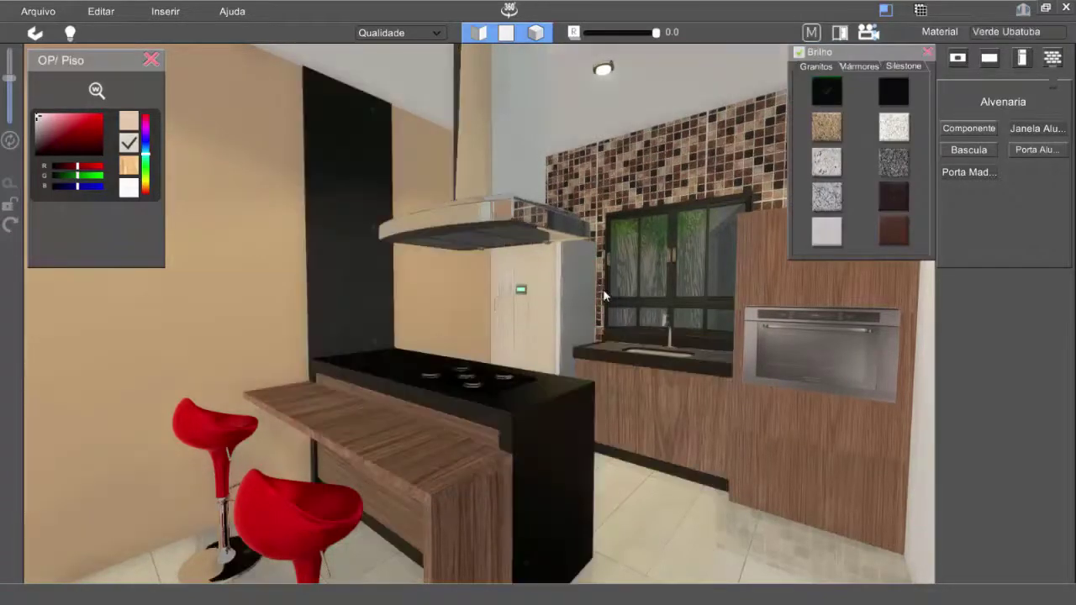
pyautogui.moveTo(581, 310); pyautogui.dragTo(599, 316)
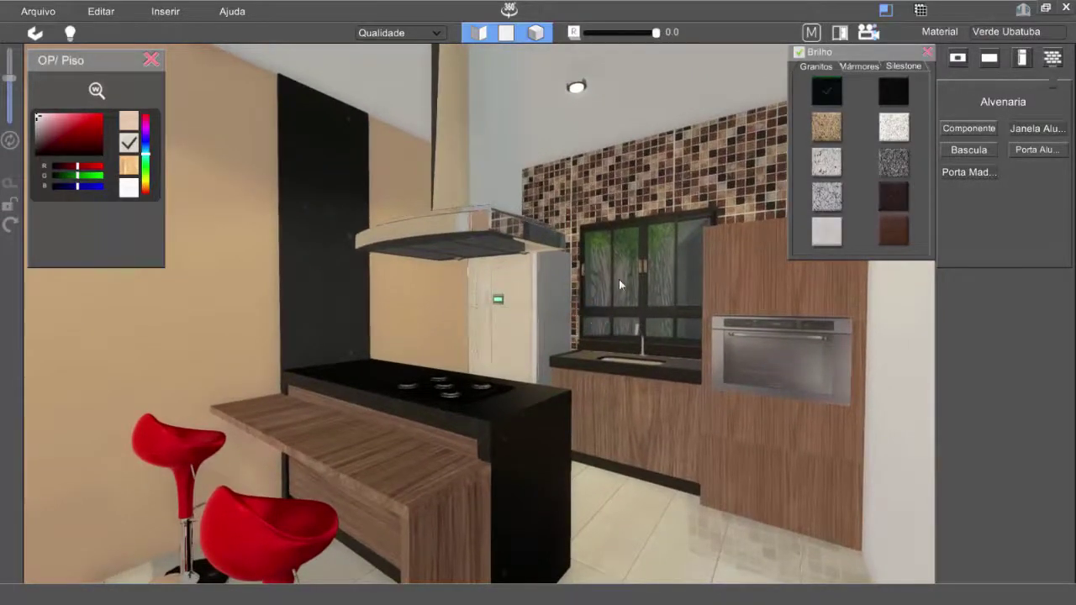
# Try the Santa Cecília and Branco Dallas granites on the countertops and wall panel, and switch to Samoa.
pyautogui.click(825, 129)
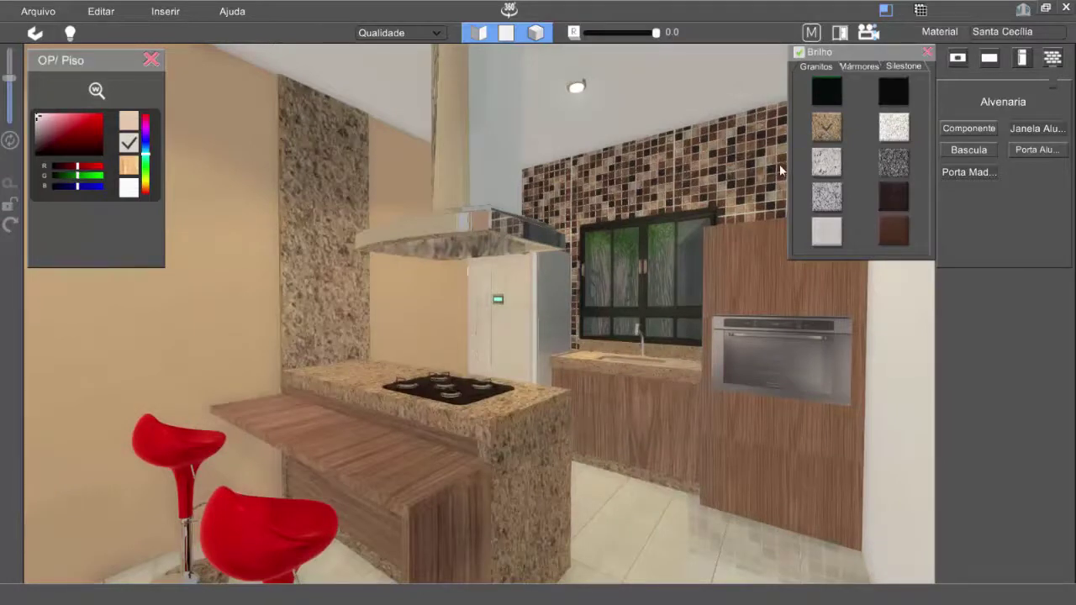
pyautogui.click(826, 164)
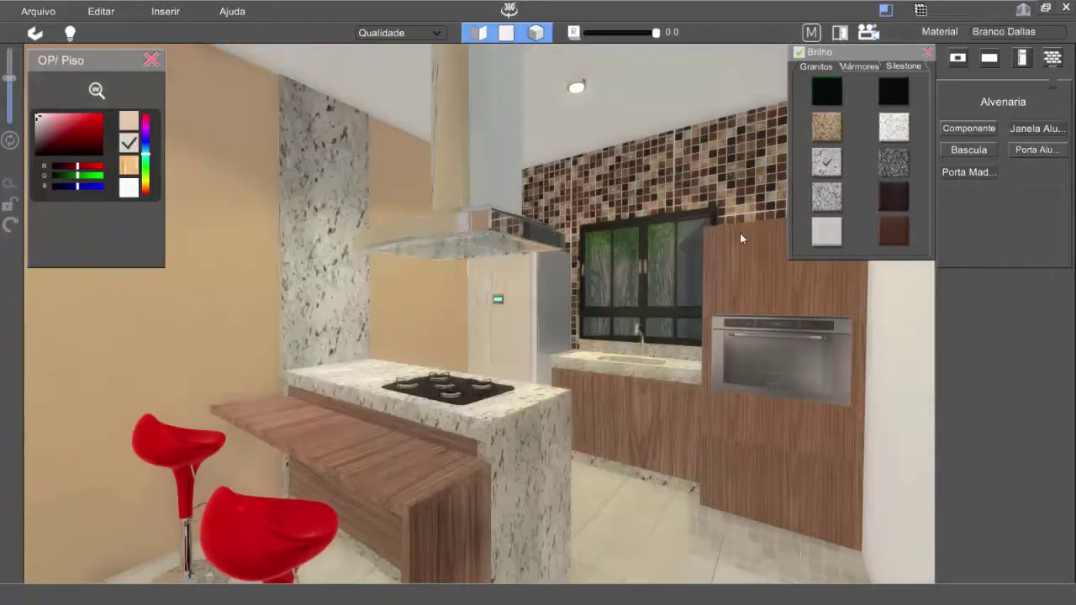
pyautogui.moveTo(592, 321); pyautogui.dragTo(594, 321, button='middle')
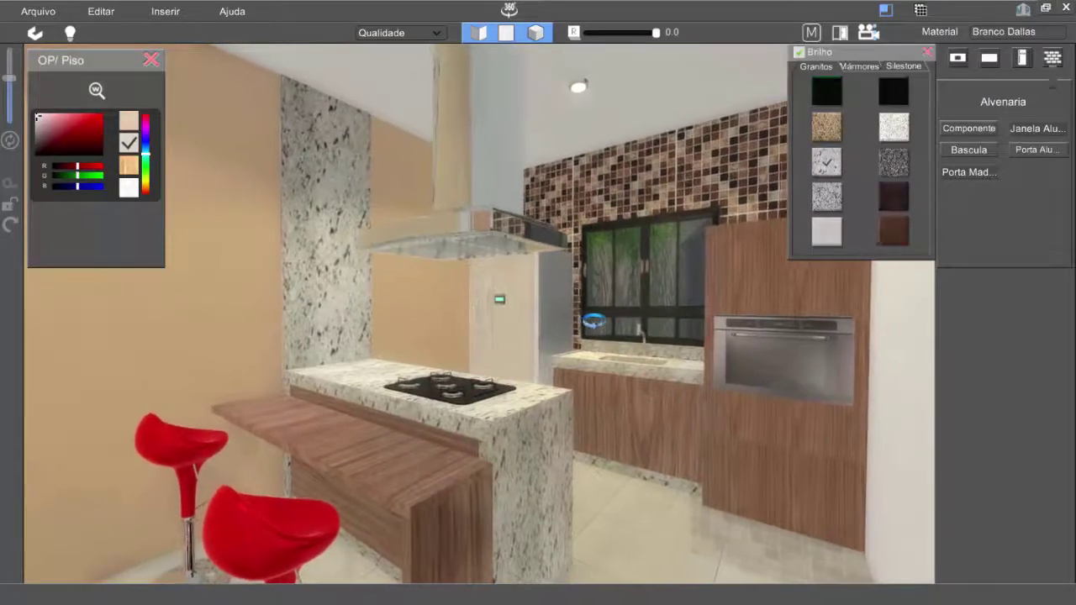
pyautogui.moveTo(593, 320); pyautogui.dragTo(590, 316)
pyautogui.click(827, 197)
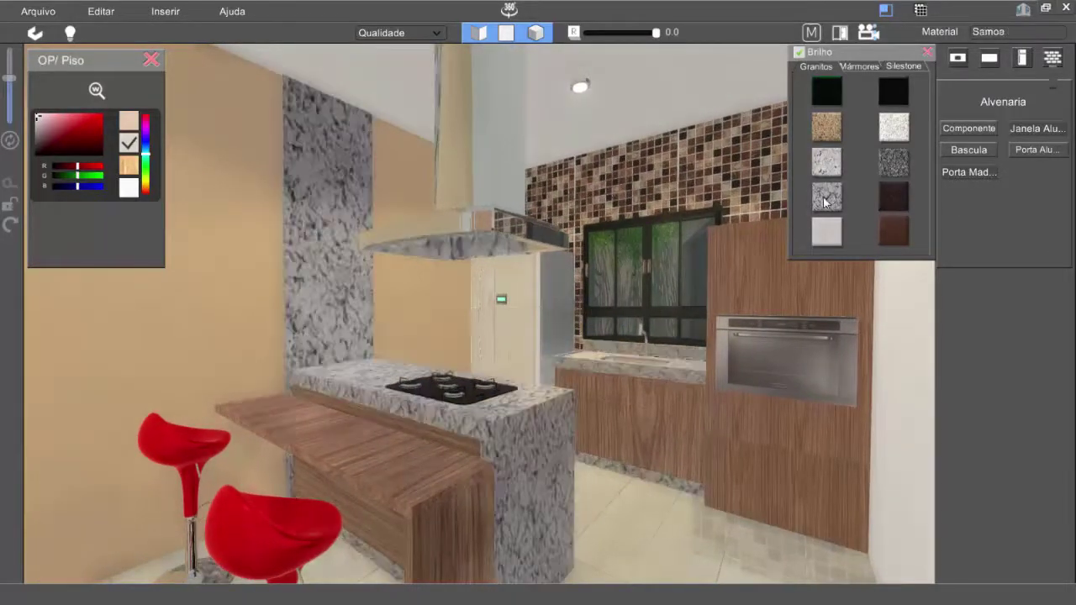
# Try the Branco Siena, Marron-Absoluto, Cafe-Imperial and Preto São Gabriel granites on the countertops and wall panel.
pyautogui.click(822, 231)
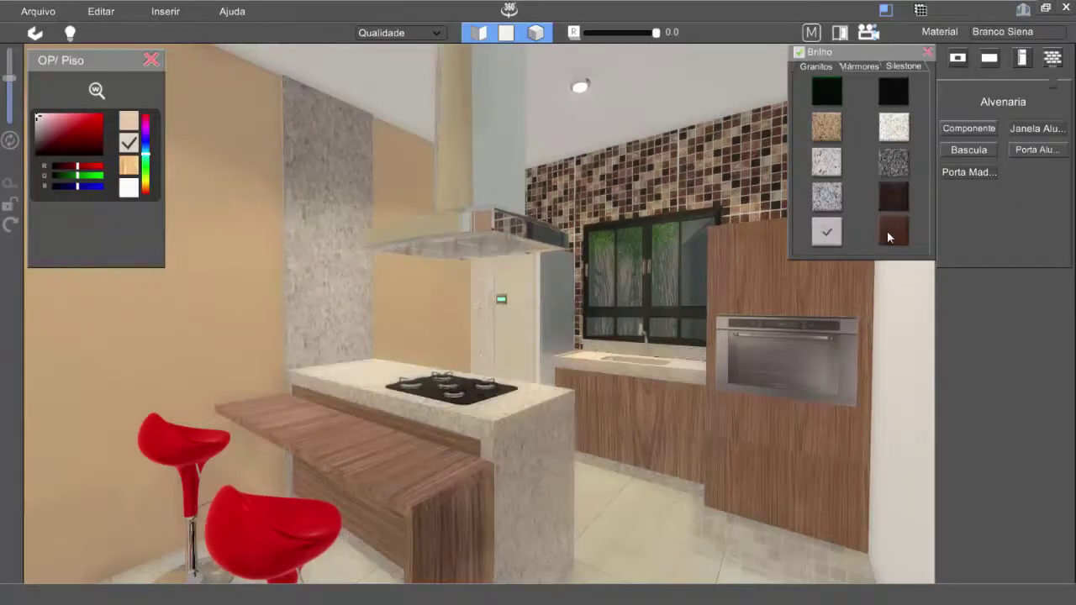
pyautogui.click(891, 231)
pyautogui.moveTo(564, 360); pyautogui.dragTo(562, 363)
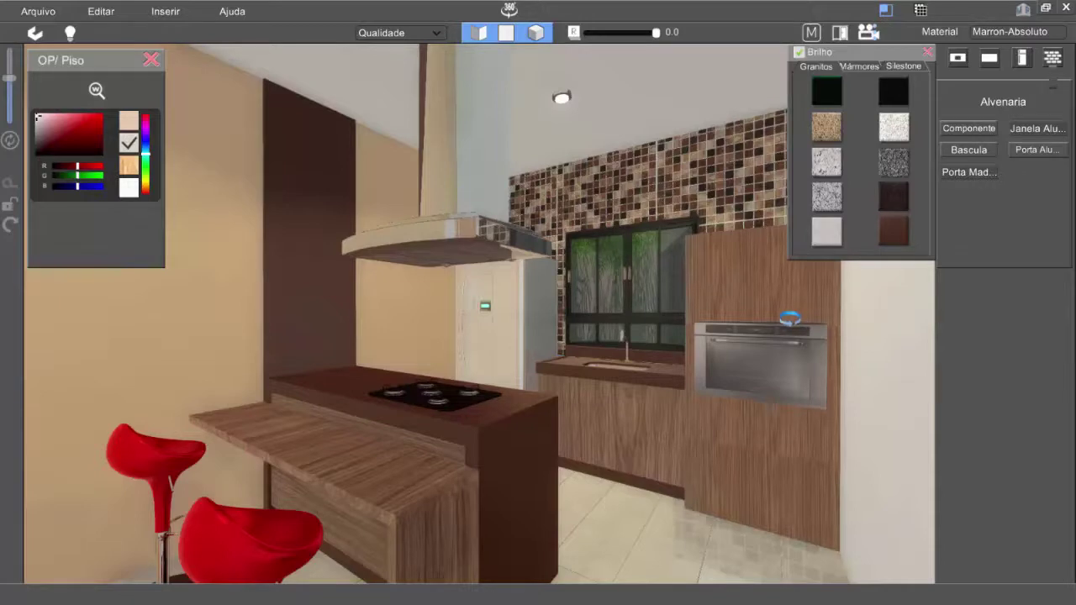
pyautogui.moveTo(790, 318); pyautogui.dragTo(777, 314, button='middle')
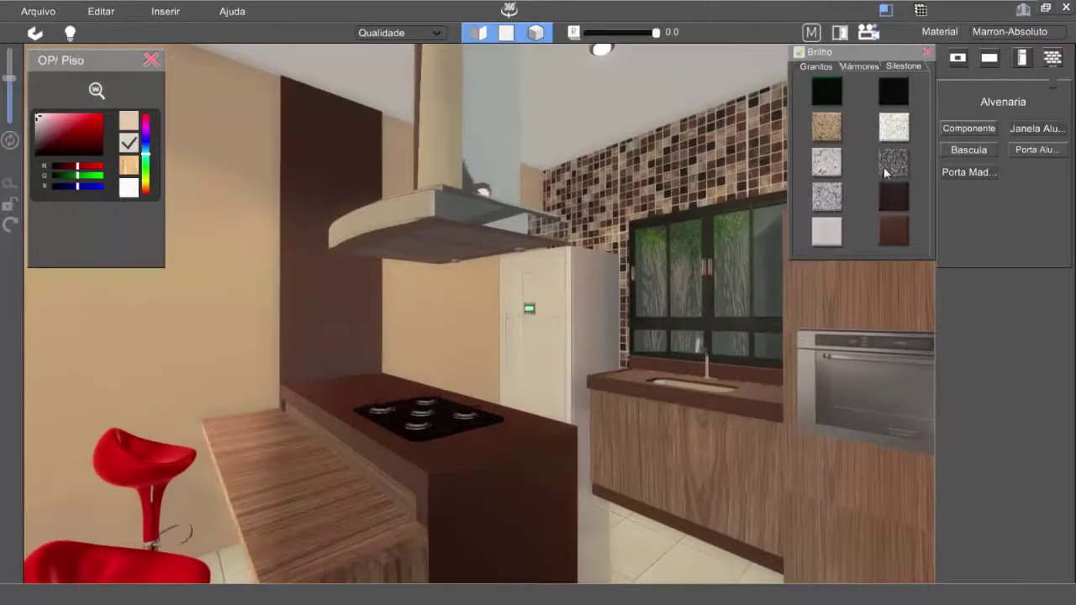
pyautogui.click(892, 196)
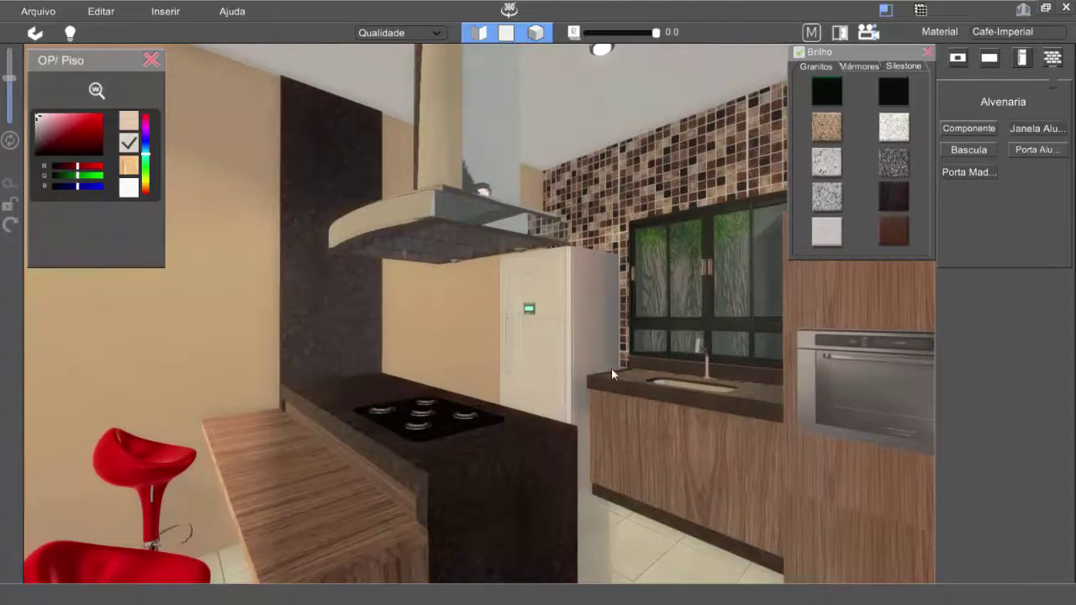
pyautogui.click(894, 92)
pyautogui.press('Right')
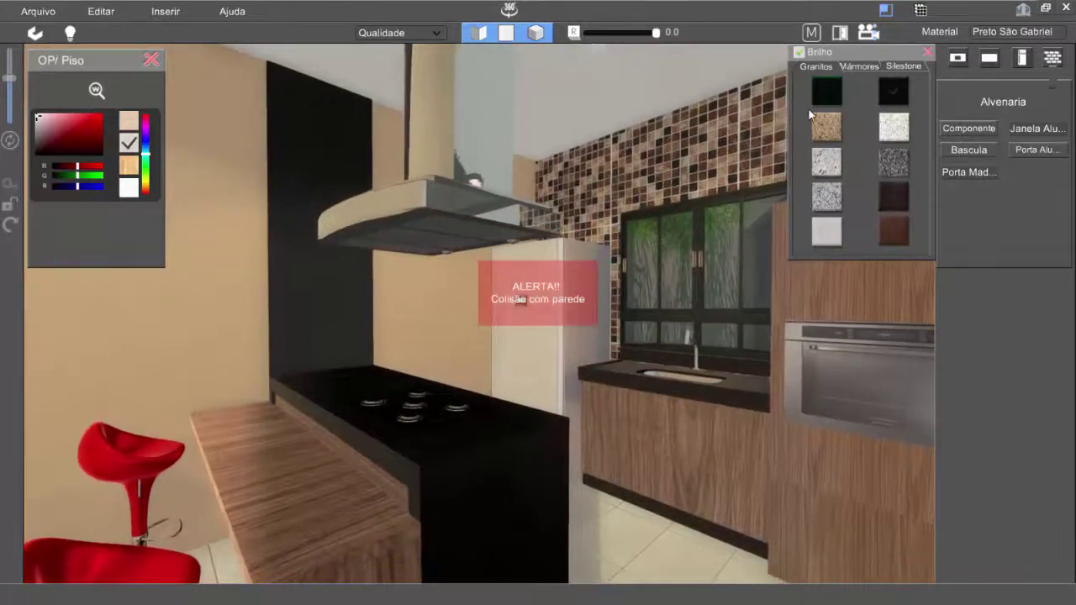
# Open the material library's marbles and try Carrara and Branco pinta verde on the countertops and wall panel.
pyautogui.click(865, 67)
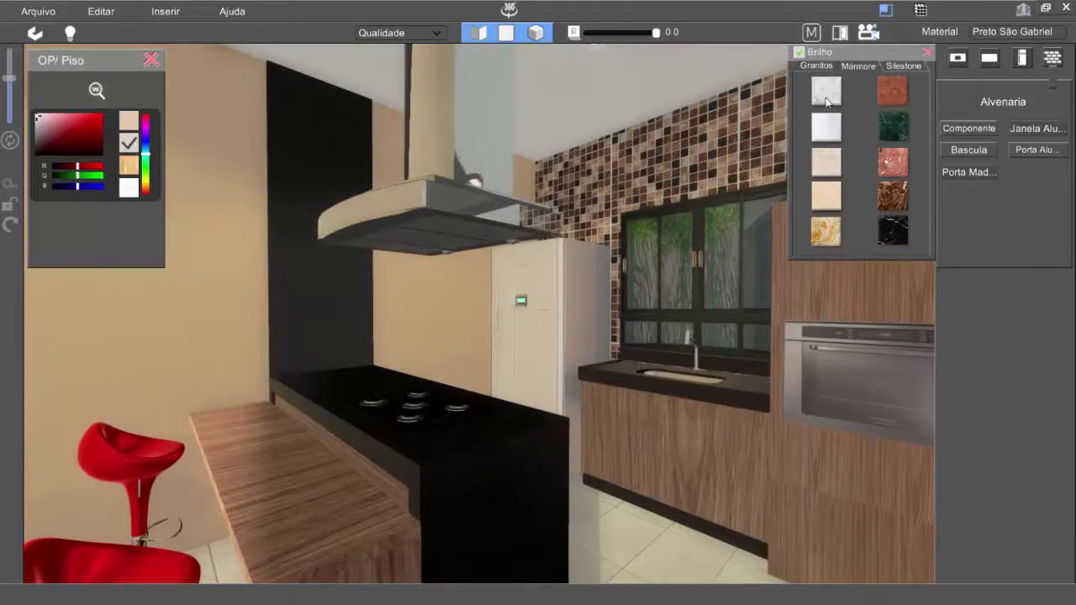
pyautogui.click(822, 86)
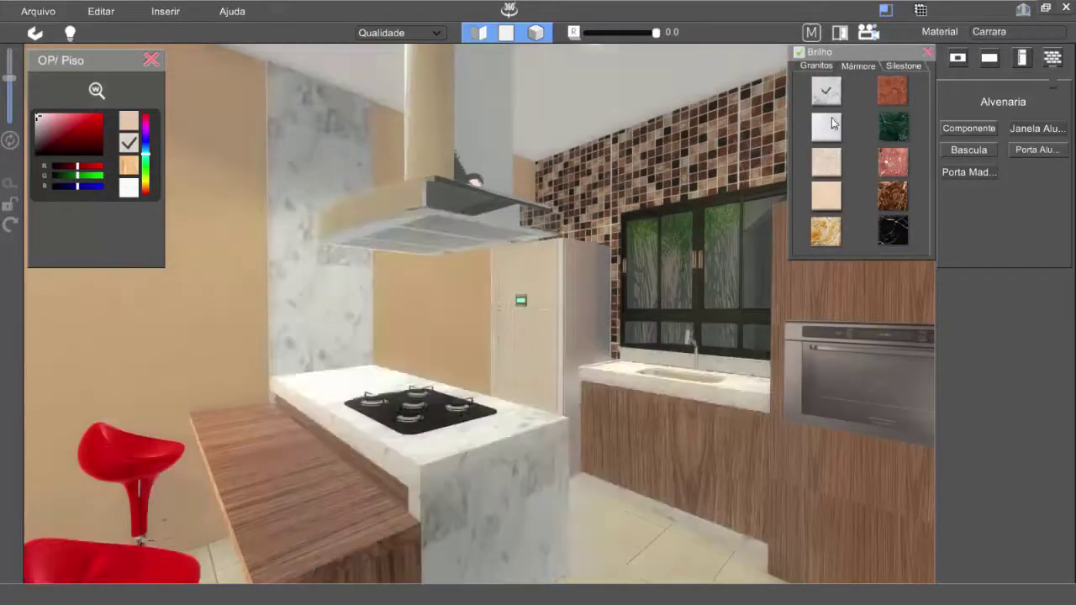
pyautogui.click(827, 126)
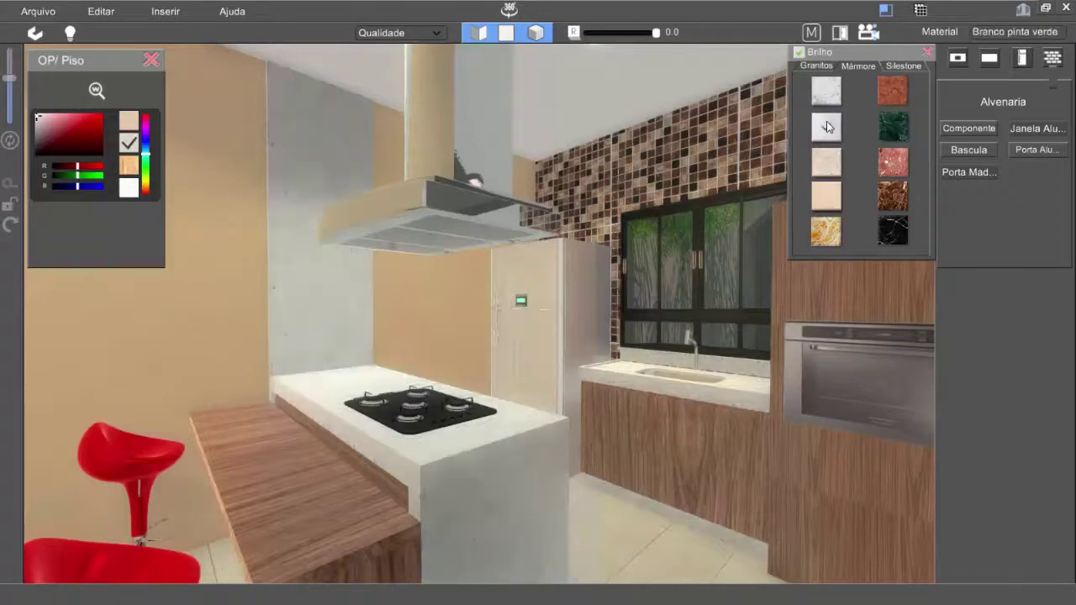
pyautogui.moveTo(514, 343); pyautogui.dragTo(553, 341, button='middle')
# Try the Onix marble on the countertops and wall panel, and switch to Nero Marquina.
pyautogui.click(827, 231)
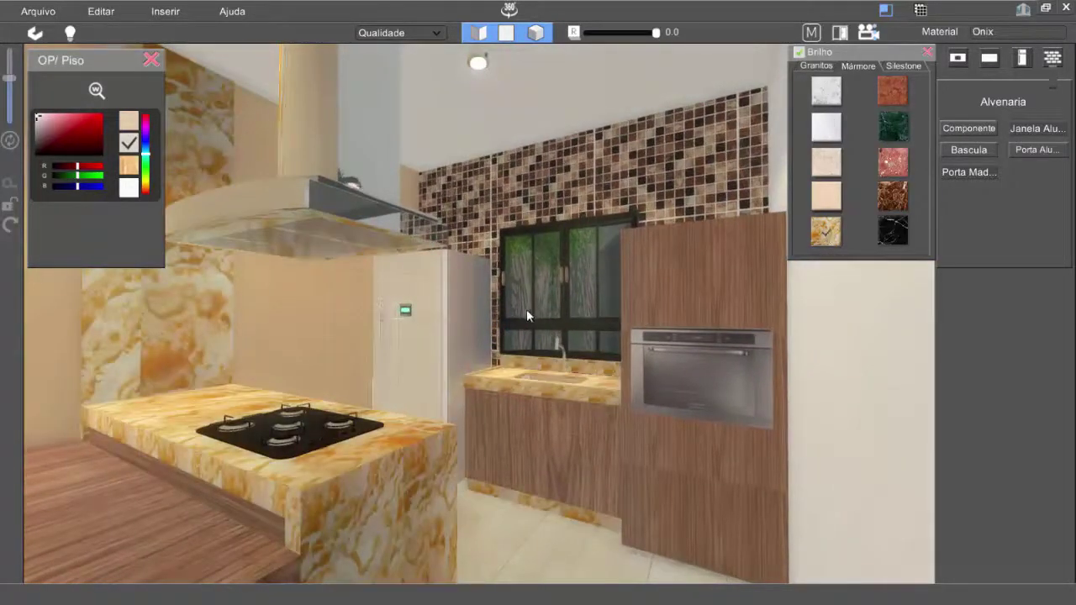
pyautogui.moveTo(529, 316); pyautogui.dragTo(492, 329)
pyautogui.moveTo(492, 329); pyautogui.dragTo(515, 319, button='middle')
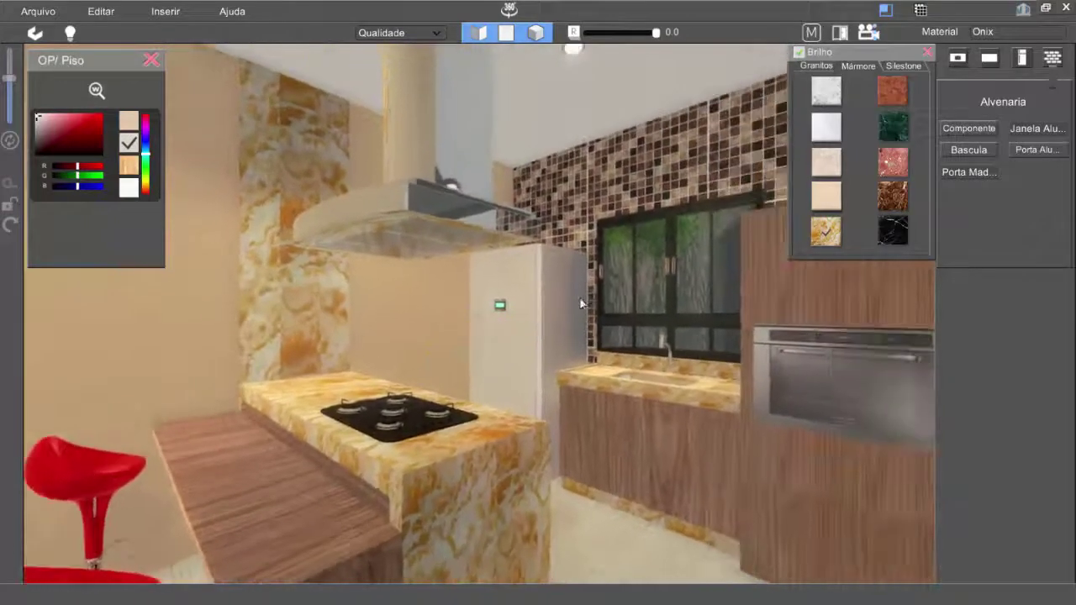
pyautogui.click(893, 229)
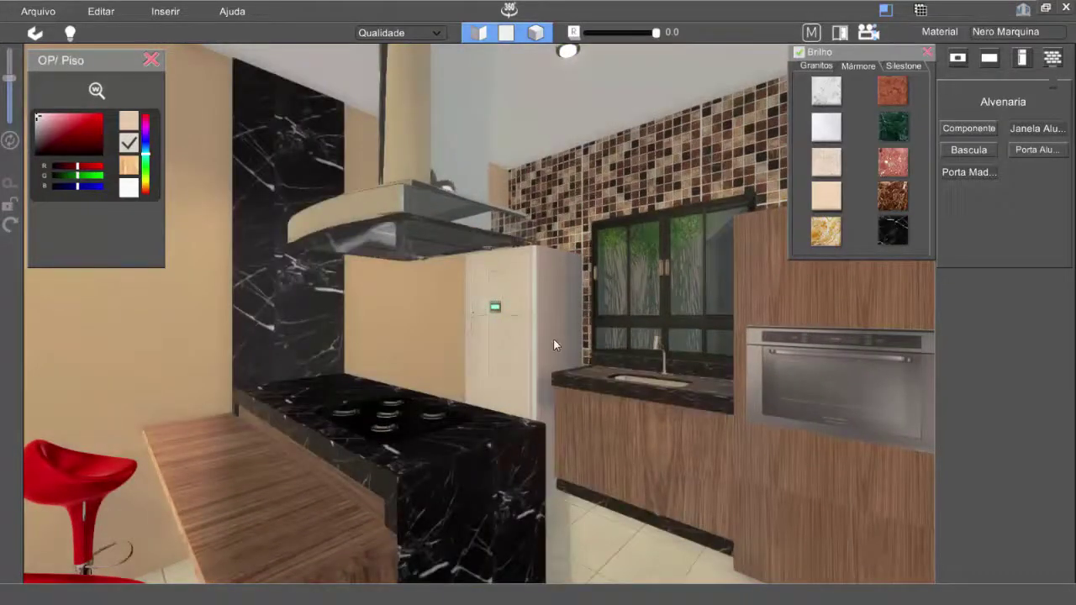
pyautogui.moveTo(557, 346)
pyautogui.mouseDown()
pyautogui.moveTo(563, 363)
pyautogui.moveTo(577, 353)
pyautogui.mouseUp()
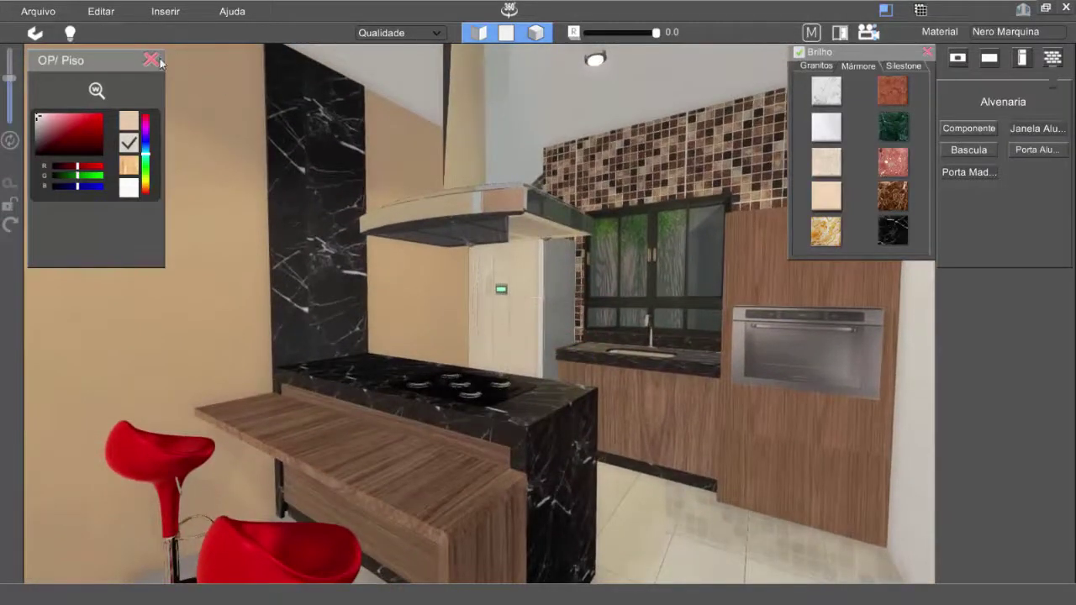
# Close the floor options window and show the kitchen in full-screen view, framing the island, stools and sink wall.
pyautogui.click(151, 61)
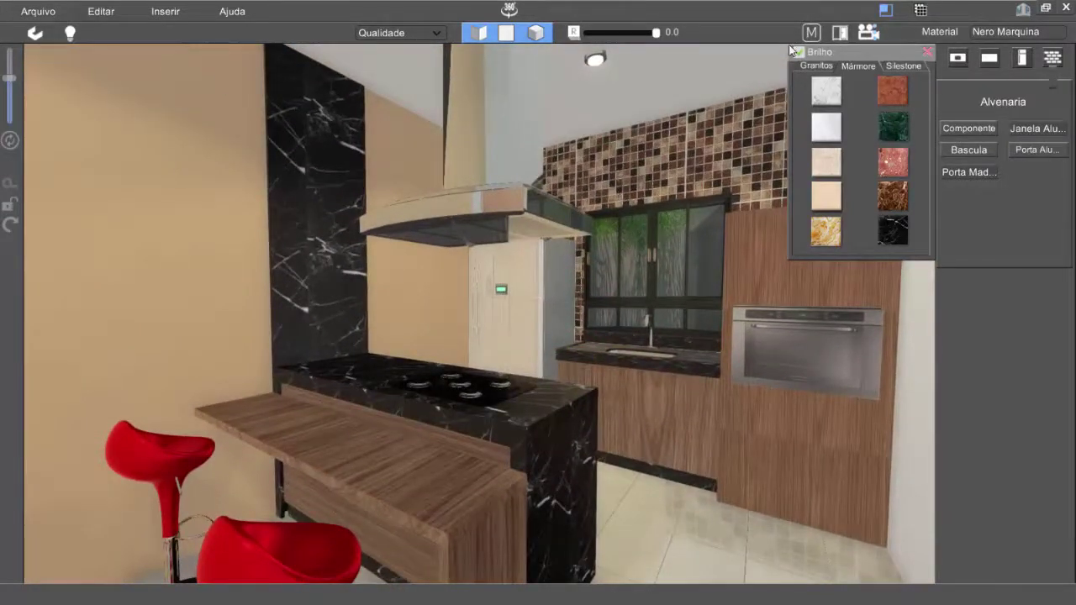
pyautogui.click(885, 12)
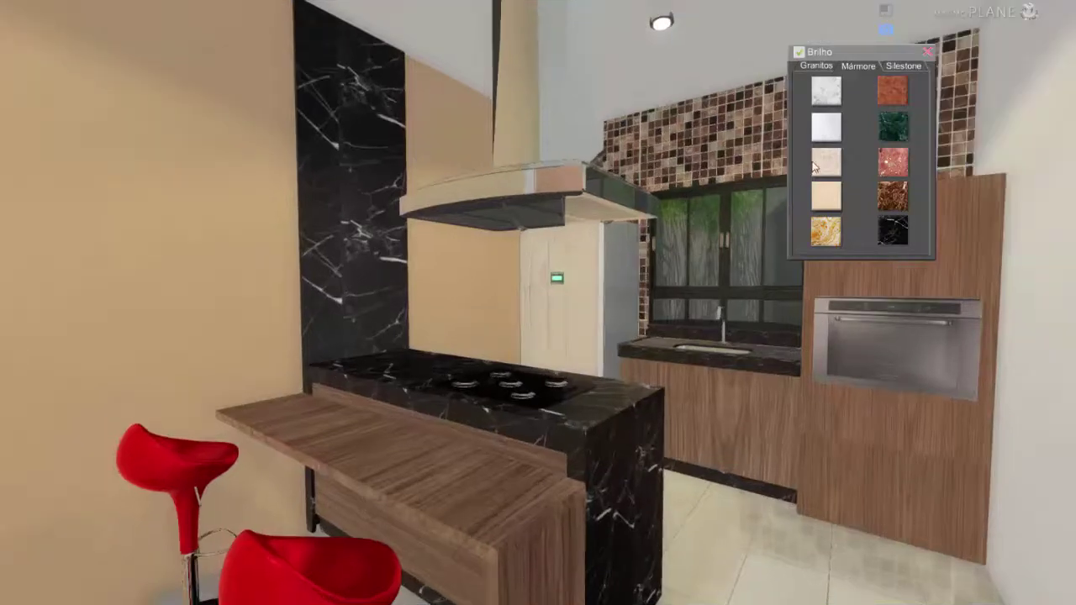
pyautogui.press('s')
pyautogui.moveTo(715, 286)
pyautogui.mouseDown(button='right')
pyautogui.moveTo(709, 279)
pyautogui.moveTo(754, 288)
pyautogui.moveTo(712, 294)
pyautogui.moveTo(689, 278)
pyautogui.moveTo(713, 287)
pyautogui.moveTo(705, 282)
pyautogui.mouseUp(button='right')
pyautogui.press('s')
pyautogui.press('a')
pyautogui.press('d')
pyautogui.press('w')
pyautogui.press('d')
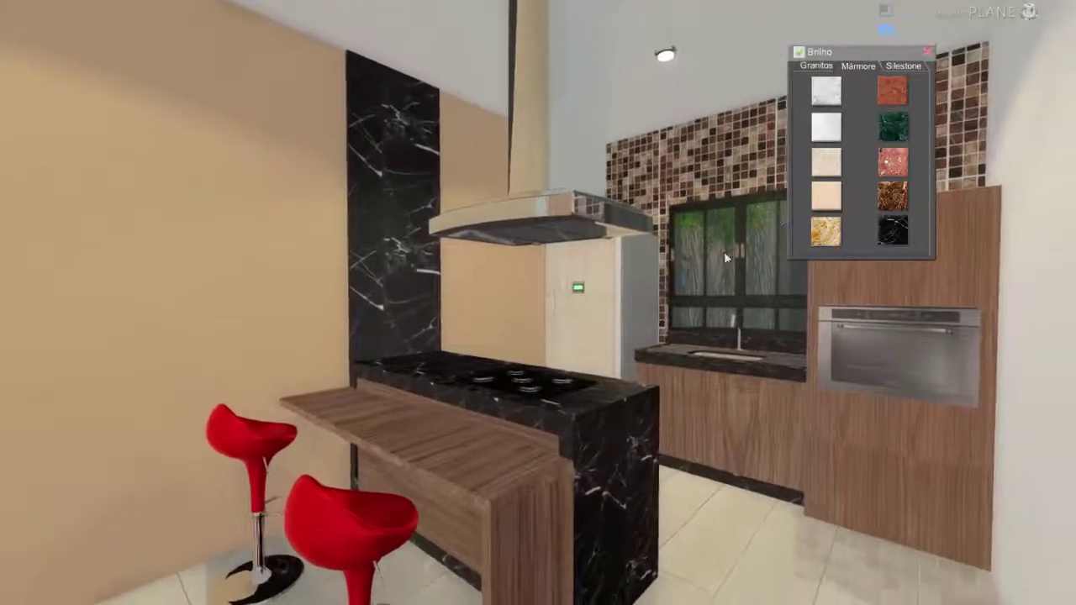
# Apply the green marble to the countertops and wall panel, and reposition the material library beside the window, closing the wall options.
pyautogui.click(898, 134)
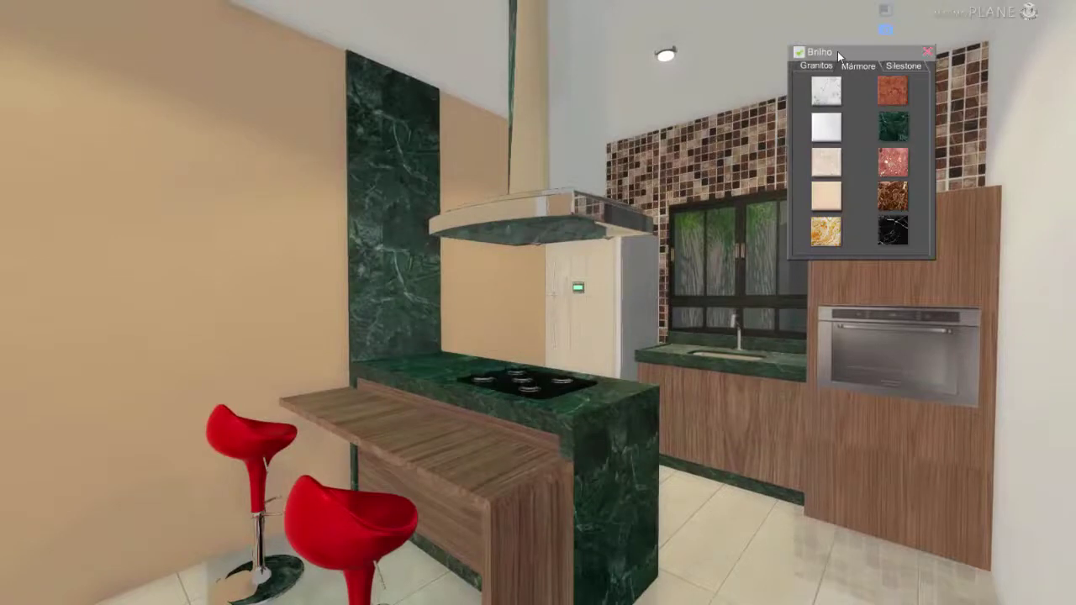
pyautogui.moveTo(837, 51); pyautogui.dragTo(67, 236)
pyautogui.click(18, 274)
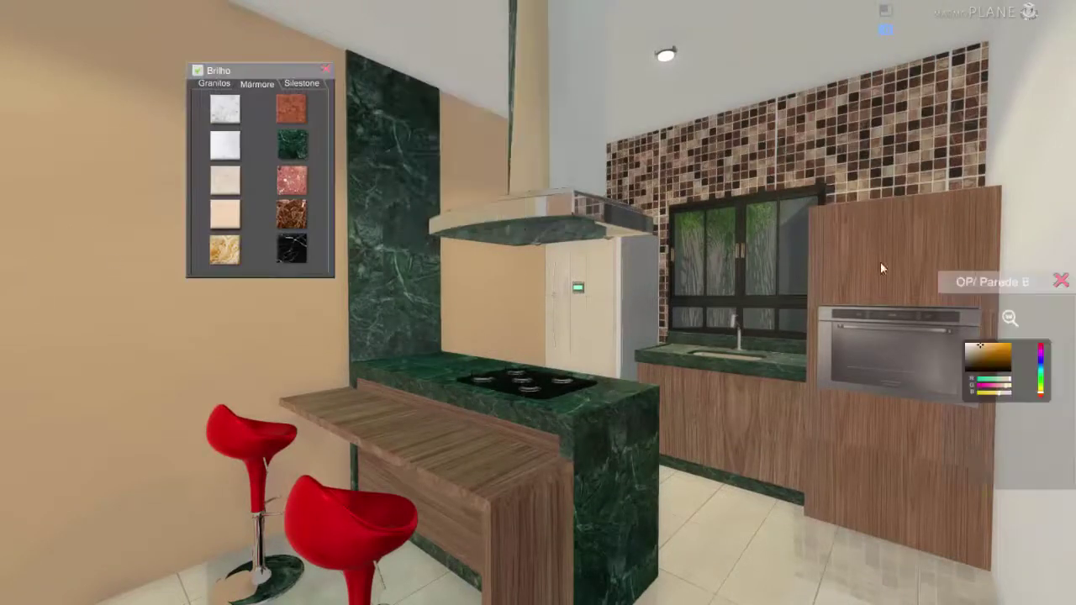
pyautogui.click(1060, 282)
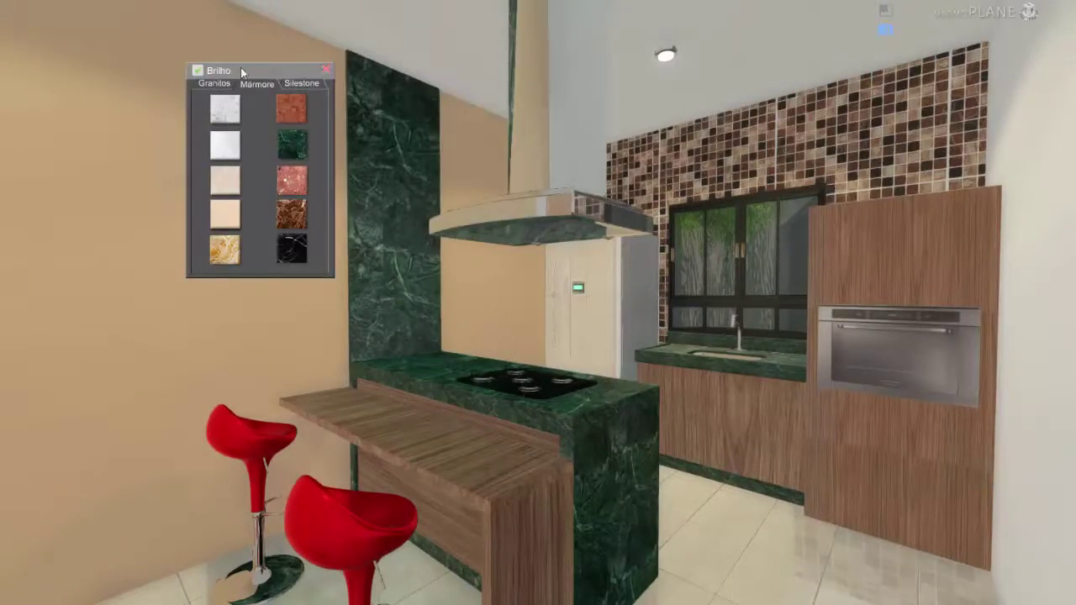
pyautogui.moveTo(240, 67); pyautogui.dragTo(862, 139)
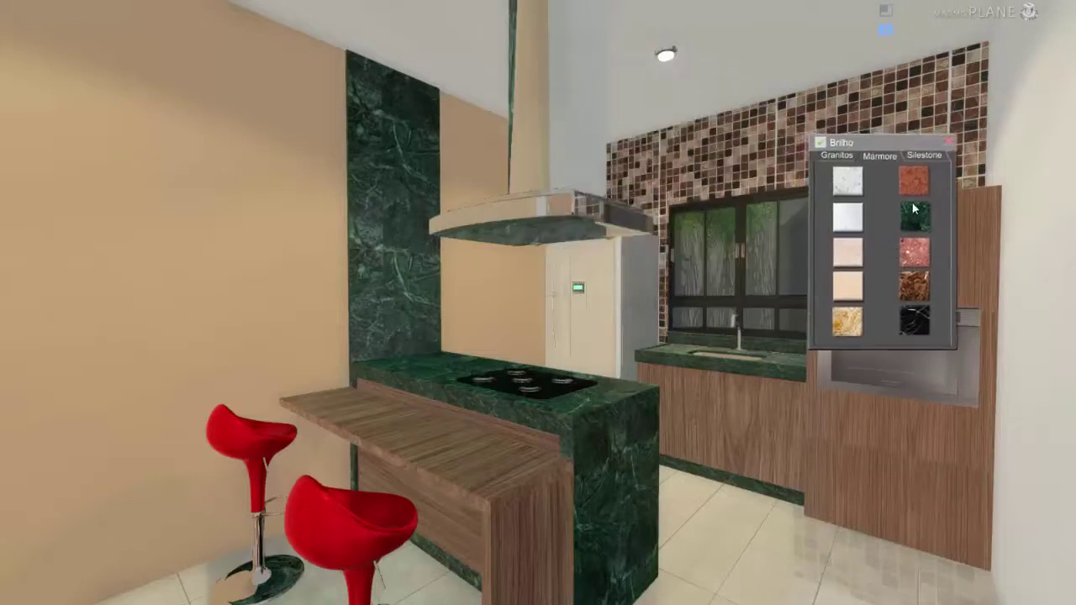
# Compare the Nero Marquina and Branco pinta verde marbles on the countertops and wall panel, returning to Nero Marquina.
pyautogui.click(921, 325)
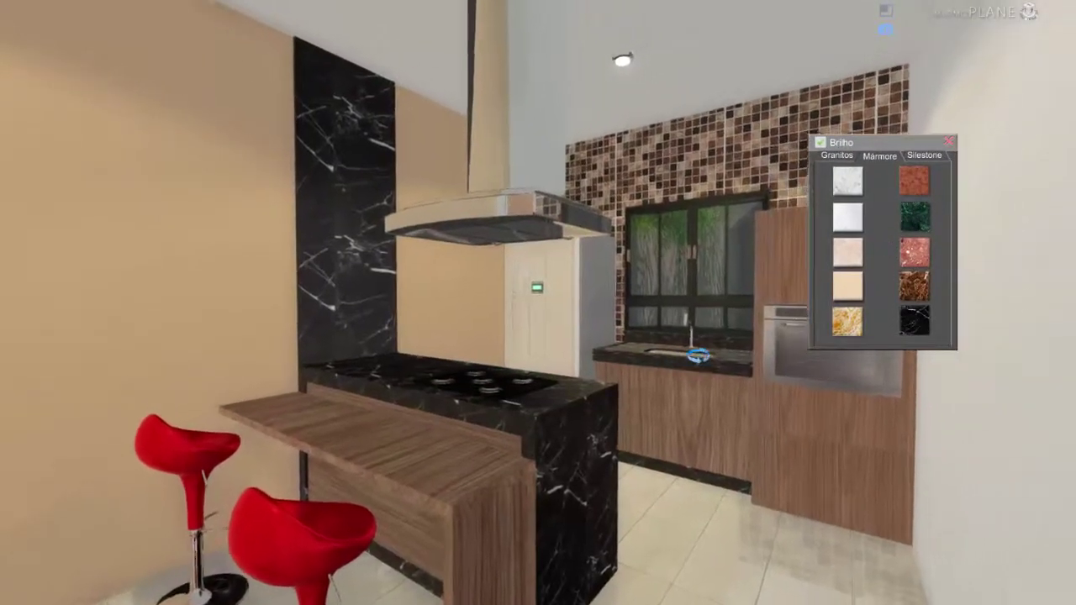
pyautogui.moveTo(698, 355); pyautogui.dragTo(699, 356)
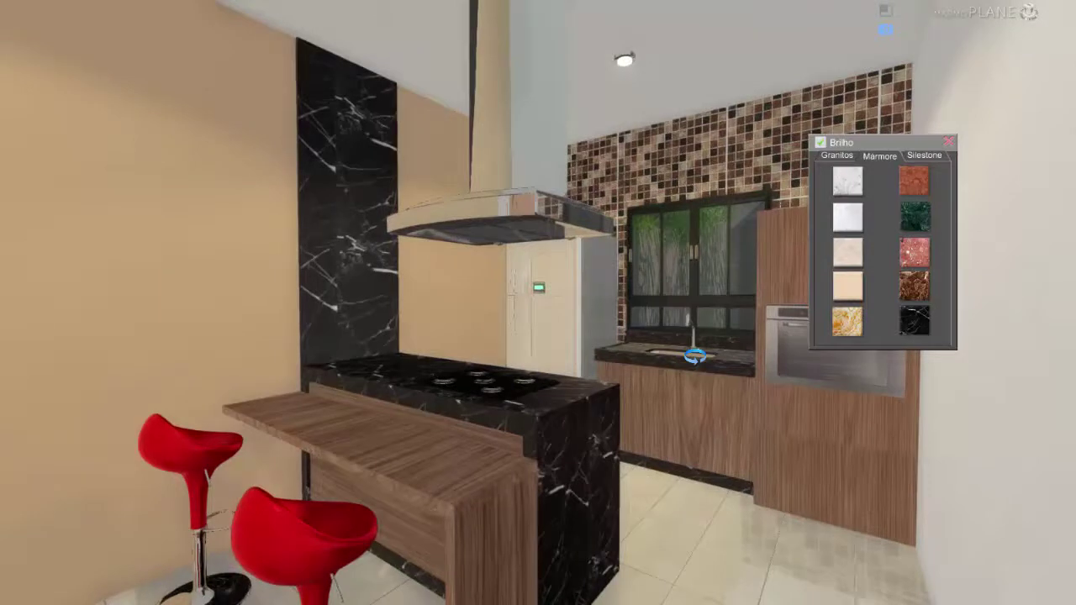
pyautogui.click(846, 220)
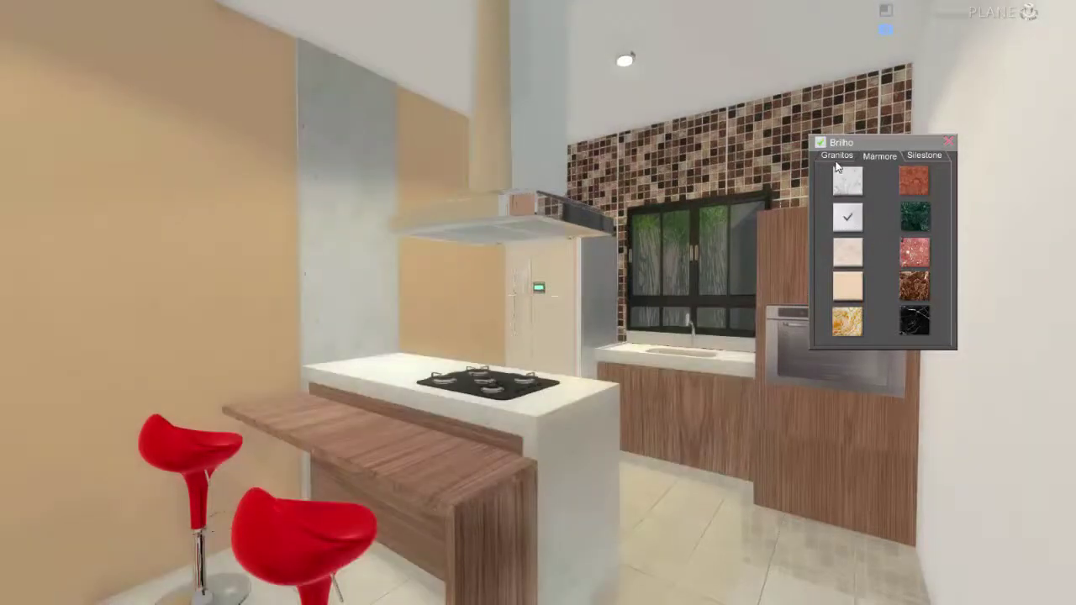
pyautogui.click(912, 320)
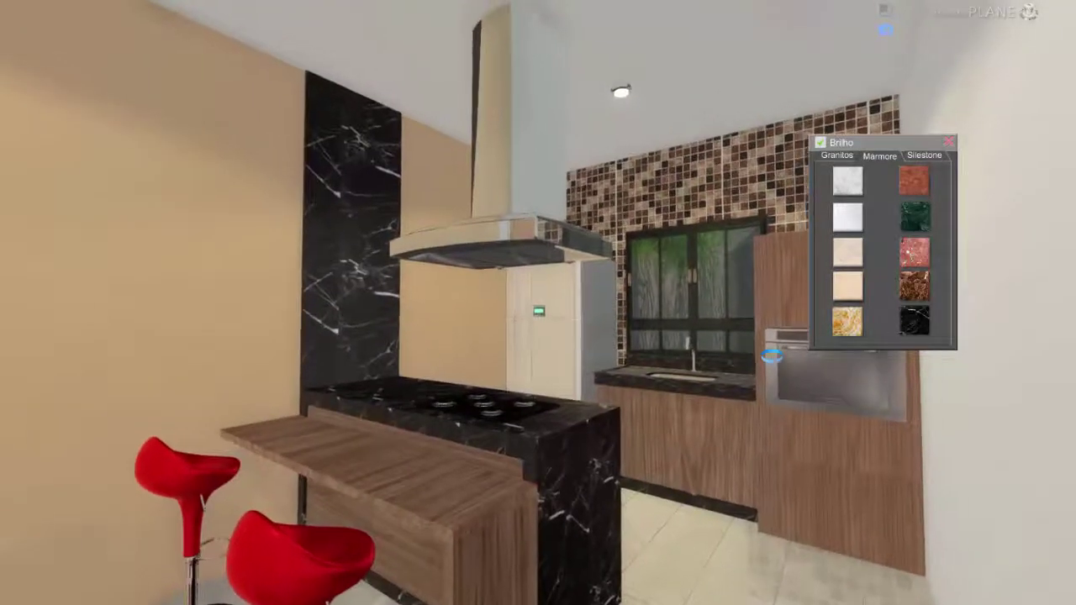
# Apply Silestone to the countertops and wall panel and color it bright red.
pyautogui.click(835, 157)
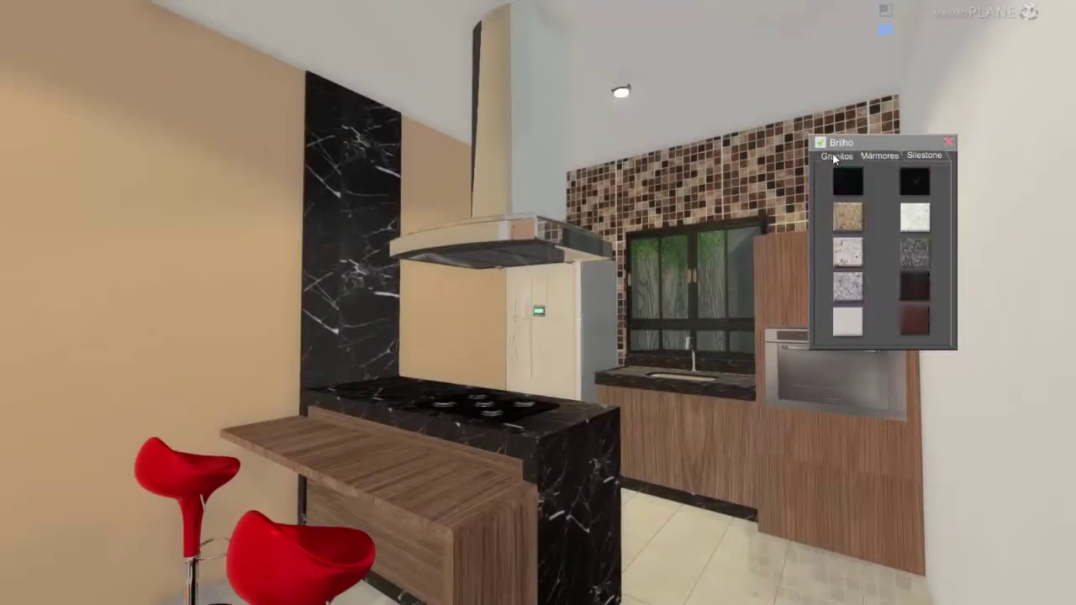
pyautogui.click(922, 156)
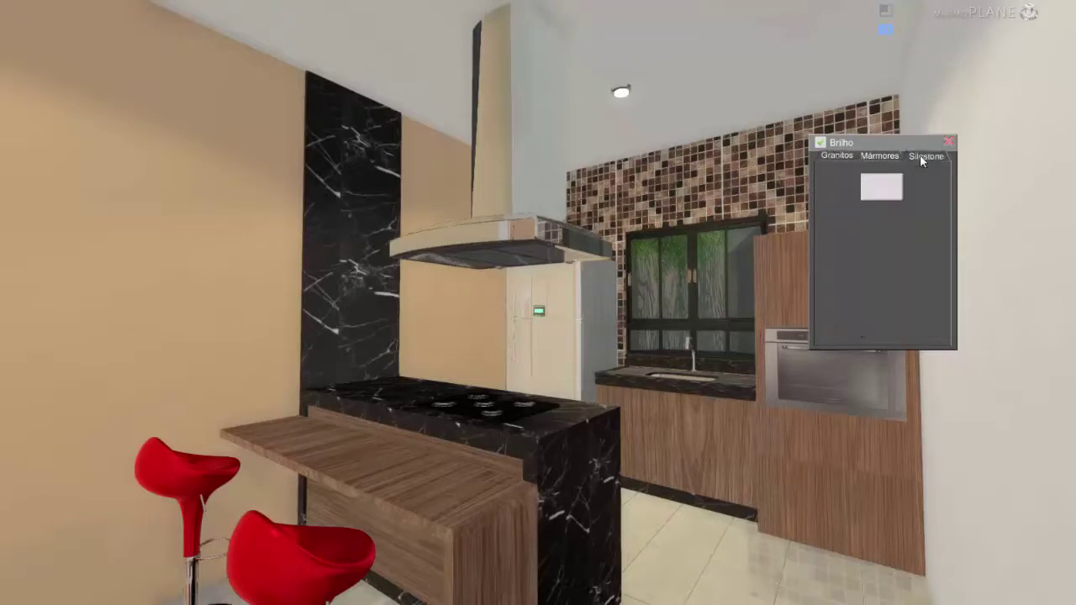
pyautogui.click(880, 180)
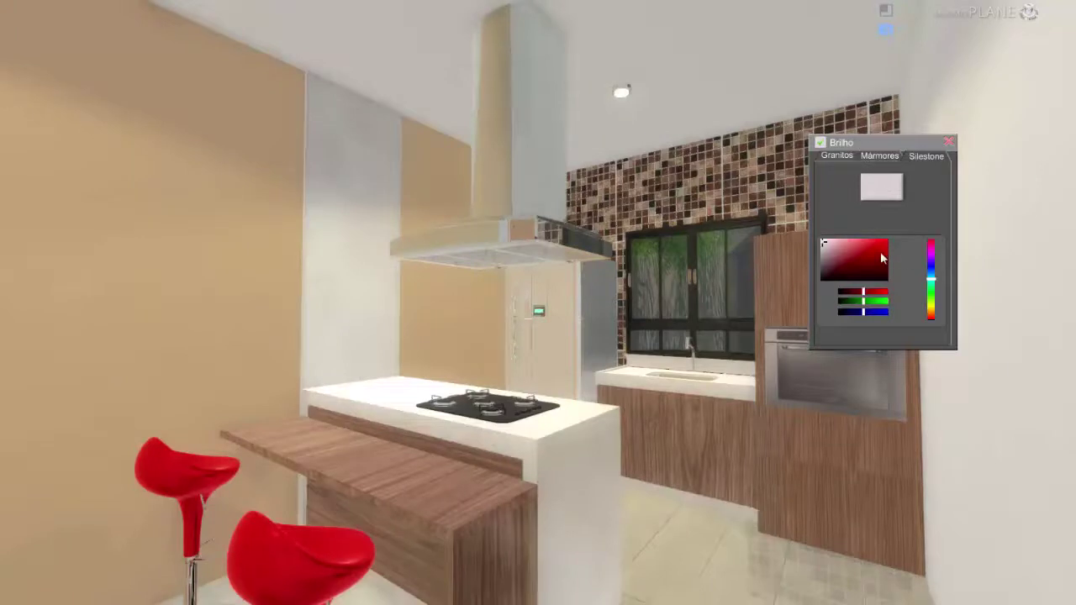
pyautogui.moveTo(880, 251); pyautogui.dragTo(891, 235)
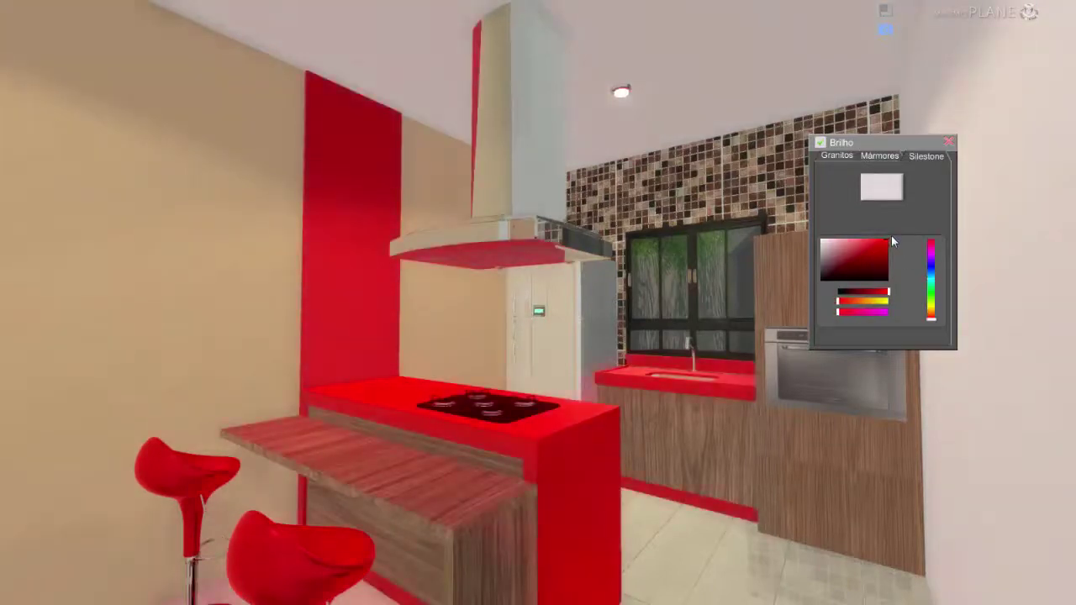
pyautogui.moveTo(605, 364); pyautogui.dragTo(601, 358, button='right')
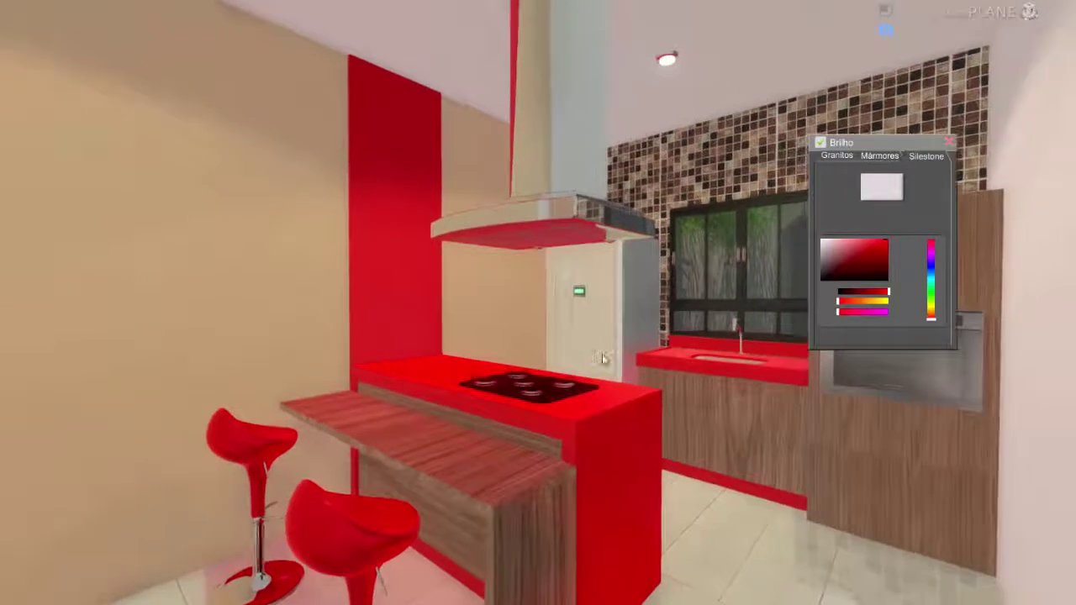
pyautogui.moveTo(929, 321)
pyautogui.mouseDown()
pyautogui.moveTo(930, 250)
pyautogui.moveTo(933, 326)
pyautogui.mouseUp()
pyautogui.click(929, 316)
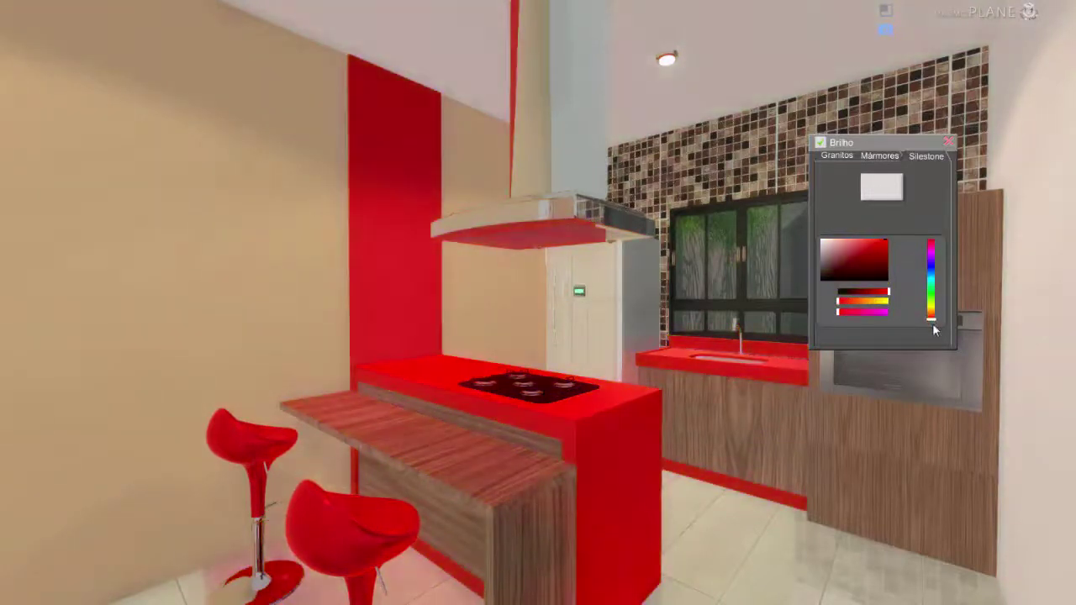
# Replace the Silestone with Santa Cecília granite on the countertops and wall panel, and switch to Branco Dallas.
pyautogui.click(841, 157)
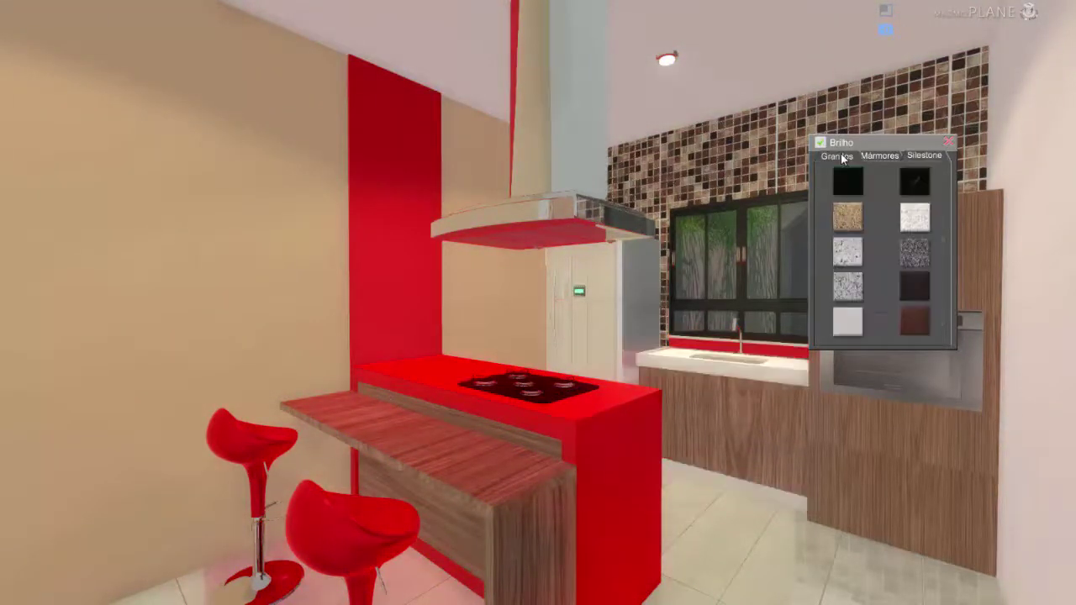
pyautogui.click(847, 217)
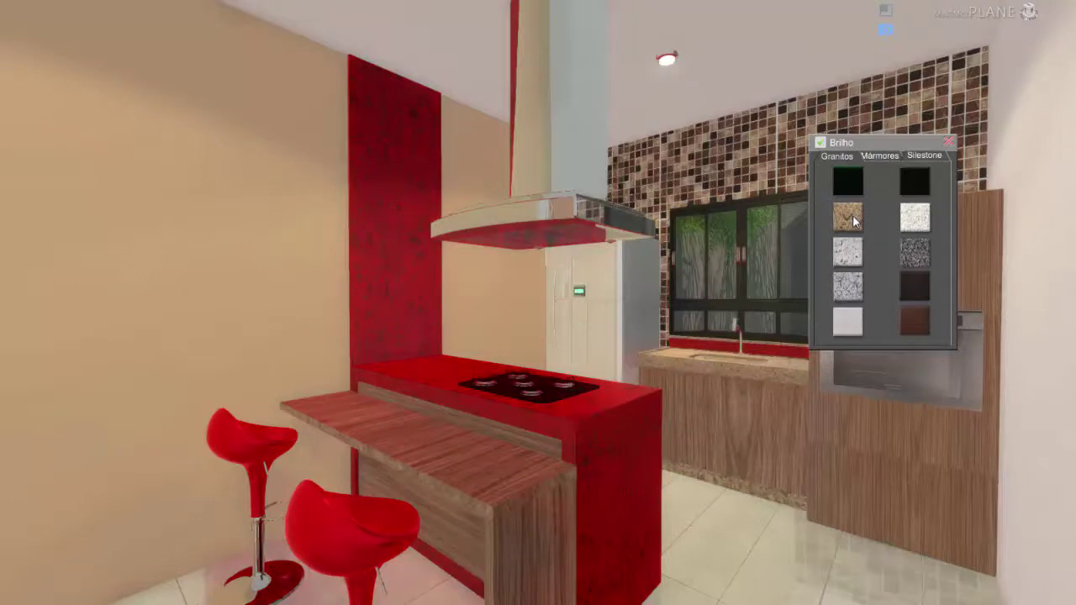
pyautogui.click(922, 156)
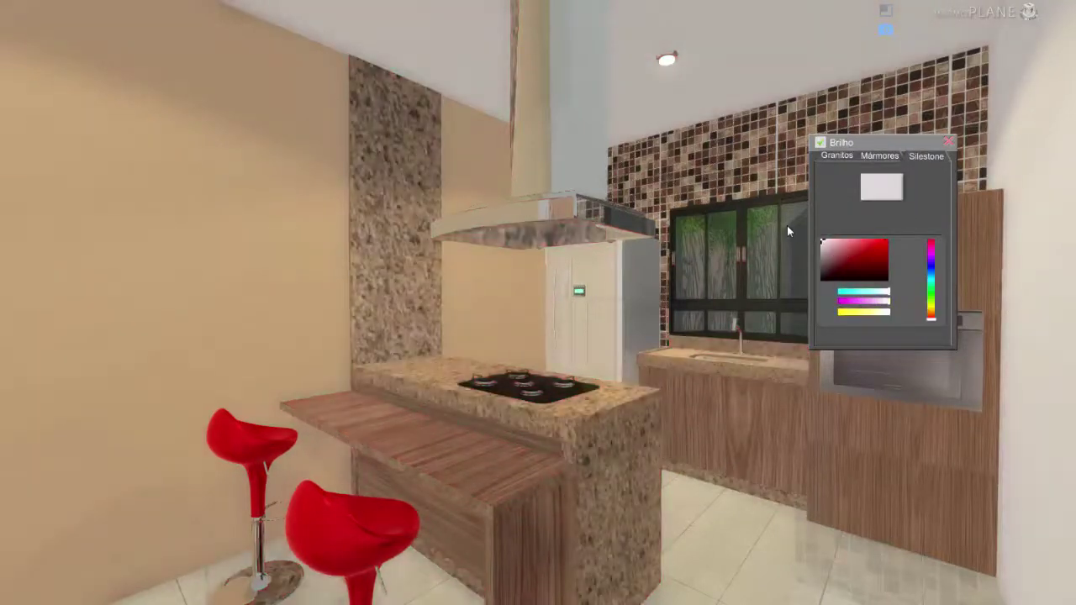
pyautogui.click(879, 245)
pyautogui.moveTo(878, 244)
pyautogui.mouseDown()
pyautogui.moveTo(860, 259)
pyautogui.moveTo(821, 258)
pyautogui.moveTo(807, 228)
pyautogui.mouseUp()
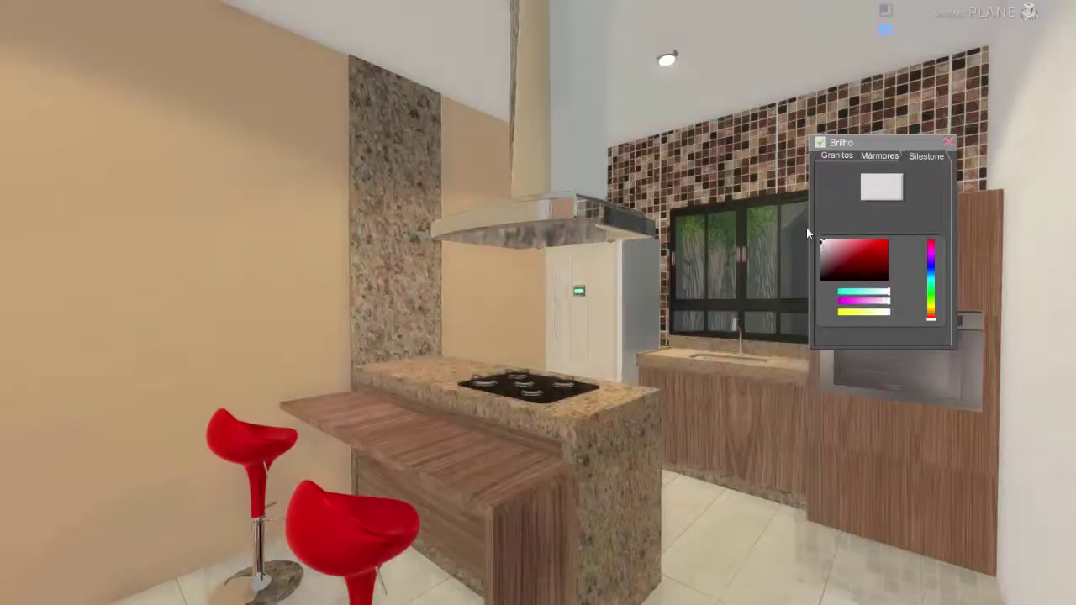
pyautogui.click(838, 156)
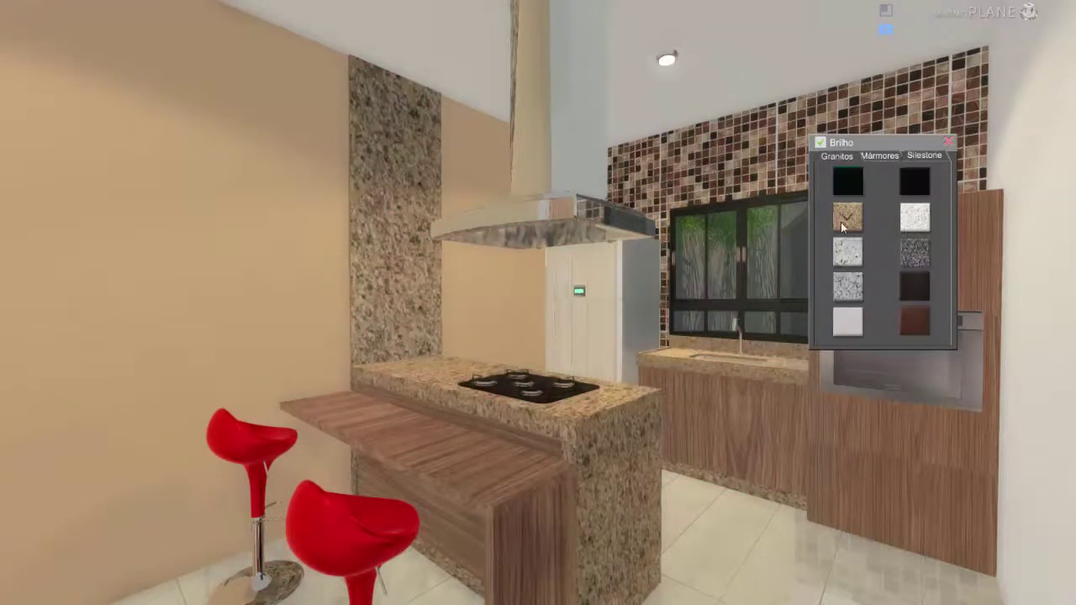
pyautogui.click(846, 250)
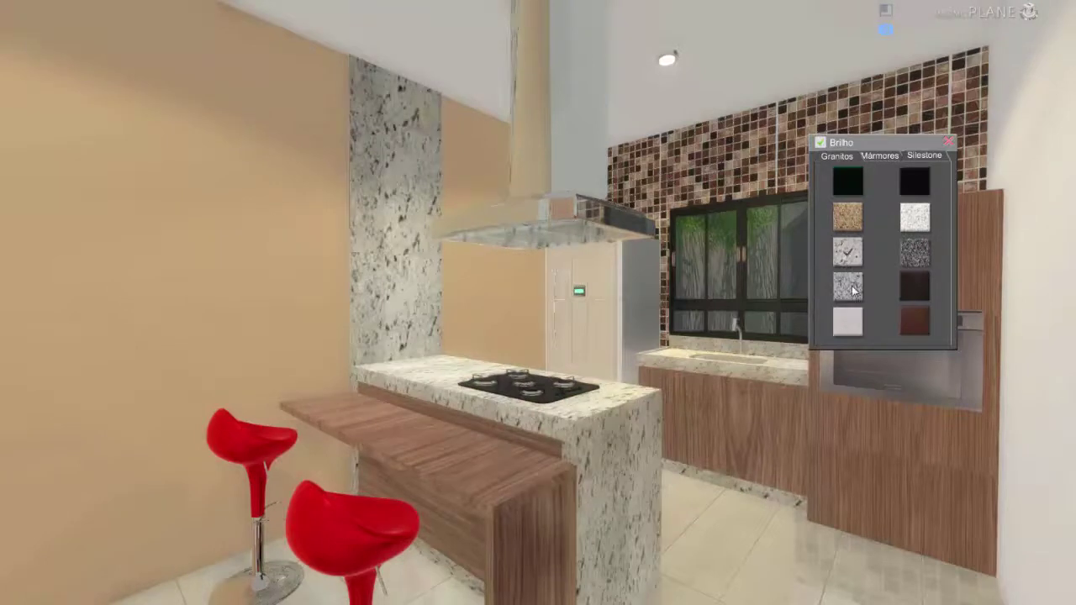
# Compare the two lower light granites on the countertops and wall panel, and switch to the black granite.
pyautogui.click(852, 290)
pyautogui.moveTo(688, 384); pyautogui.dragTo(715, 392)
pyautogui.click(849, 326)
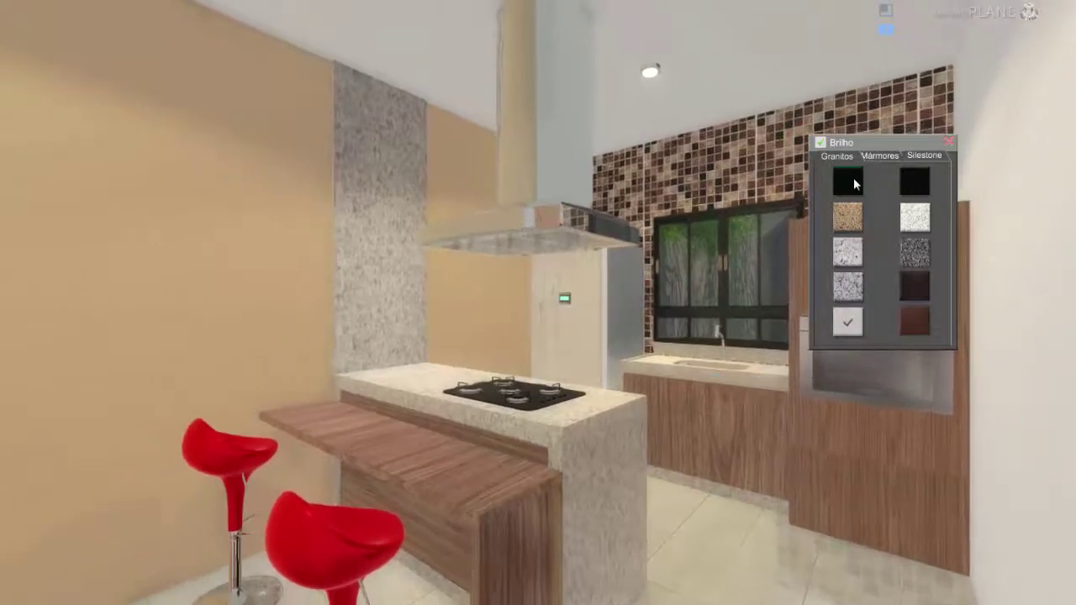
pyautogui.click(853, 178)
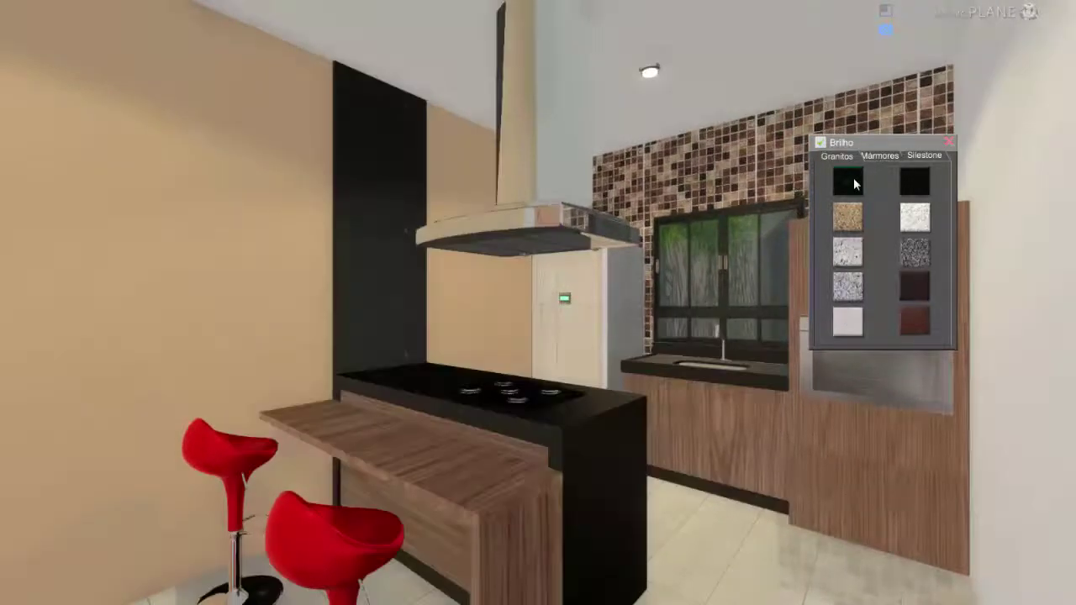
pyautogui.moveTo(683, 356); pyautogui.dragTo(696, 366)
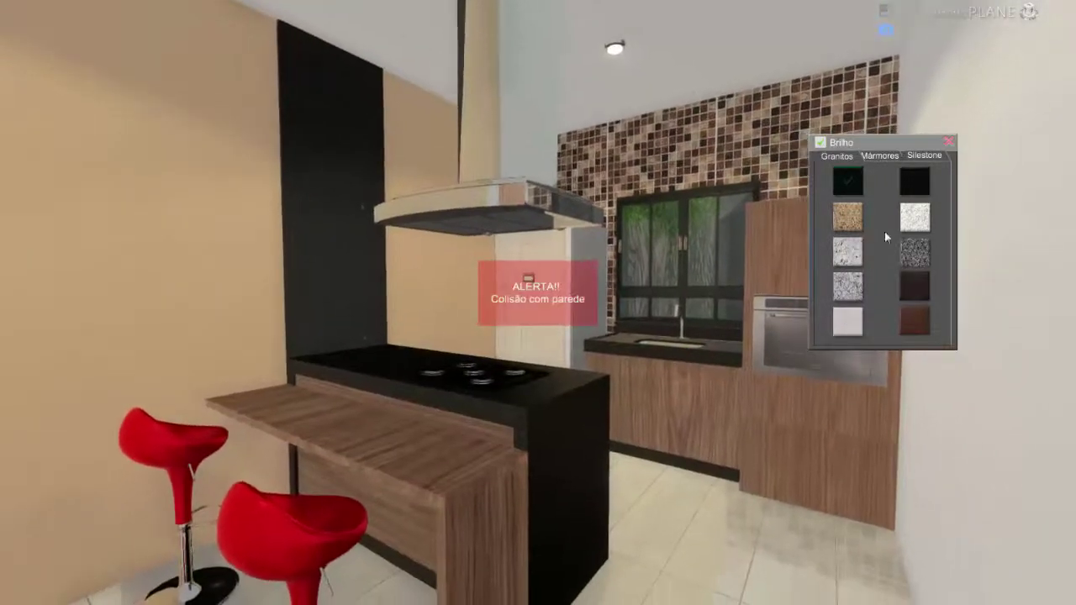
# Apply the Nero Marquina marble to the countertops and wall panel, and close the material library.
pyautogui.click(879, 157)
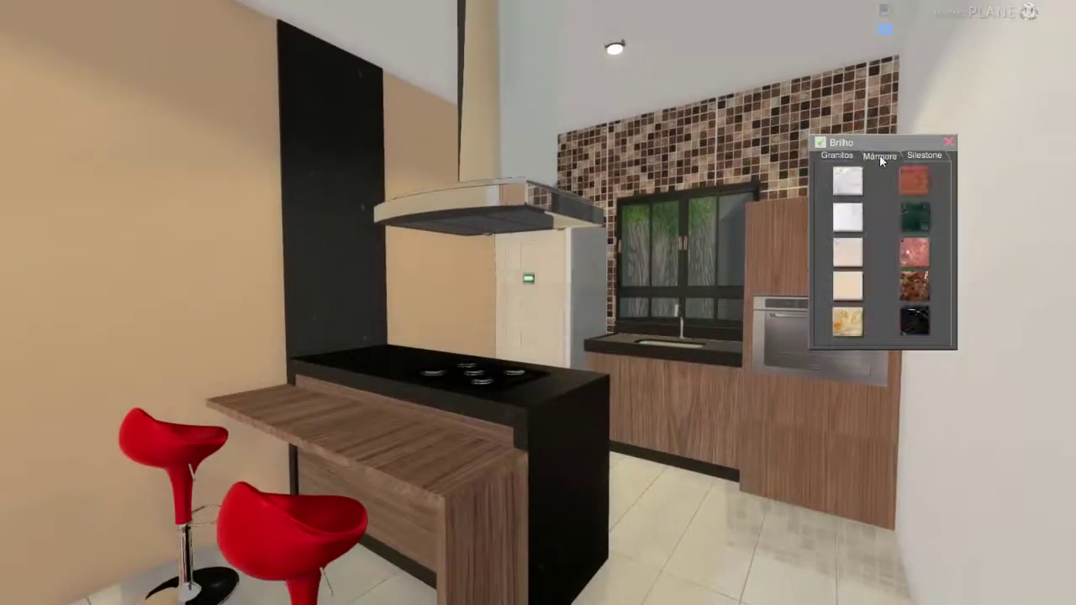
pyautogui.click(913, 323)
pyautogui.moveTo(621, 384); pyautogui.dragTo(646, 385)
pyautogui.scroll(-2, 646, 386)
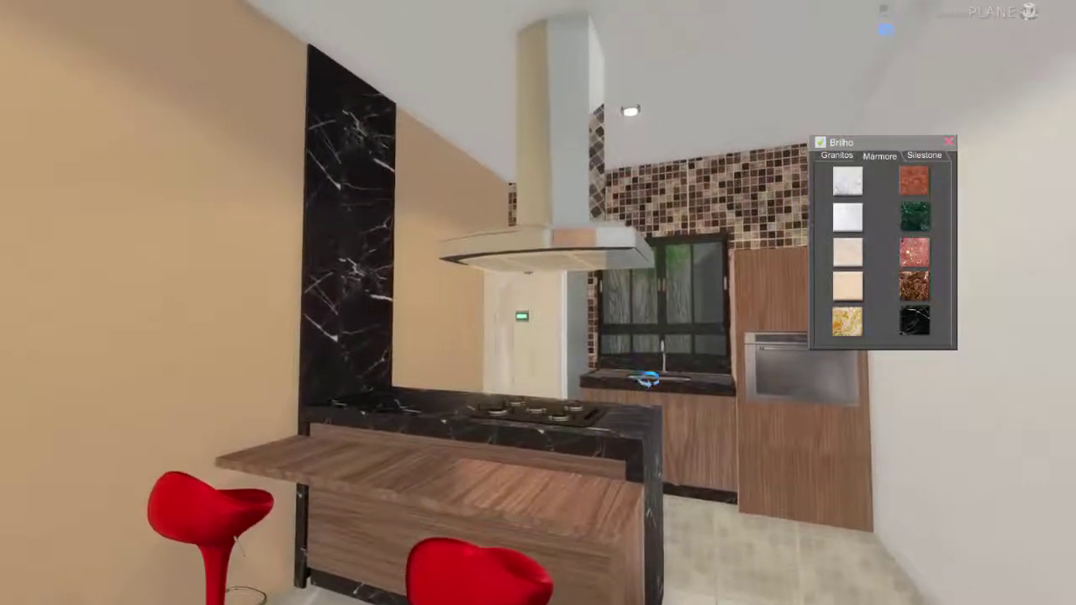
pyautogui.scroll(3, 647, 382)
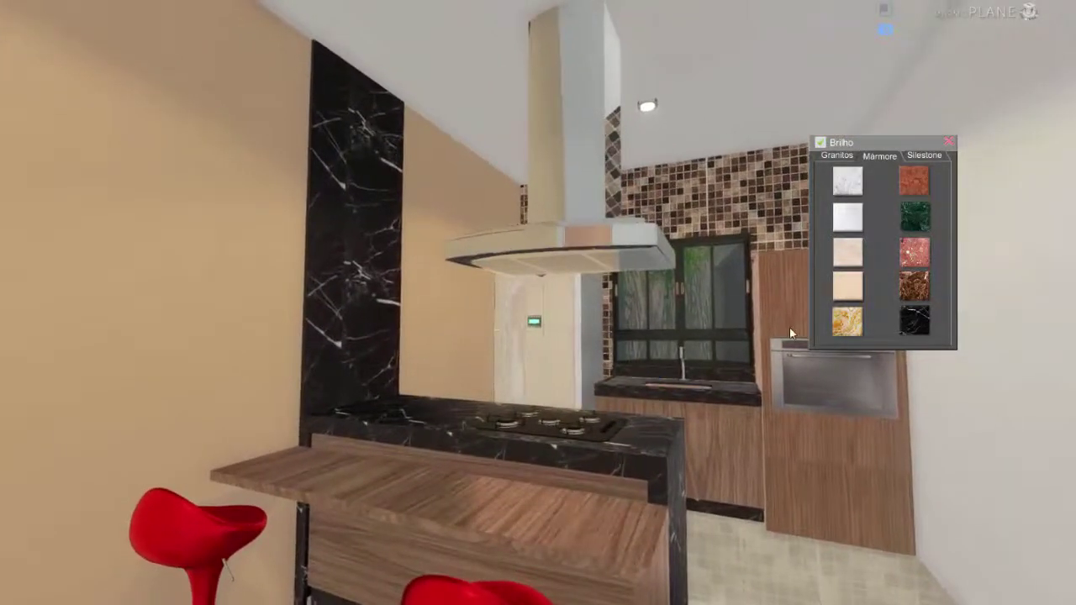
pyautogui.moveTo(790, 329); pyautogui.dragTo(797, 339)
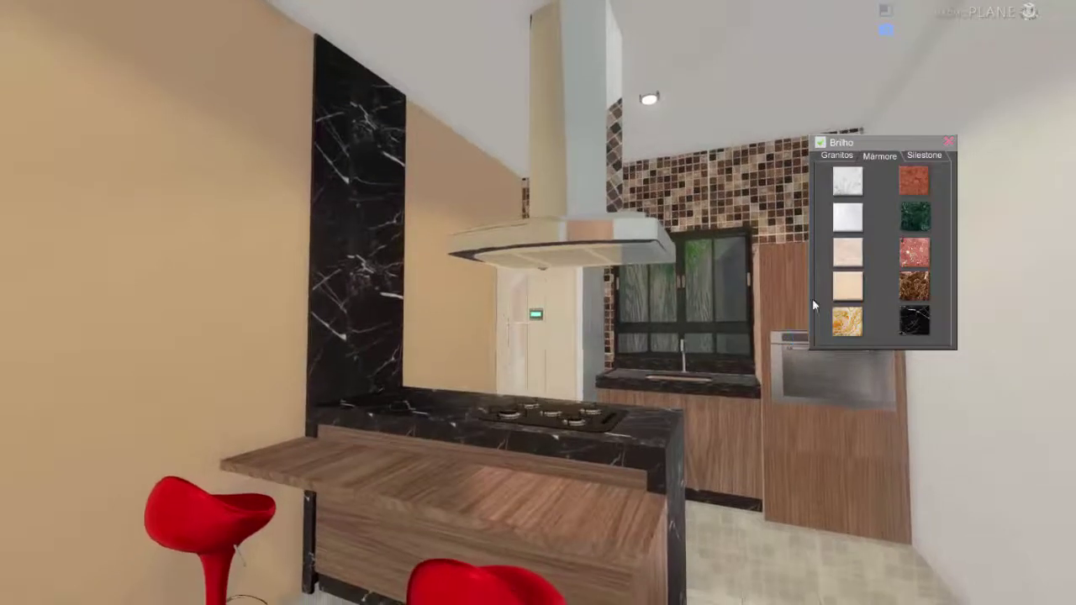
pyautogui.click(949, 143)
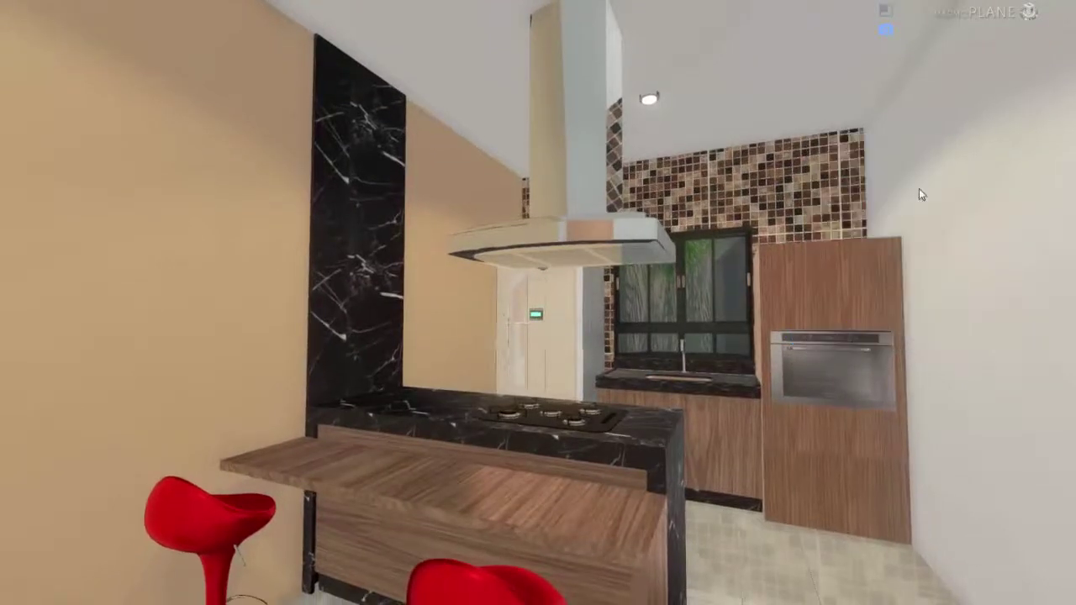
# Start the automatic 360 camera rotation at a speed of 0.0314 and return the kitchen to full-screen view.
pyautogui.click(884, 12)
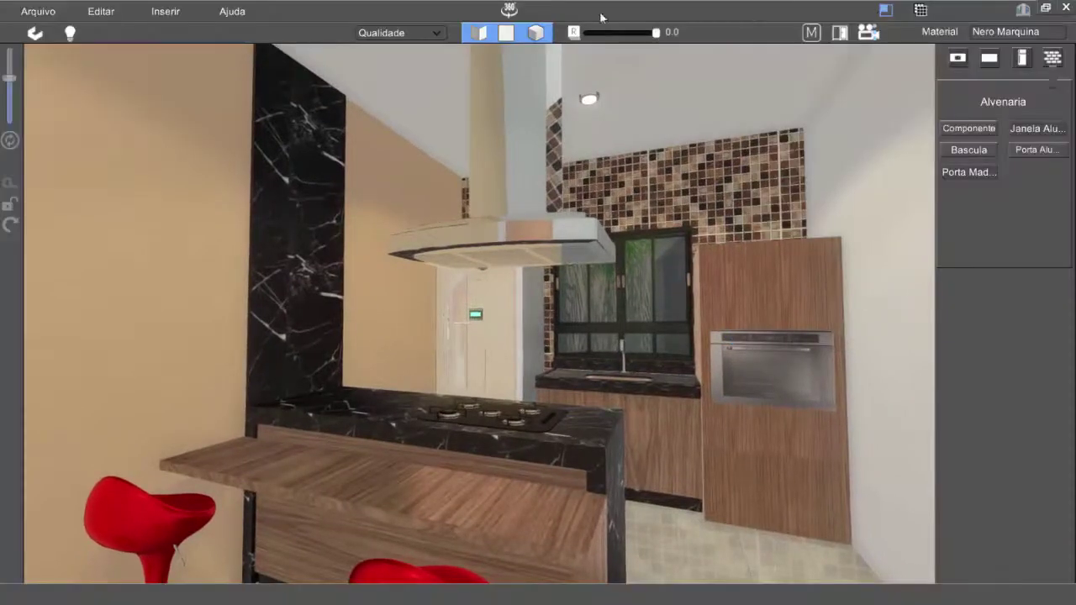
pyautogui.click(507, 9)
pyautogui.moveTo(528, 12); pyautogui.dragTo(564, 11)
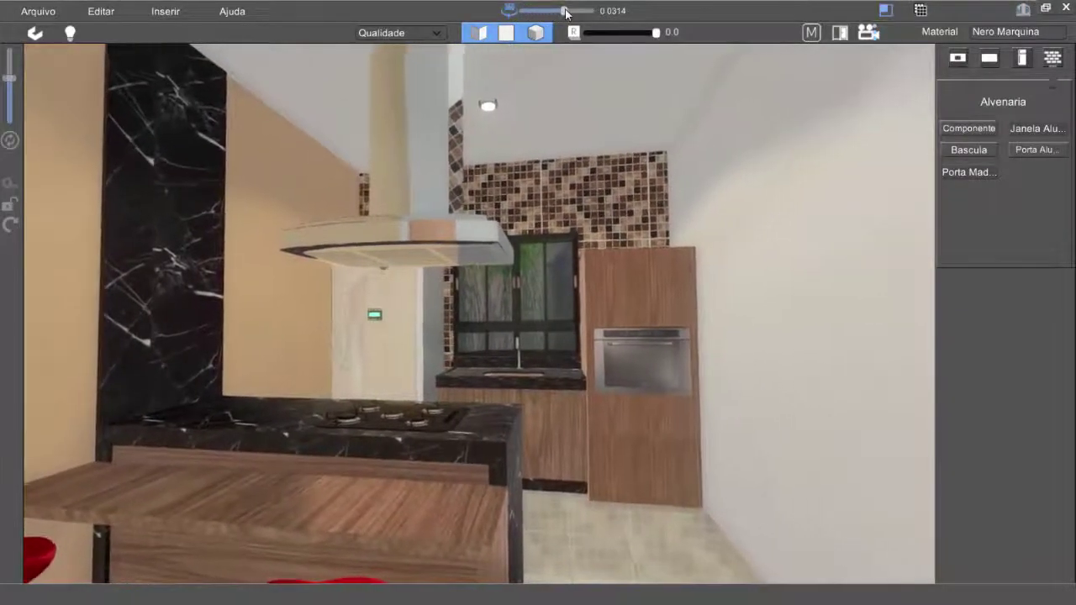
pyautogui.click(885, 11)
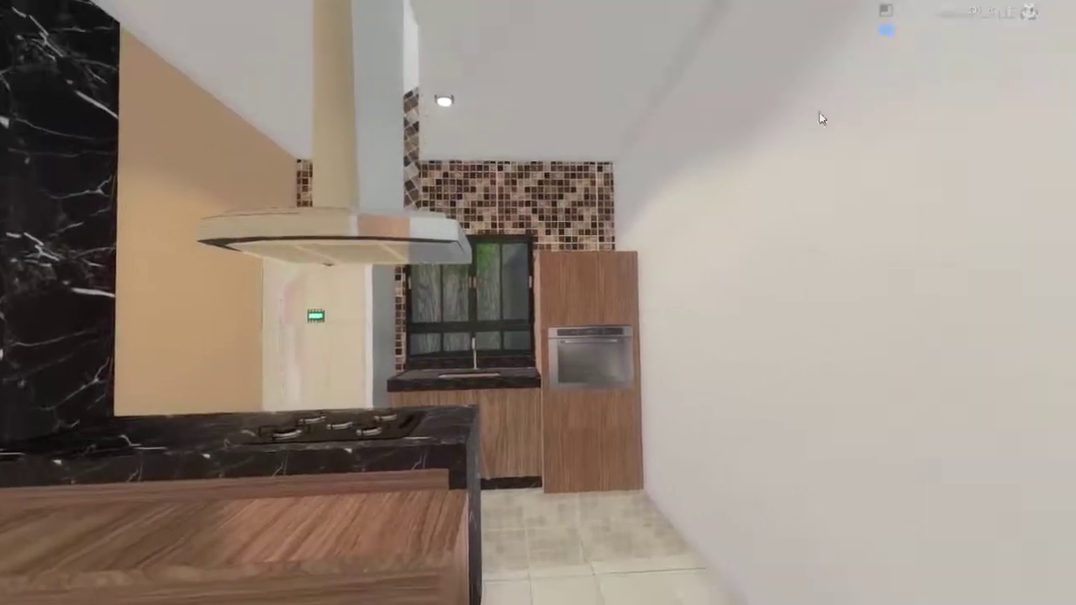